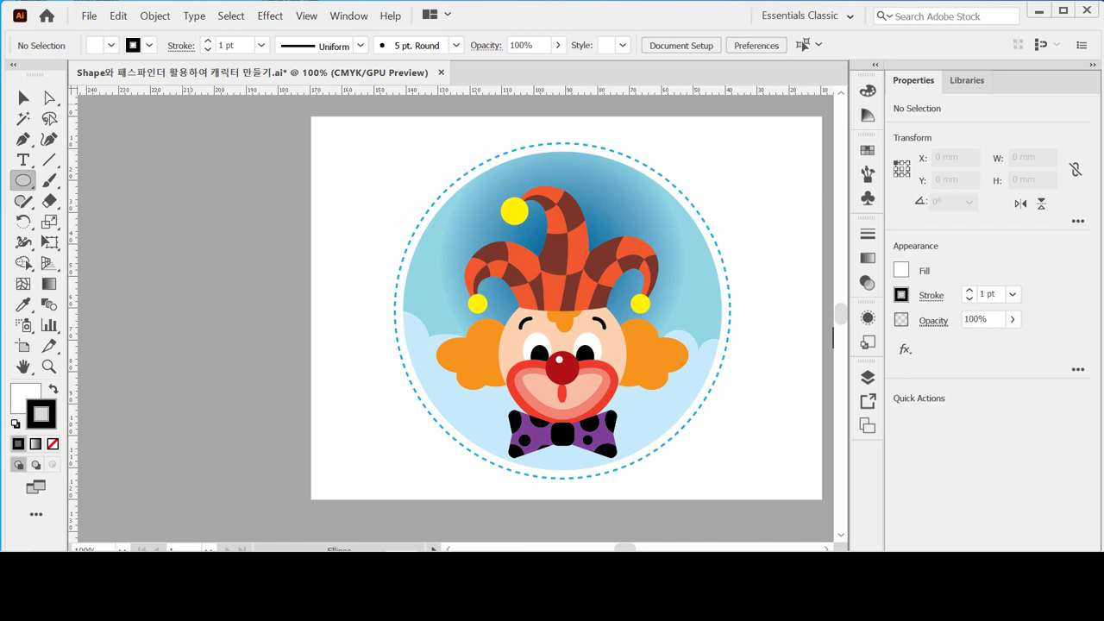
Display the rulers and the crossing guides over the blank artboard
scroll(747, 188, "right", 5)
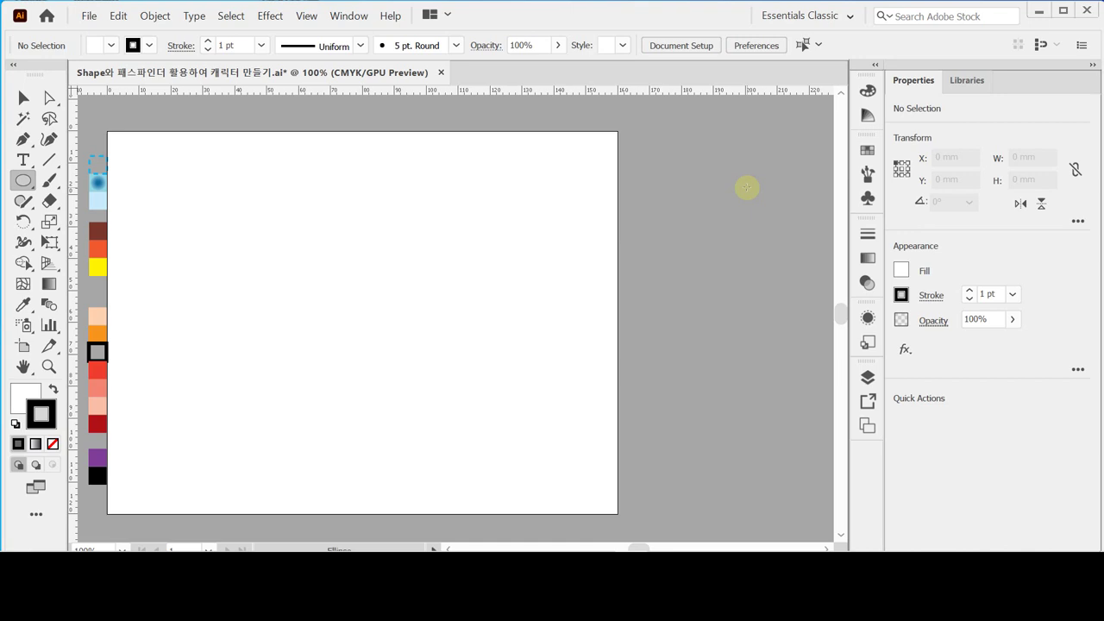
key("ctrl")
key("ctrl+r")
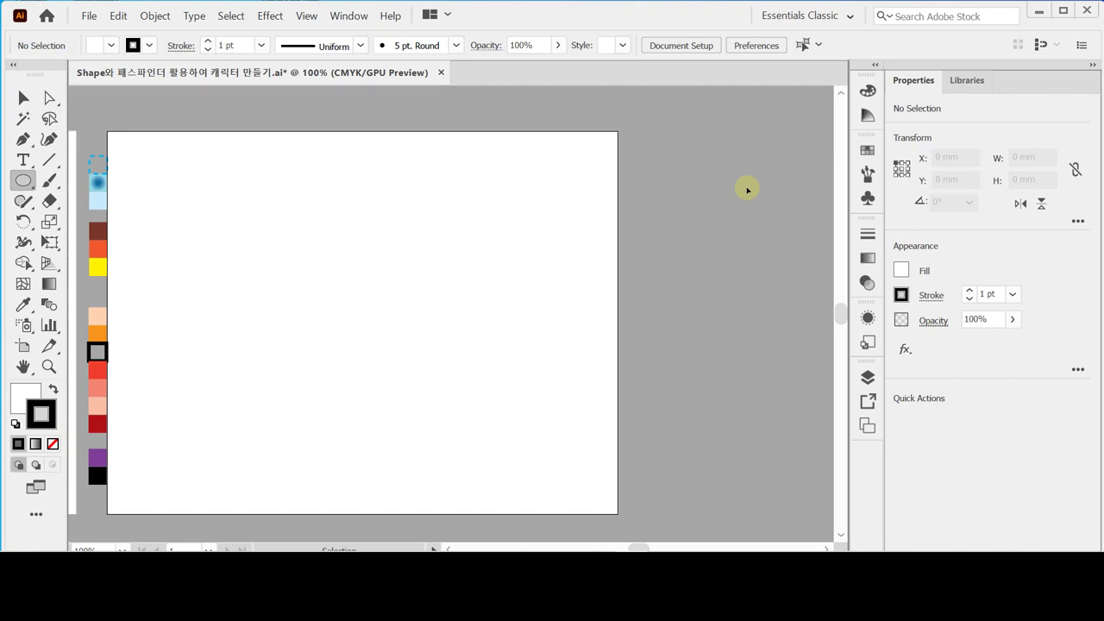
key("ctrl+r")
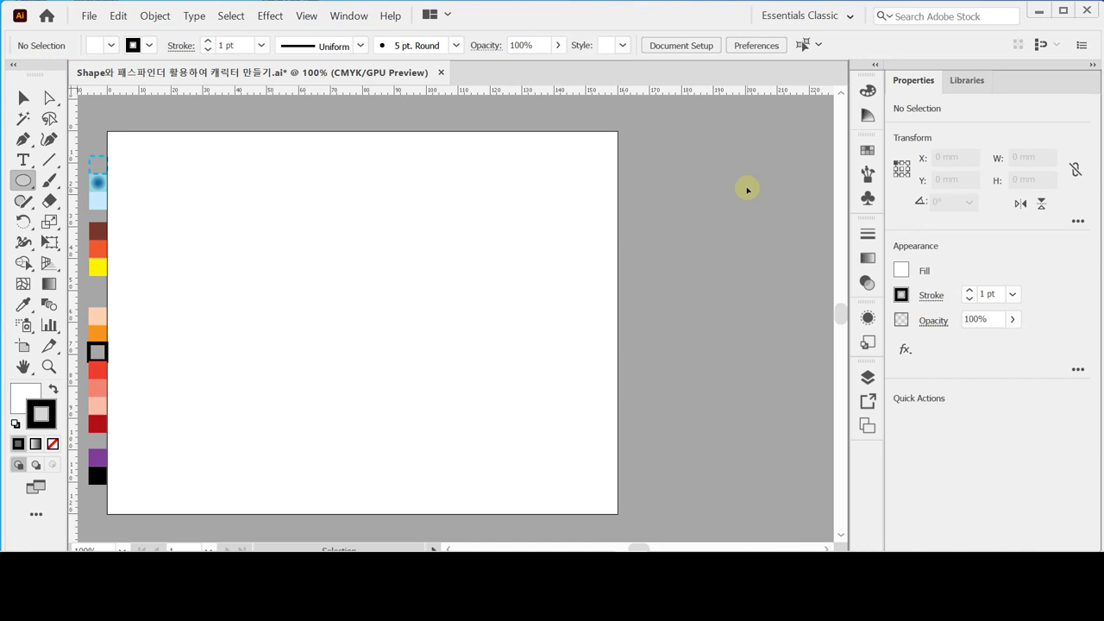
key("ctrl+;")
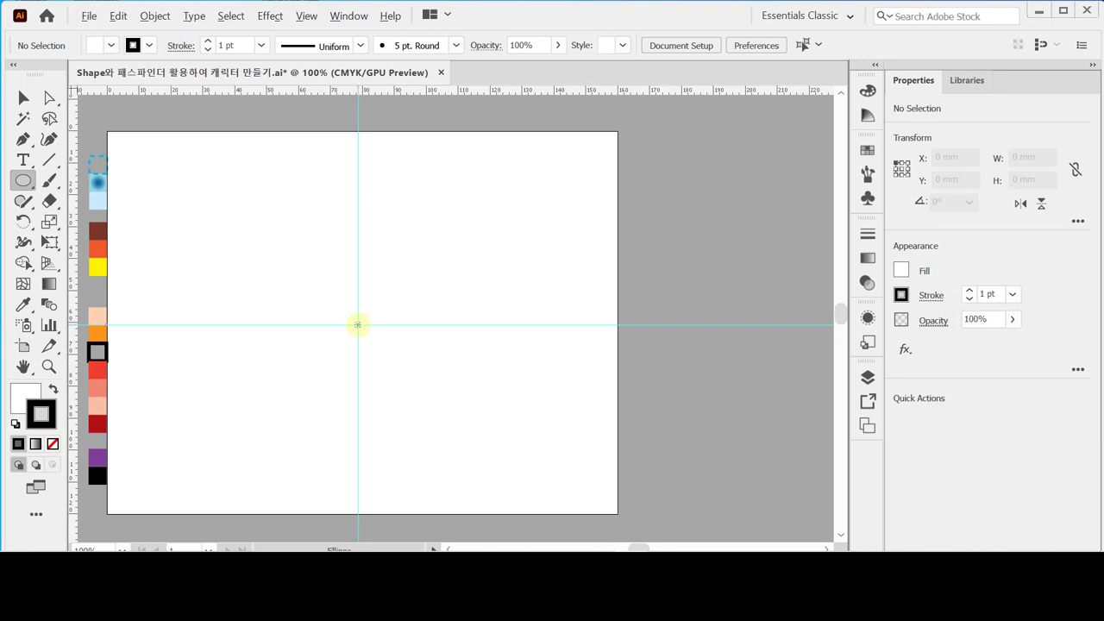
Create a 105 × 105 mm circle centred on the intersection of the guides
left_click(358, 324)
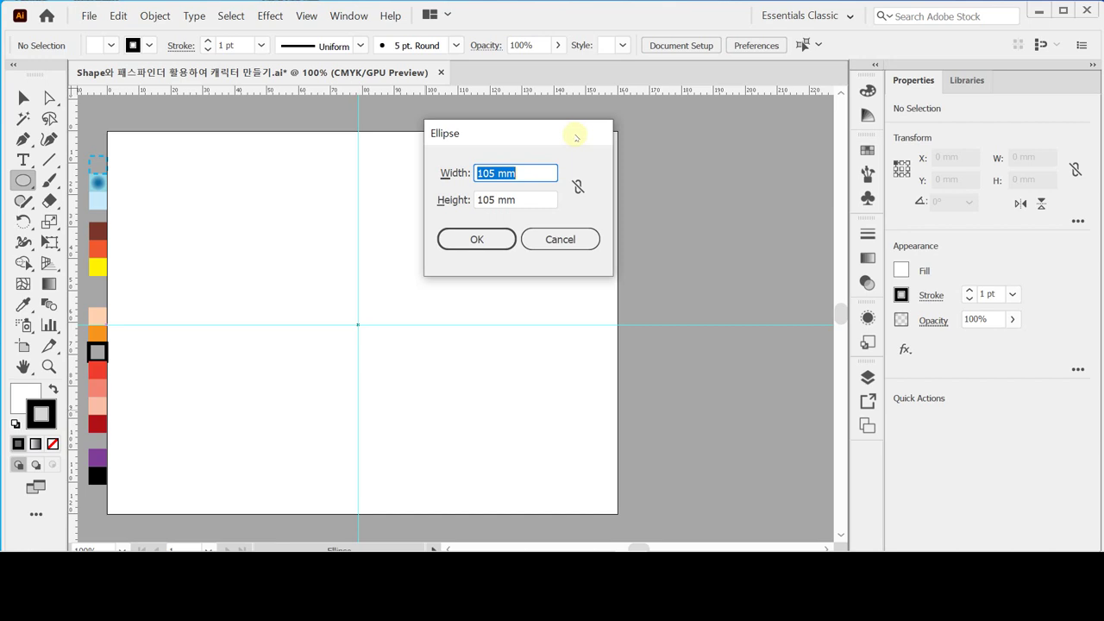
key("Tab")
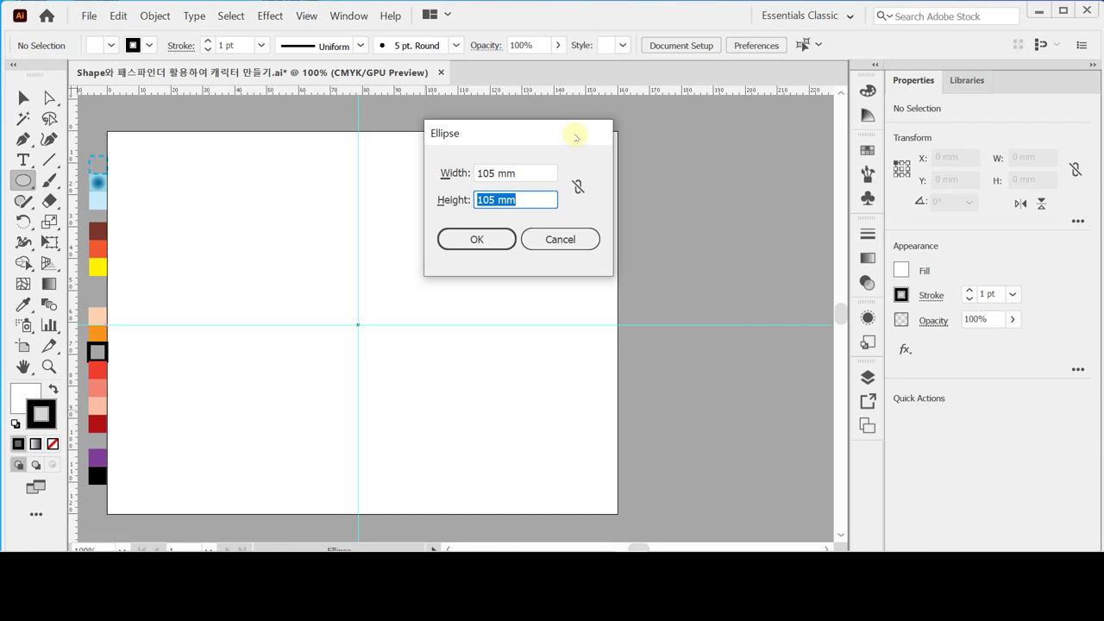
key("Return")
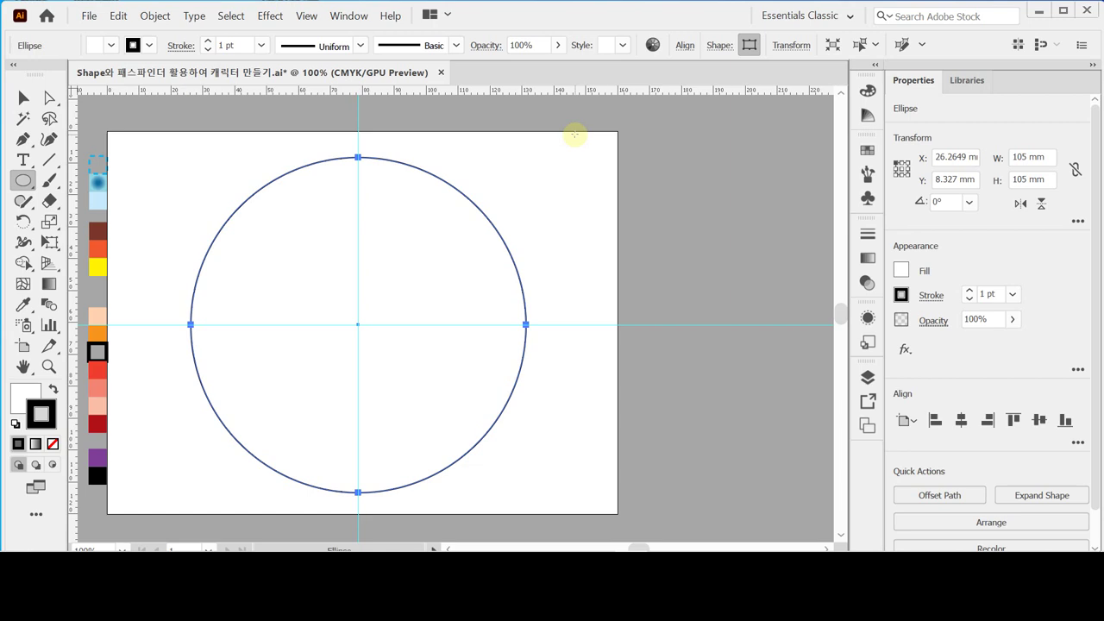
Apply the dashed blue outline of the topmost sample swatch to the circle with the Eyedropper
key("ctrl")
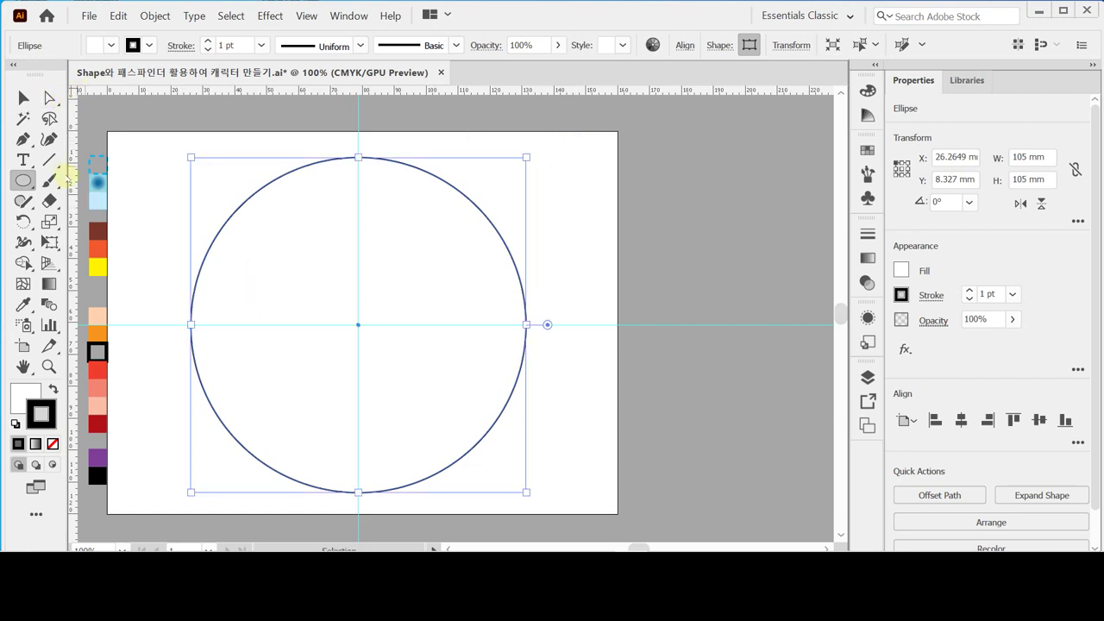
key("i")
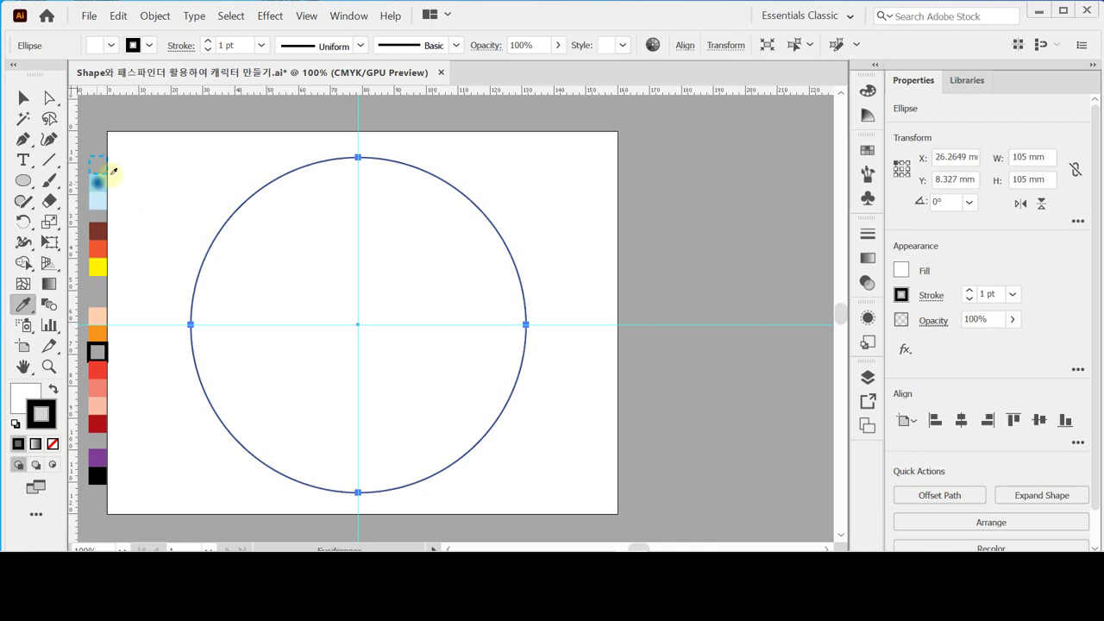
left_click(97, 163)
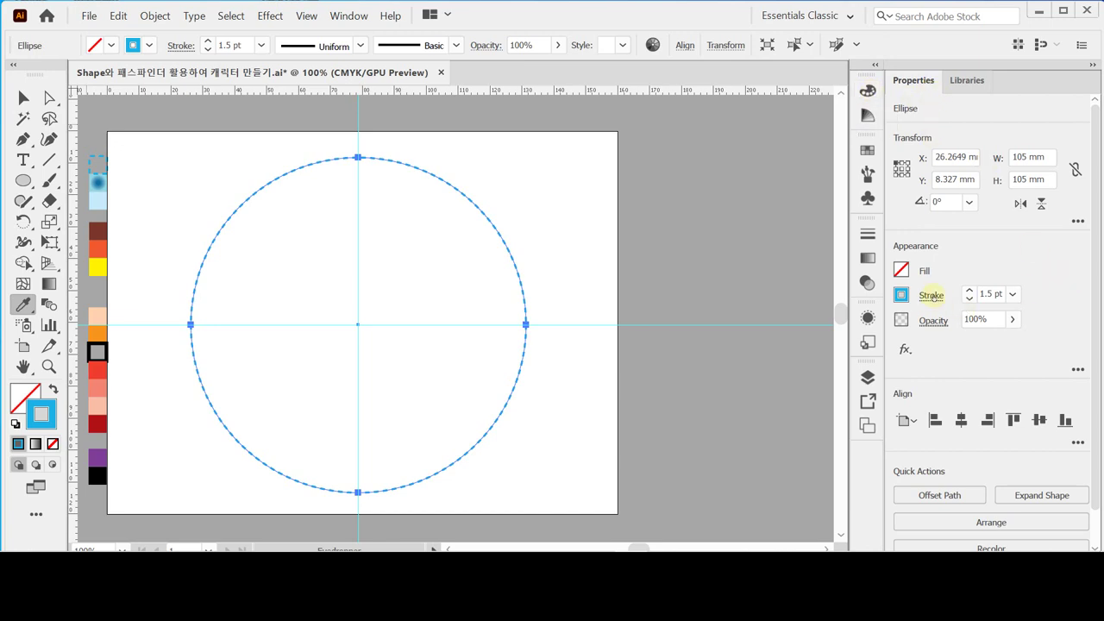
Examine the circle's stroke options, including its weight and dashed line settings
left_click(932, 295)
left_click(938, 298)
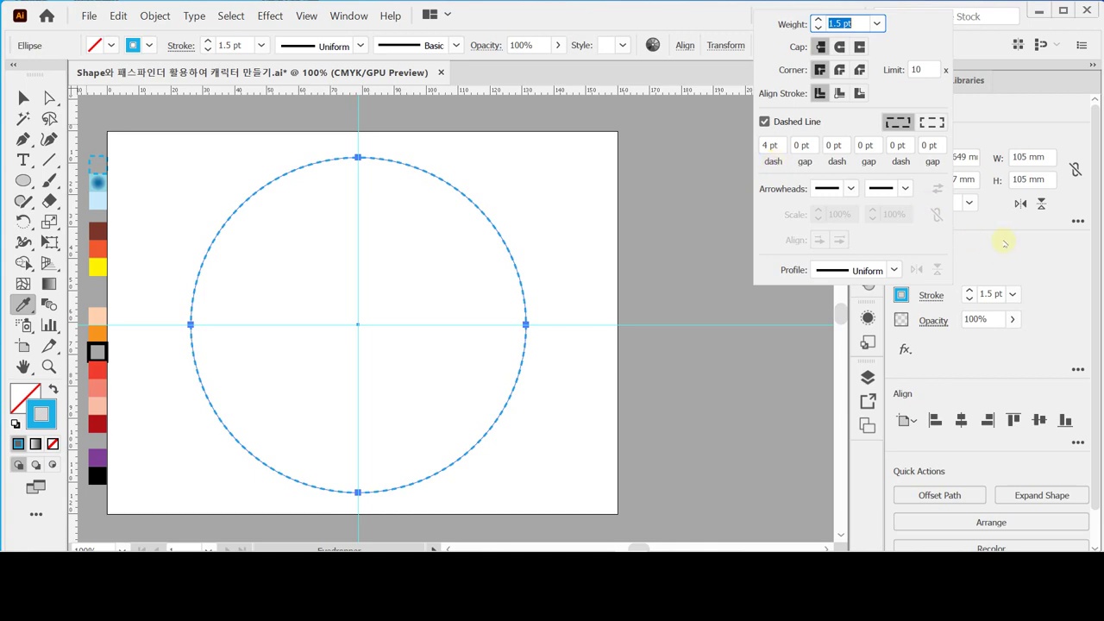
left_click(1006, 240)
Float the Color panel beside the artboard and cycle its display between collapsed and full slider views
left_click_drag(868, 90, 676, 123)
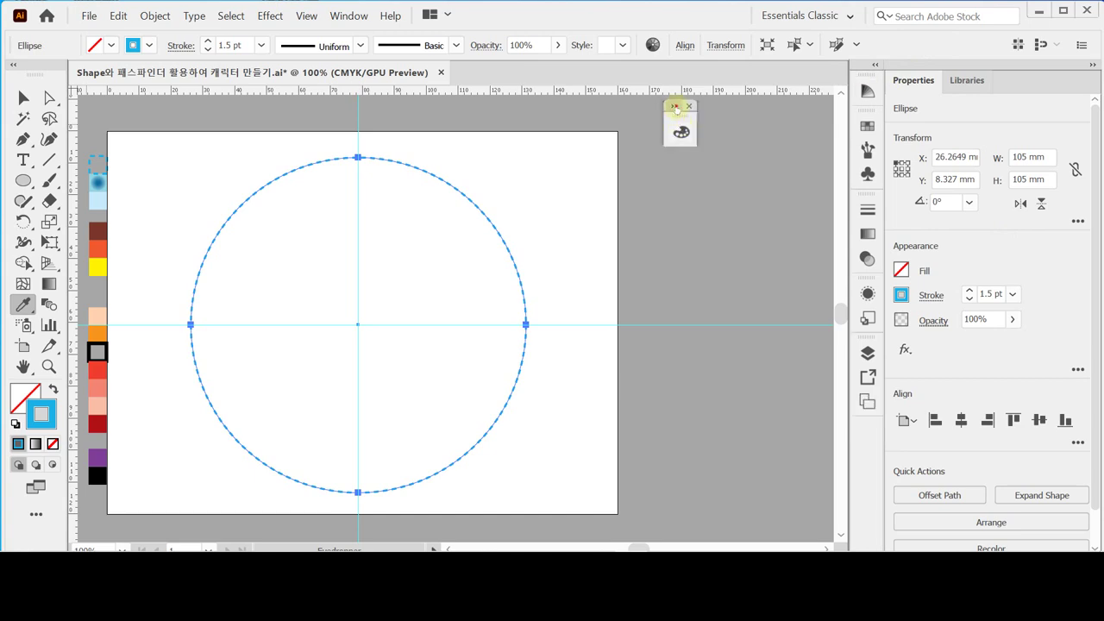
left_click(675, 107)
double_click(688, 120)
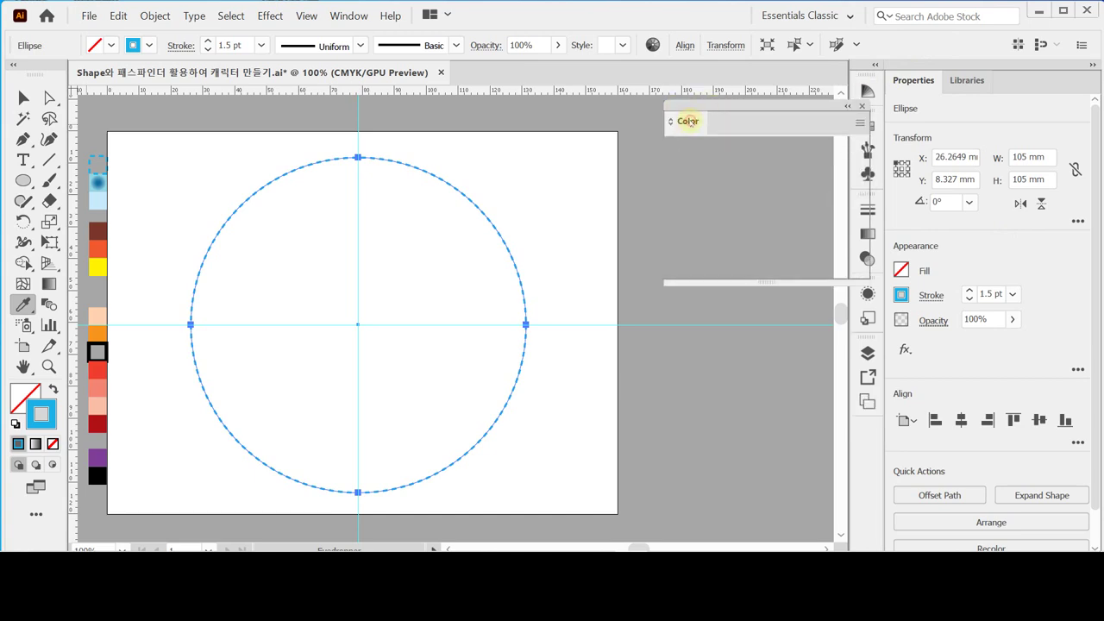
left_click(688, 120)
left_click_drag(706, 111, 678, 110)
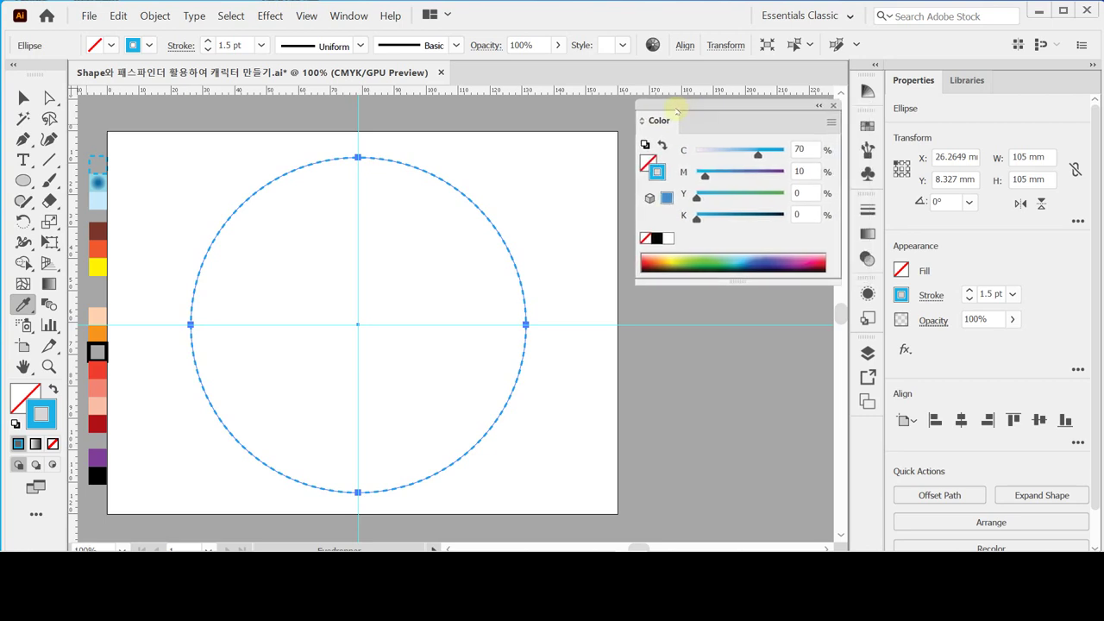
left_click(658, 120)
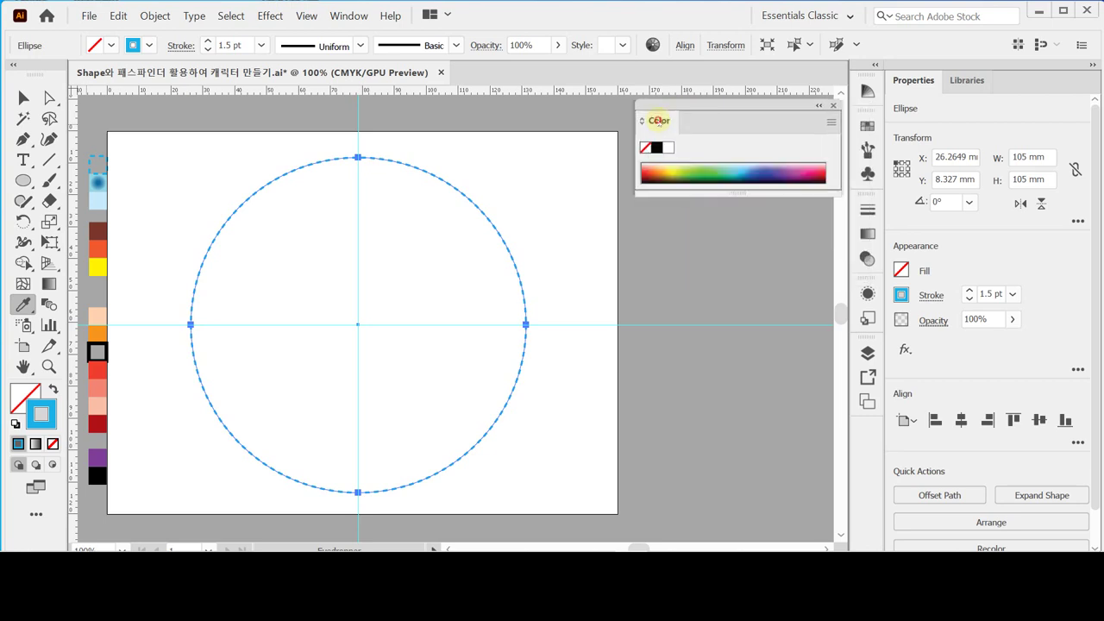
left_click(658, 121)
left_click(658, 121)
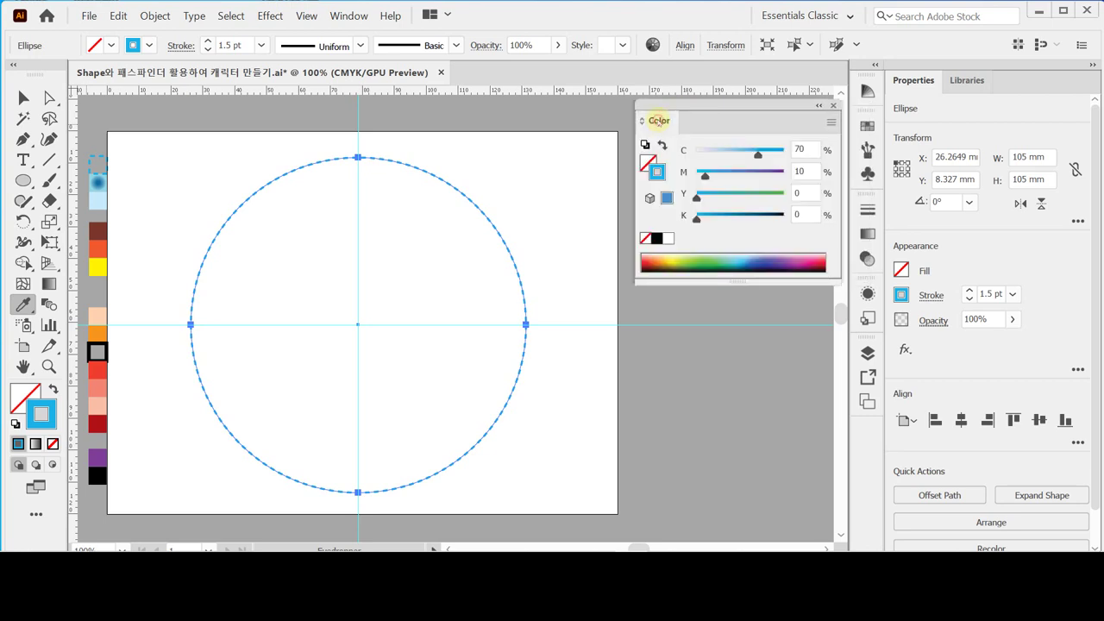
left_click(658, 121)
left_click(658, 121)
left_click(659, 120)
Check the stroke's CMYK values, move the floating Color panel and close it
left_click(806, 148)
left_click(811, 172)
left_click(788, 18)
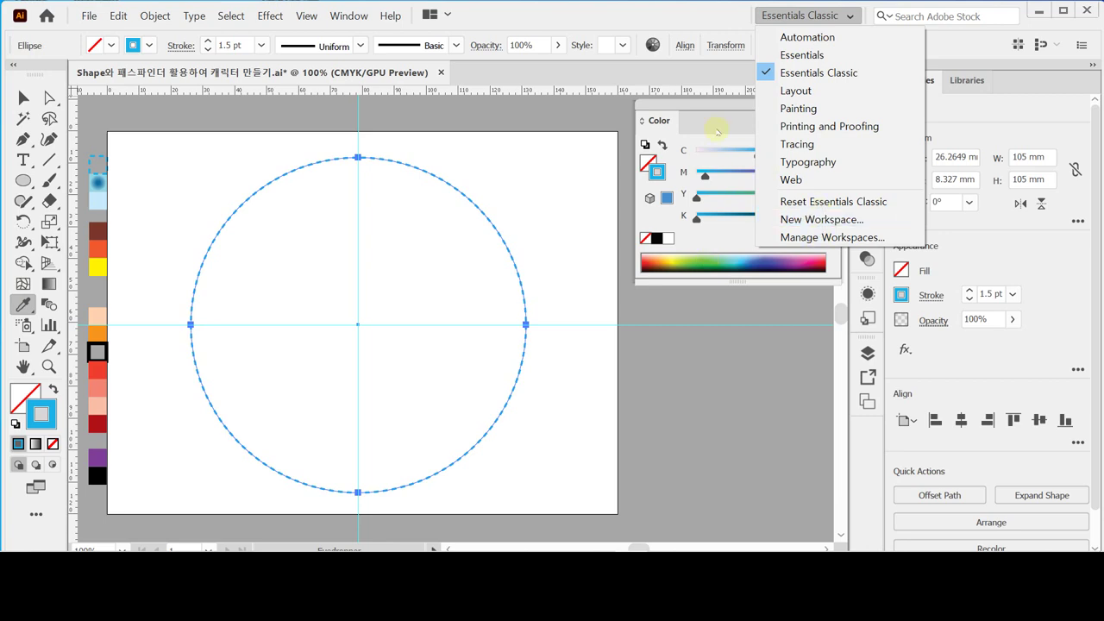
left_click(669, 112)
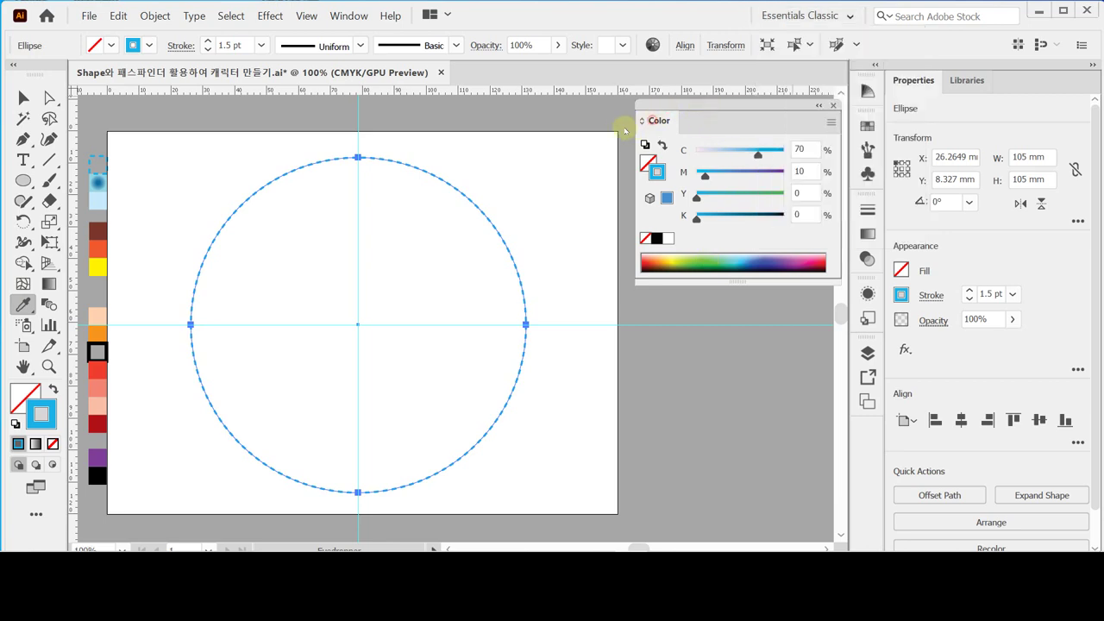
left_click_drag(623, 124, 616, 128)
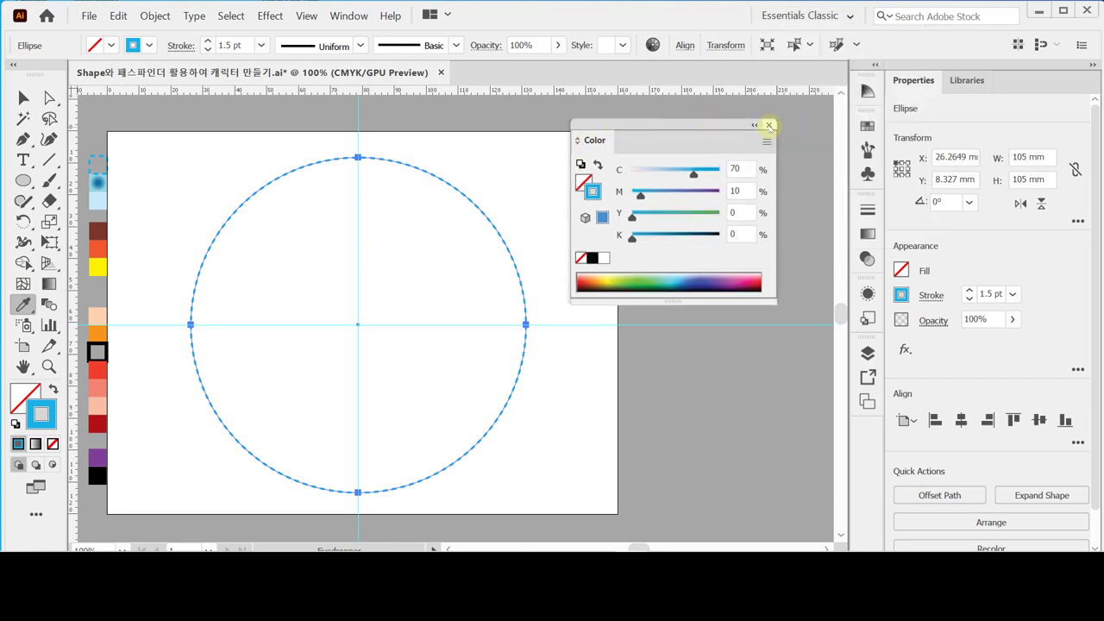
left_click(769, 125)
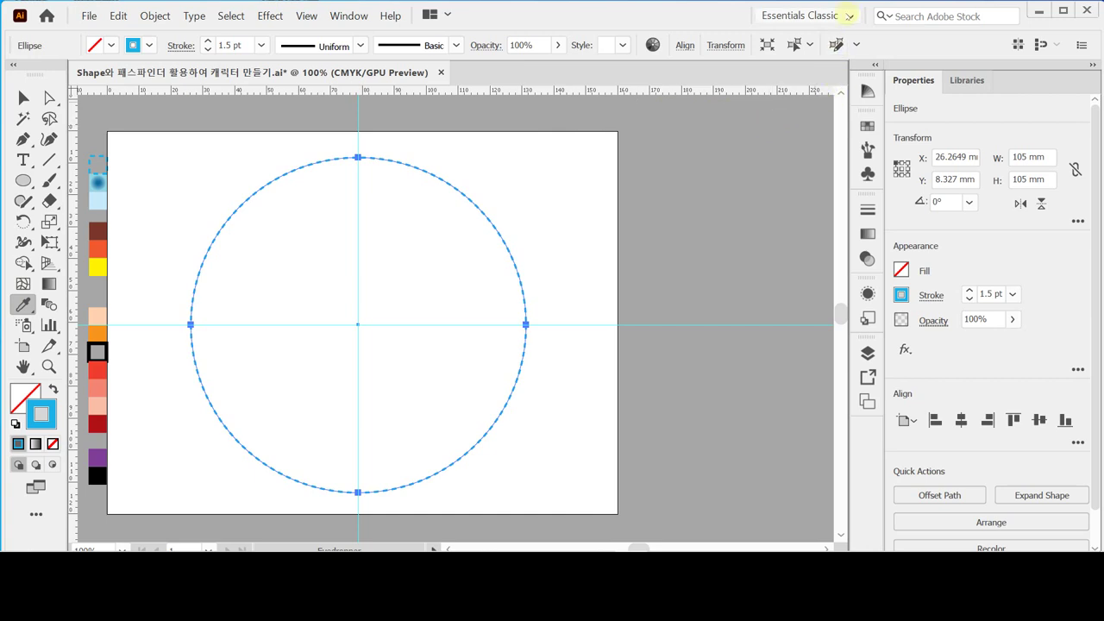
Reset the Essentials Classic workspace and restore the two-column toolbar
left_click(848, 15)
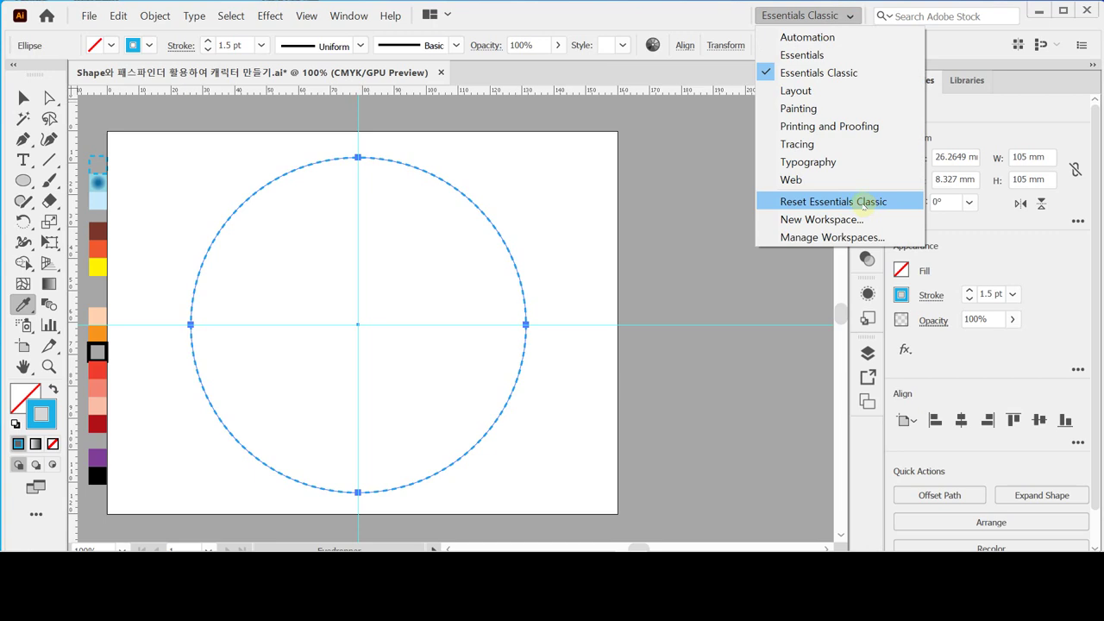
left_click(863, 203)
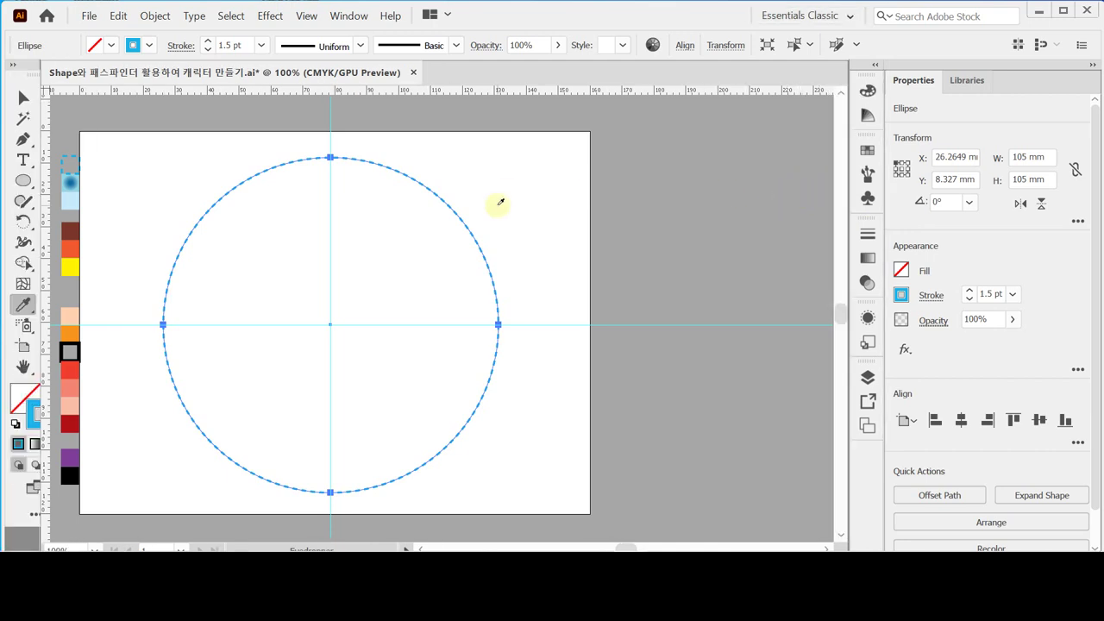
key("ctrl")
left_click_drag(184, 76, 596, 168)
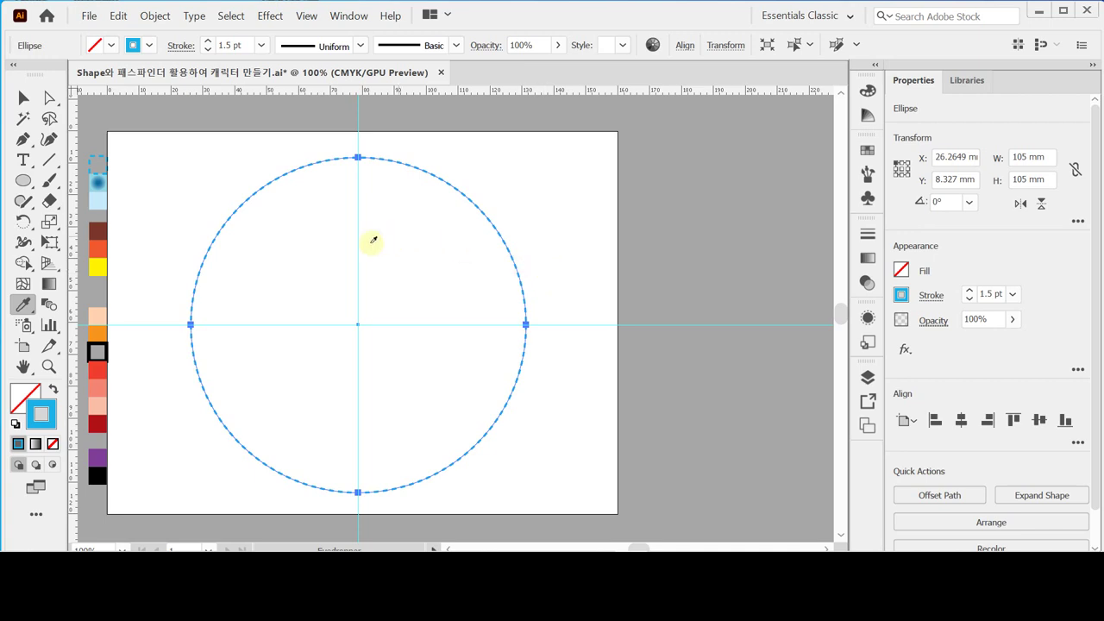
Make a concentric copy of the dashed circle uniformly scaled to 95%
key("ctrl")
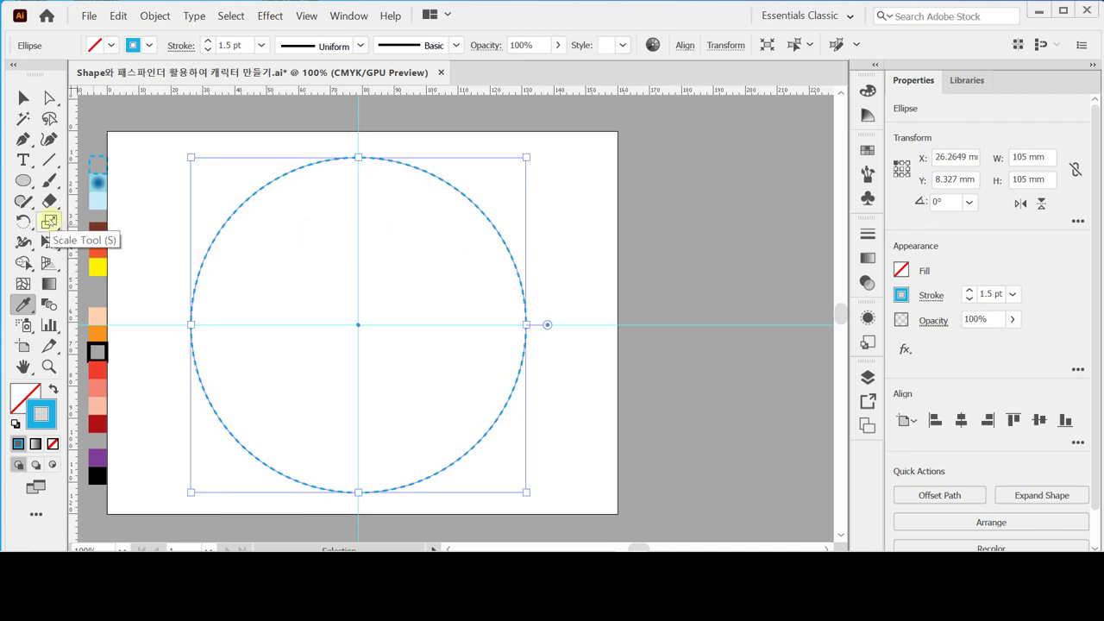
double_click(49, 222)
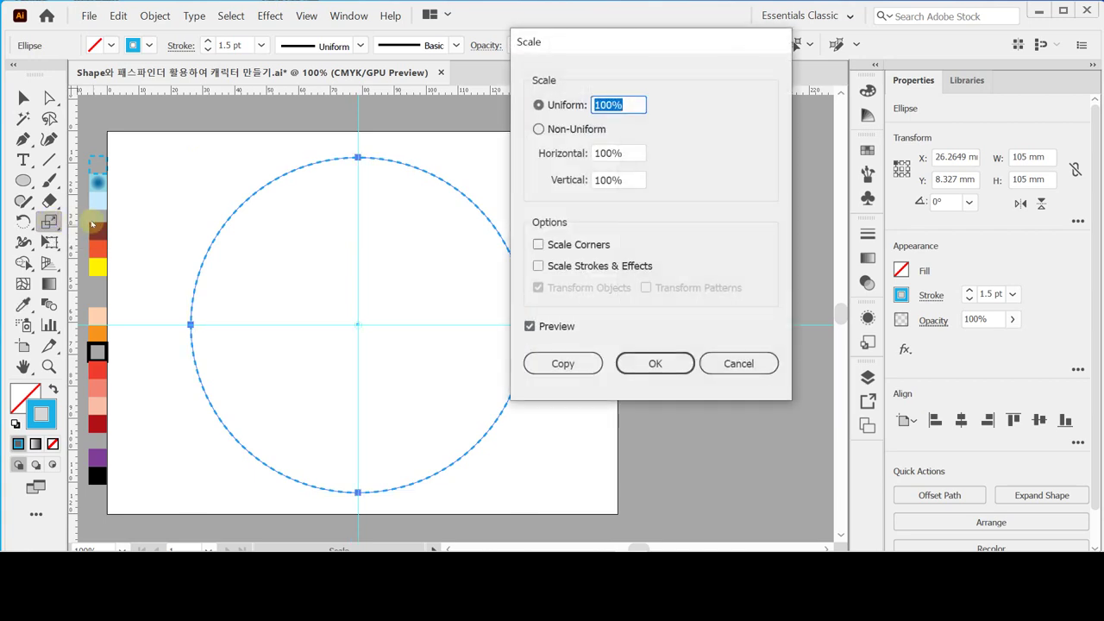
type("95")
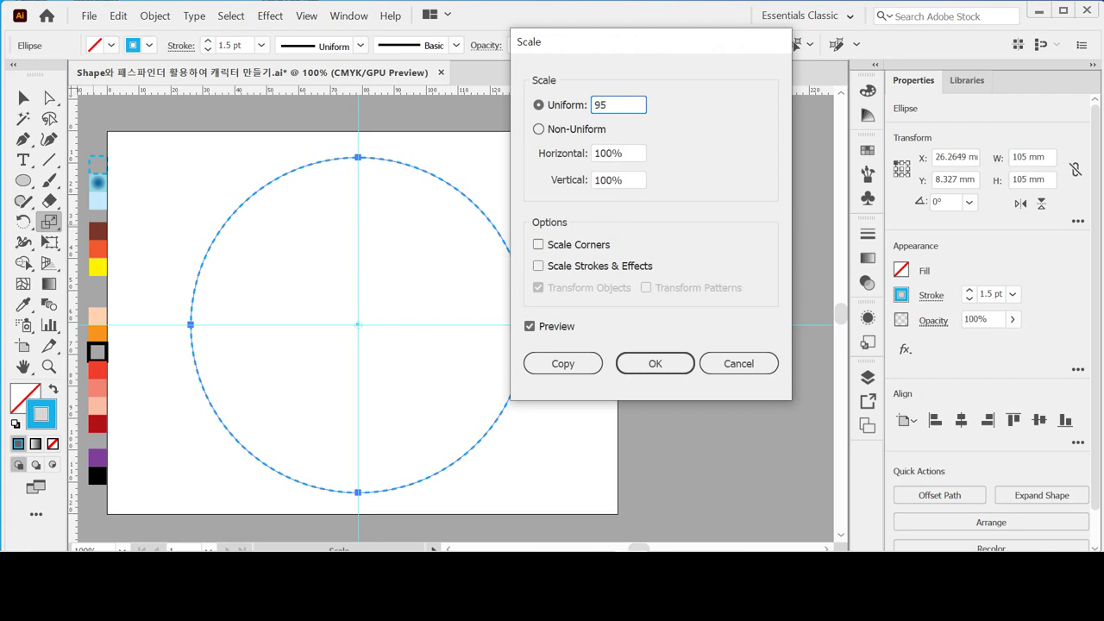
left_click_drag(553, 46, 529, 51)
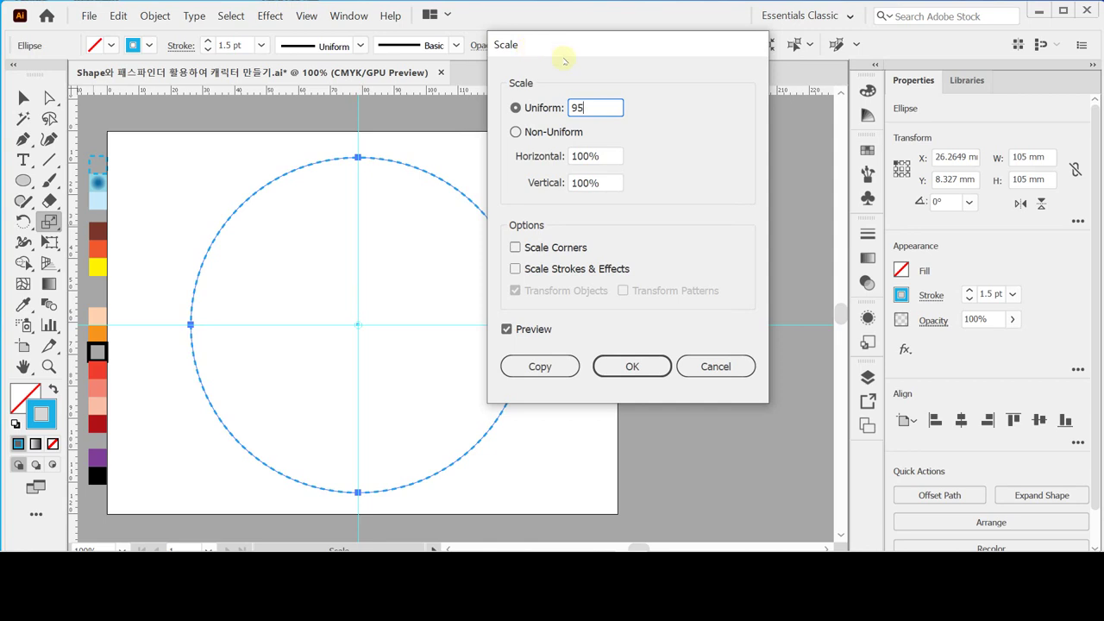
left_click(545, 367)
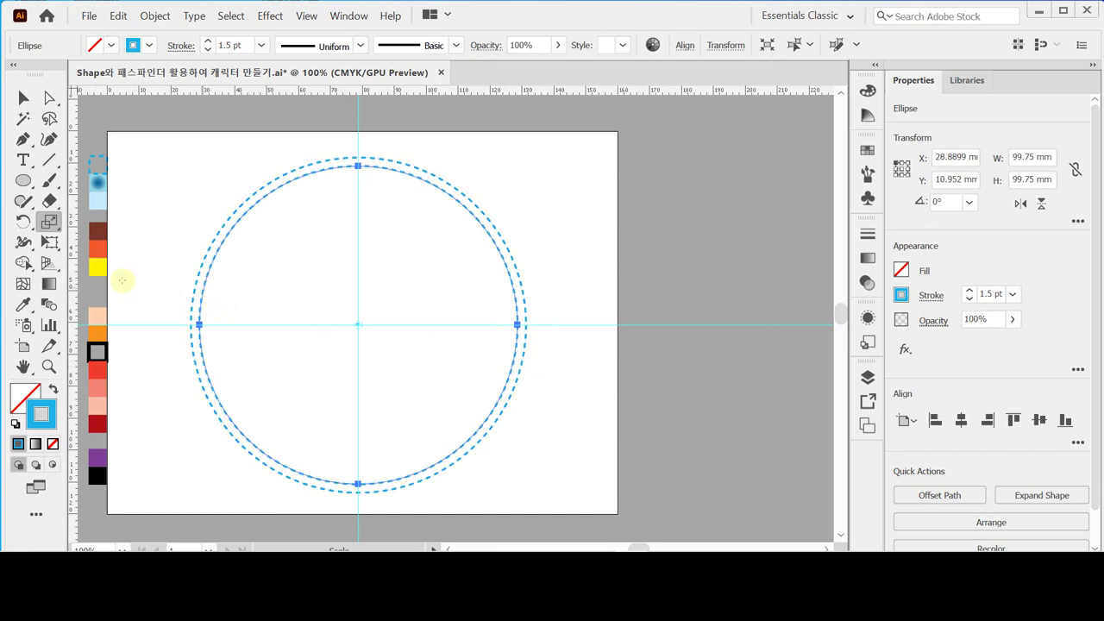
Give the inner circle the default white fill and 1 pt black stroke
left_click(16, 425)
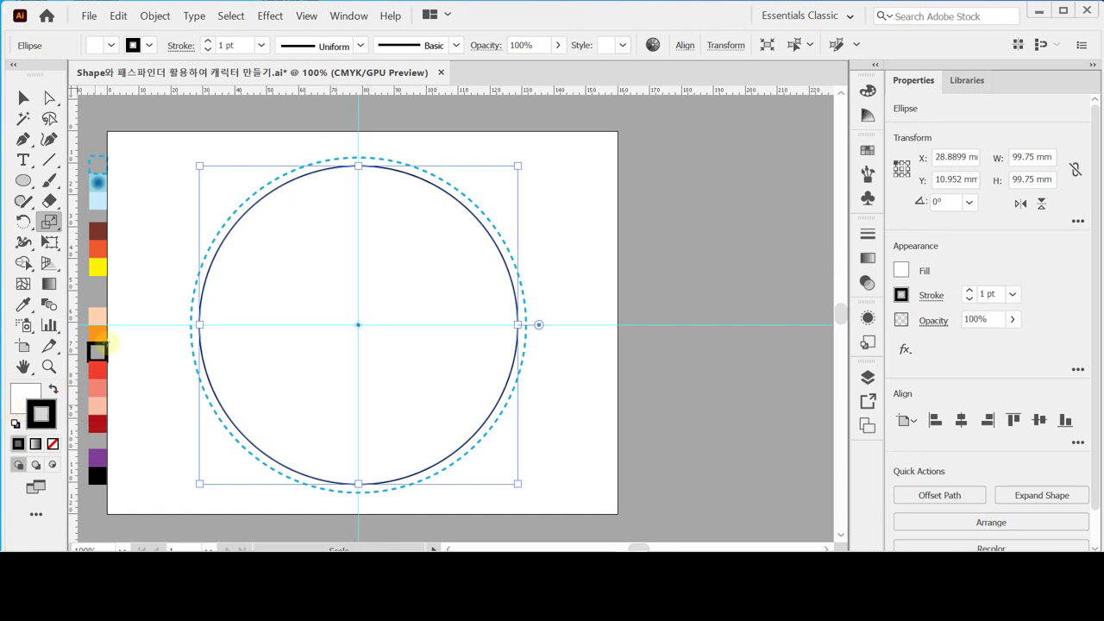
left_click_drag(135, 308, 506, 333)
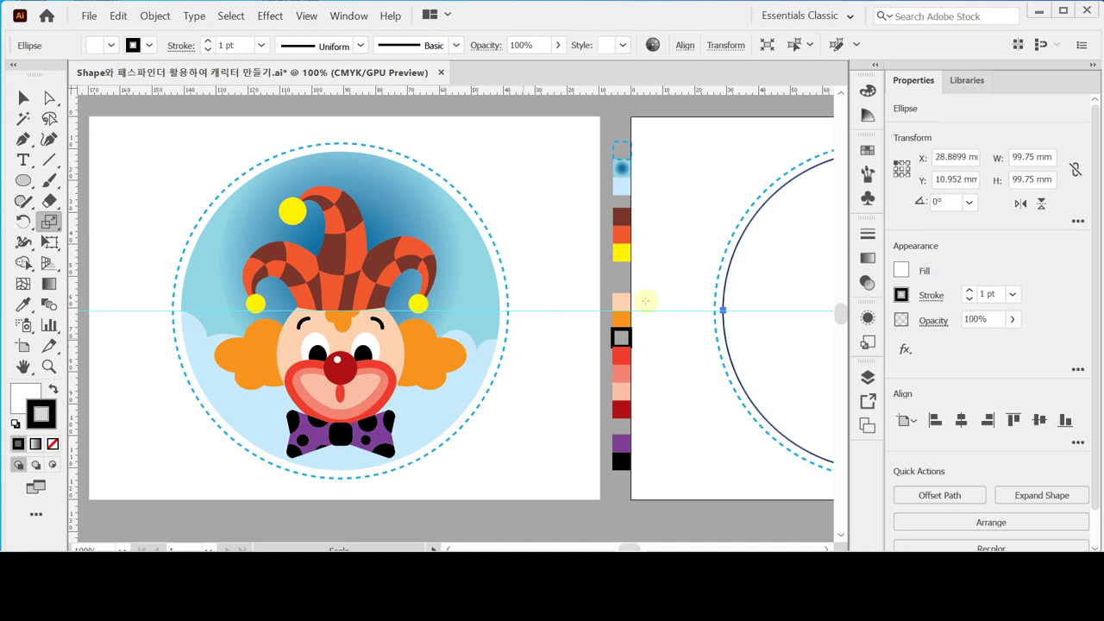
key("space")
left_click_drag(789, 298, 572, 296)
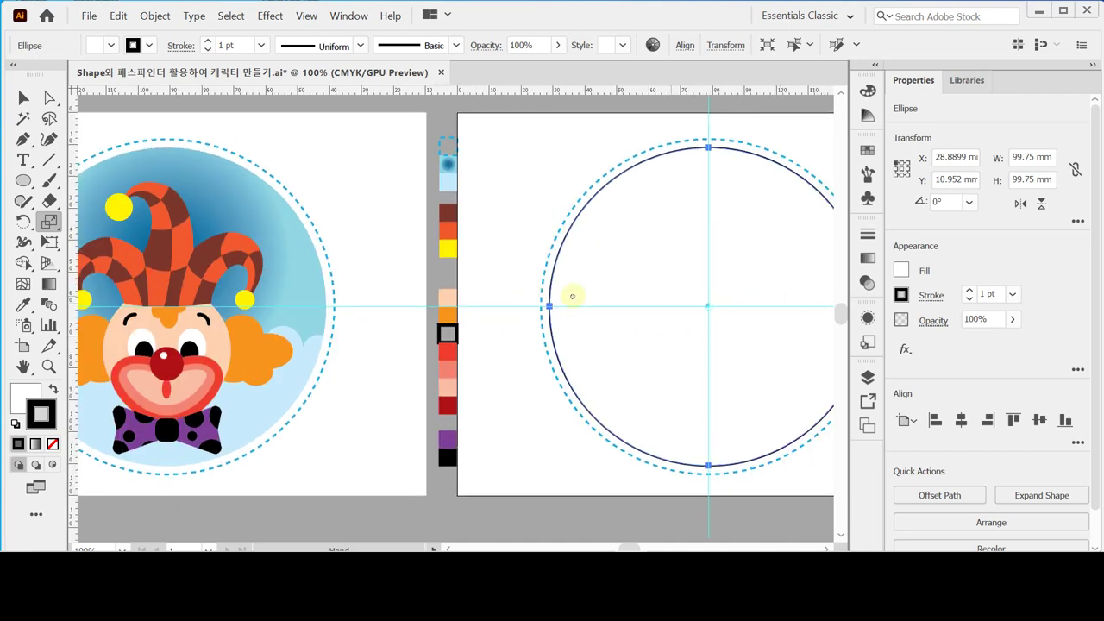
left_click_drag(739, 298, 446, 308)
left_click_drag(521, 325, 471, 316)
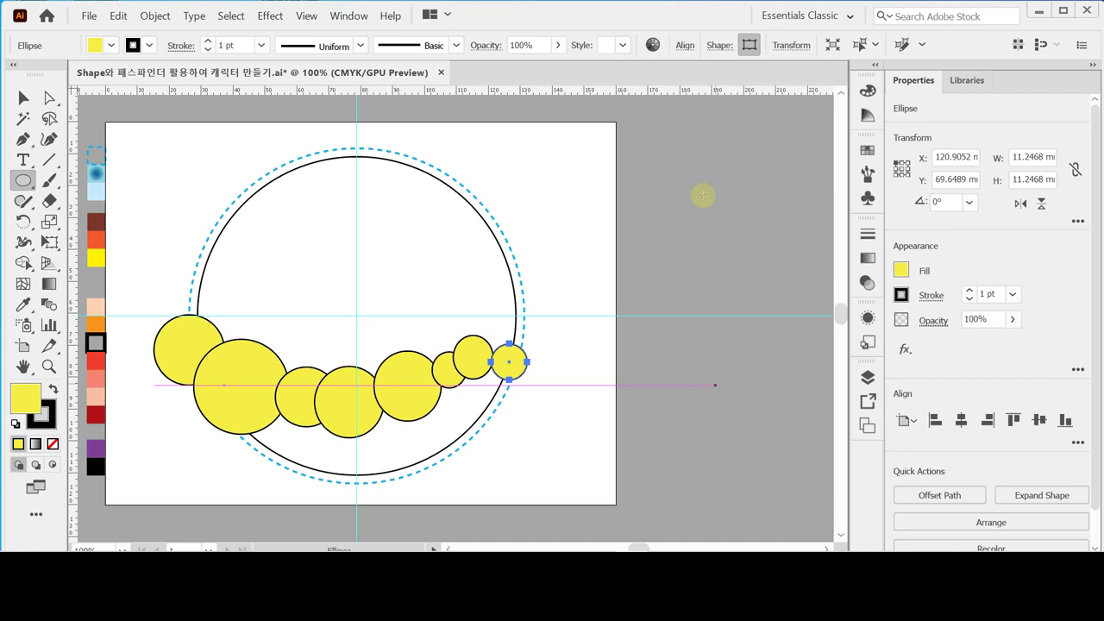
Display the Pathfinder panel for combining the overlapping shapes
left_click(349, 15)
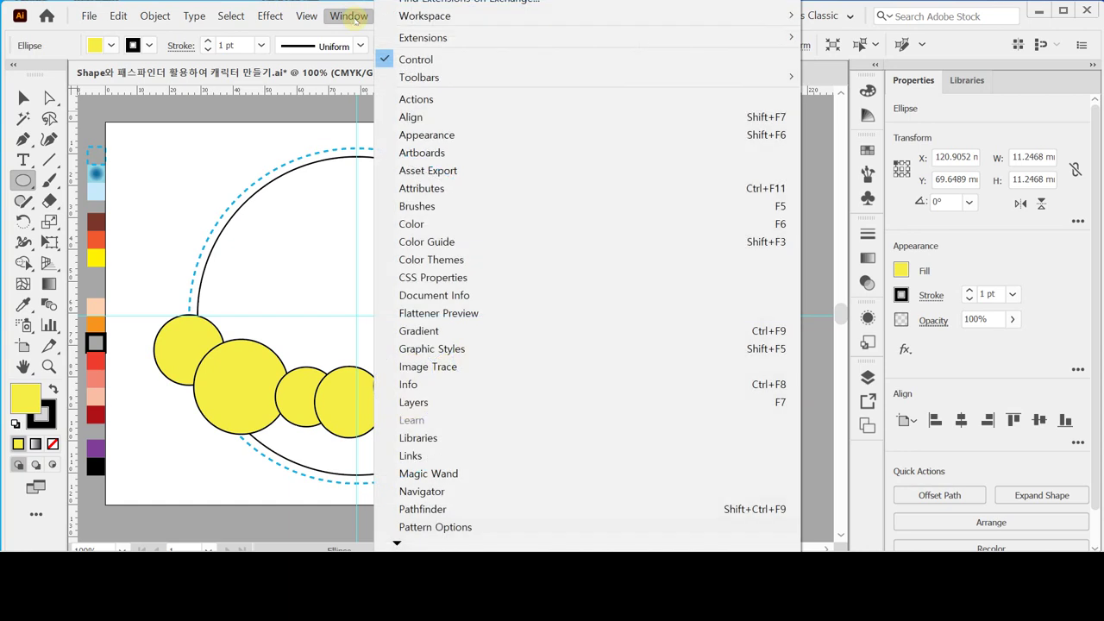
left_click(584, 508)
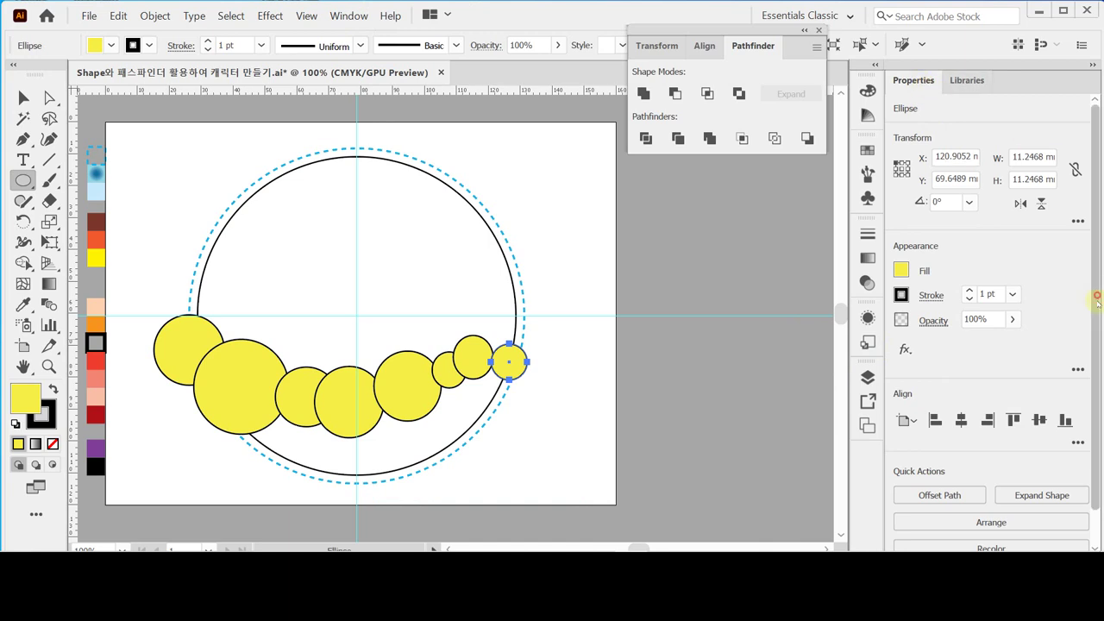
scroll(1101, 354, "down", 1)
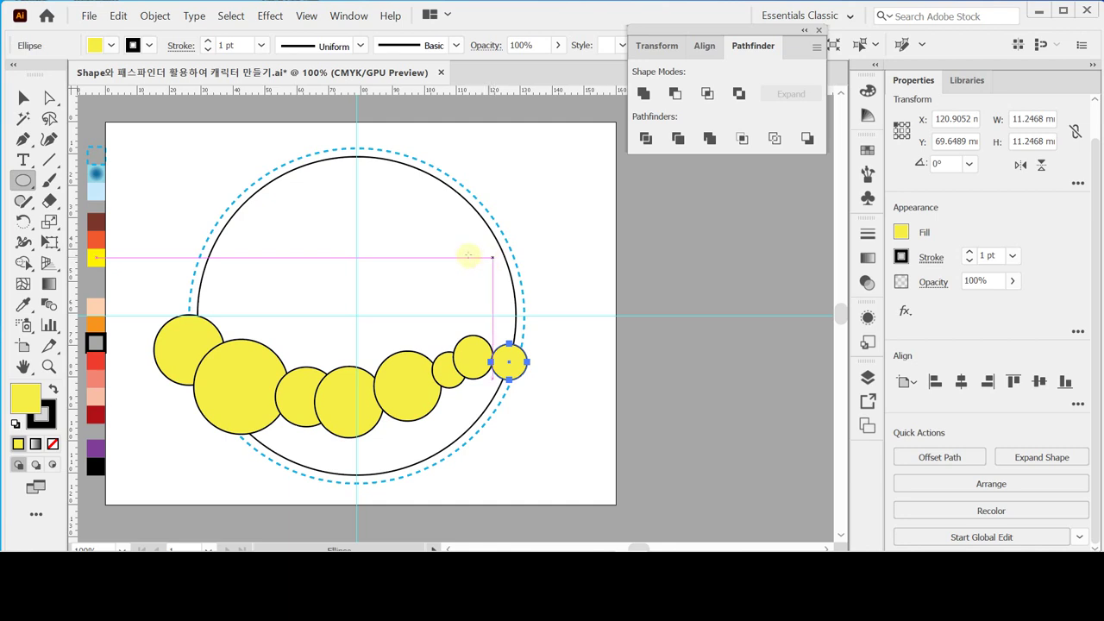
Select the yellow circles and the solid inner circle, excluding the dashed ring, and split them with Pathfinder Divide
left_click(23, 98)
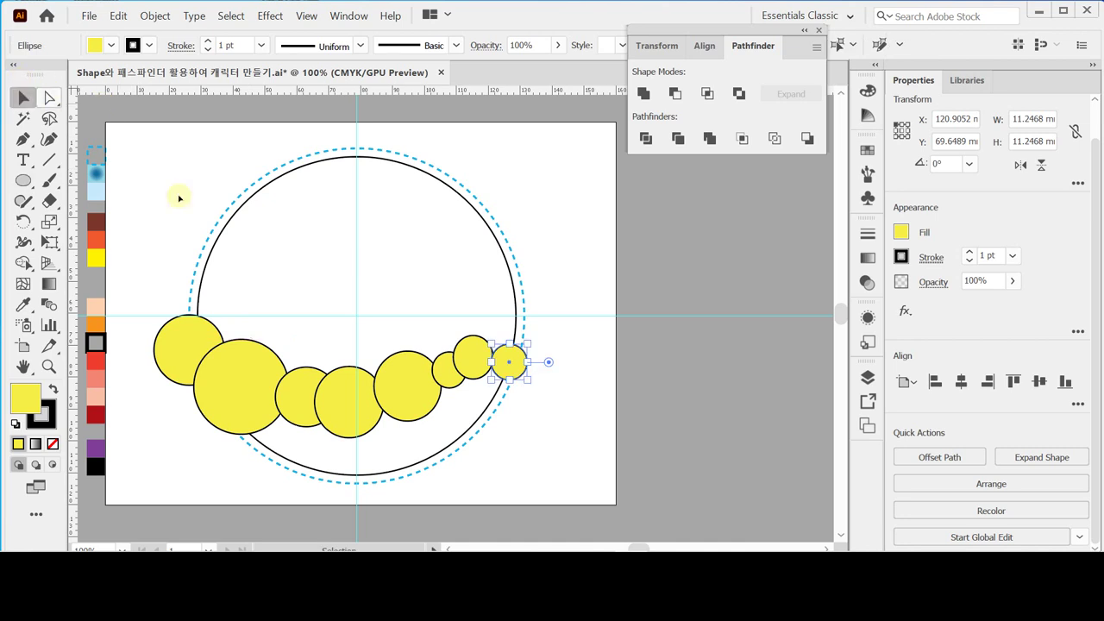
left_click_drag(154, 291, 562, 395)
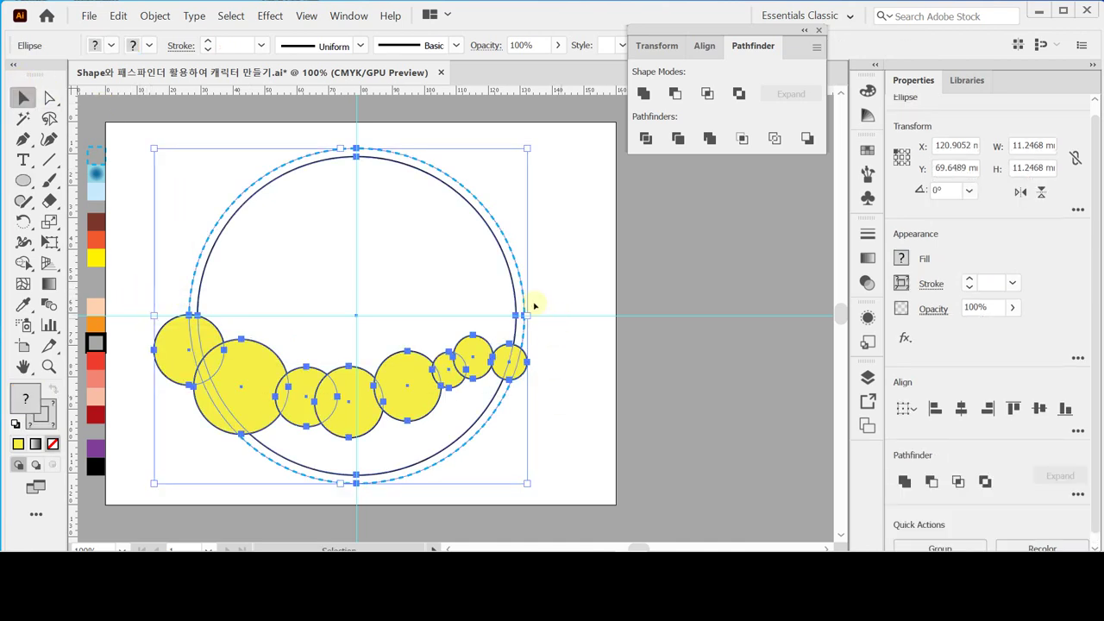
left_click_drag(549, 216, 511, 259)
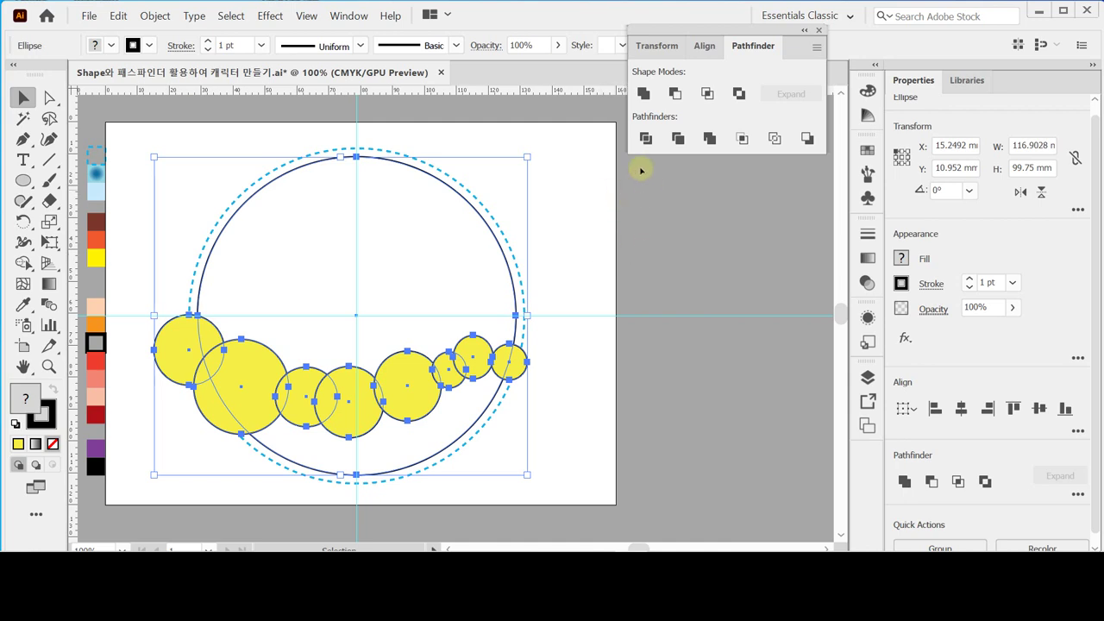
left_click(649, 140)
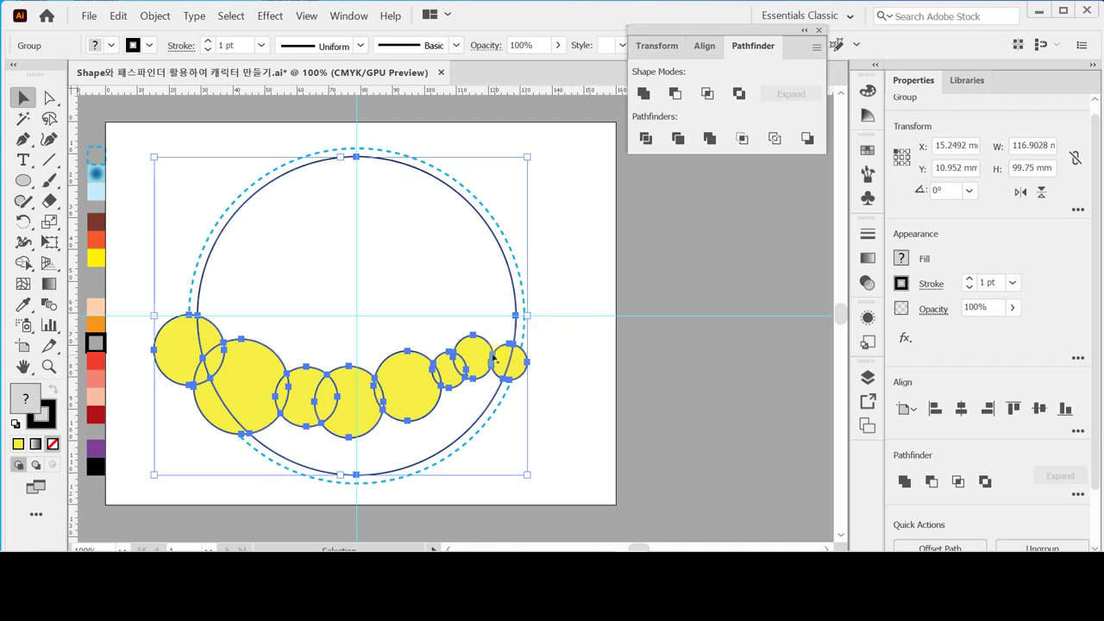
Isolate the divided group and delete the yellow pieces that stick out beyond the inner circle on both sides
double_click(481, 356)
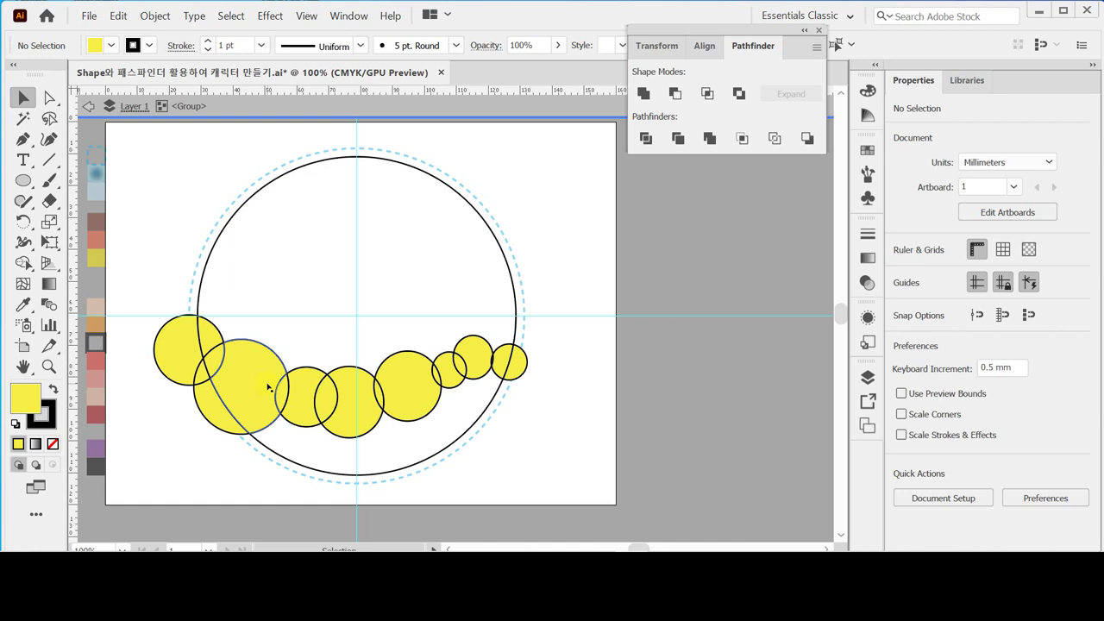
left_click(160, 346)
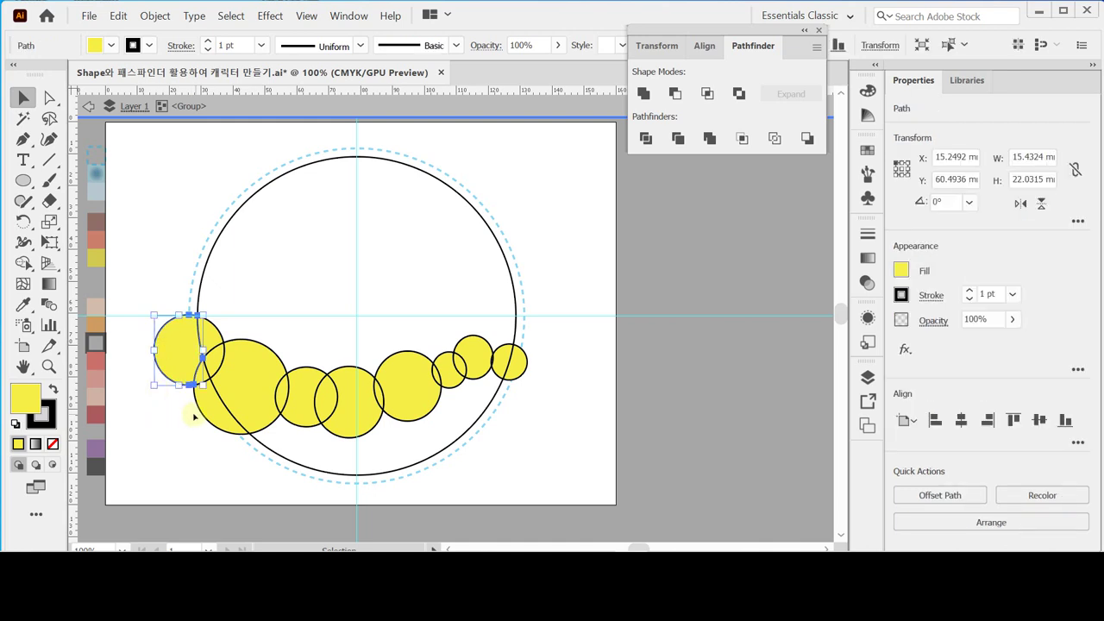
left_click(563, 348)
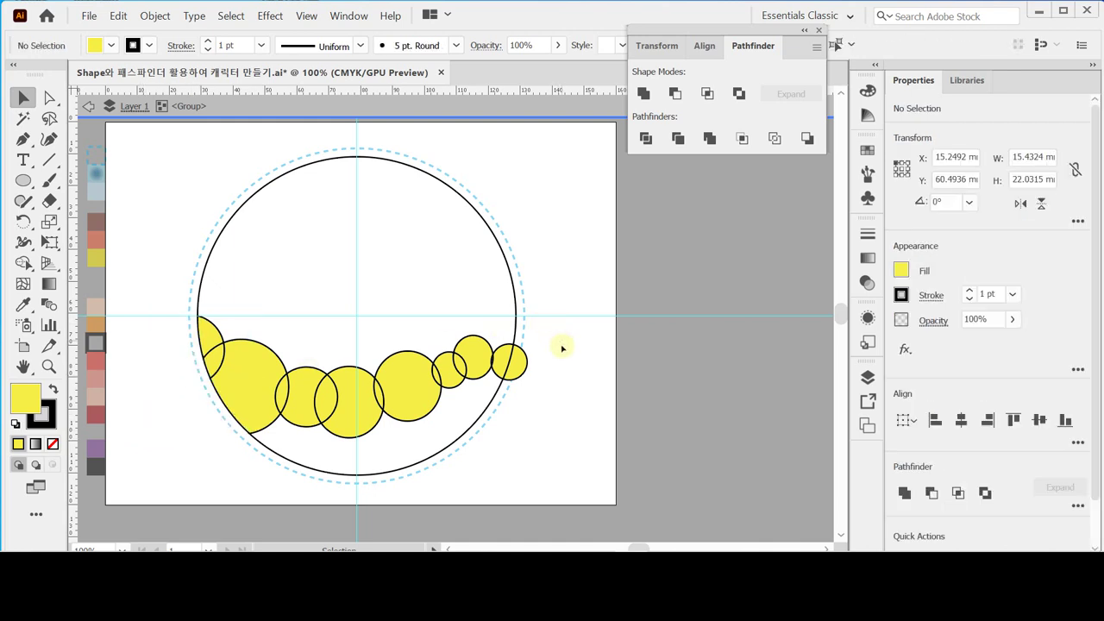
left_click(522, 377)
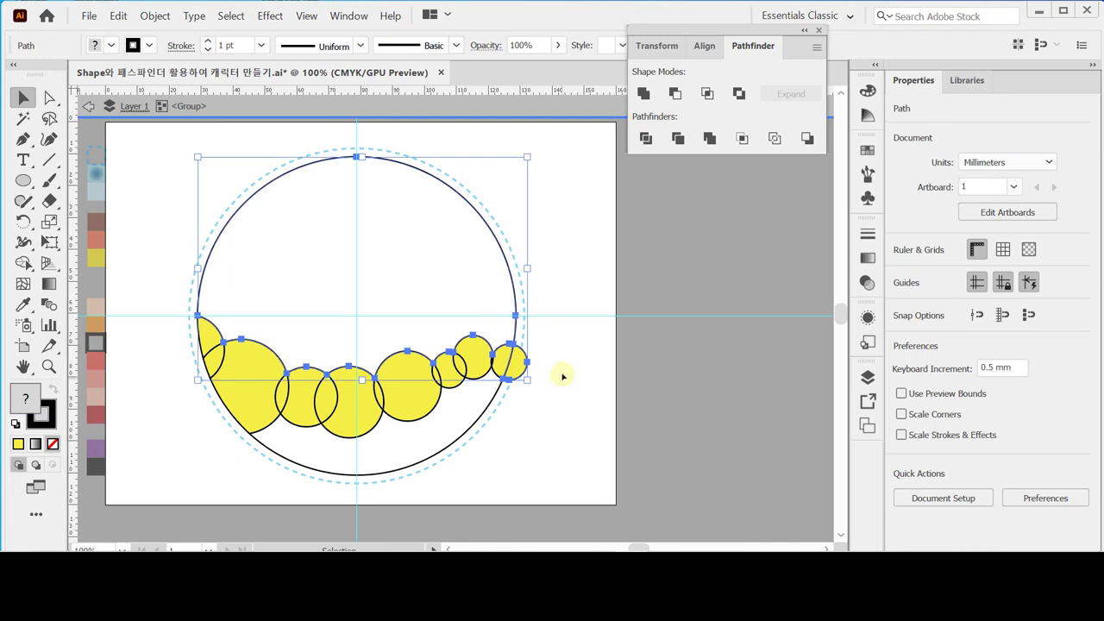
left_click(563, 376)
left_click(528, 371)
left_click(528, 371)
left_click(537, 368)
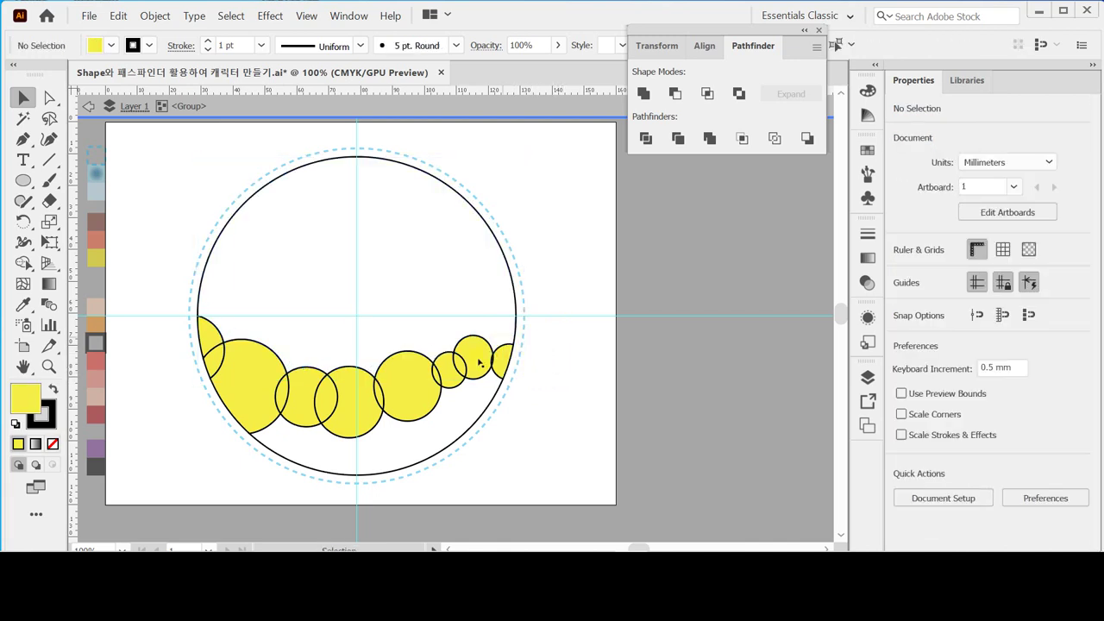
key("a")
left_click(160, 259)
key("v")
left_click_drag(164, 396, 525, 480)
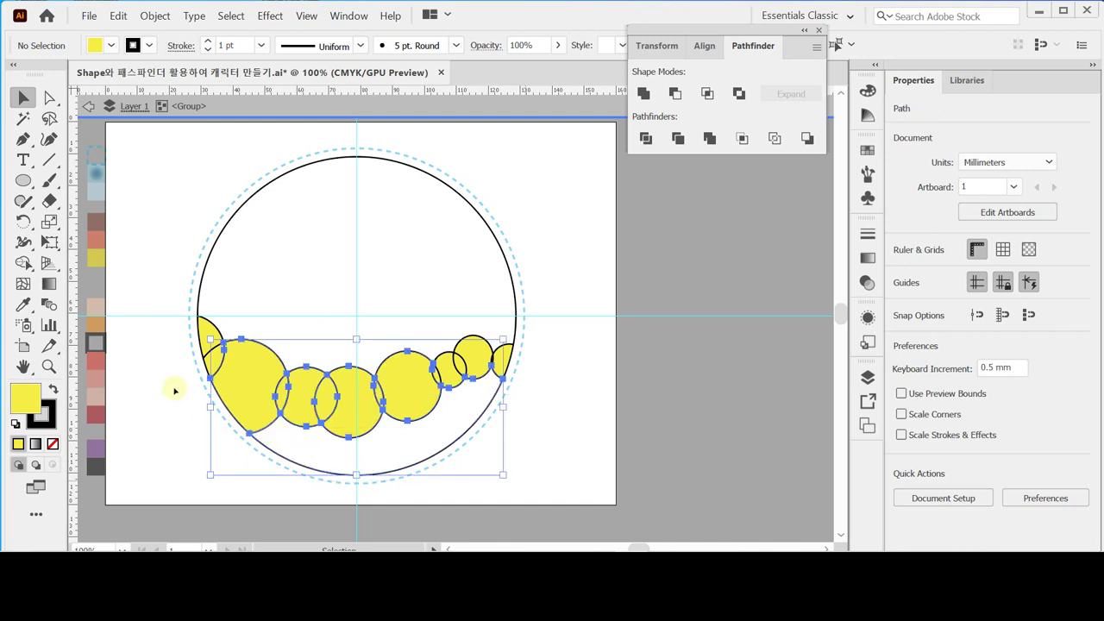
left_click(145, 321)
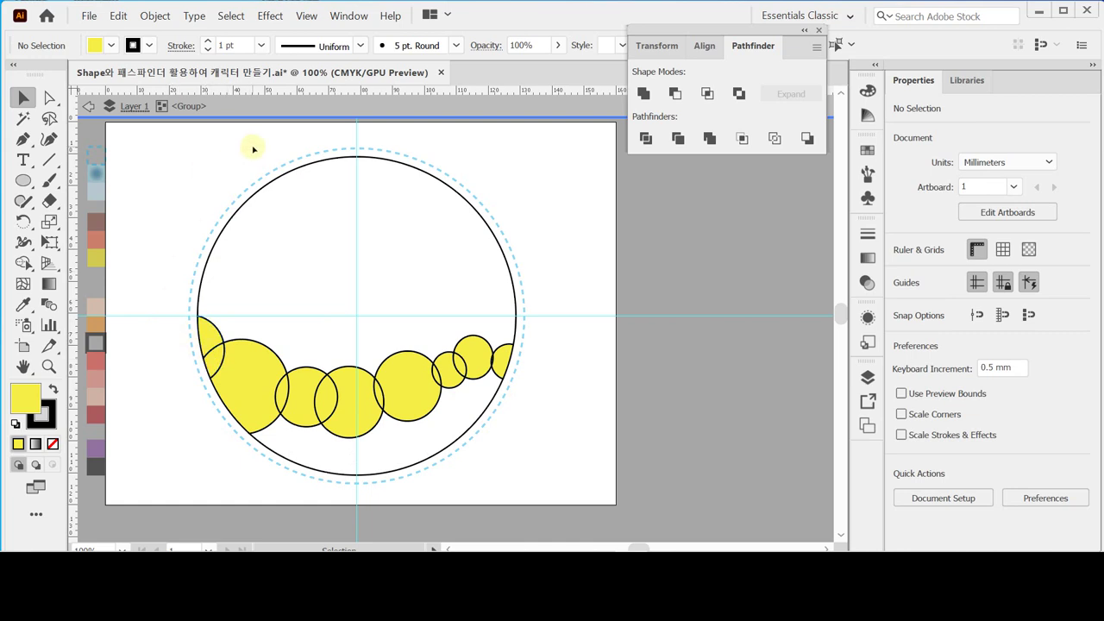
Select everything in the group except the upper white sky piece and unite it into one cloud shape
left_click(313, 212)
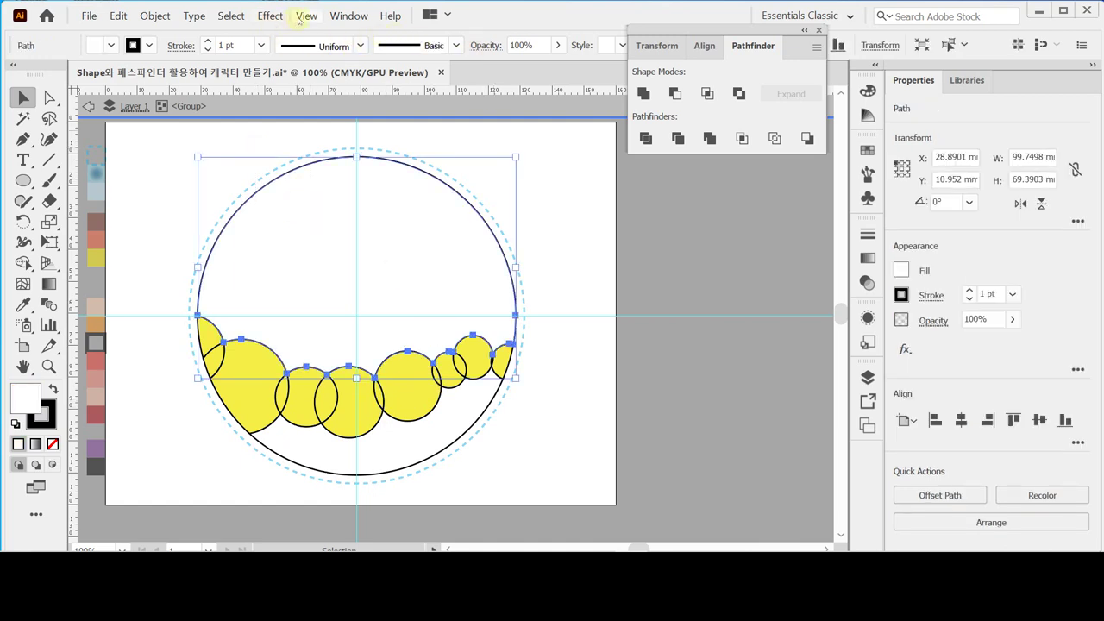
left_click(229, 17)
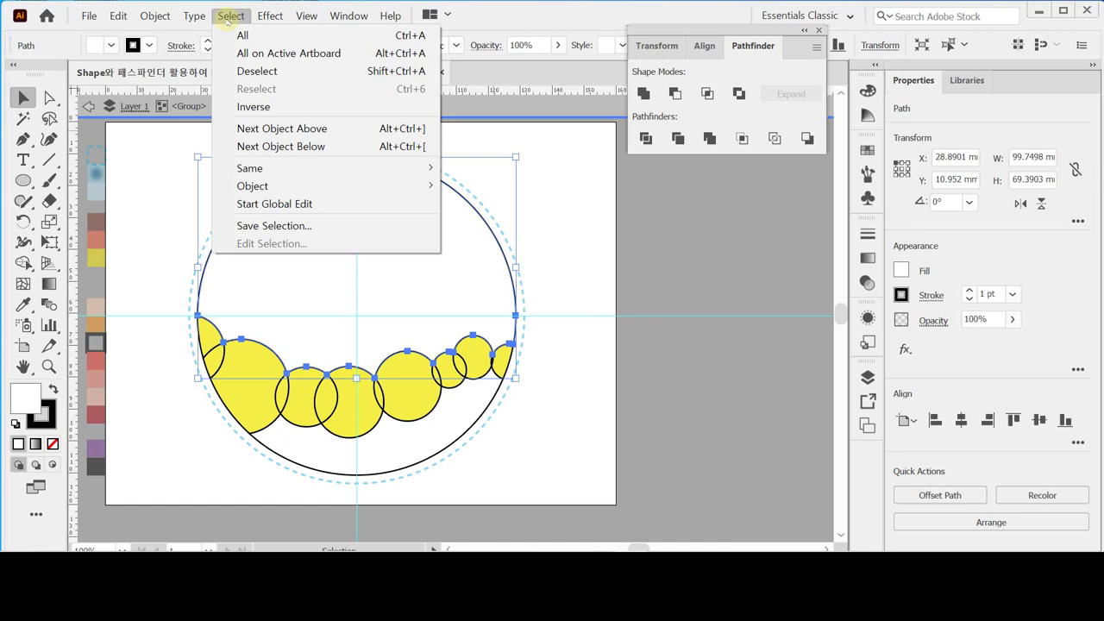
left_click(285, 107)
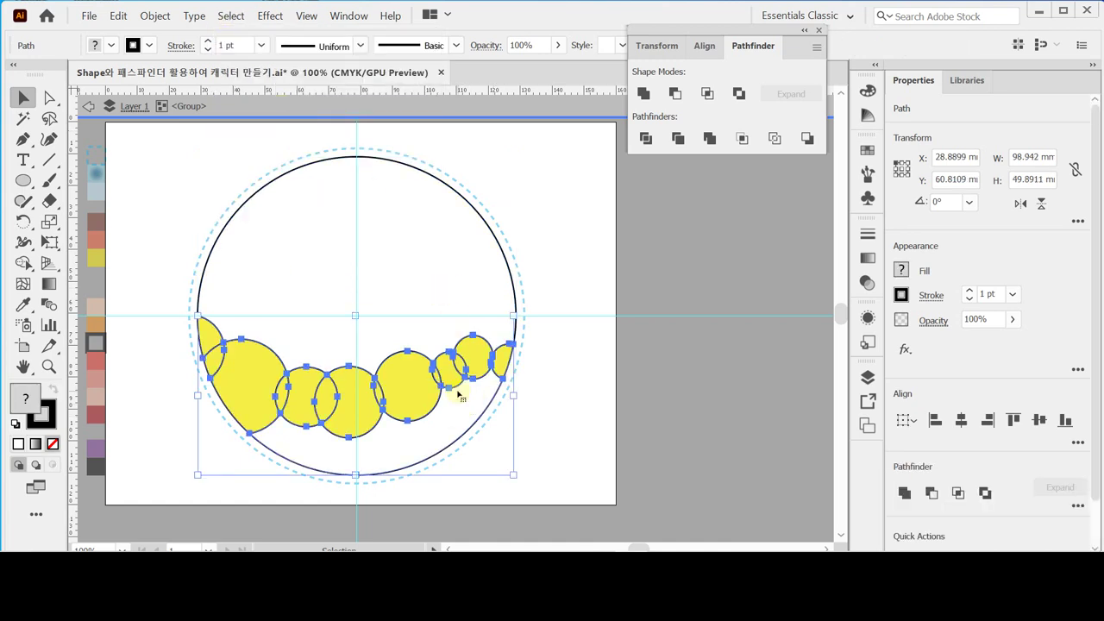
left_click(644, 93)
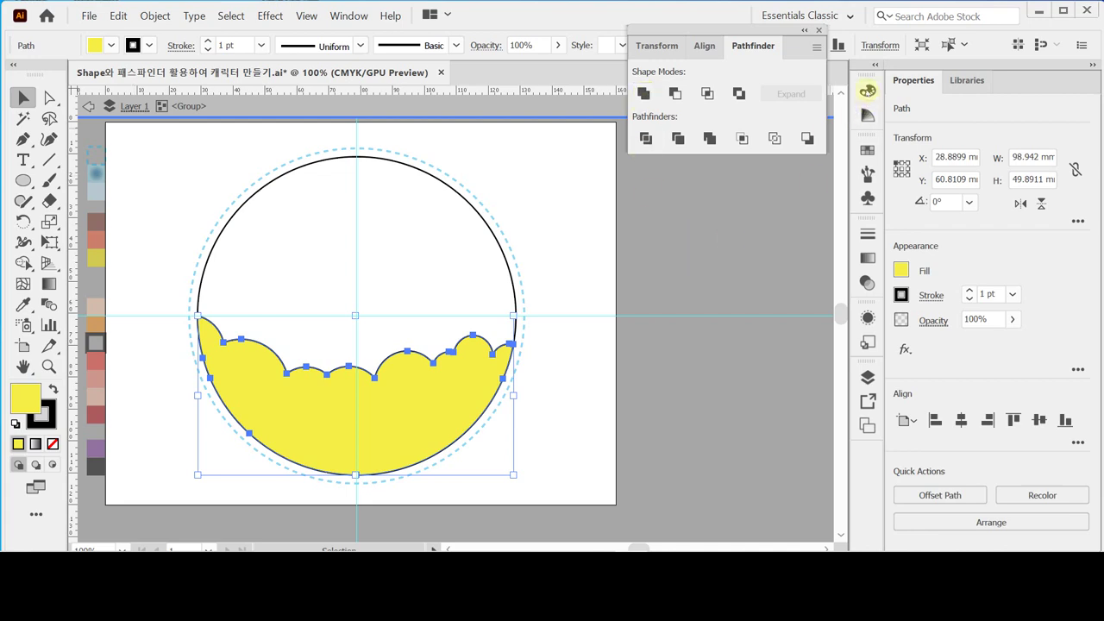
Float the Color panel beside the artboard and expand it to show the CMYK sliders
left_click_drag(868, 90, 643, 197)
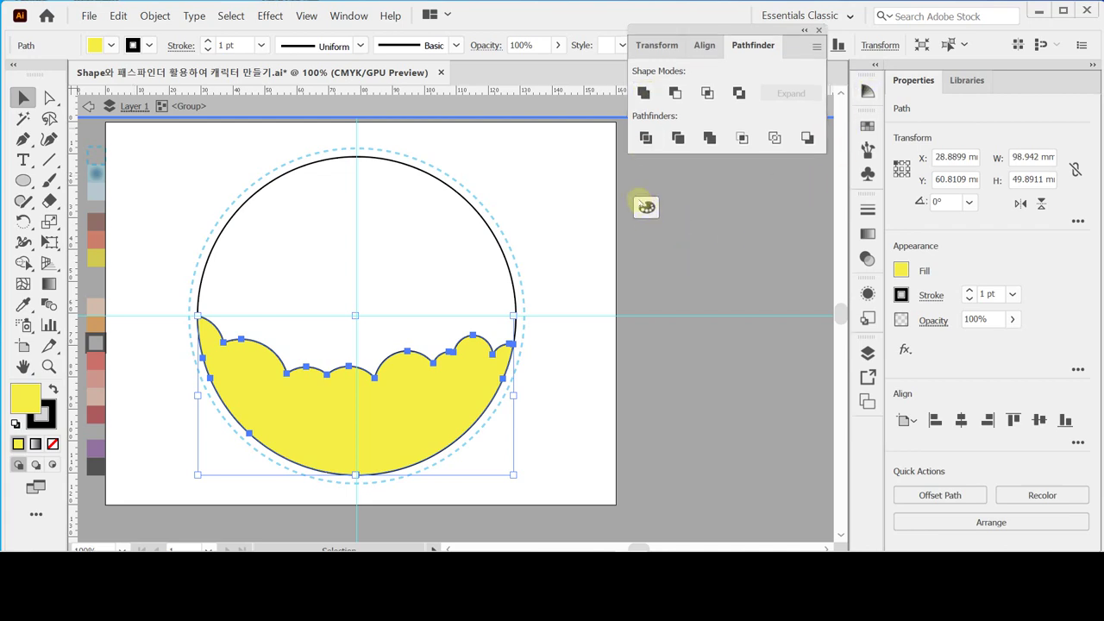
left_click(643, 197)
left_click(639, 183)
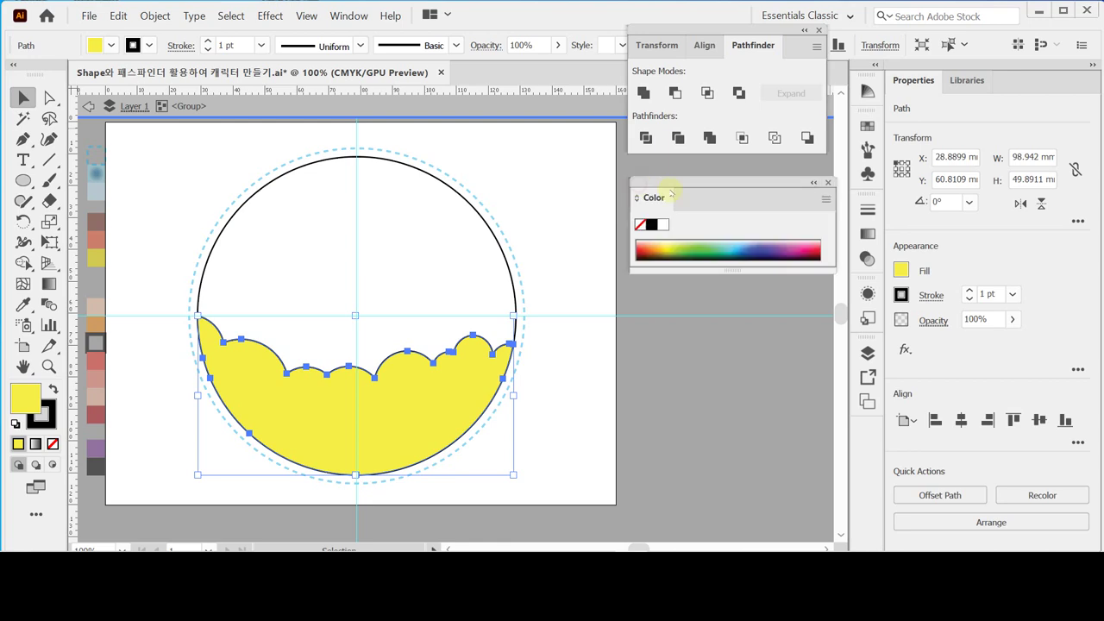
double_click(654, 198)
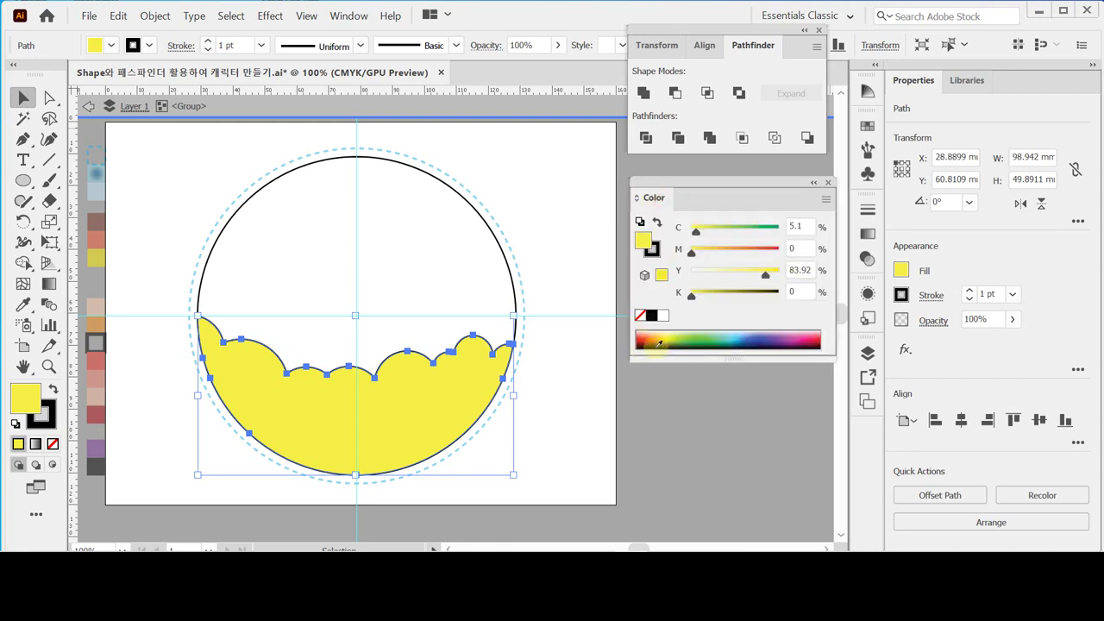
Fill the cloud shape with C 20, M 0, Y 0, K 0 and remove its stroke
left_click(661, 316)
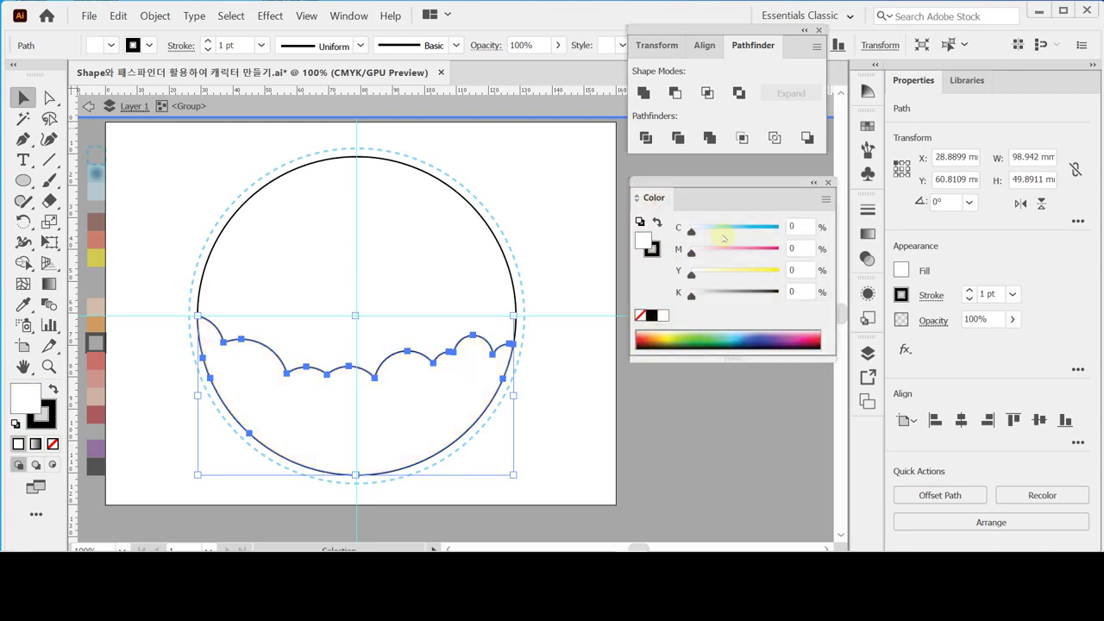
left_click(792, 228)
type("20")
key("Return")
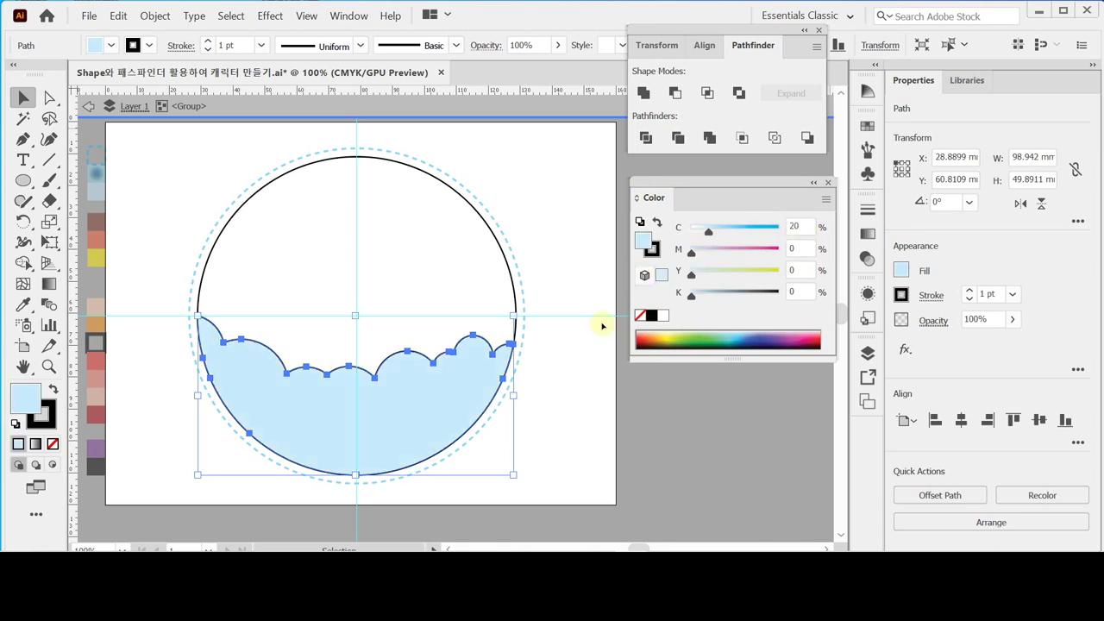
left_click(654, 251)
left_click(639, 316)
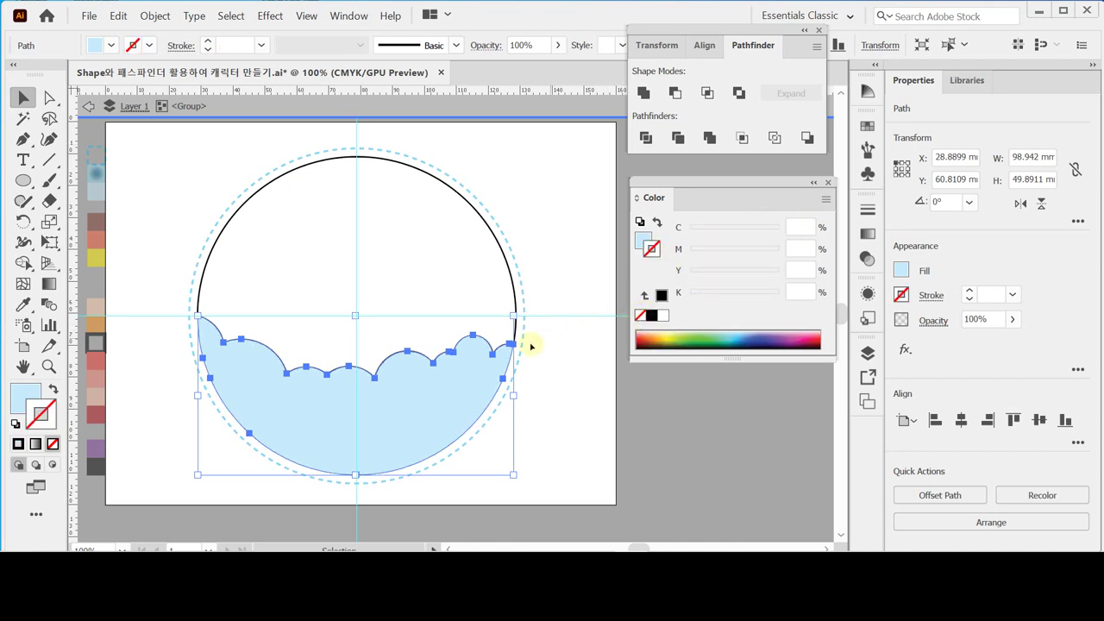
Float the Gradient panel and apply a white-to-black radial gradient fill to the upper sky piece
left_click(420, 232)
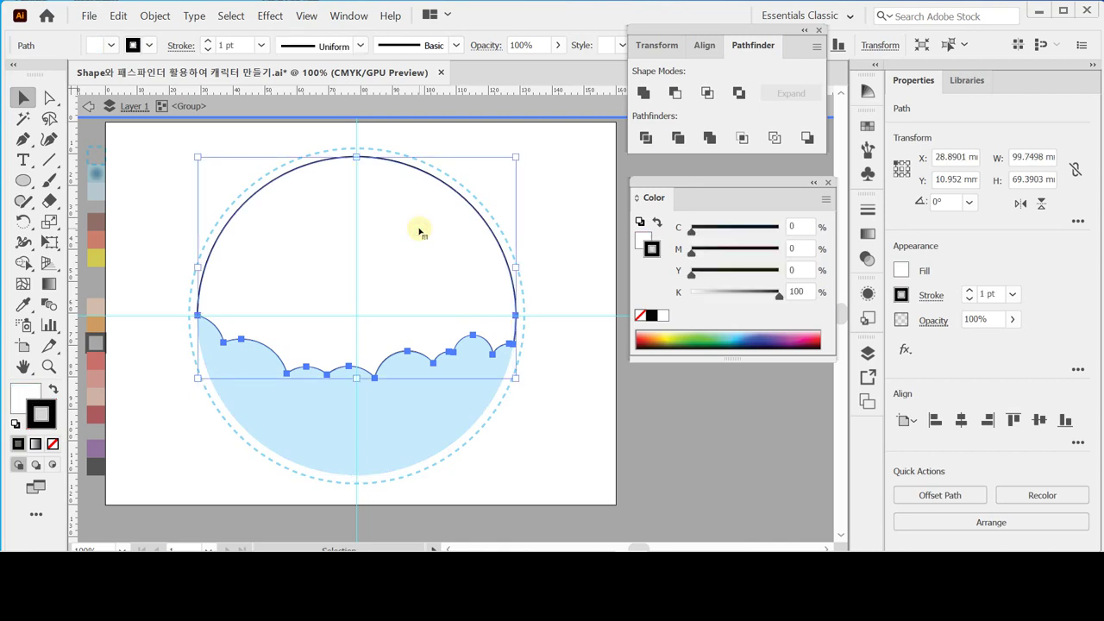
left_click_drag(703, 186, 687, 174)
left_click_drag(868, 233, 625, 371)
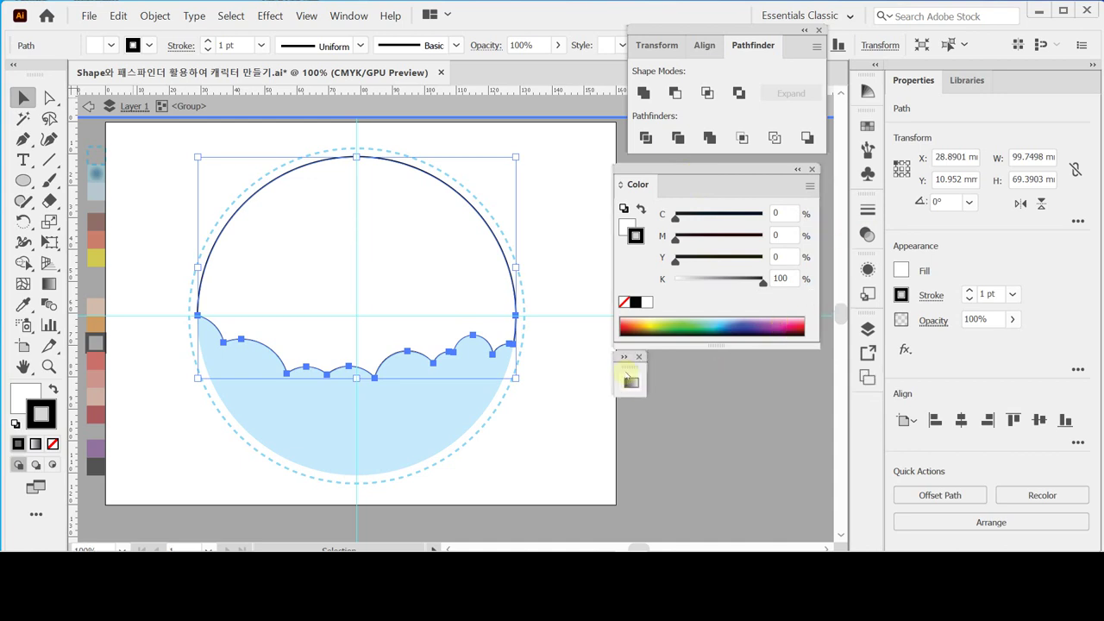
left_click(625, 361)
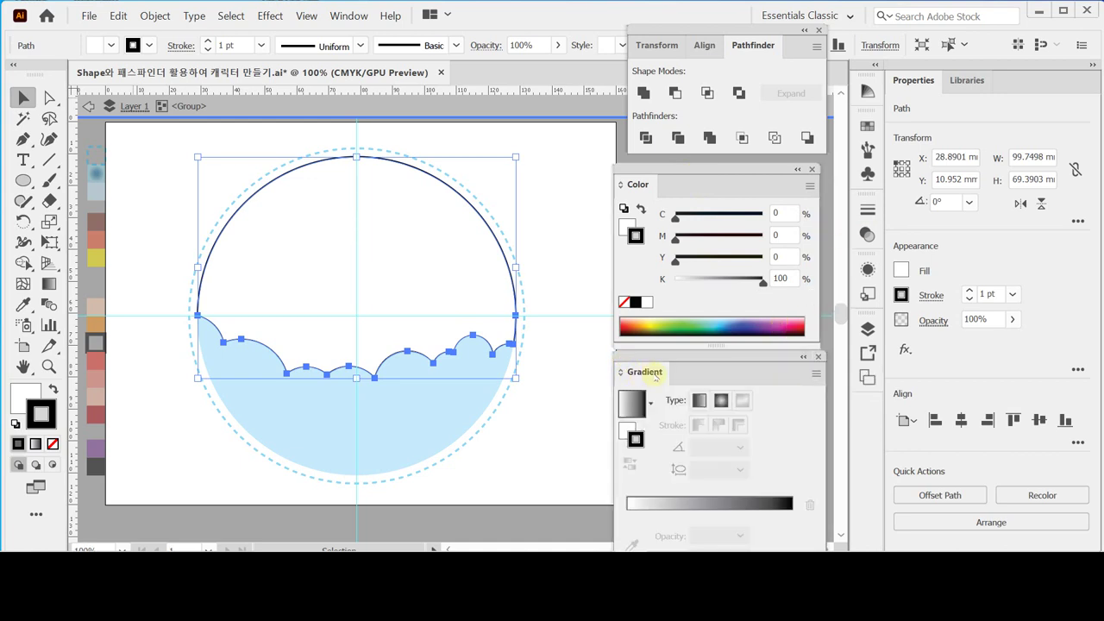
left_click(626, 430)
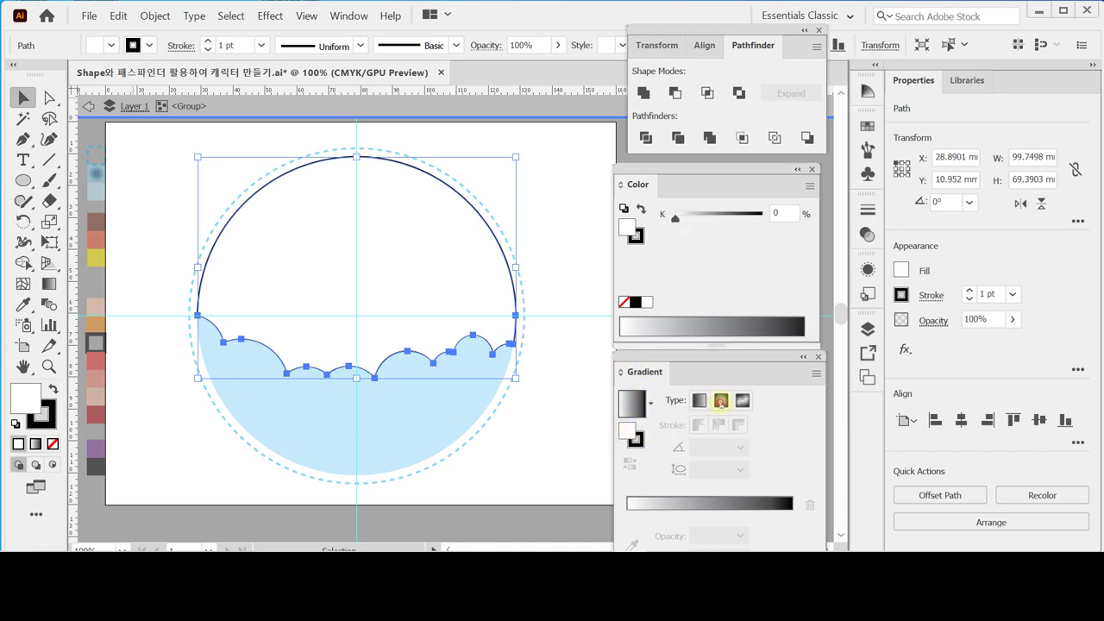
left_click(633, 403)
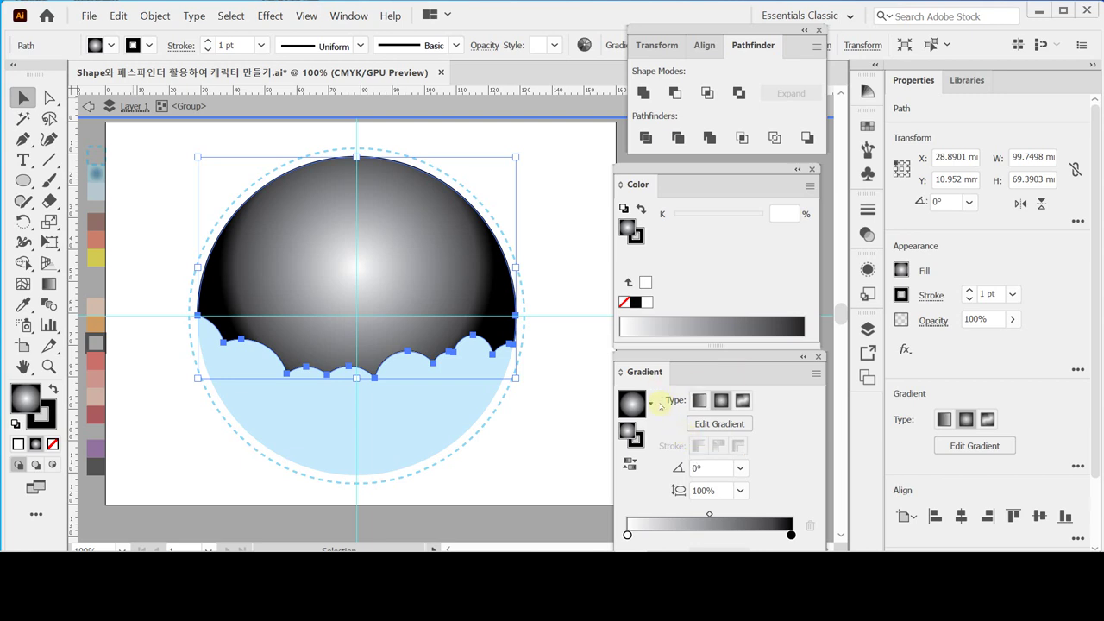
Open the gradient's white starting stop for colour editing and switch it to CMYK mode
left_click_drag(661, 359, 561, 236)
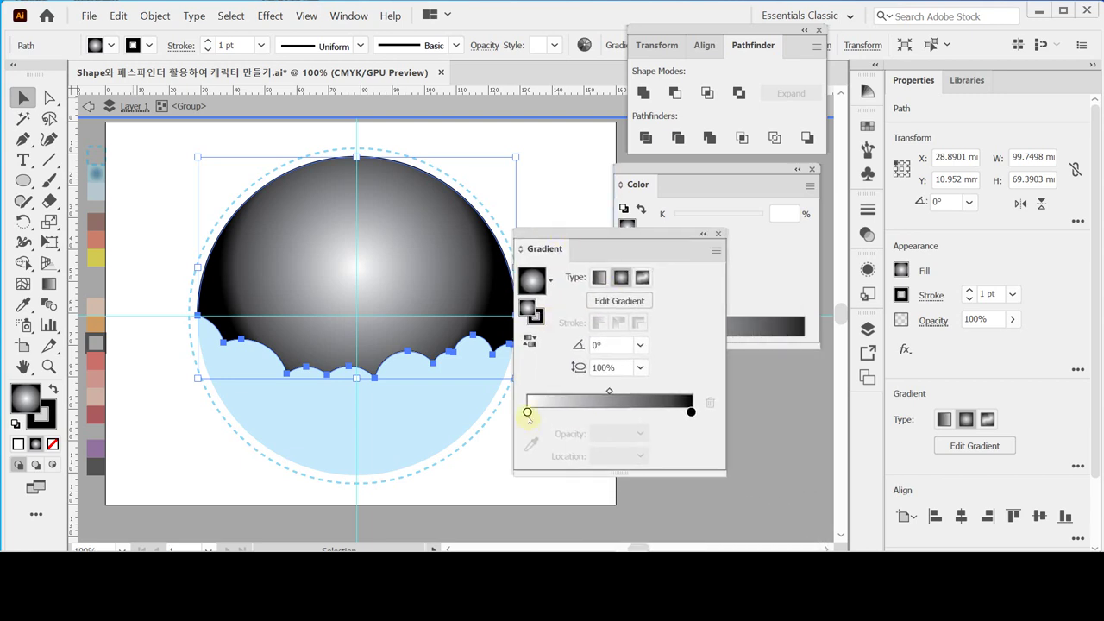
left_click(527, 413)
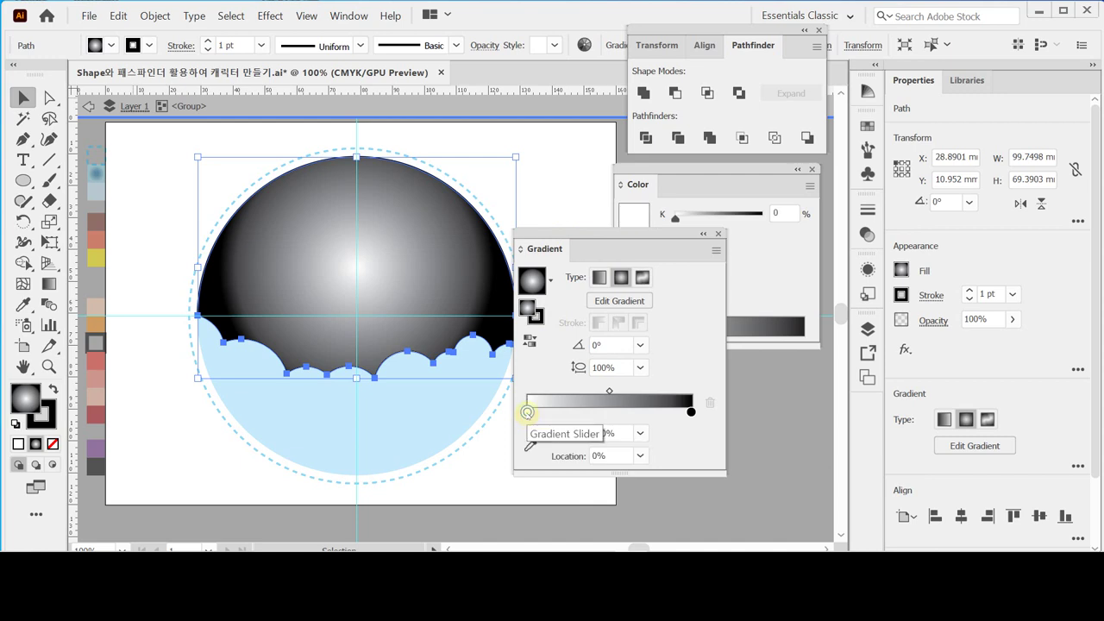
mouse_move(619, 233)
left_mouse_down()
mouse_move(630, 288)
mouse_move(612, 225)
mouse_move(608, 234)
left_mouse_up()
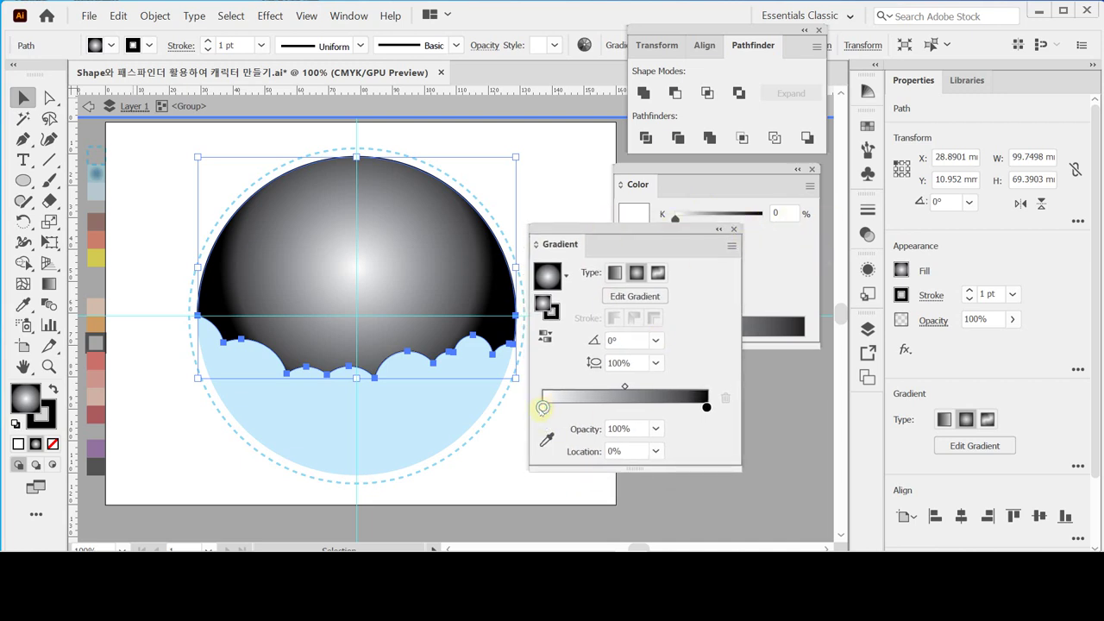
double_click(543, 408)
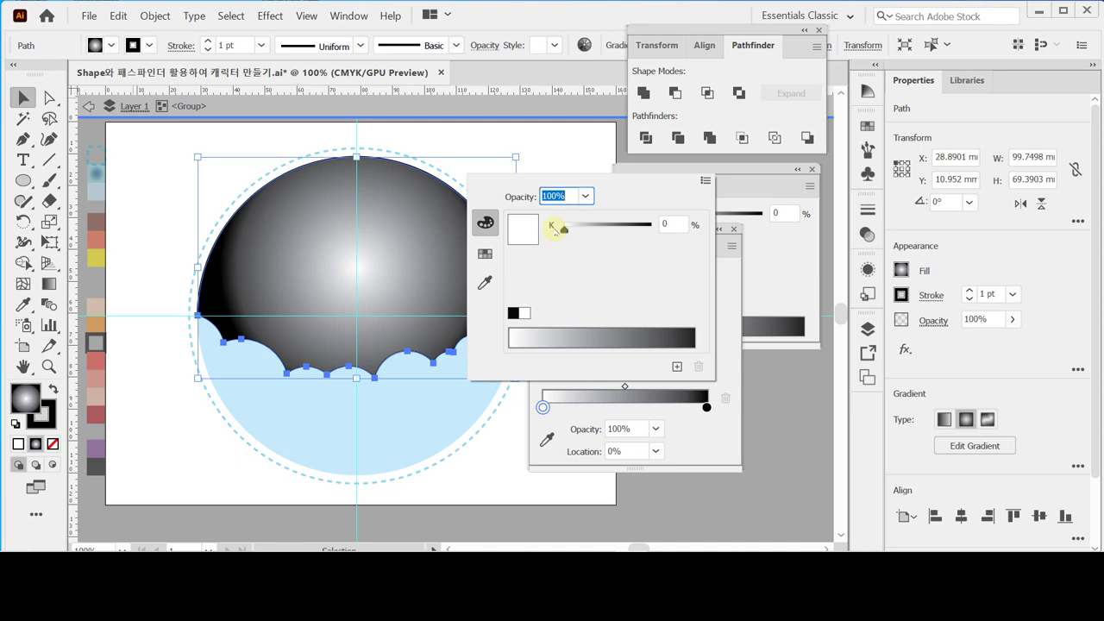
left_click(706, 180)
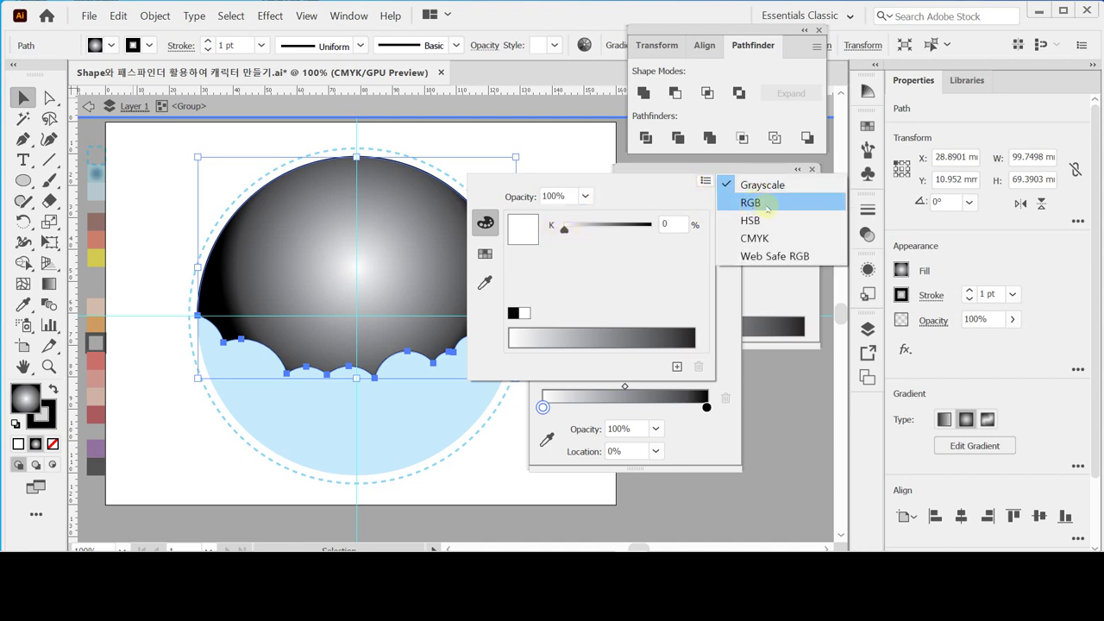
left_click(764, 238)
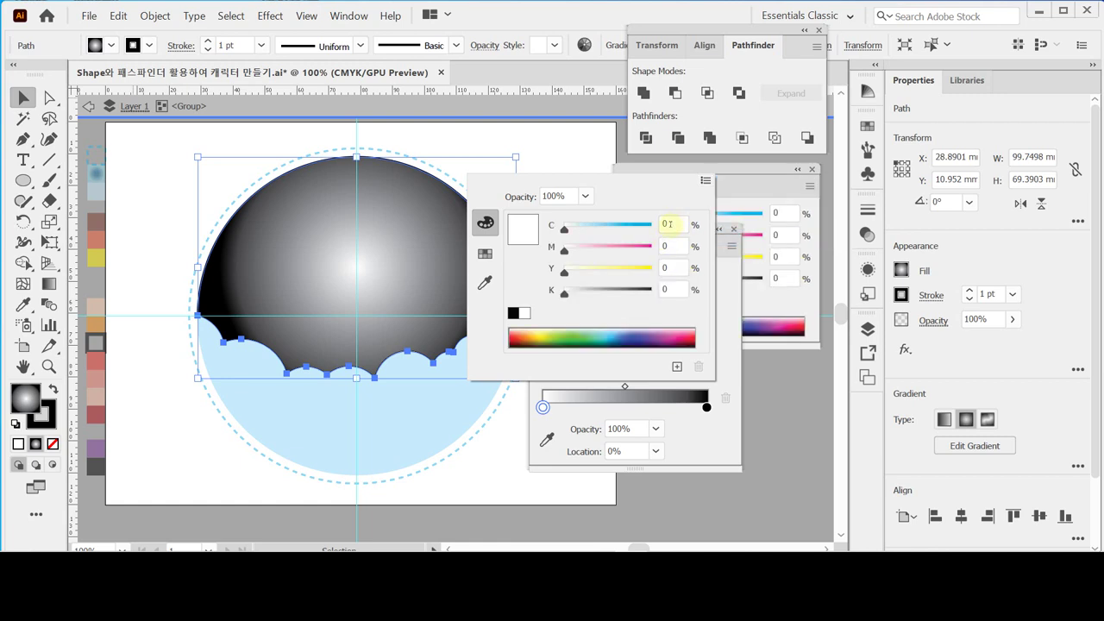
Set the sky gradient's starting stop to C 80, M 30, Y 0, K 30
left_click(669, 224)
type("80")
key("Tab")
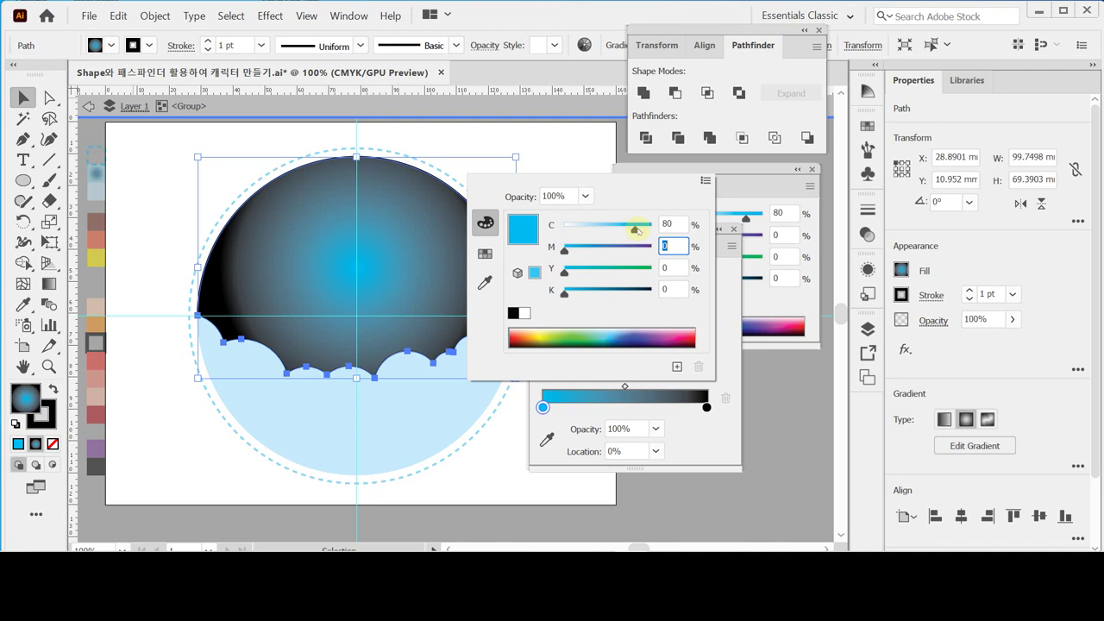
type("30")
key("Tab")
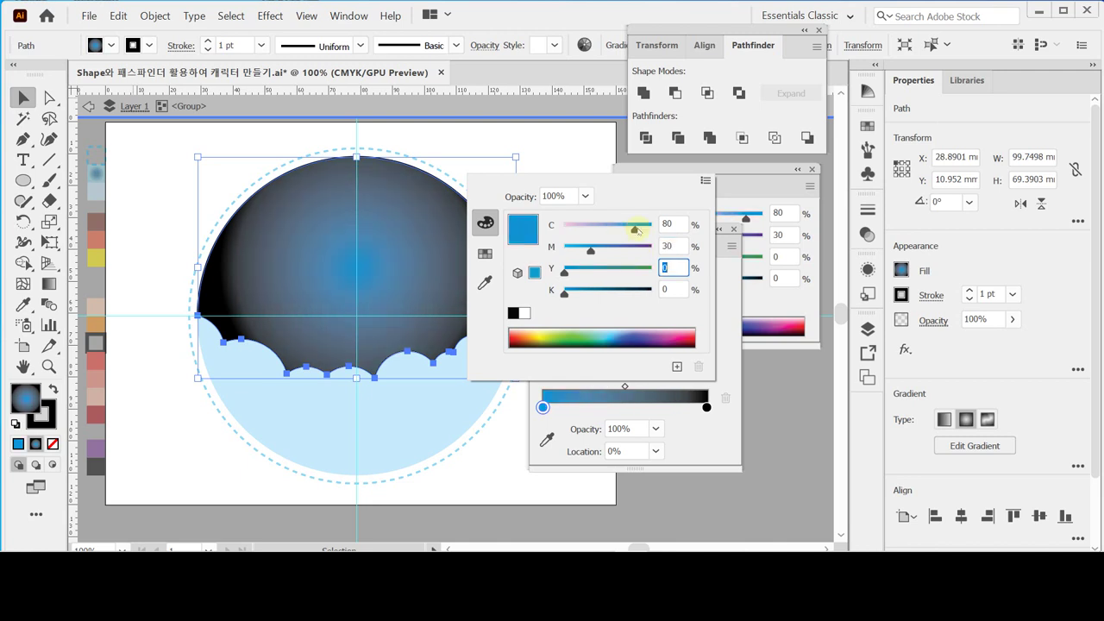
key("Tab")
type("3")
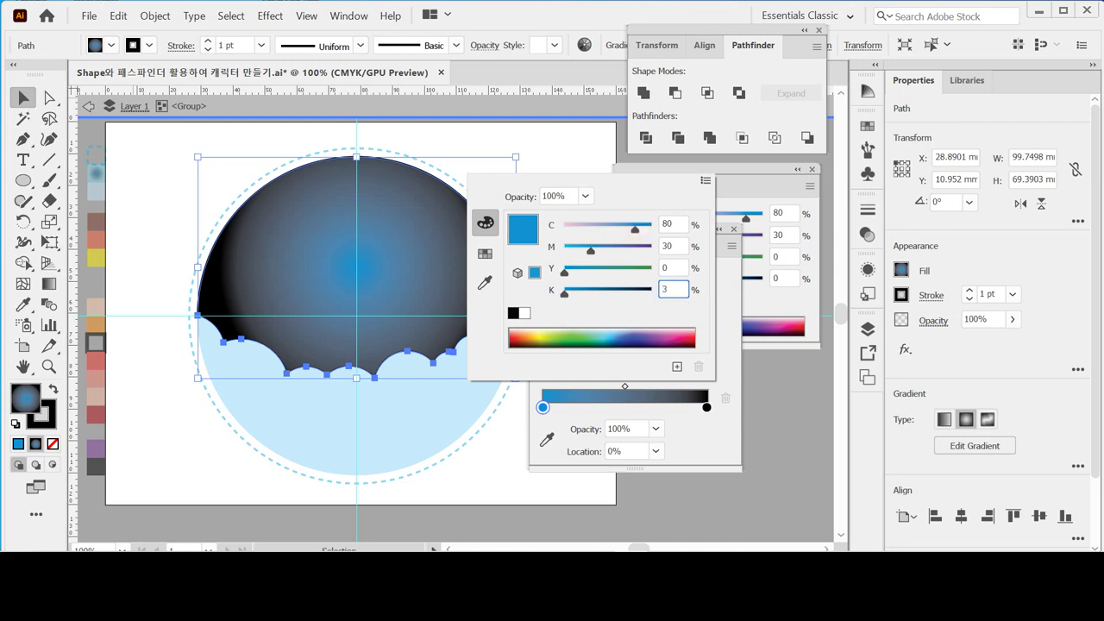
key("Tab")
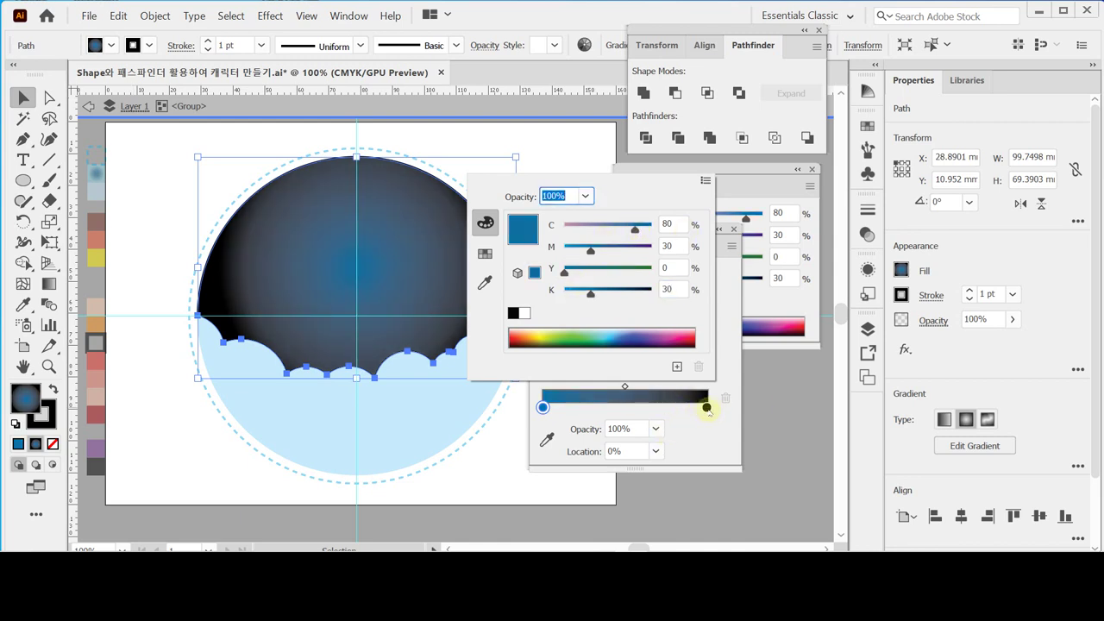
Switch the sky gradient's black ending stop to CMYK mode and set it to C 40, M 0, Y 10, K 0
left_click(707, 407)
left_click(706, 407)
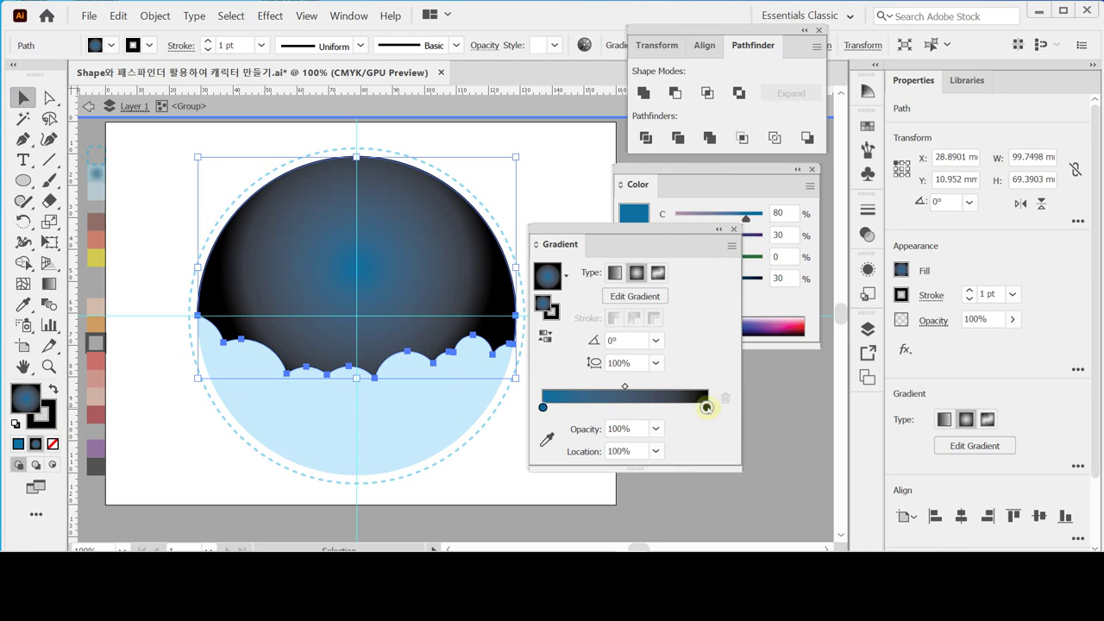
double_click(707, 407)
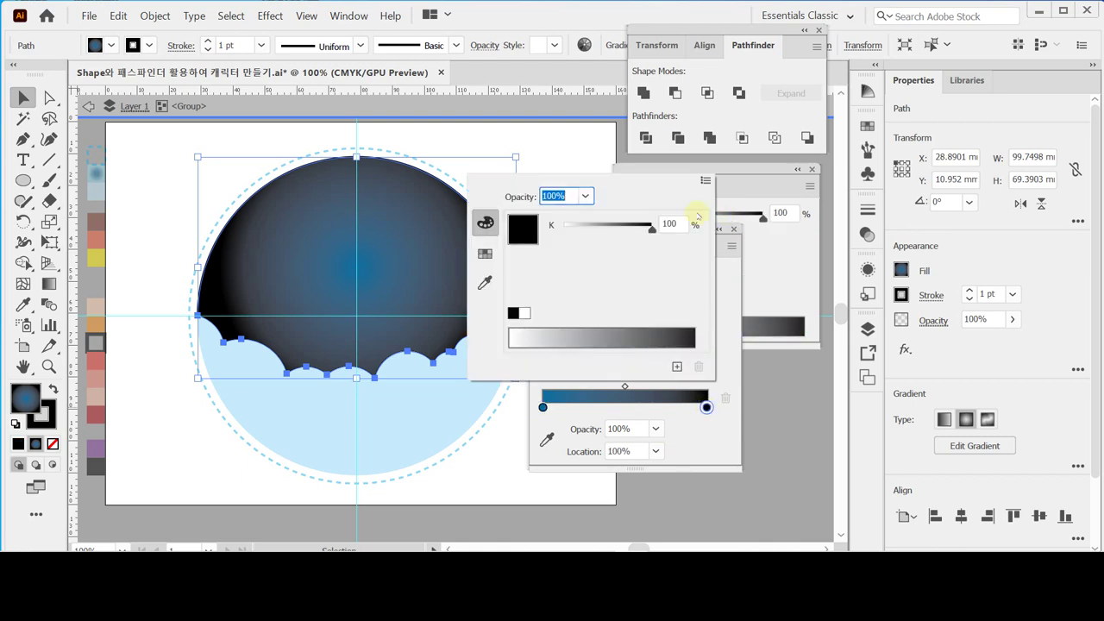
left_click(706, 180)
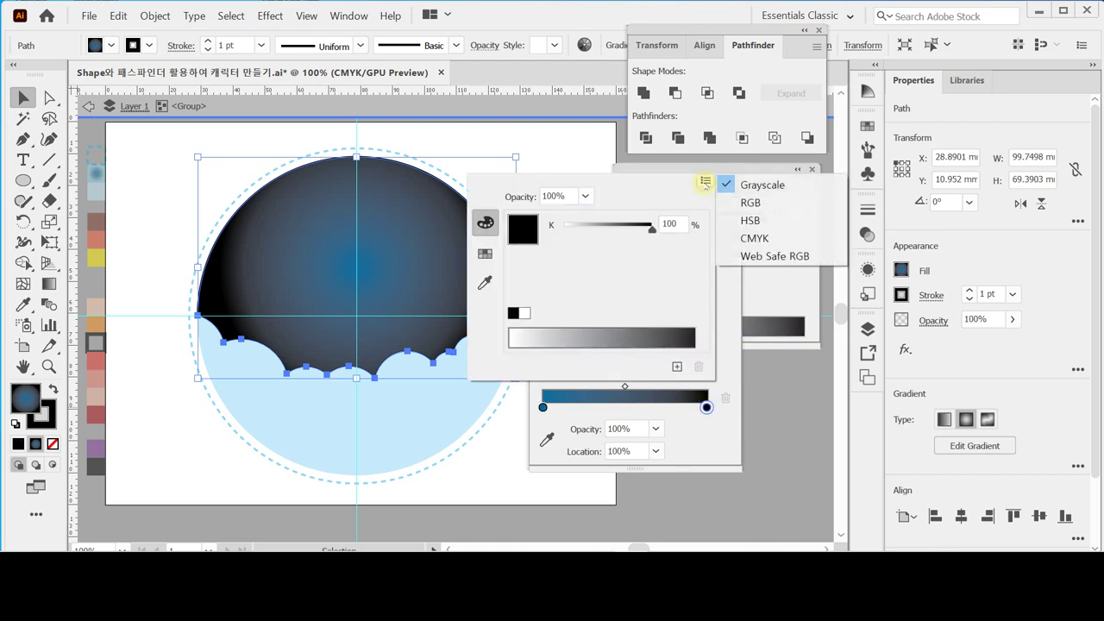
left_click(751, 238)
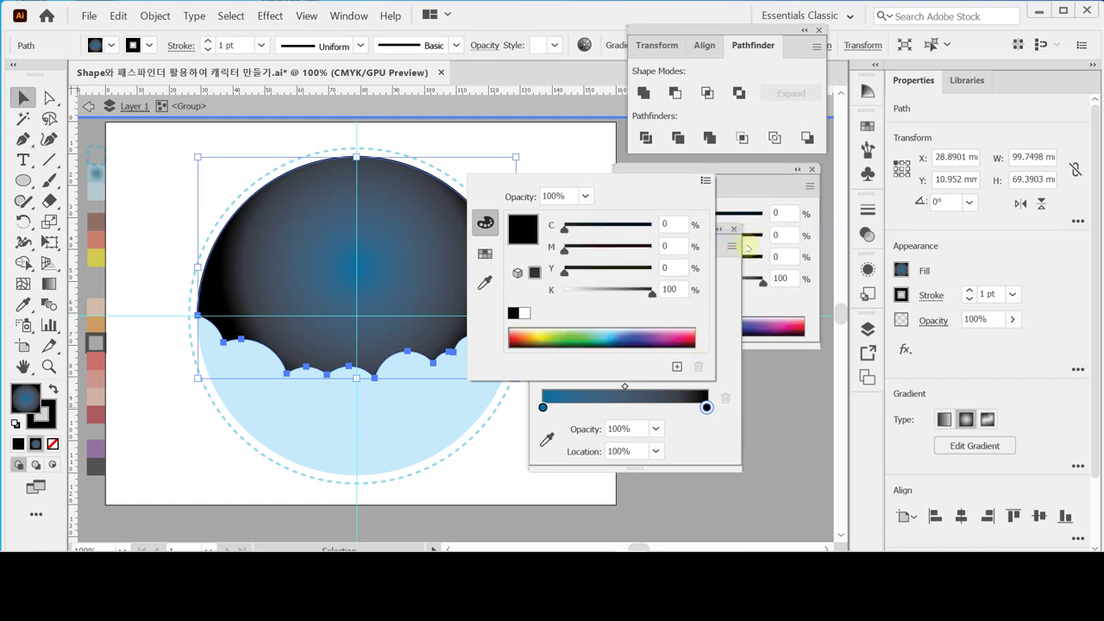
left_click(675, 224)
type("40")
key("Tab")
key("Tab")
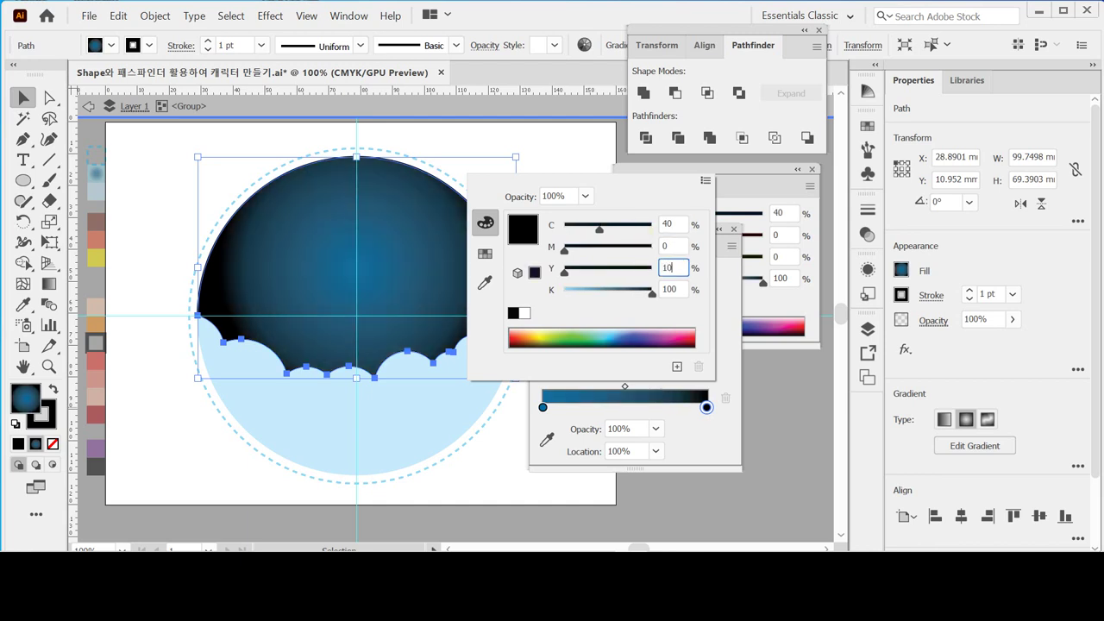
key("Tab")
key("Tab")
key("Return")
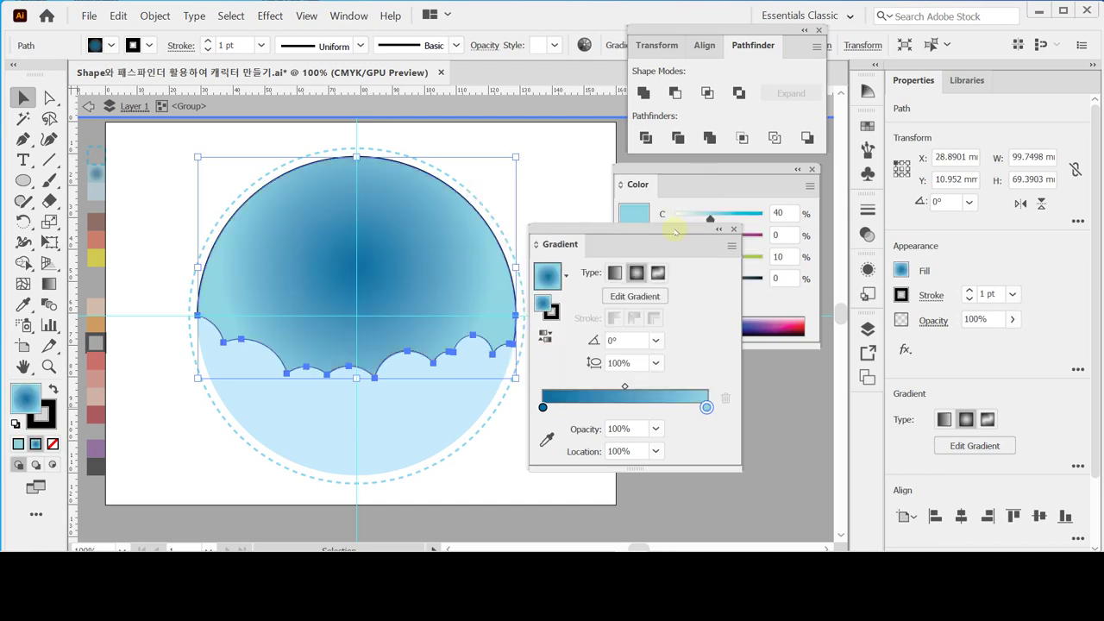
Remove the black stroke from the gradient-filled sky piece
left_click(552, 312)
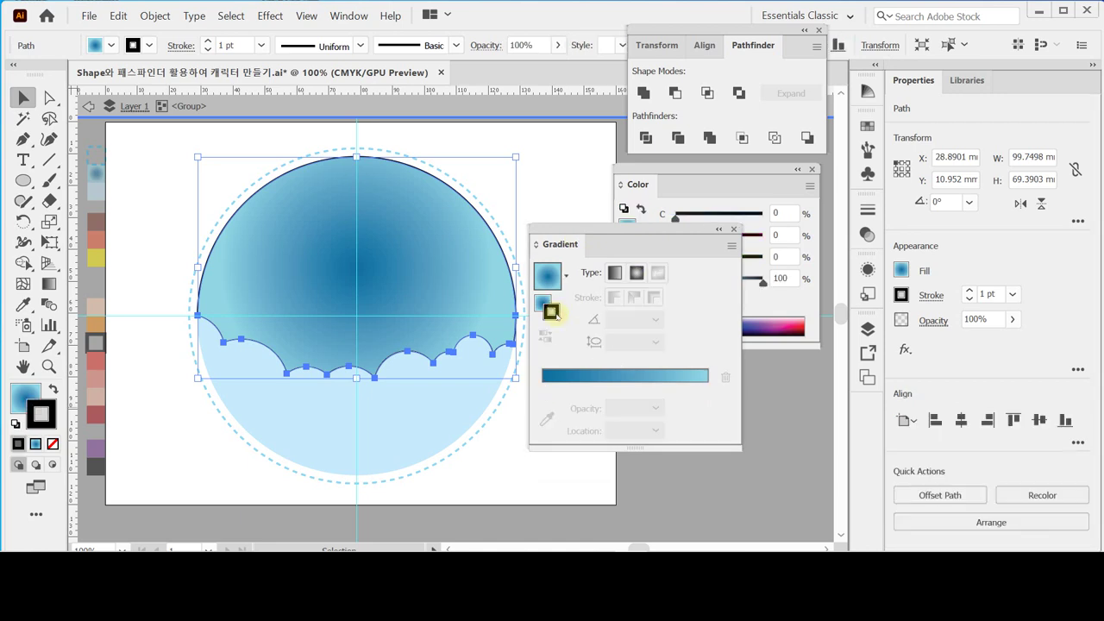
left_click(638, 188)
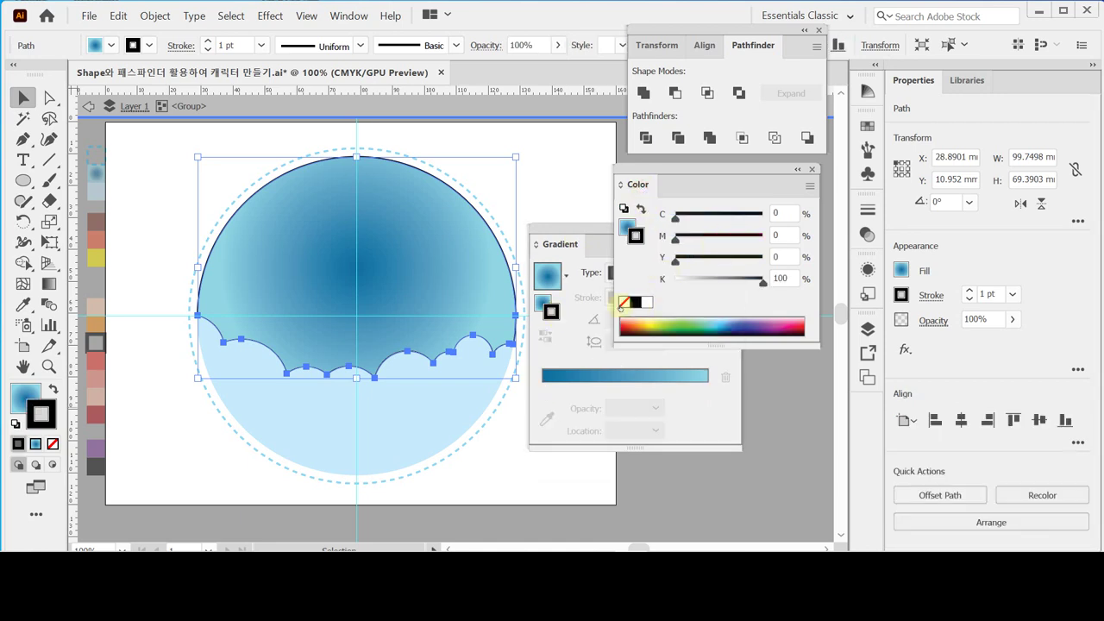
left_click(624, 302)
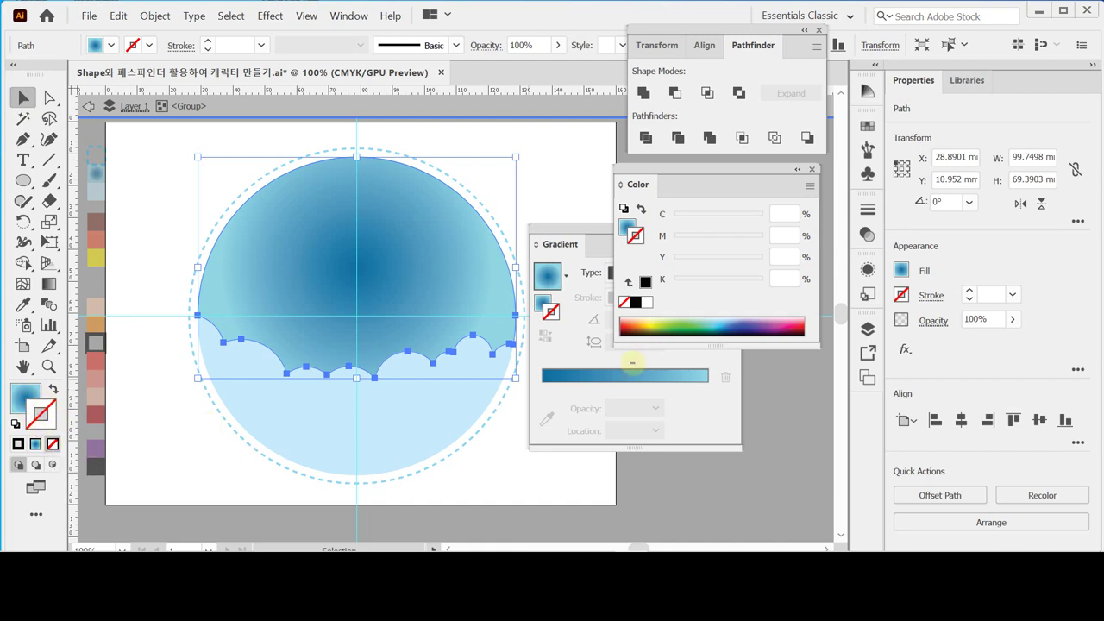
Move the Gradient panel below the Color panel and exit the group's isolation mode
left_click_drag(572, 244, 658, 376)
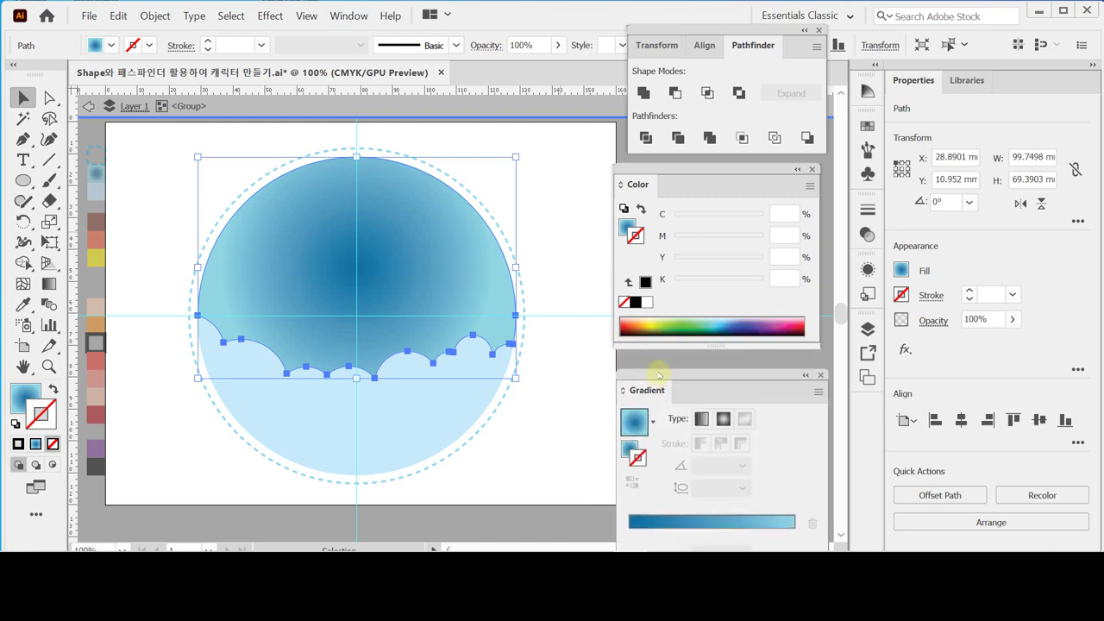
left_click(555, 207)
double_click(555, 207)
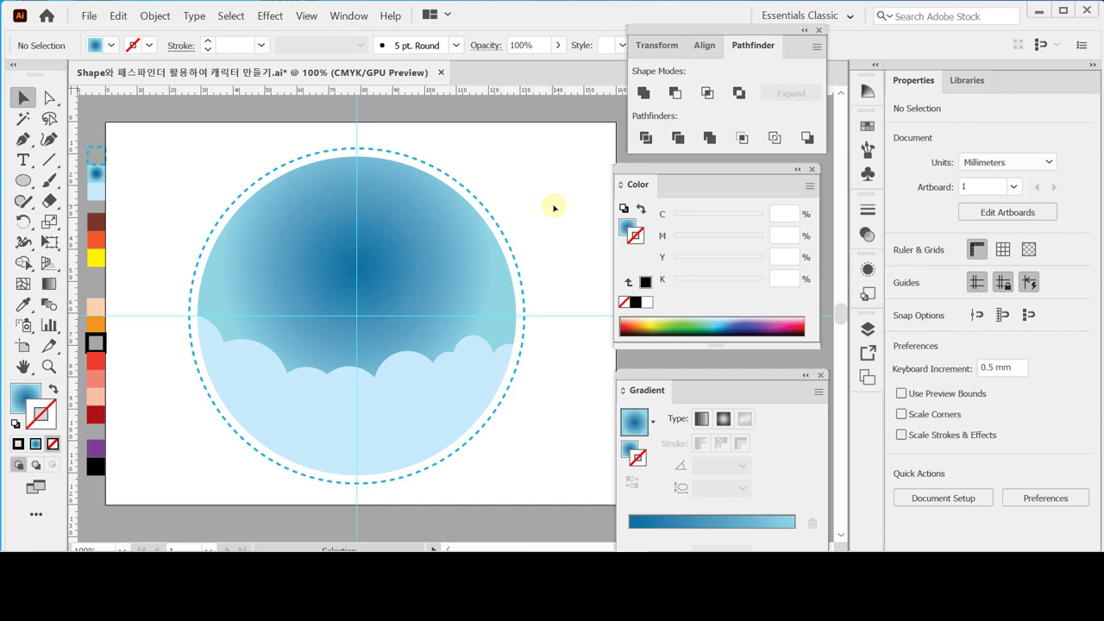
Draw a 40 × 40 mm peach circle without stroke, centred on the vertical guide over the clouds, using the Ellipse tool
key("ctrl")
key("l")
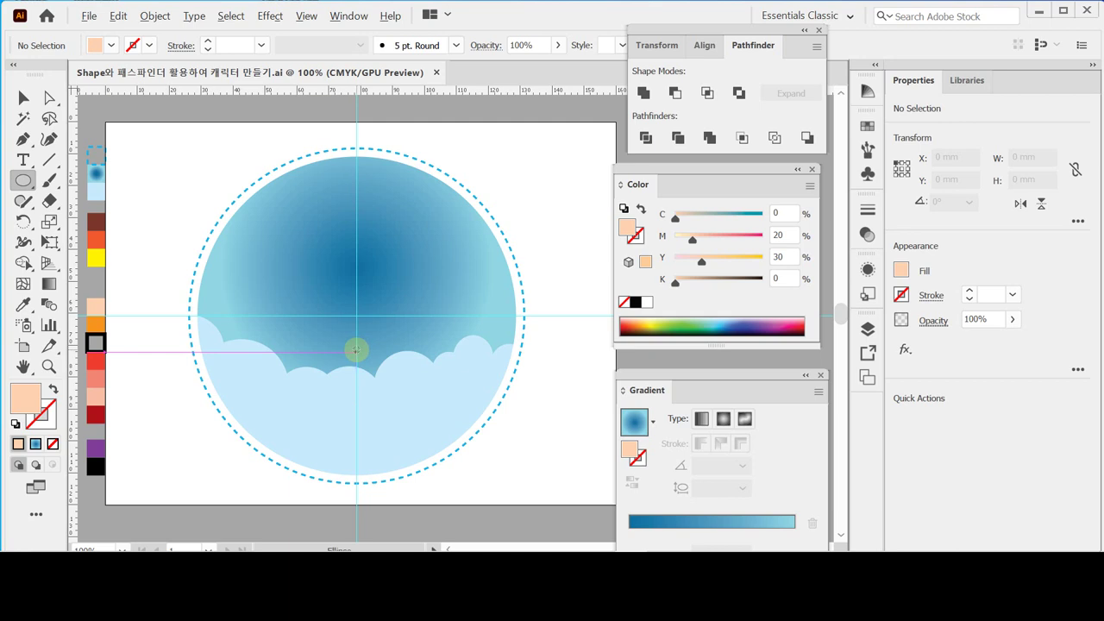
left_click(356, 351)
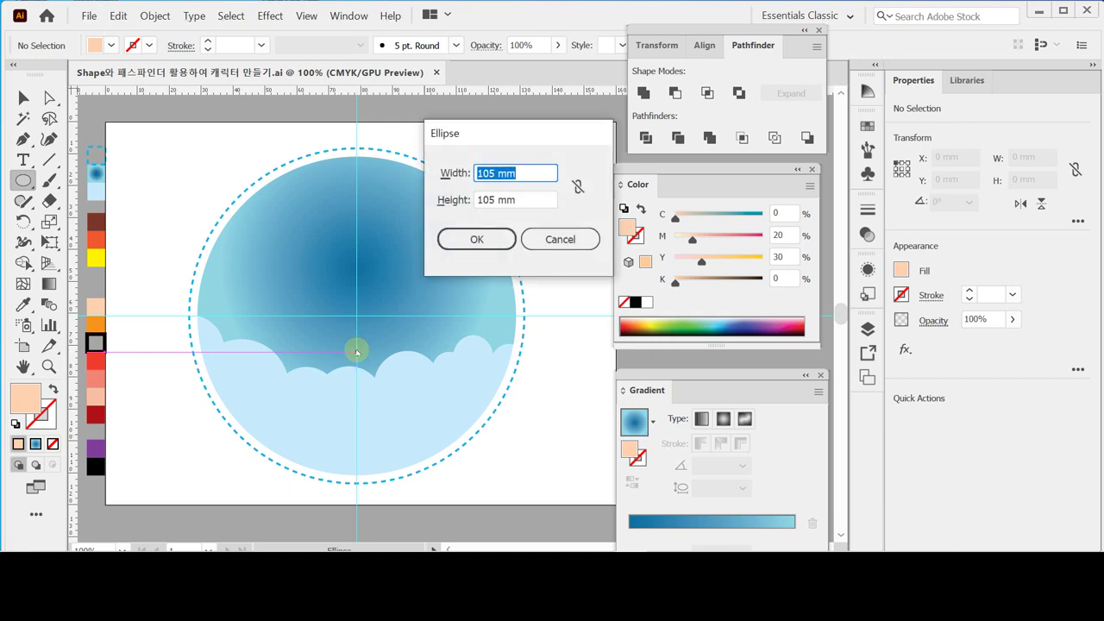
type("40")
key("Tab")
type("40")
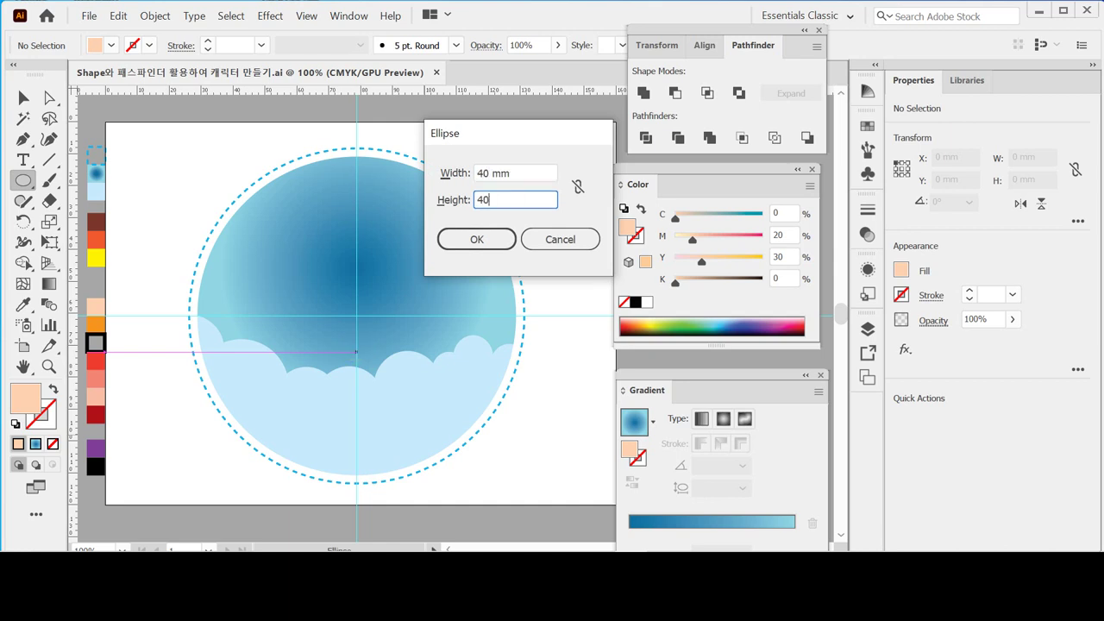
key("Return")
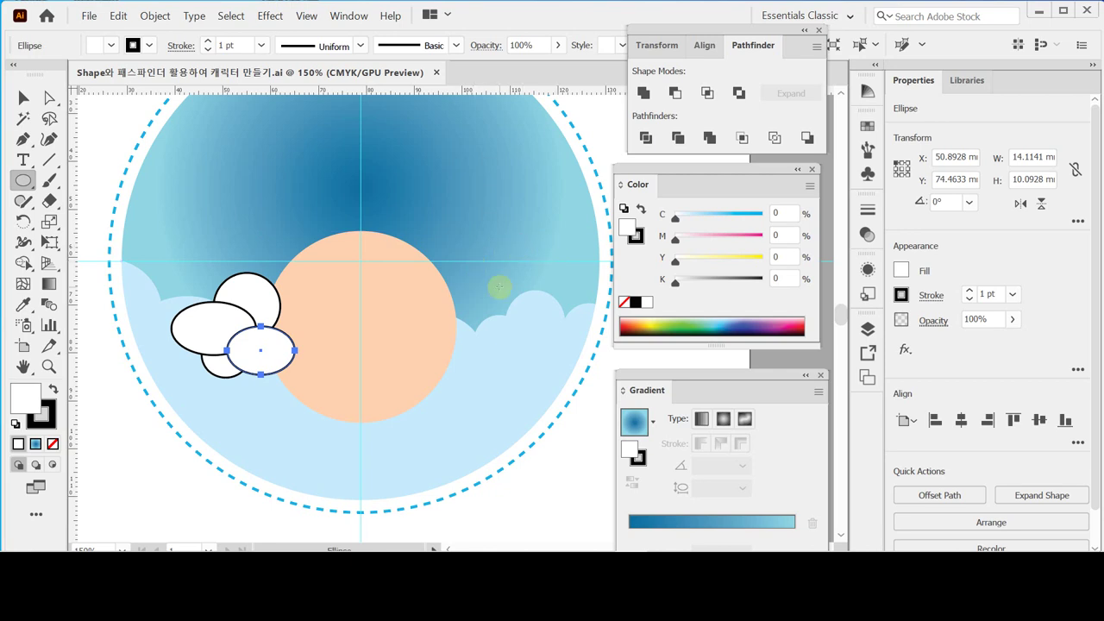
key("ctrl+=")
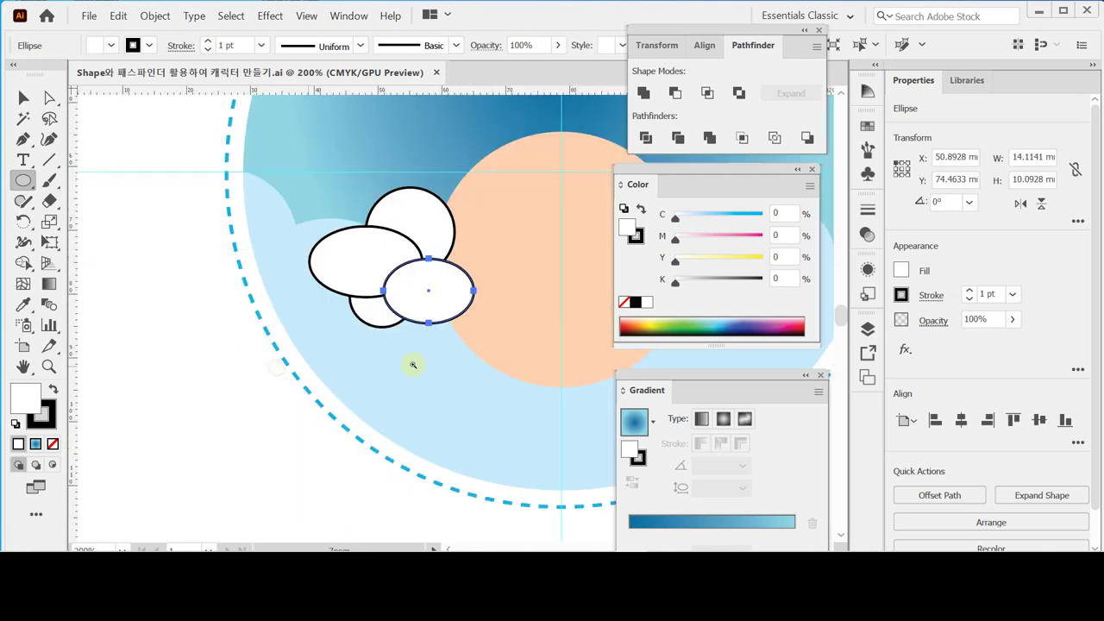
left_click_drag(407, 306, 287, 328)
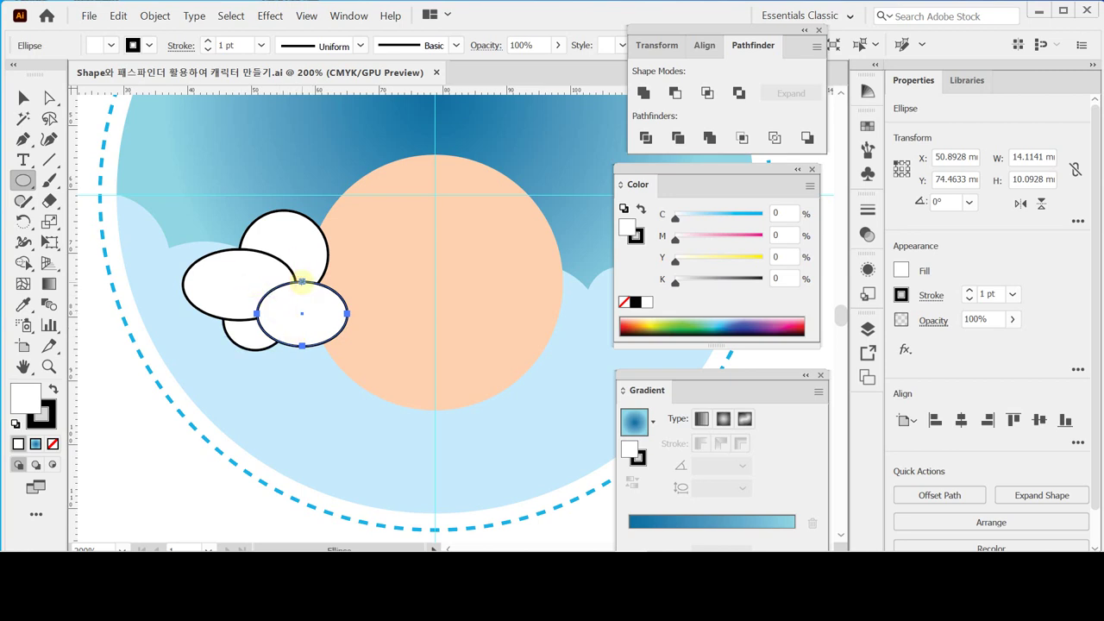
key("ctrl")
left_click(49, 97)
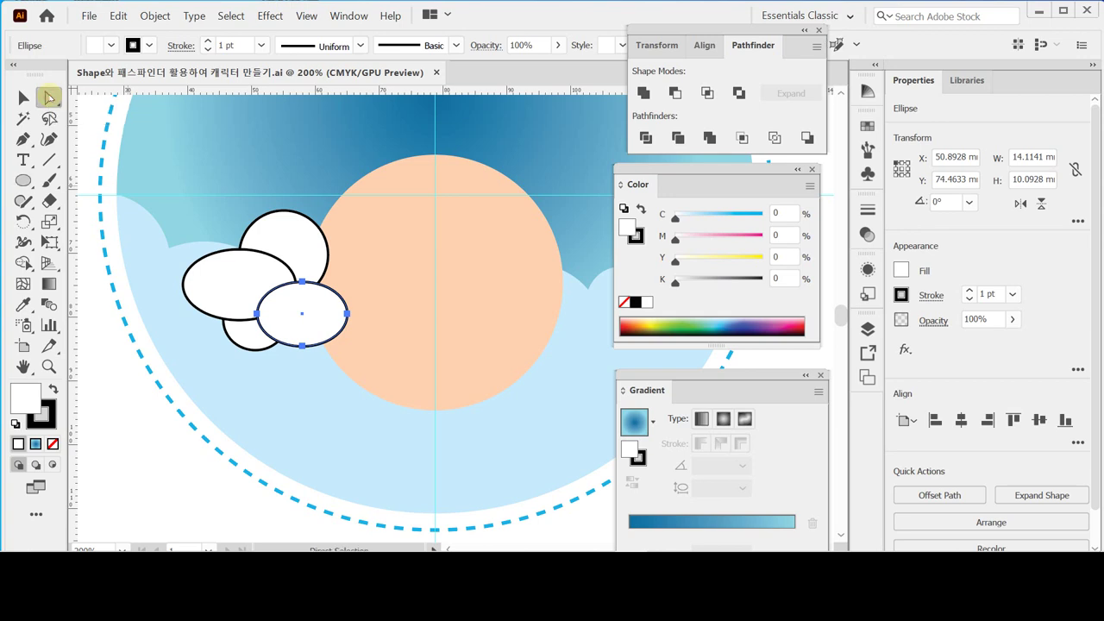
left_click(23, 180)
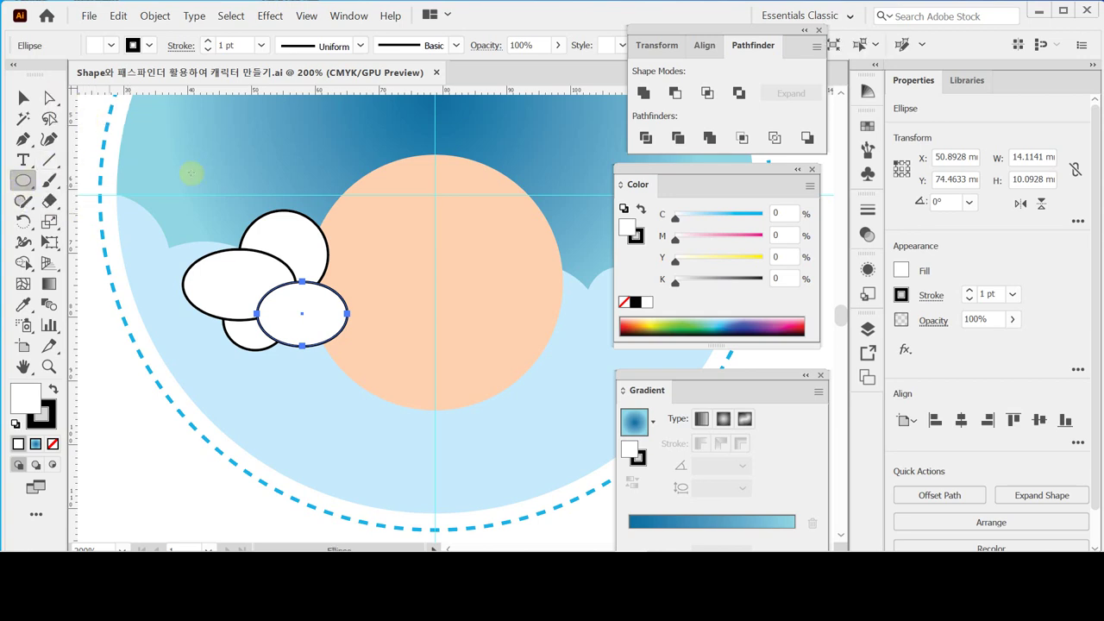
left_click(23, 98)
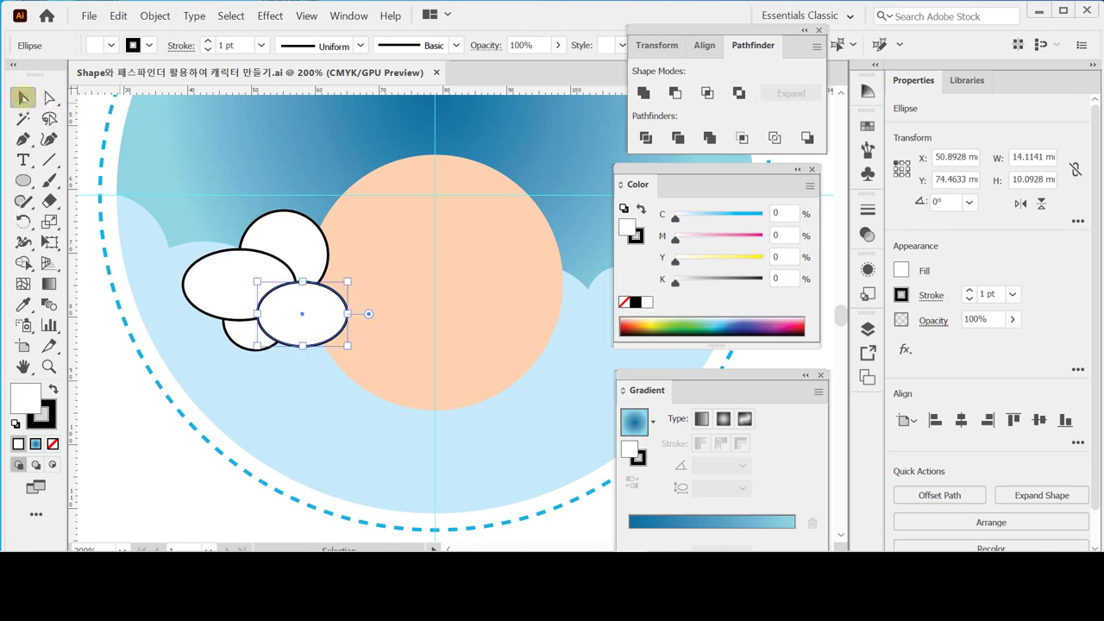
left_click(23, 180)
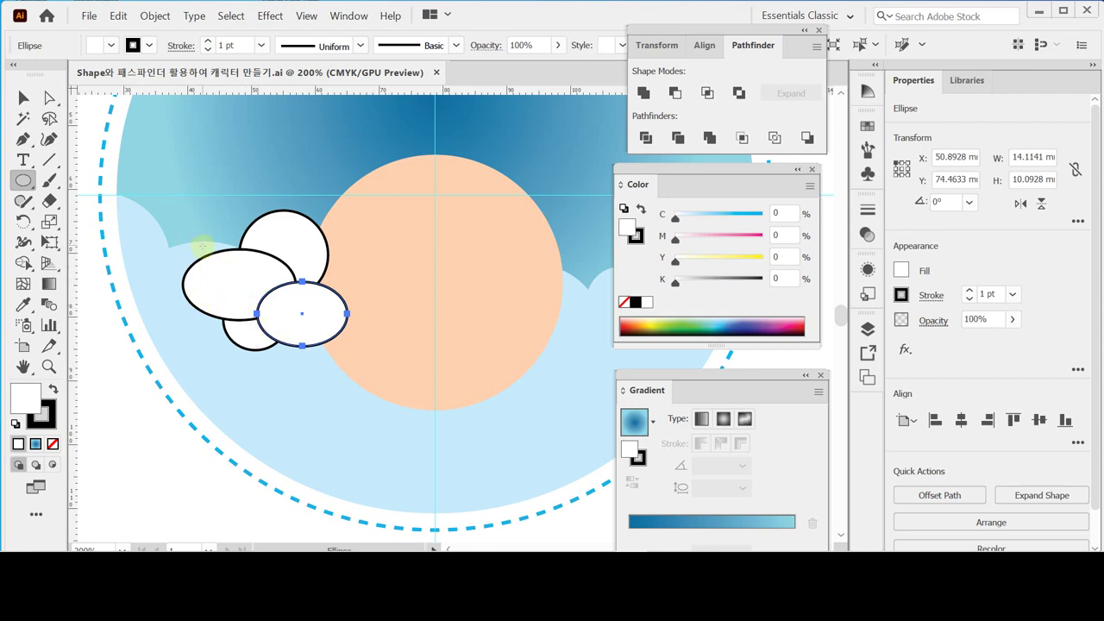
key("ctrl")
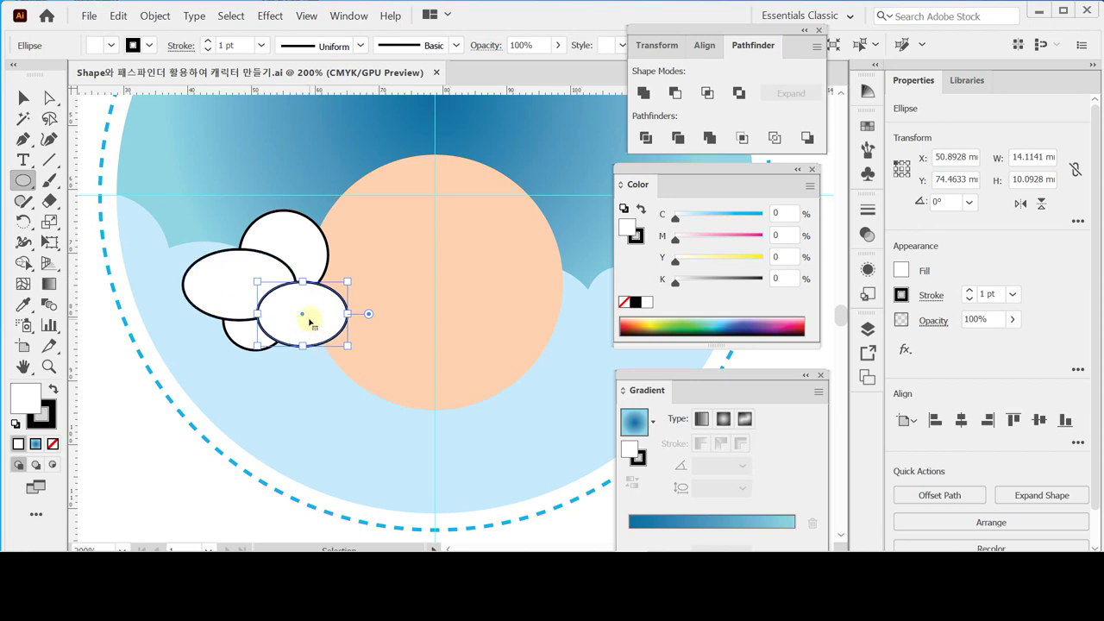
Try moving the selected white ellipse slightly over the edge of the peach circle, and undo the move
left_click_drag(311, 322, 308, 317)
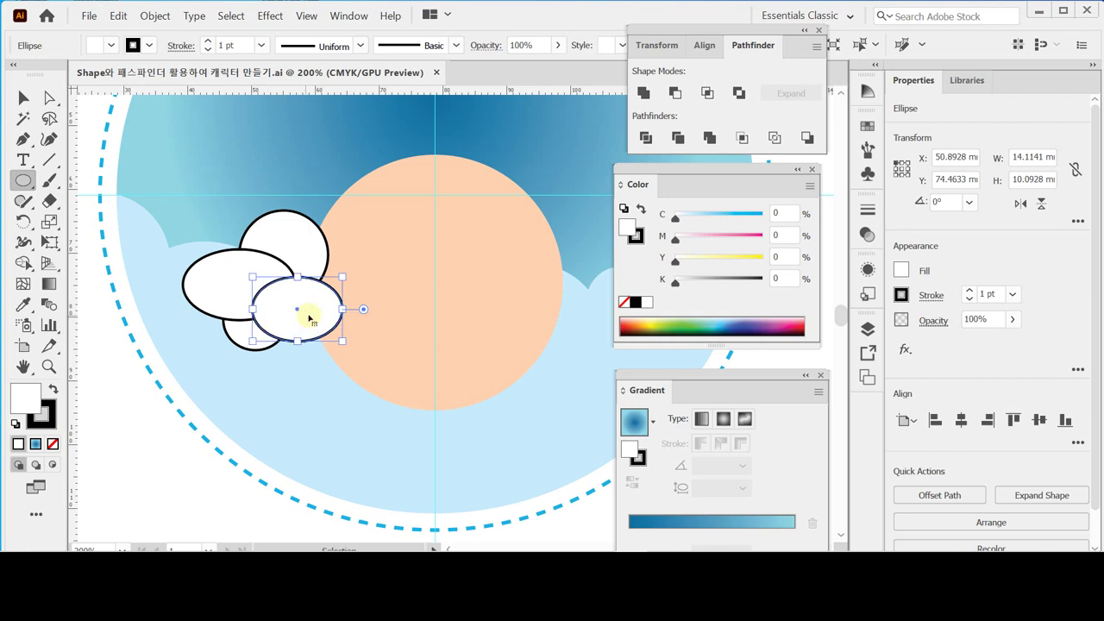
key("ctrl+z")
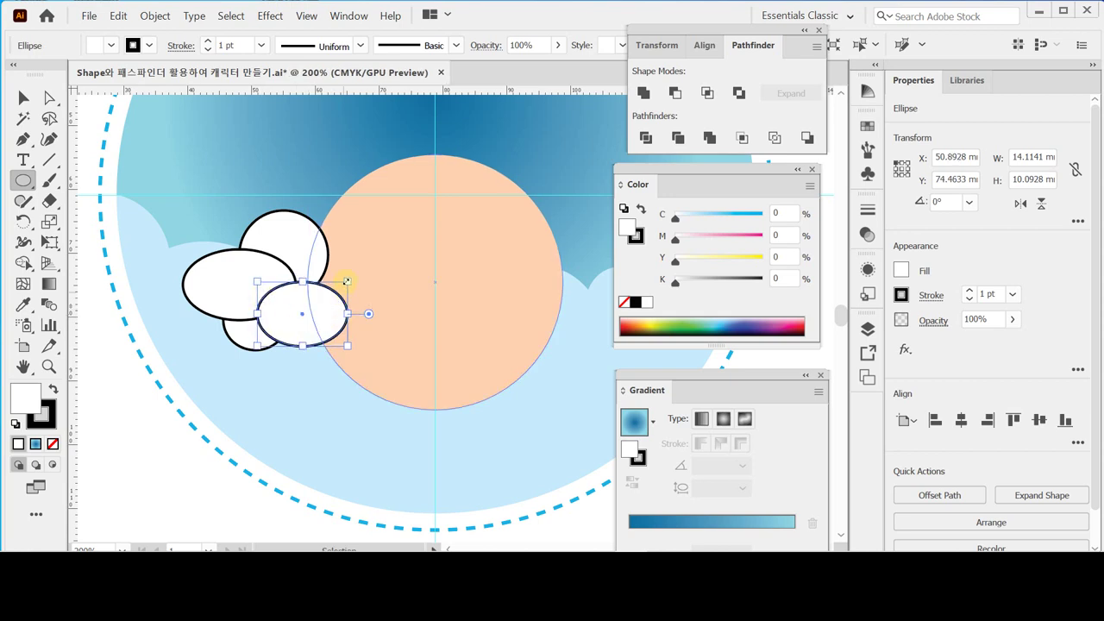
mouse_move(347, 281)
left_mouse_down()
mouse_move(357, 277)
mouse_move(347, 282)
left_mouse_up()
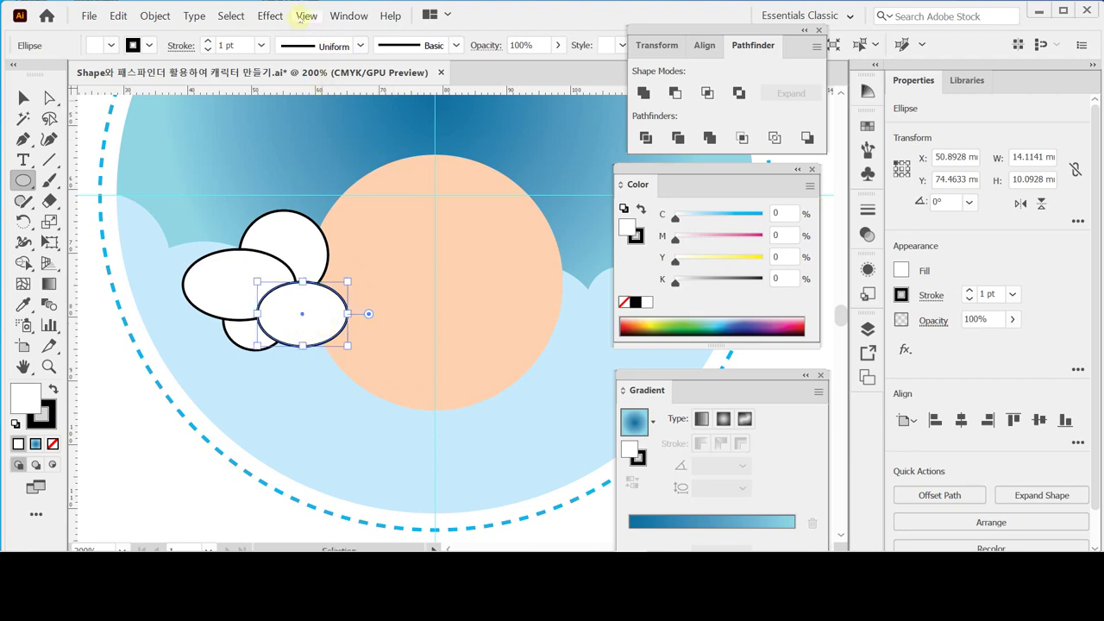
Hide the bounding box around the selected ellipse and show it again
left_click(303, 16)
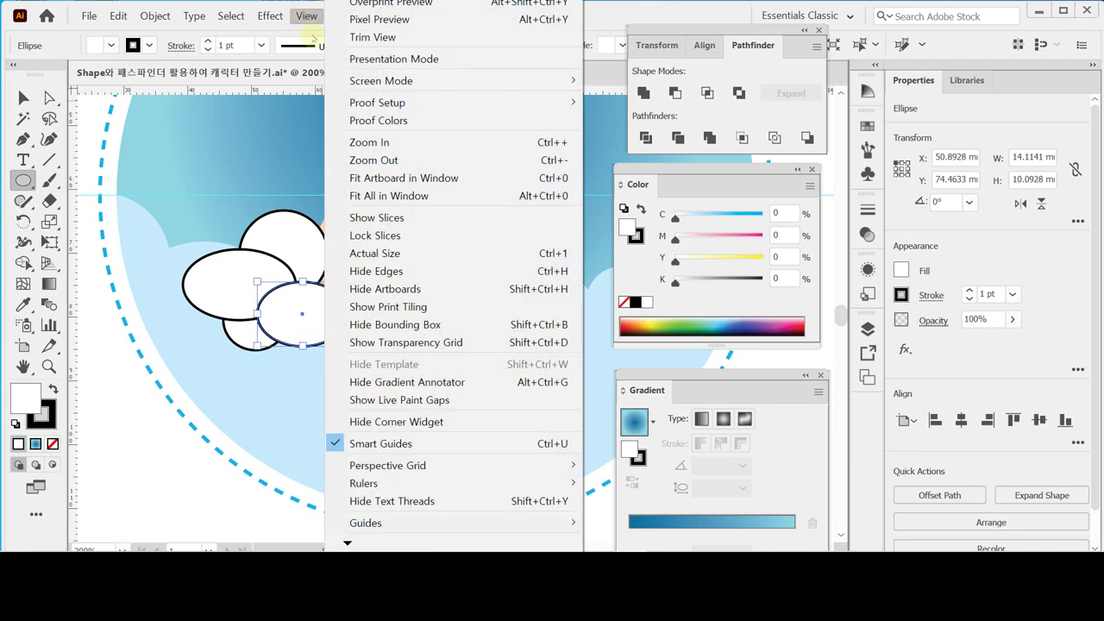
left_click(464, 327)
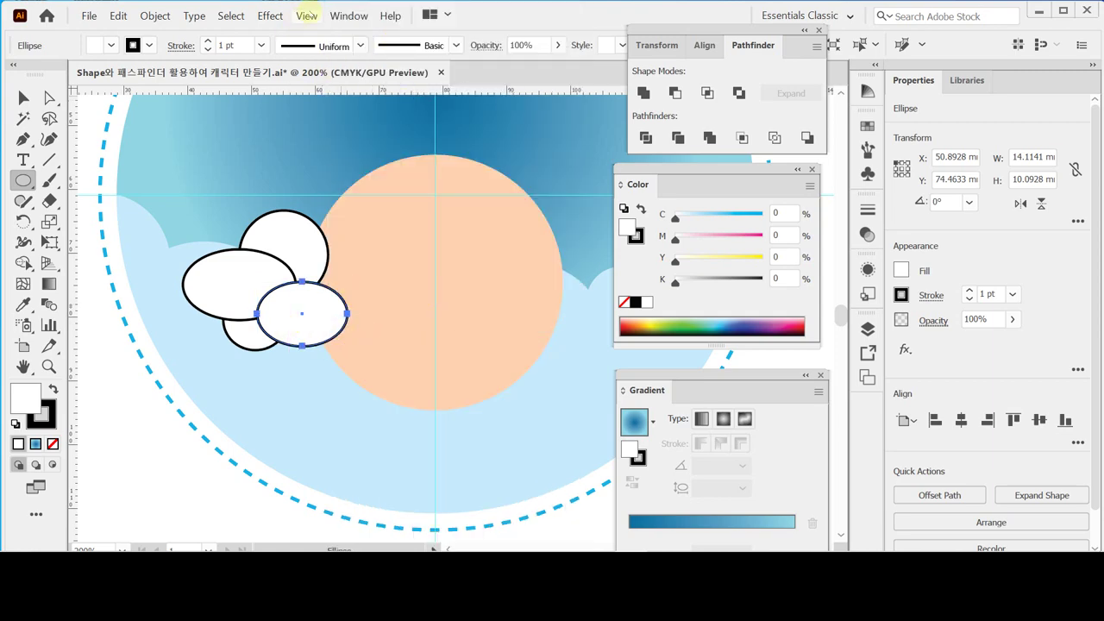
left_click(306, 16)
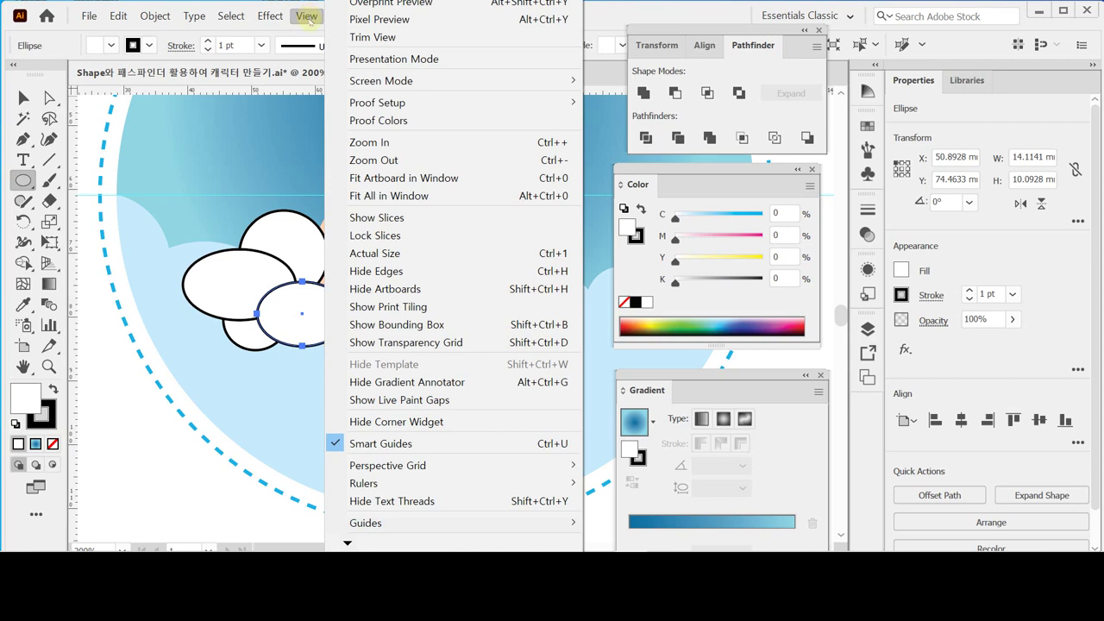
left_click(495, 328)
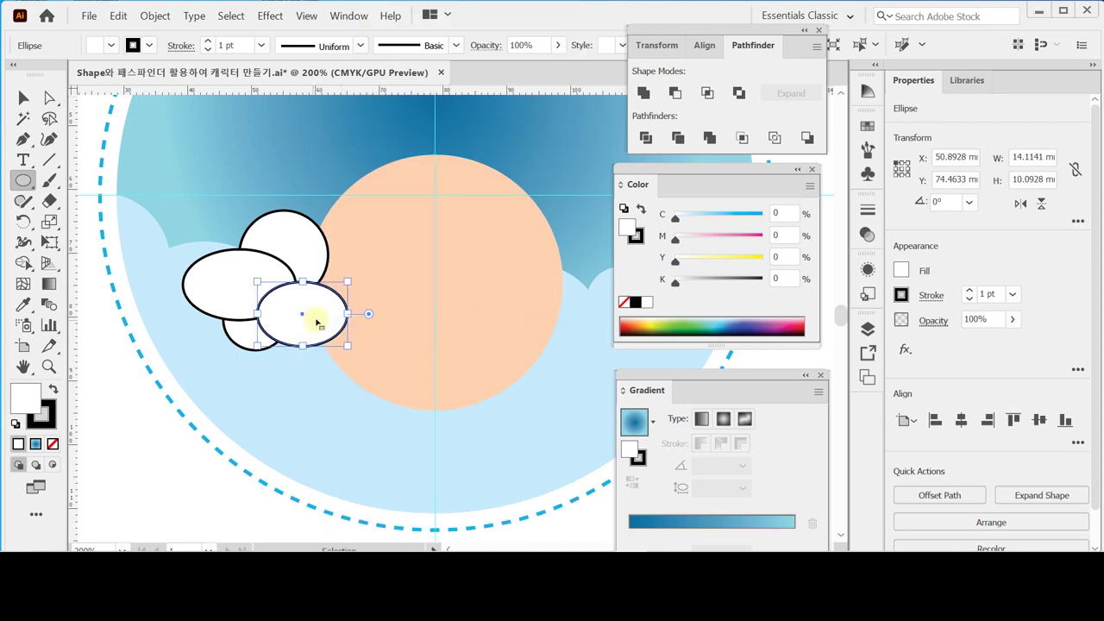
Select all four overlapping white ellipses beside the peach face circle and unite them into one shape with Pathfinder
key("ctrl")
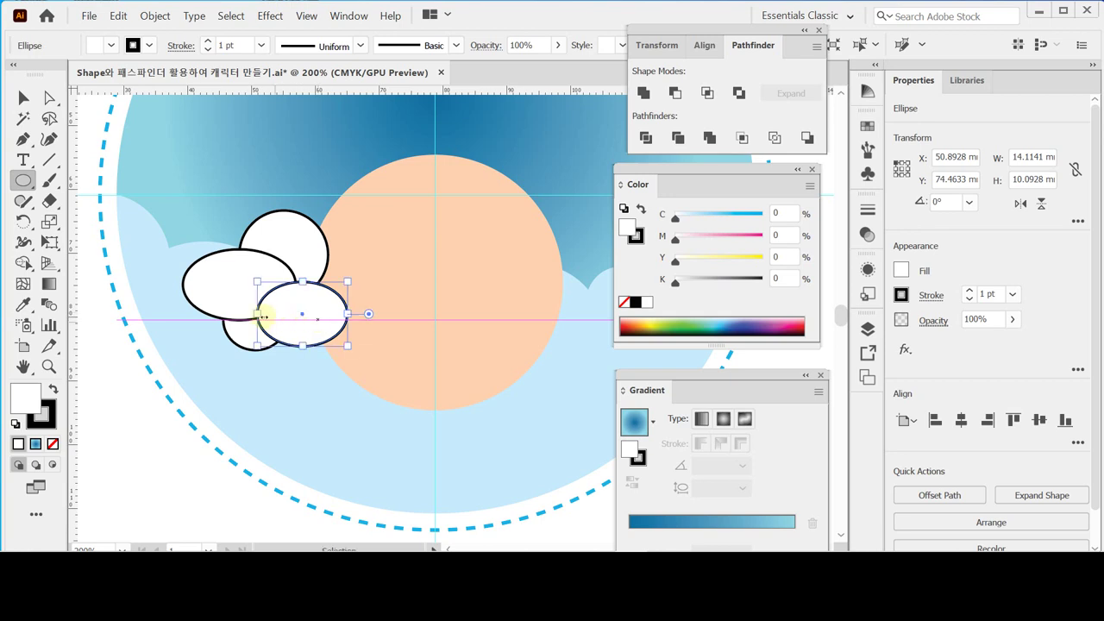
left_click(230, 288, "ctrl+shift")
left_click(284, 239, "ctrl+shift")
left_click(248, 338, "ctrl+shift")
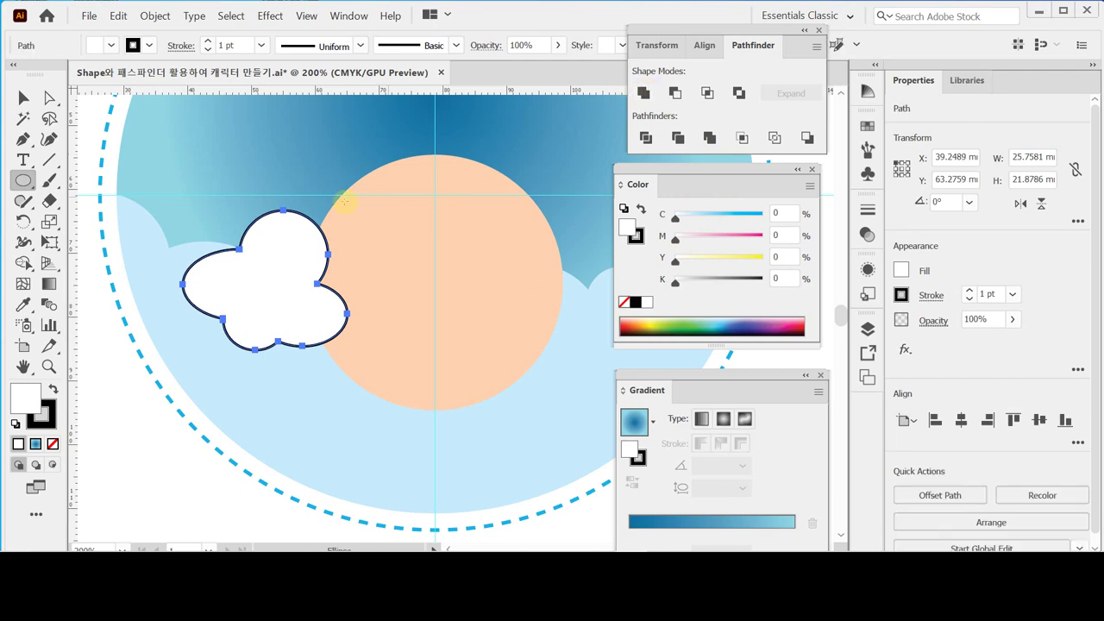
Sample the orange swatch (M 50, Y 100) with the Eyedropper to fill the united hair shape and remove its stroke
key("ctrl+minus")
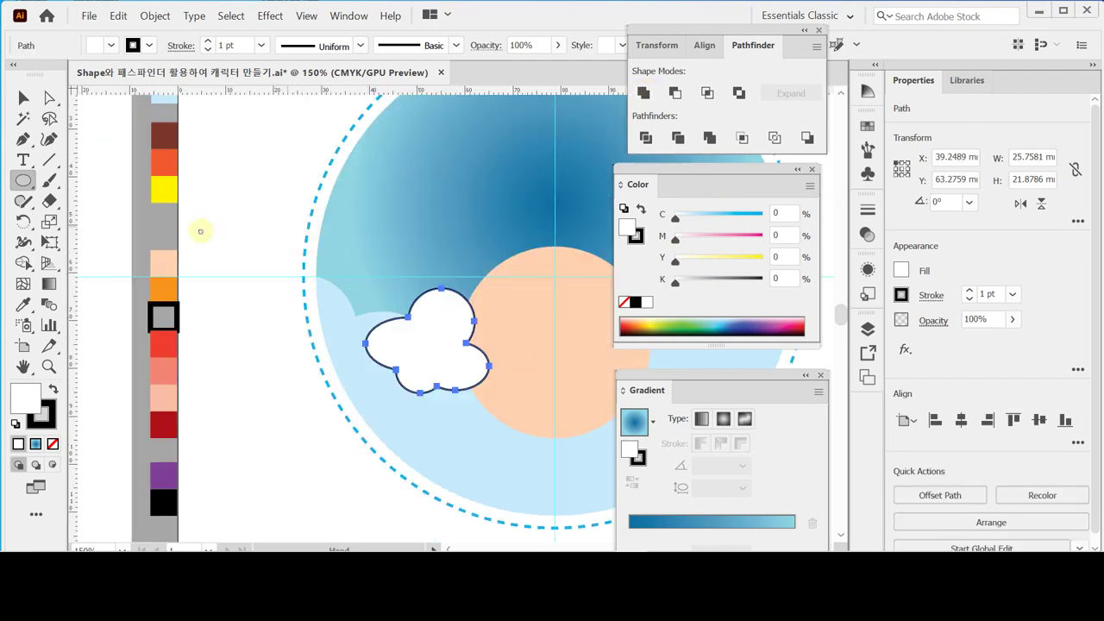
key("i")
left_click(166, 164)
left_click_drag(421, 338, 307, 321)
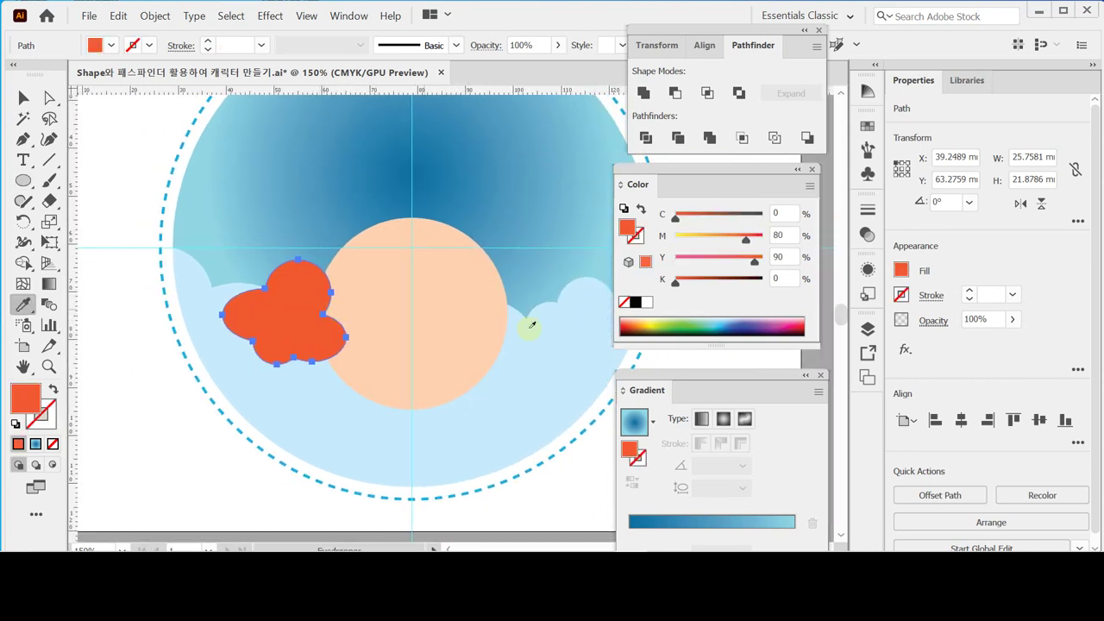
left_click_drag(222, 261, 400, 296)
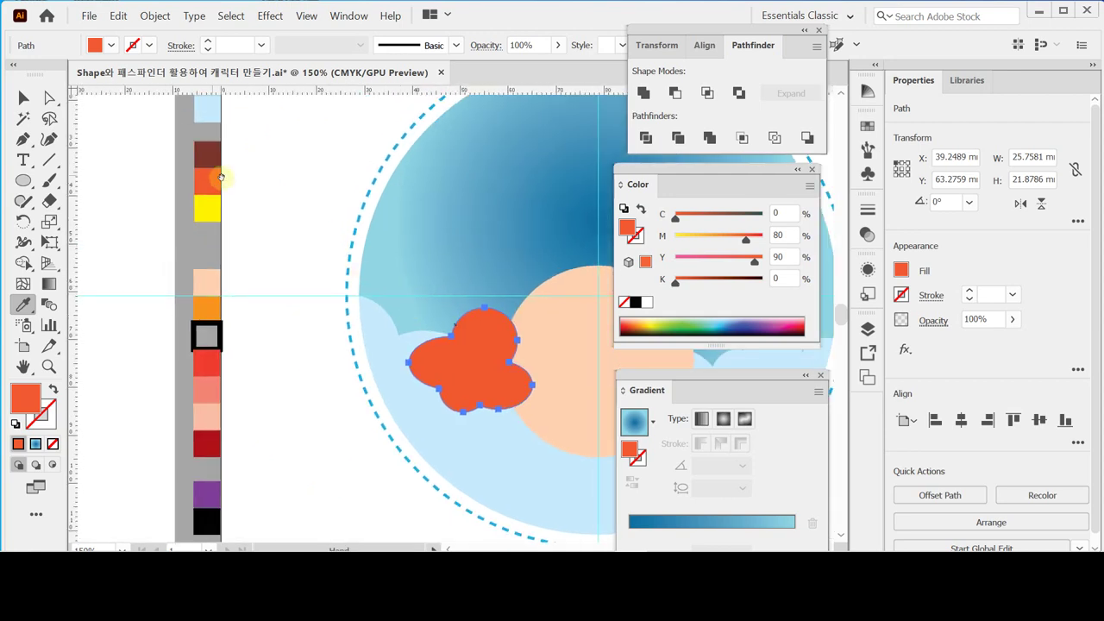
left_click(208, 309)
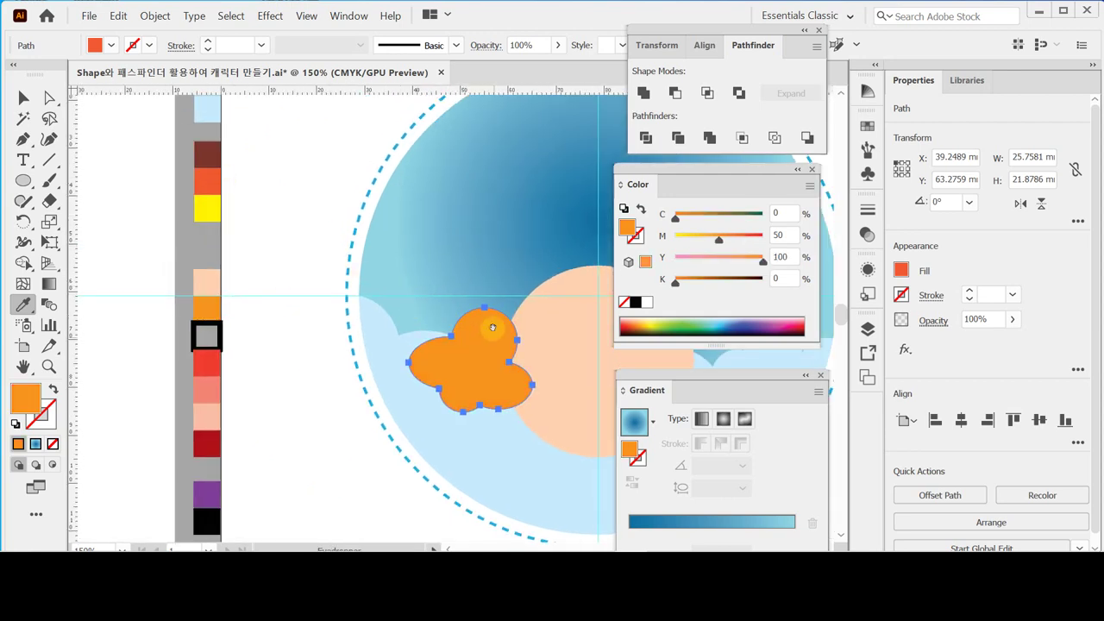
left_click_drag(492, 328, 271, 250)
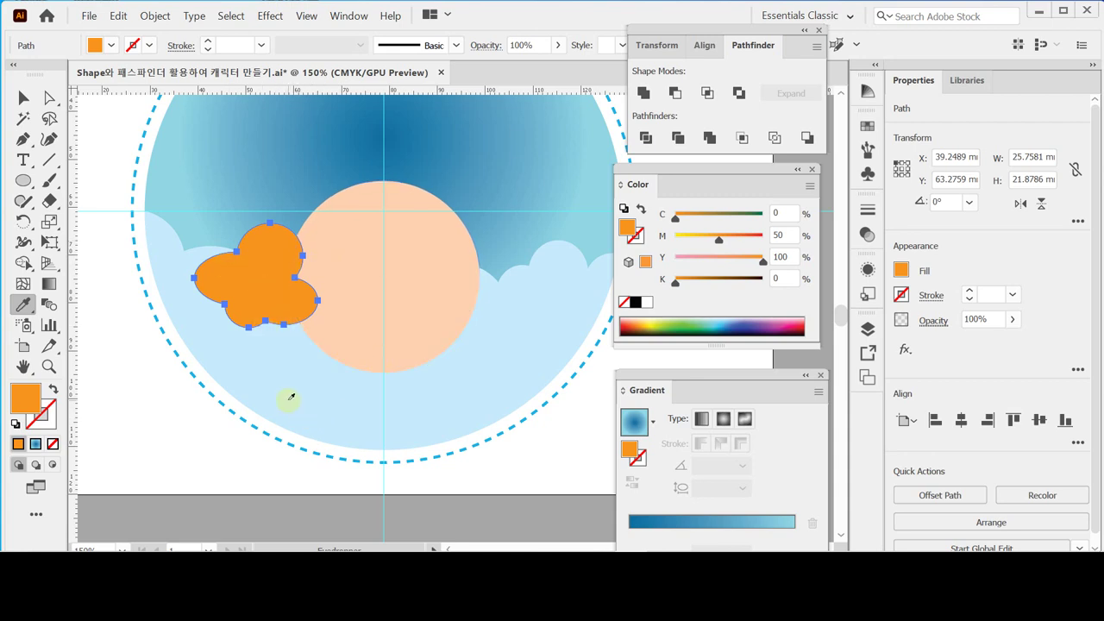
Send the orange hair shape backward behind the peach face circle and save the document
right_click(256, 276)
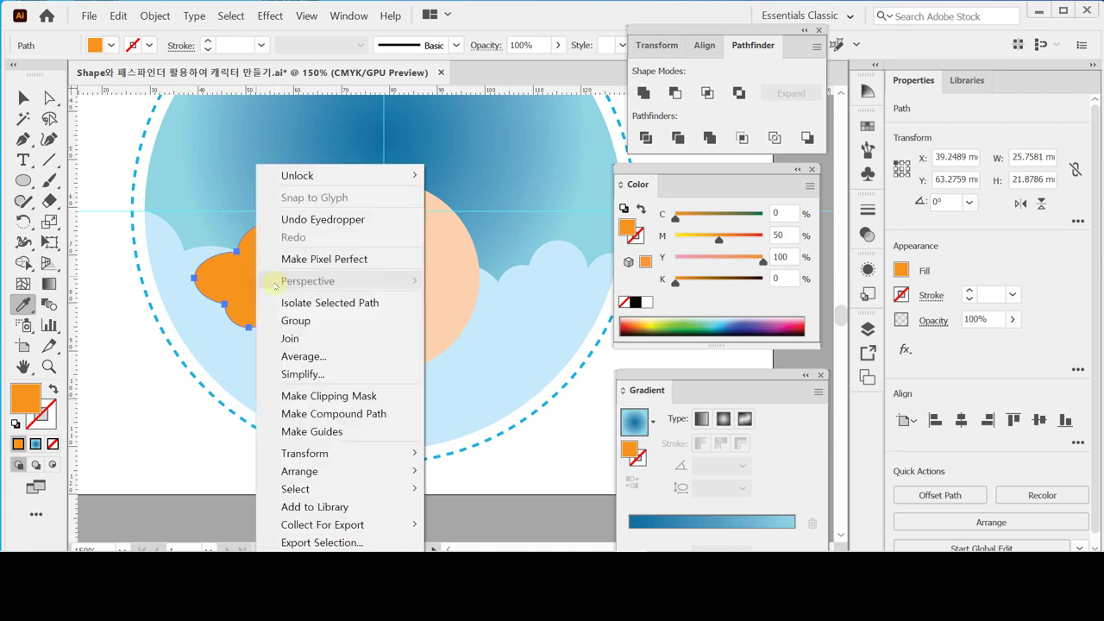
mouse_move(371, 469)
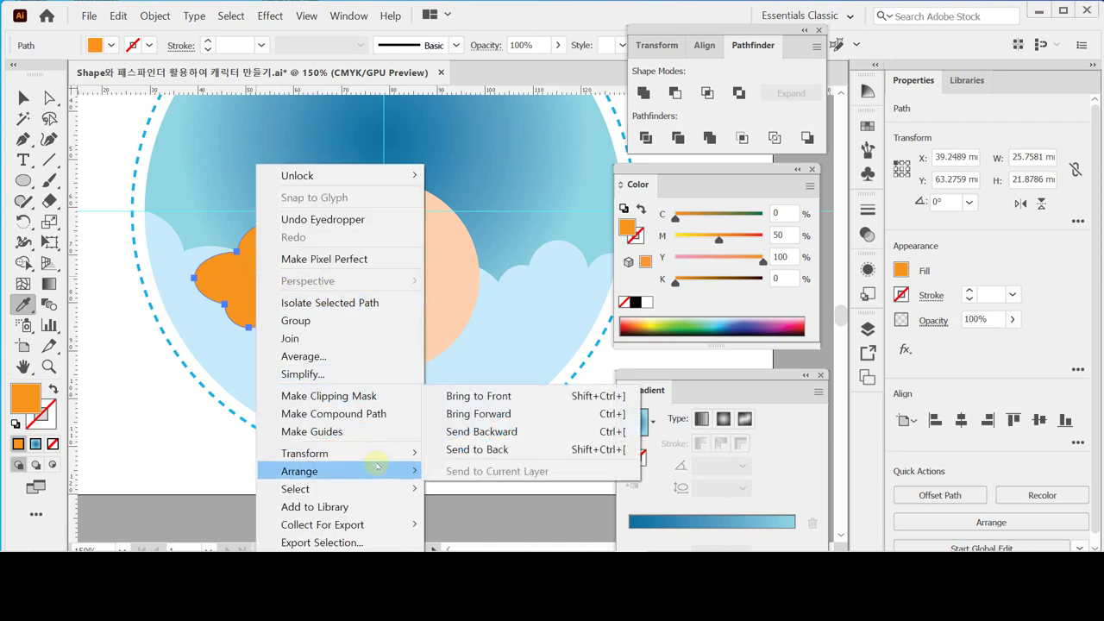
left_click(526, 432)
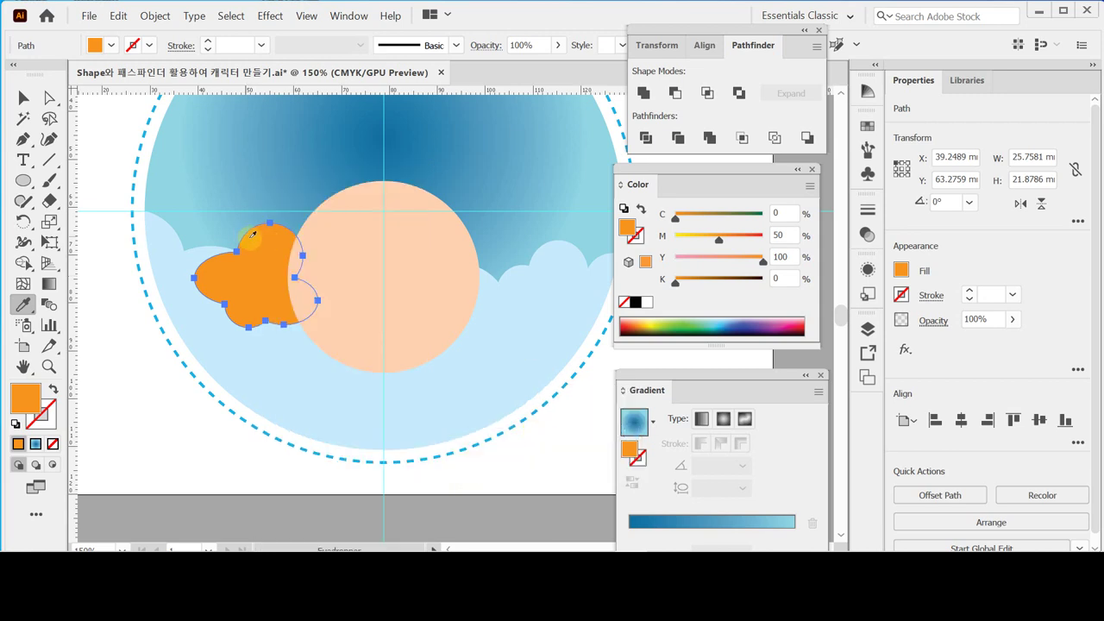
key("ctrl")
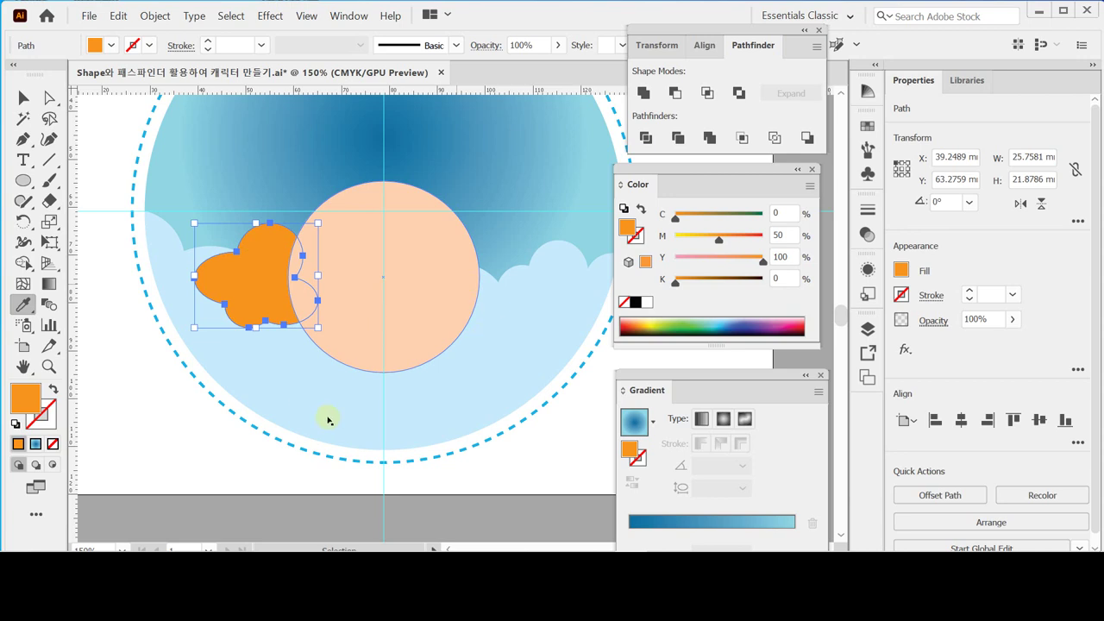
key("ctrl+s")
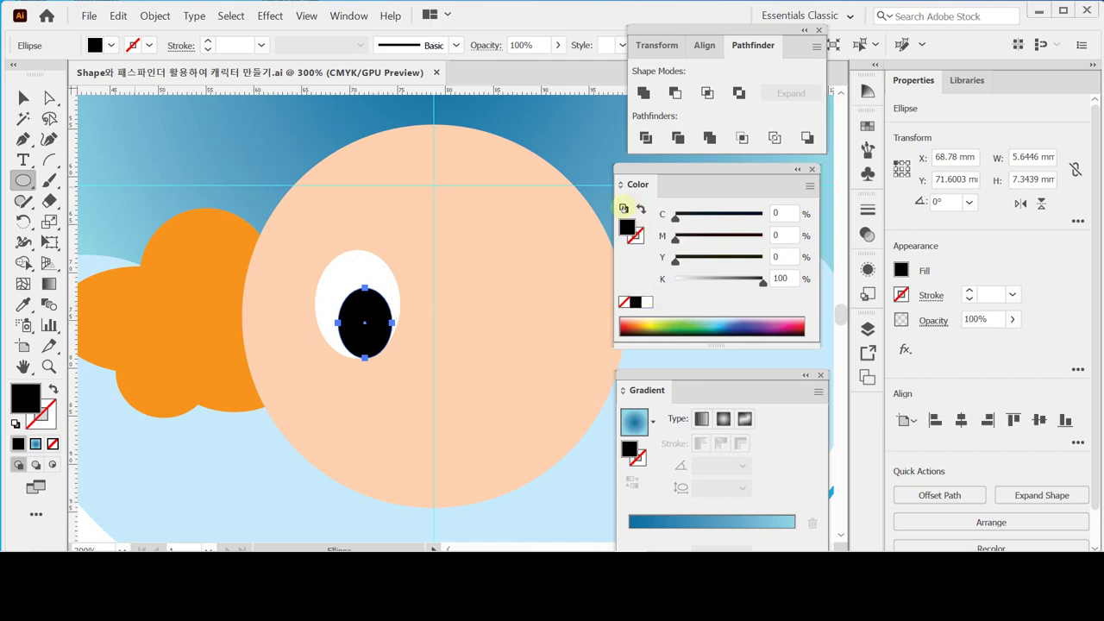
Reset the pupil ellipse to the default fill and stroke, swap them for a black fill, and set its stroke to none
left_click(623, 208)
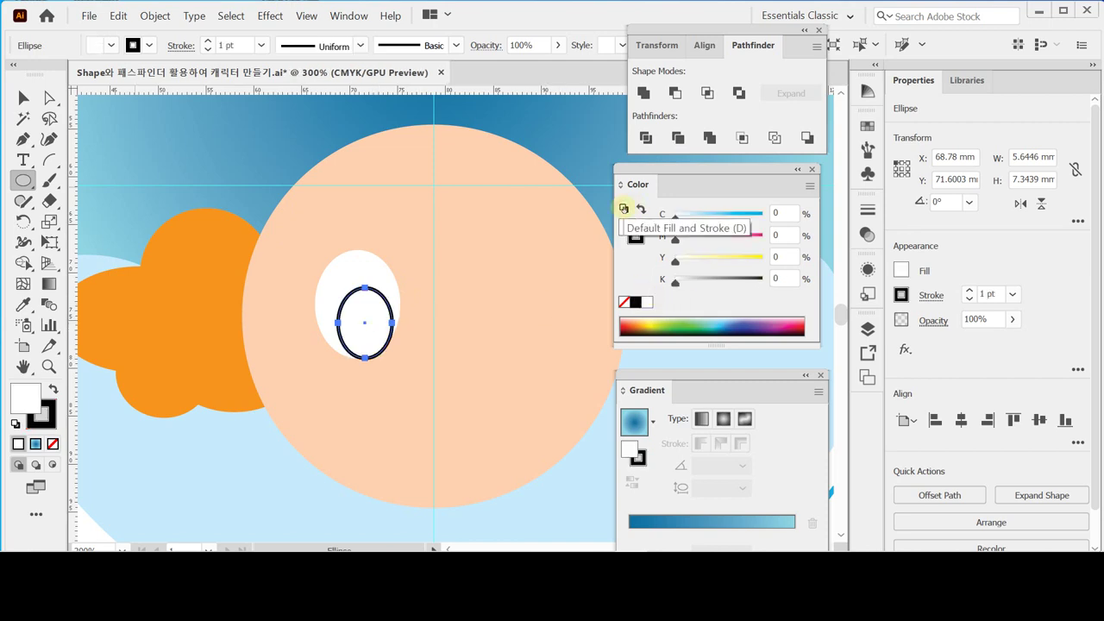
left_click(641, 208)
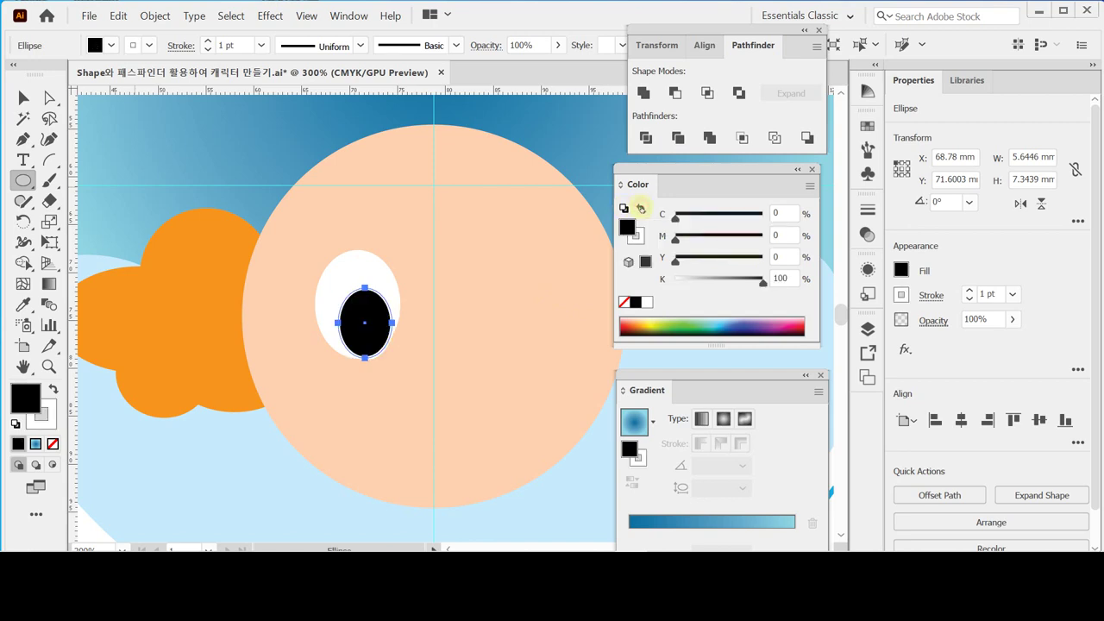
left_click(637, 238)
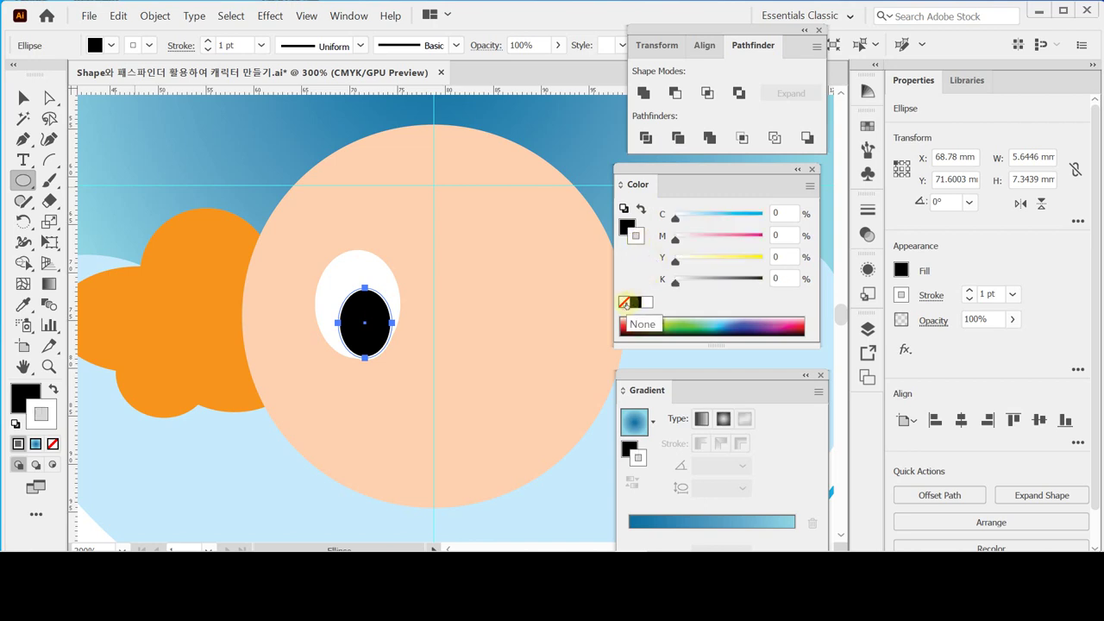
left_click(625, 303)
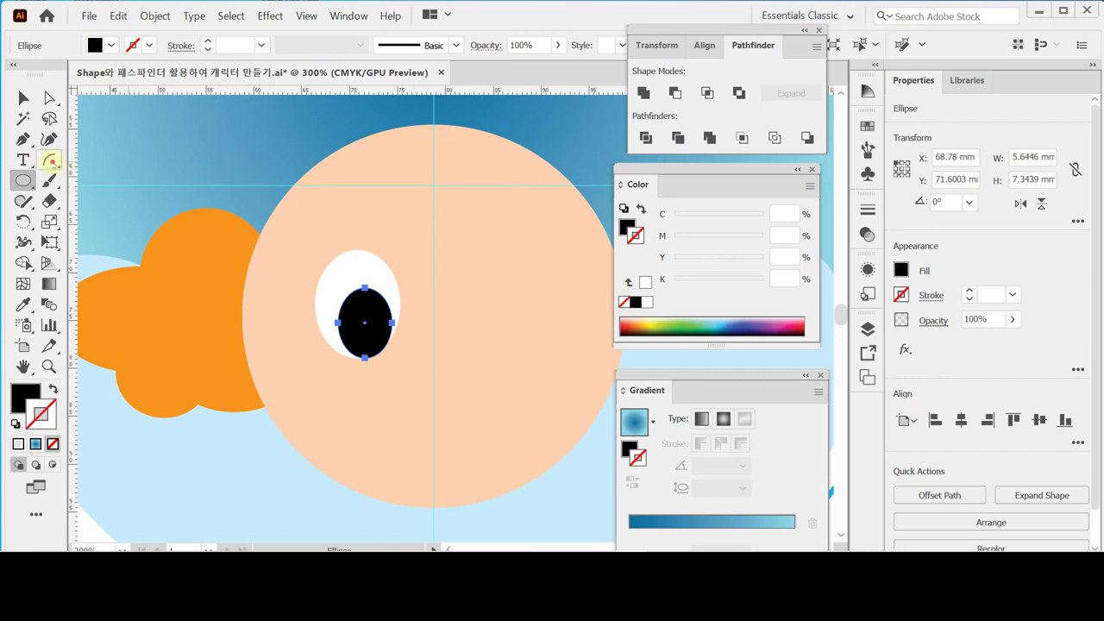
Draw an eyebrow arc about 3.6 × 3.8 mm above the eye with the Arc tool and give it a black stroke
left_click(52, 162)
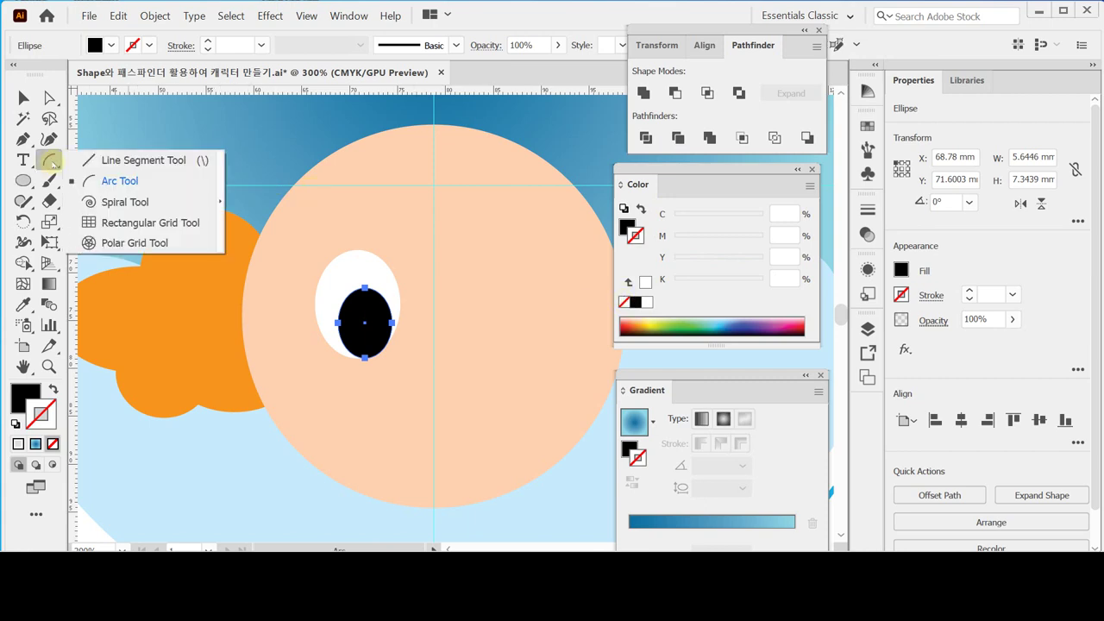
left_click(110, 181)
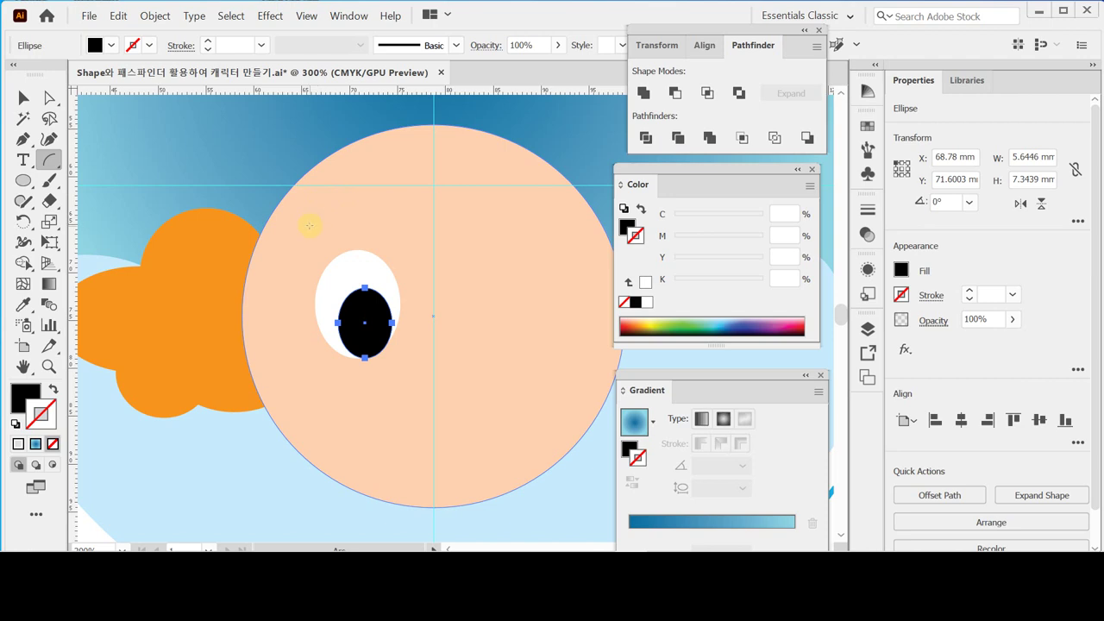
left_click_drag(310, 226, 345, 189)
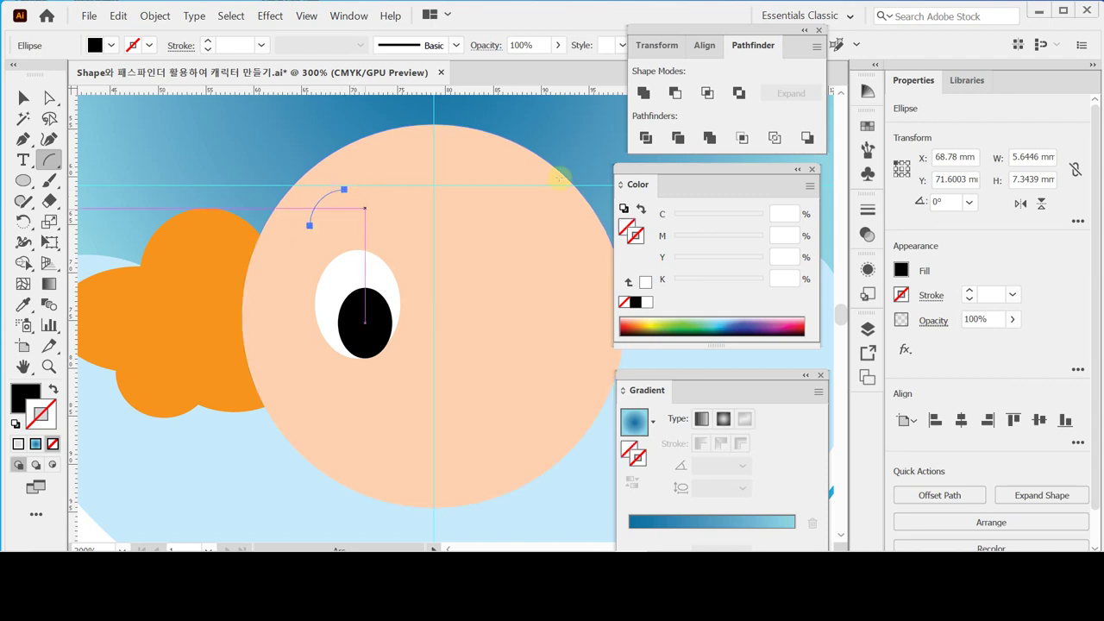
left_click(636, 303)
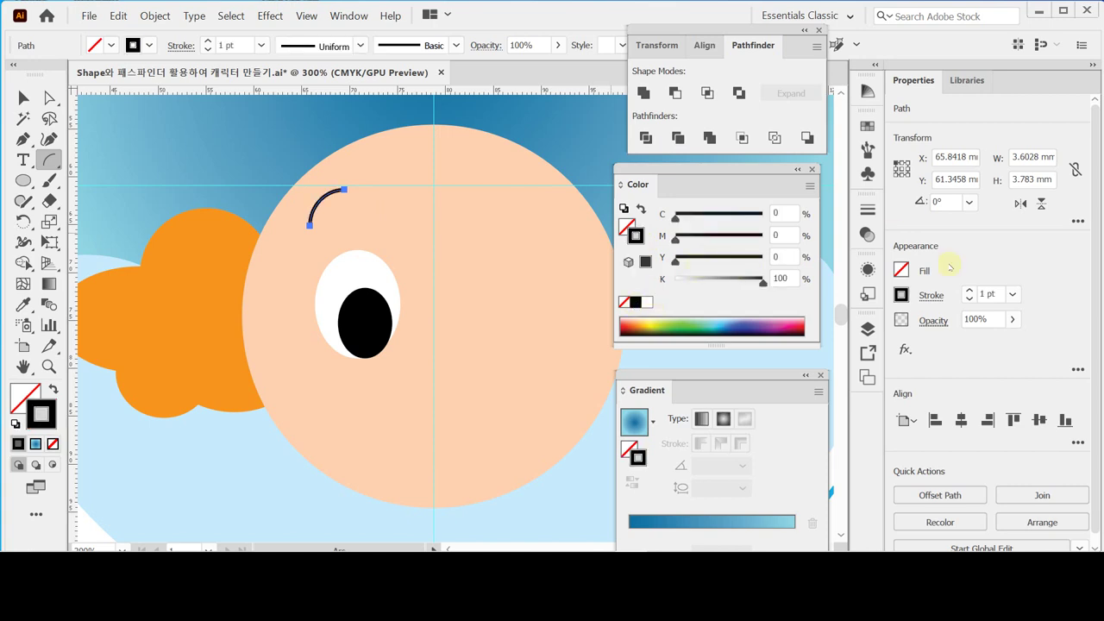
Set the eyebrow arc's stroke weight to 3 pt and give its ends a round cap
left_click(932, 296)
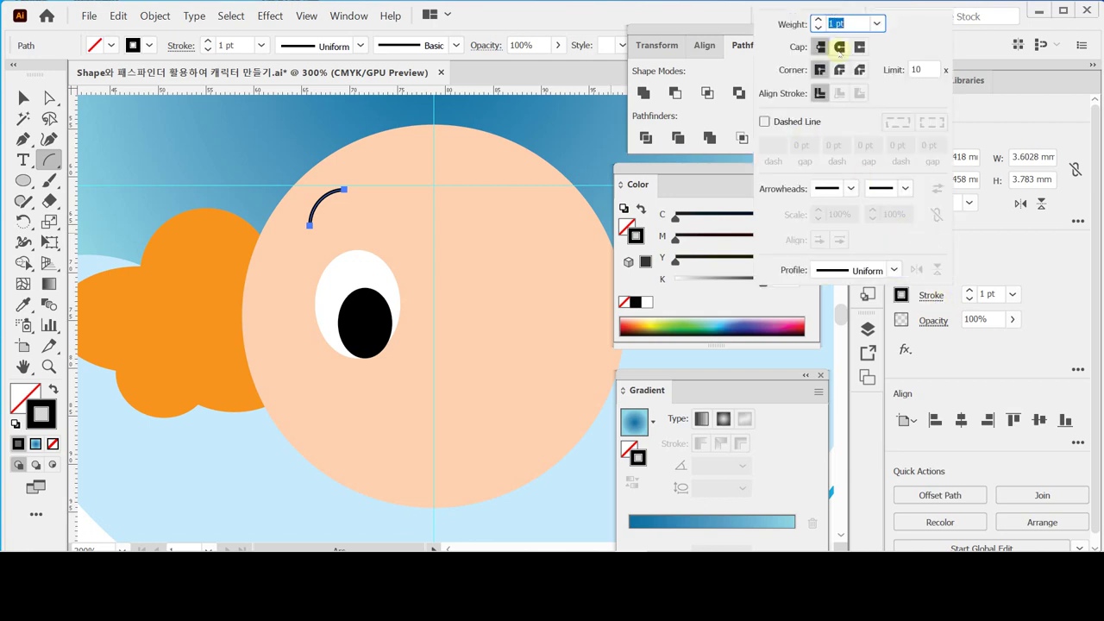
left_click(818, 20)
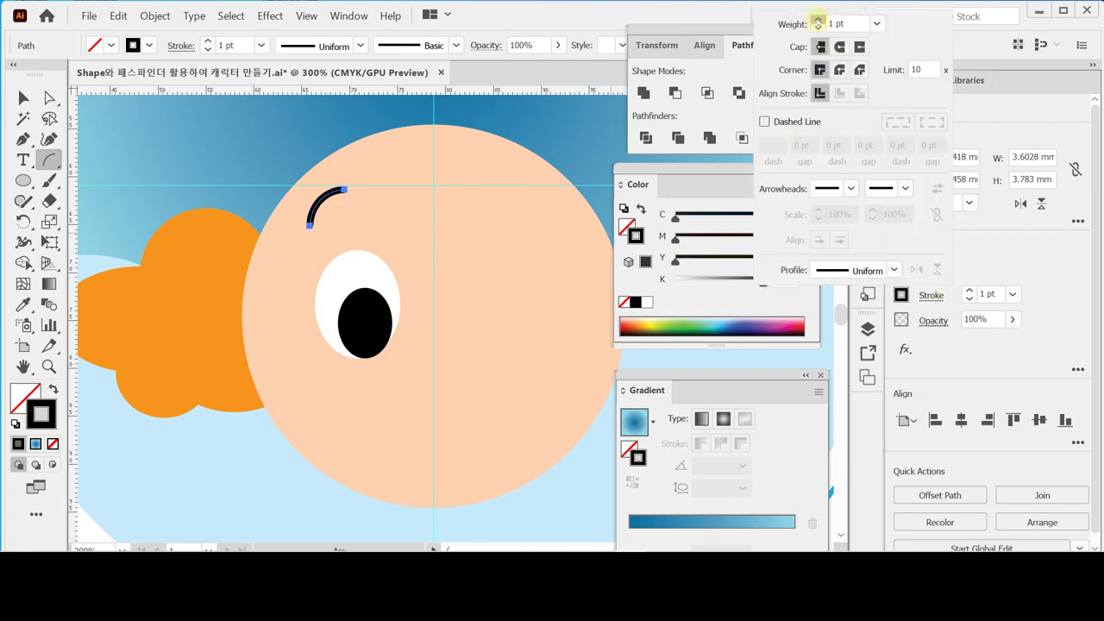
left_click(818, 20)
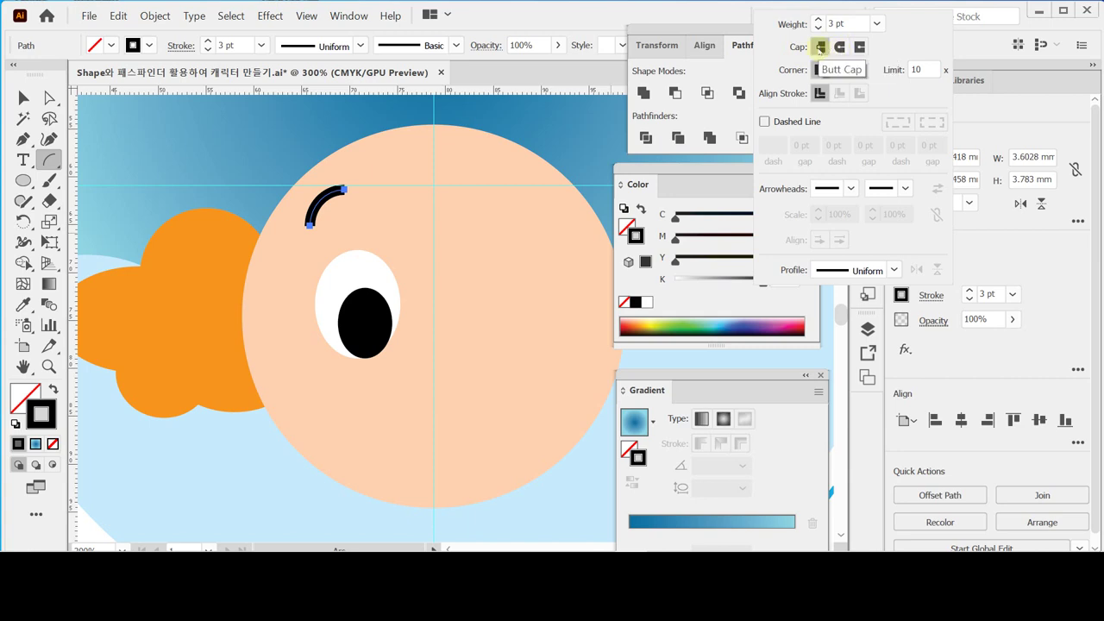
left_click(363, 206)
left_click(470, 337)
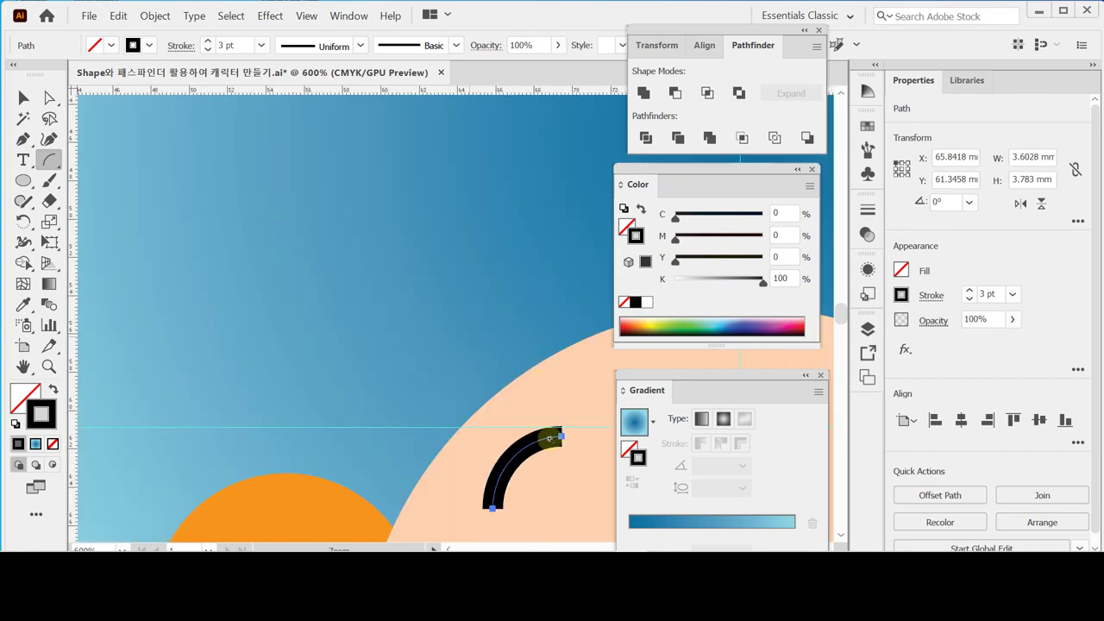
scroll(379, 241, "down", 2)
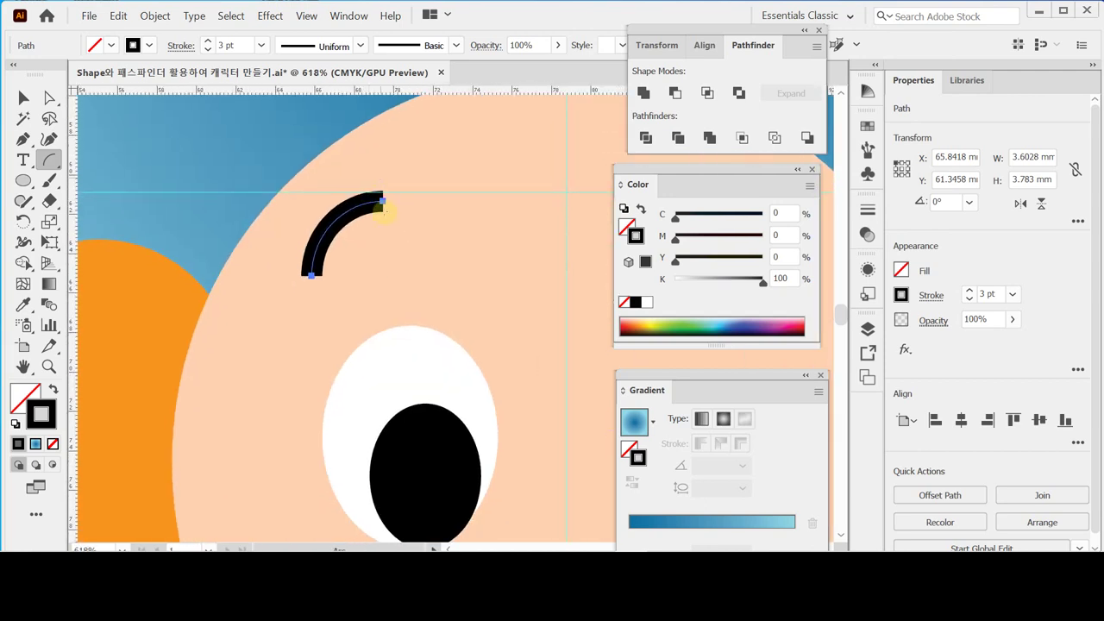
key("Escape")
left_click(930, 296)
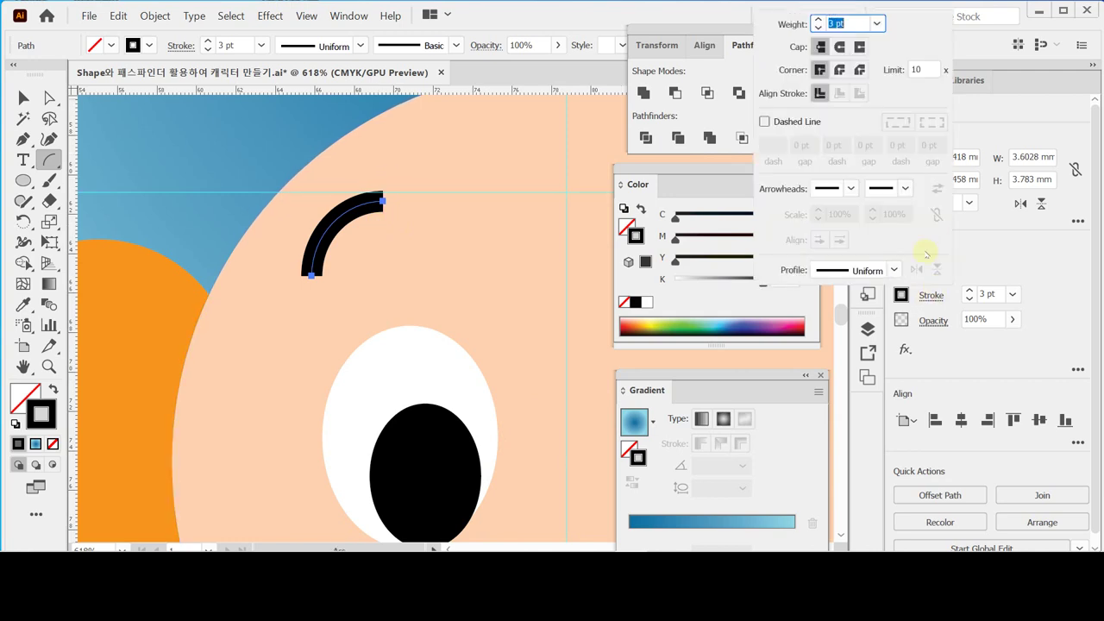
left_click(839, 48)
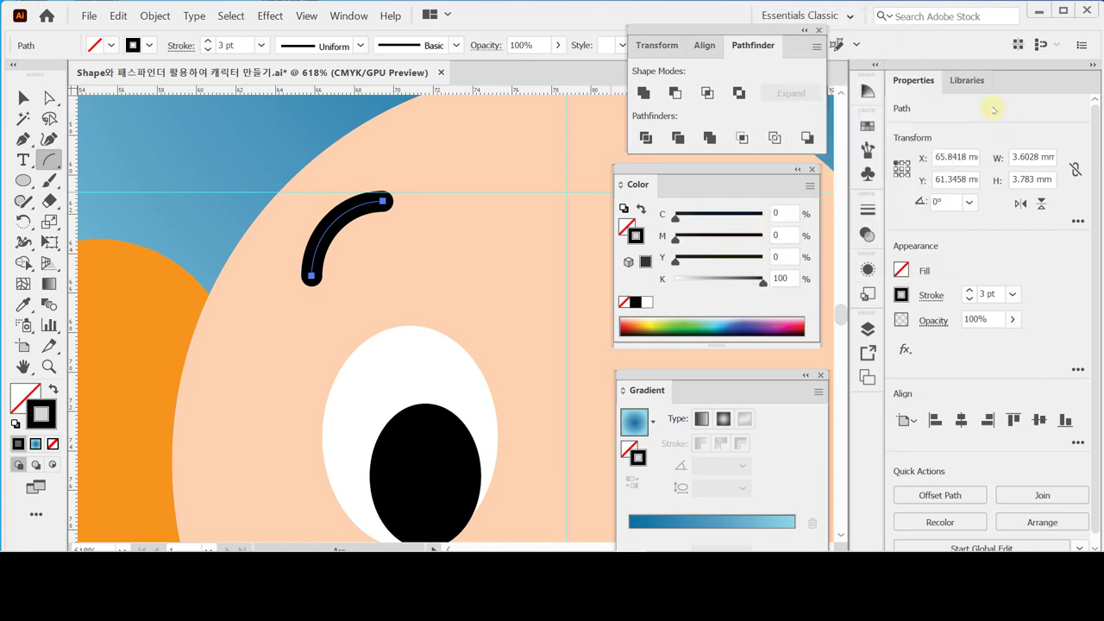
Select the eyebrow, orange hair, eye white and pupil together and start reflecting them about a point on the face's vertical center guide
key("ctrl+0")
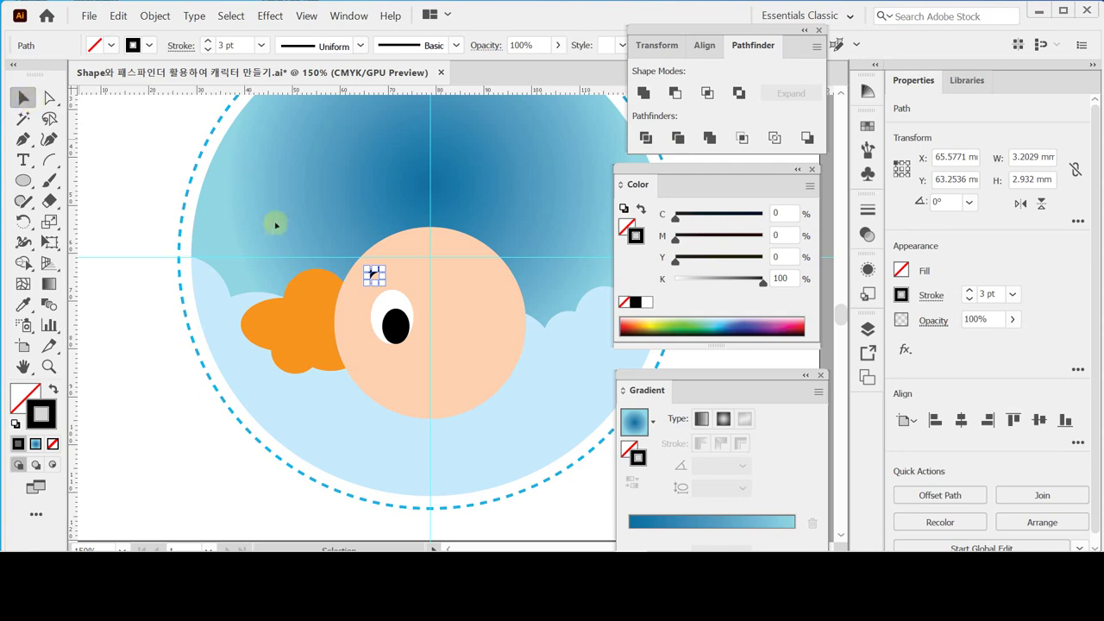
left_click(298, 322)
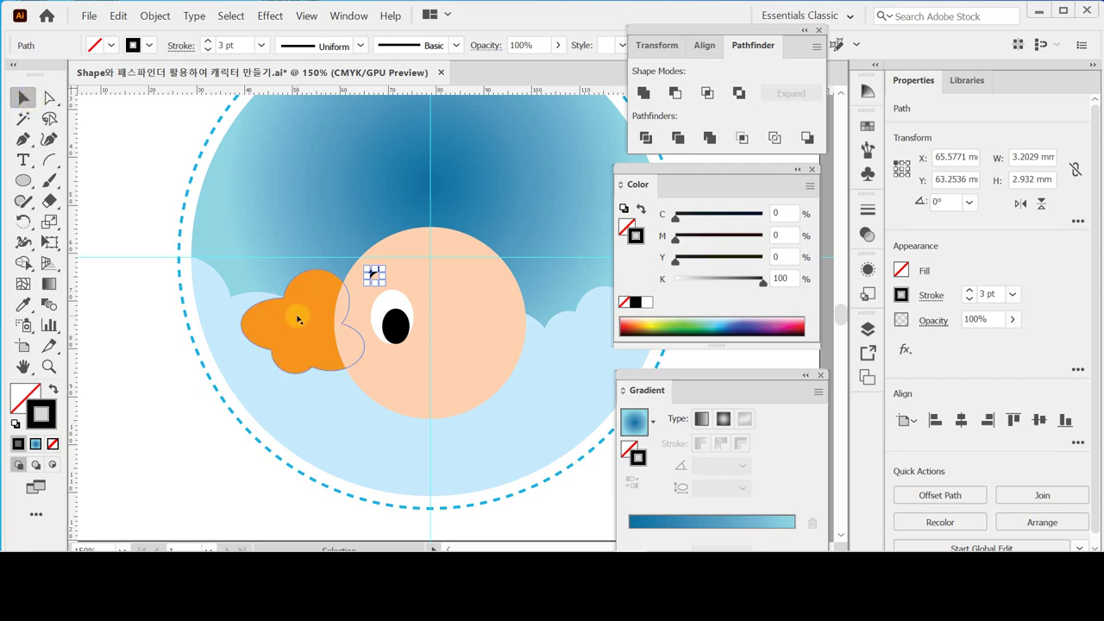
left_click(397, 298, "shift")
left_click(399, 325, "shift")
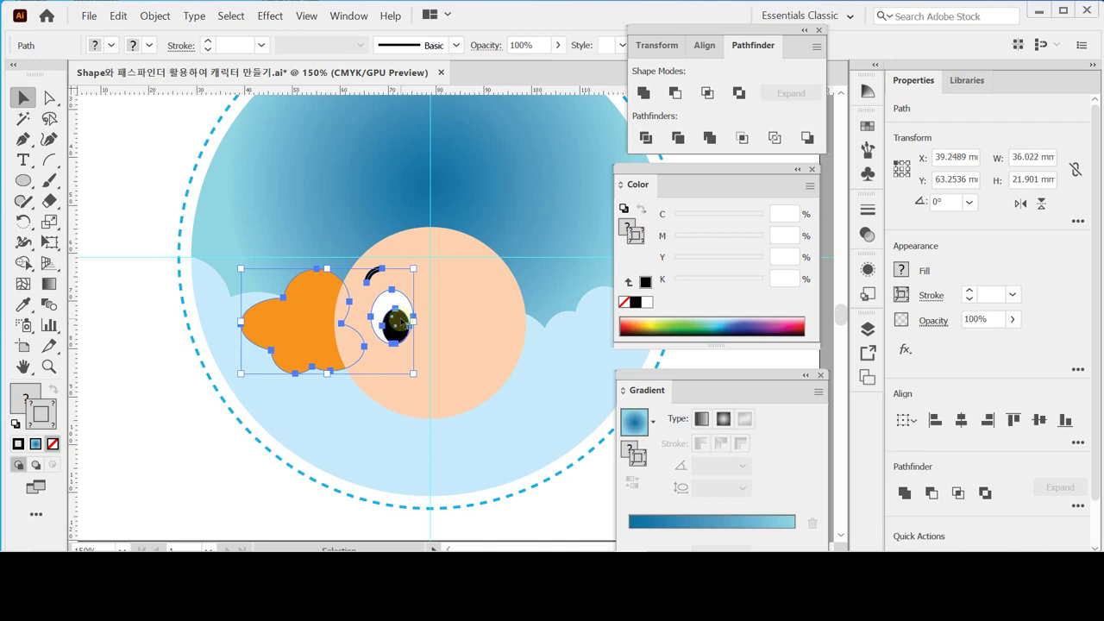
left_click_drag(449, 309, 416, 299)
left_click(24, 221)
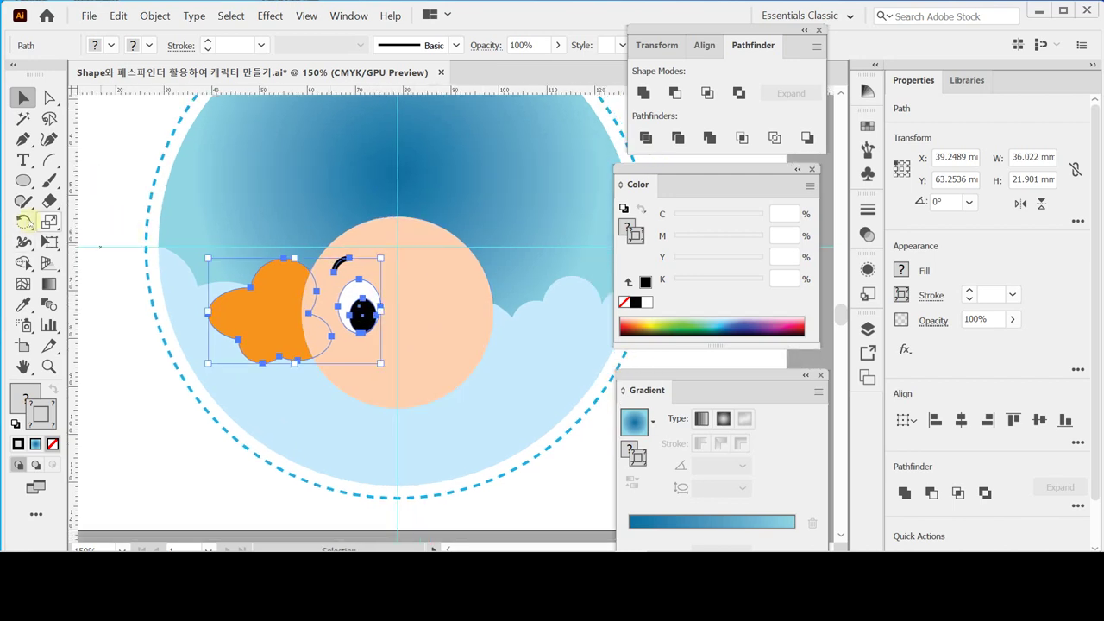
left_click(23, 220)
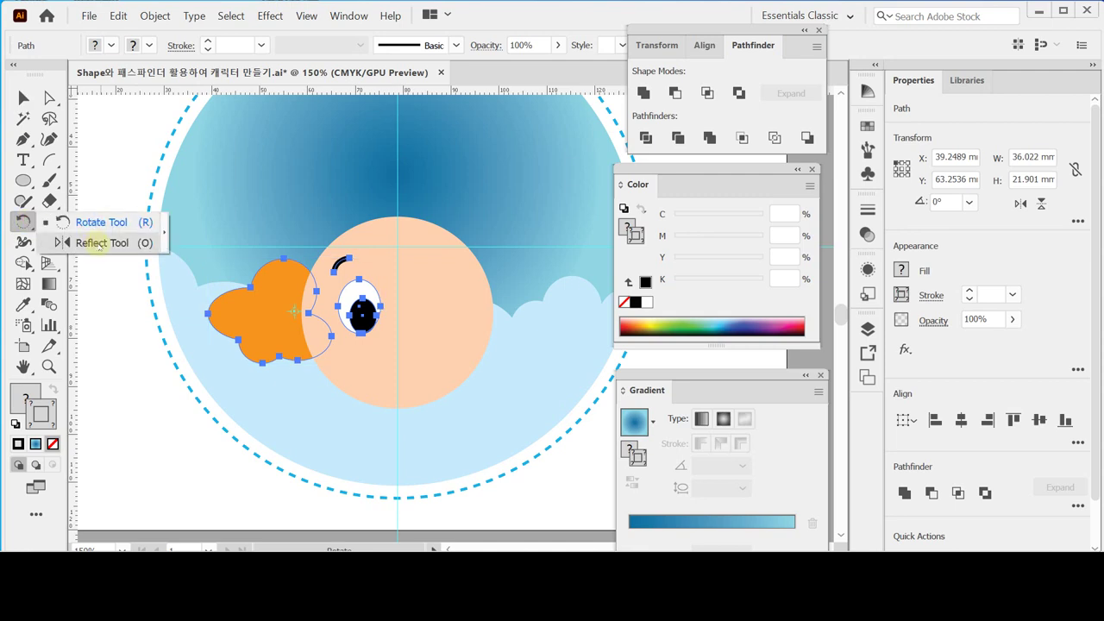
left_click(97, 244)
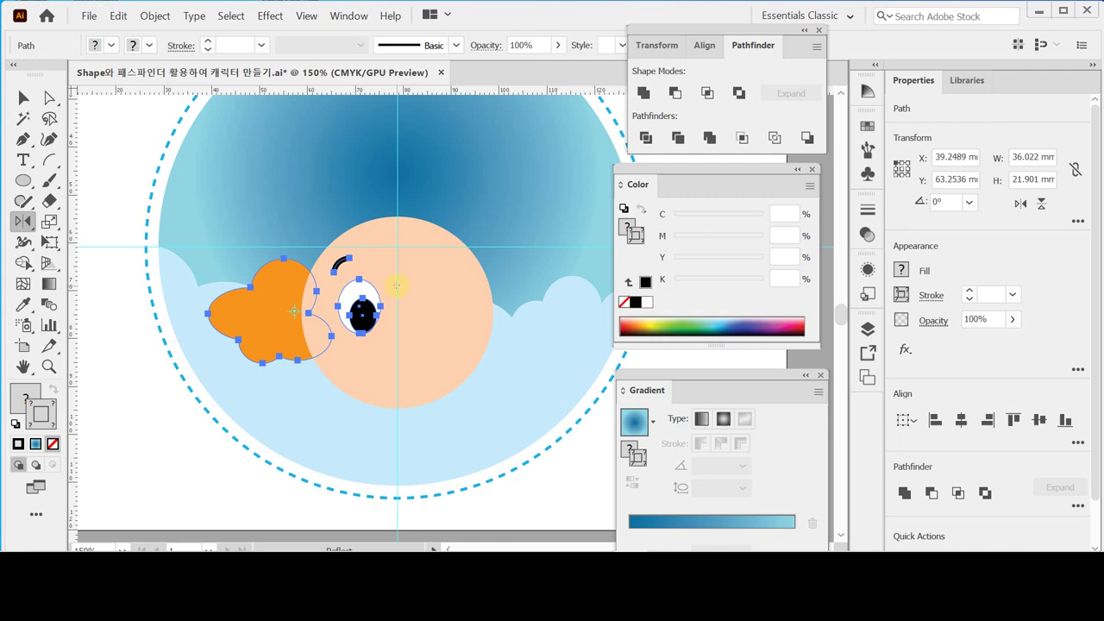
left_click(396, 166)
key("alt")
left_click(396, 164, "alt")
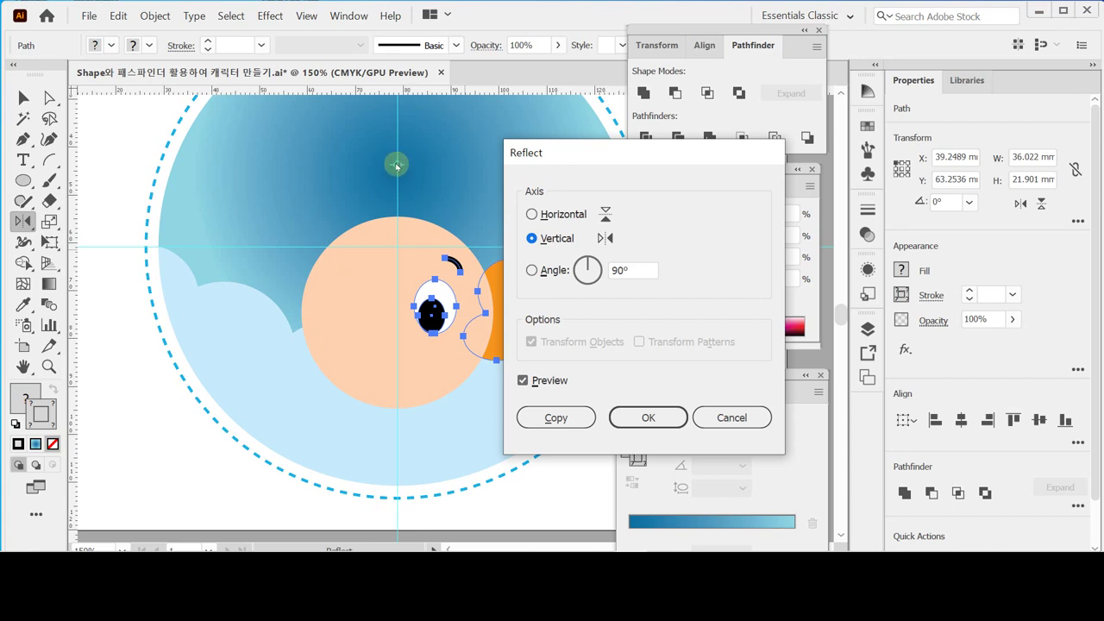
Compare the vertical-axis reflection with its preview off and on, and create the mirrored features as a copy
left_click_drag(562, 153, 565, 140)
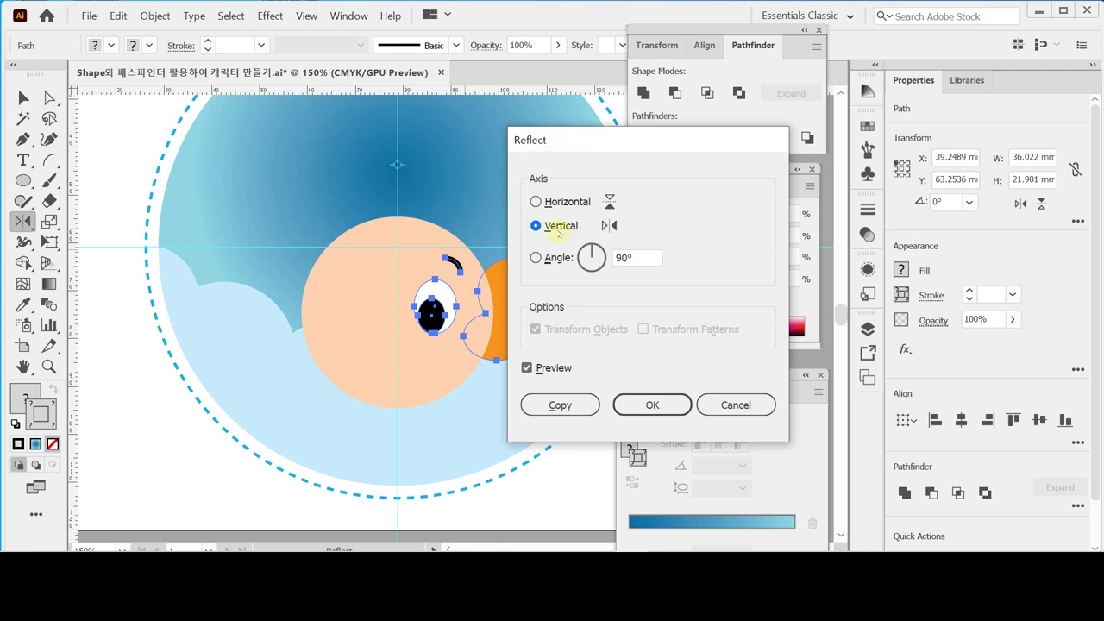
left_click(528, 368)
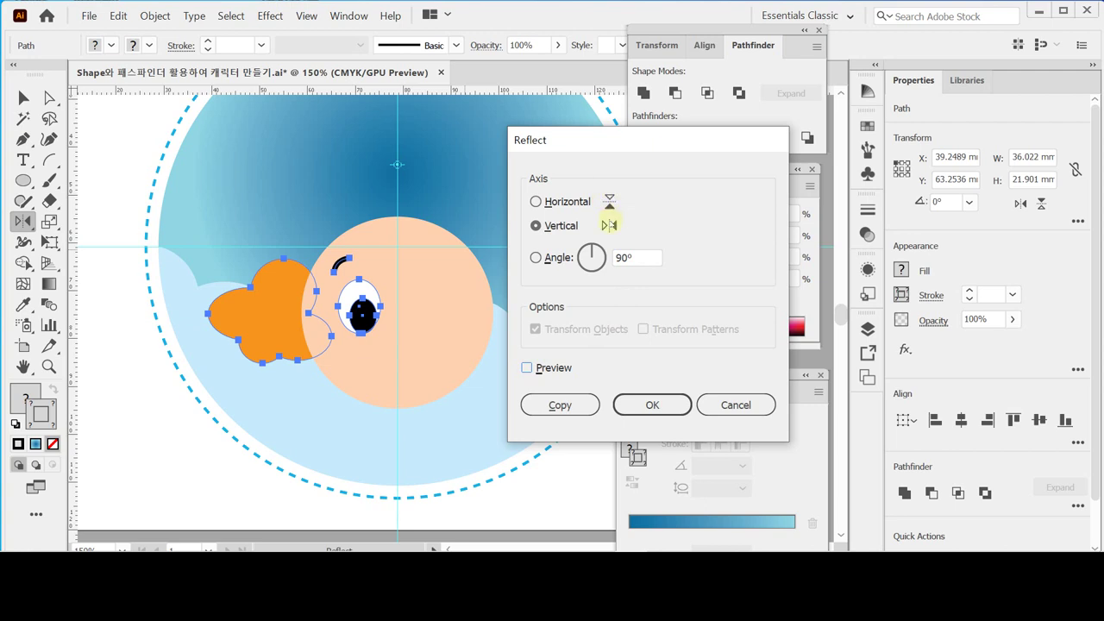
left_click(528, 368)
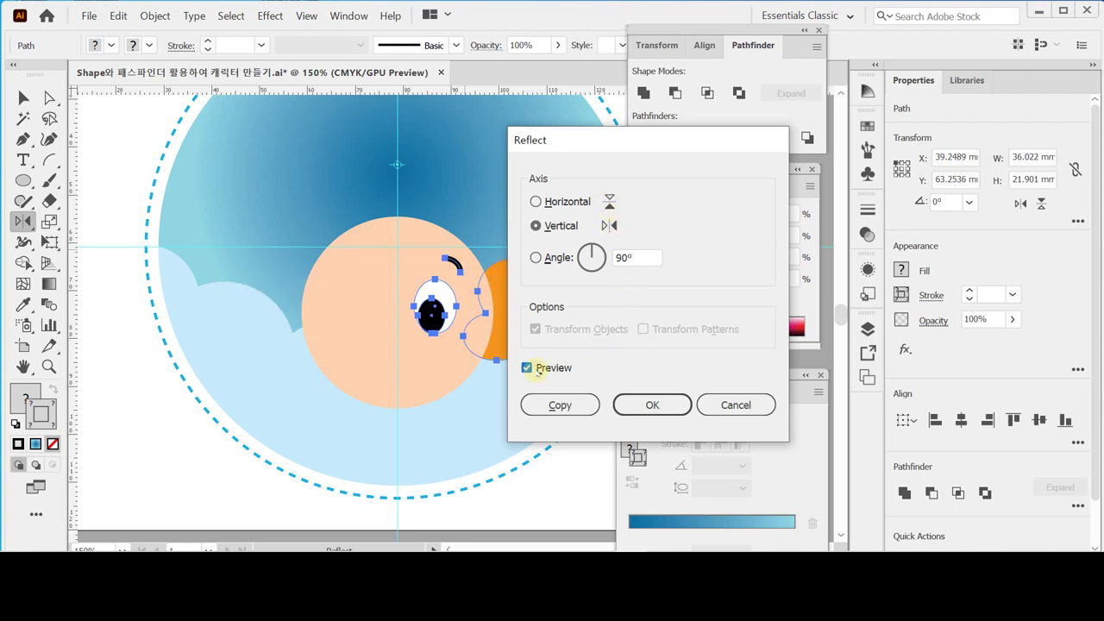
left_click_drag(587, 141, 640, 138)
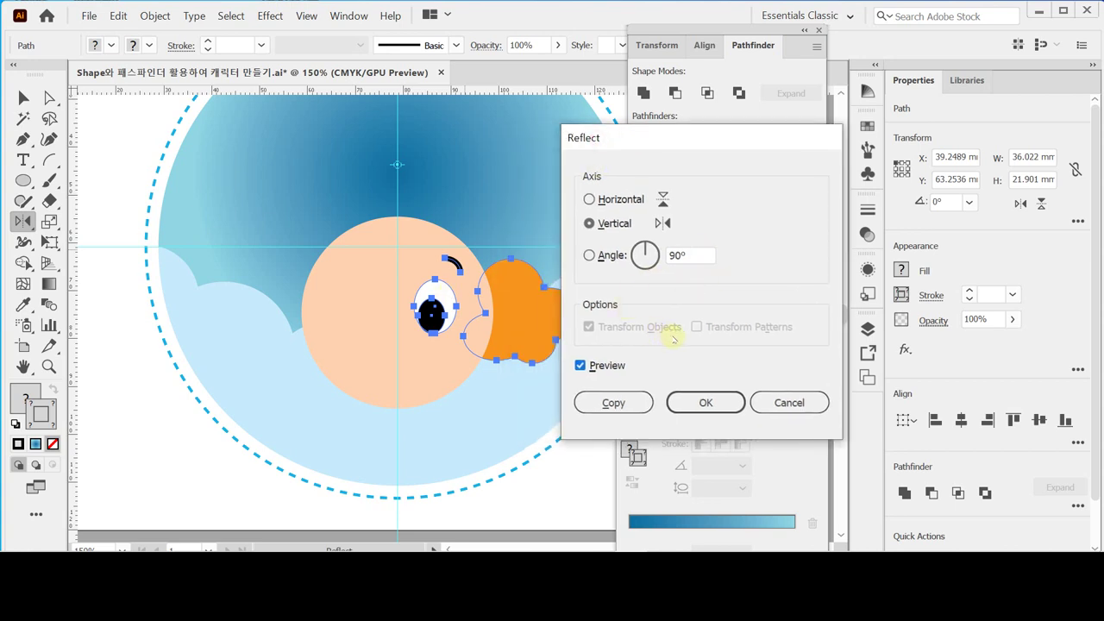
left_click(614, 403)
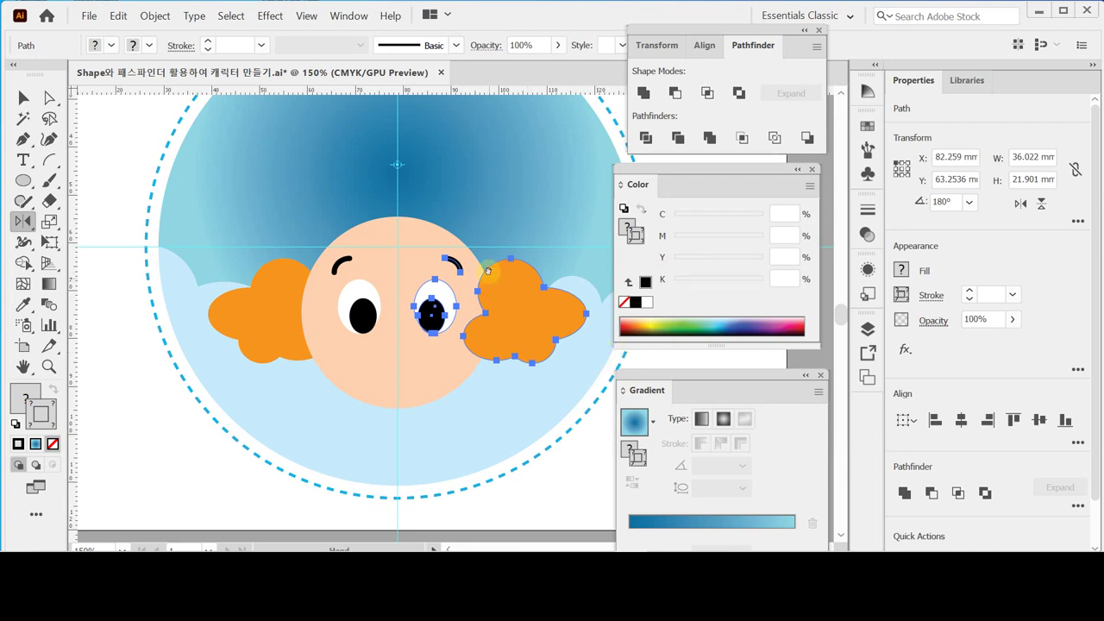
Send the mirrored orange hair shape backward behind the peach face circle and save the document
key("space")
left_click_drag(464, 263, 410, 248)
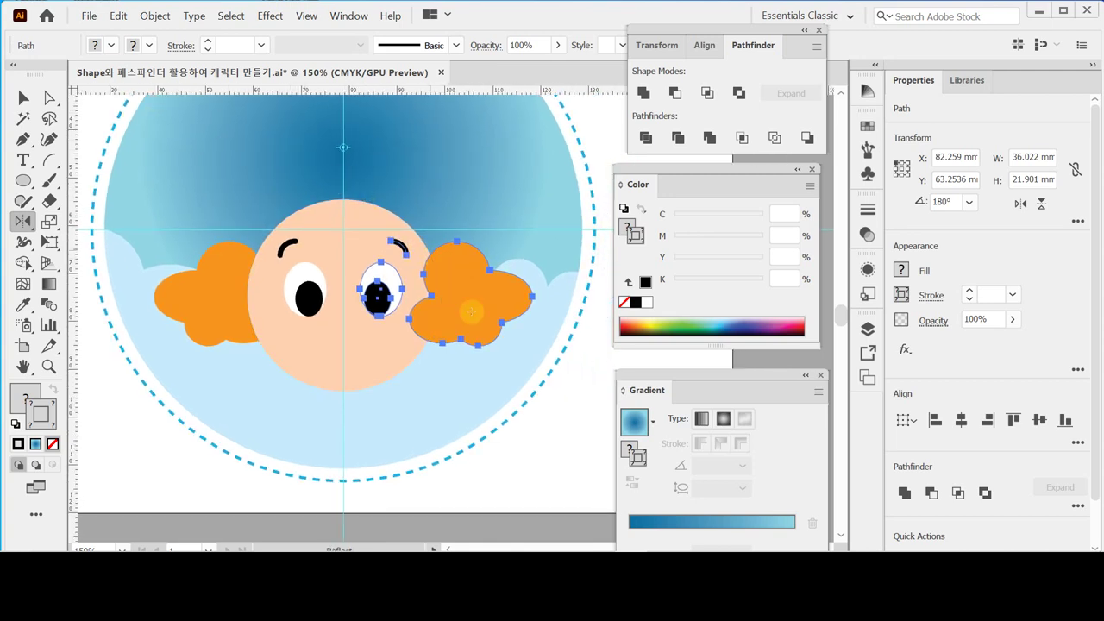
left_click(567, 411, "ctrl")
left_click(469, 290, "ctrl")
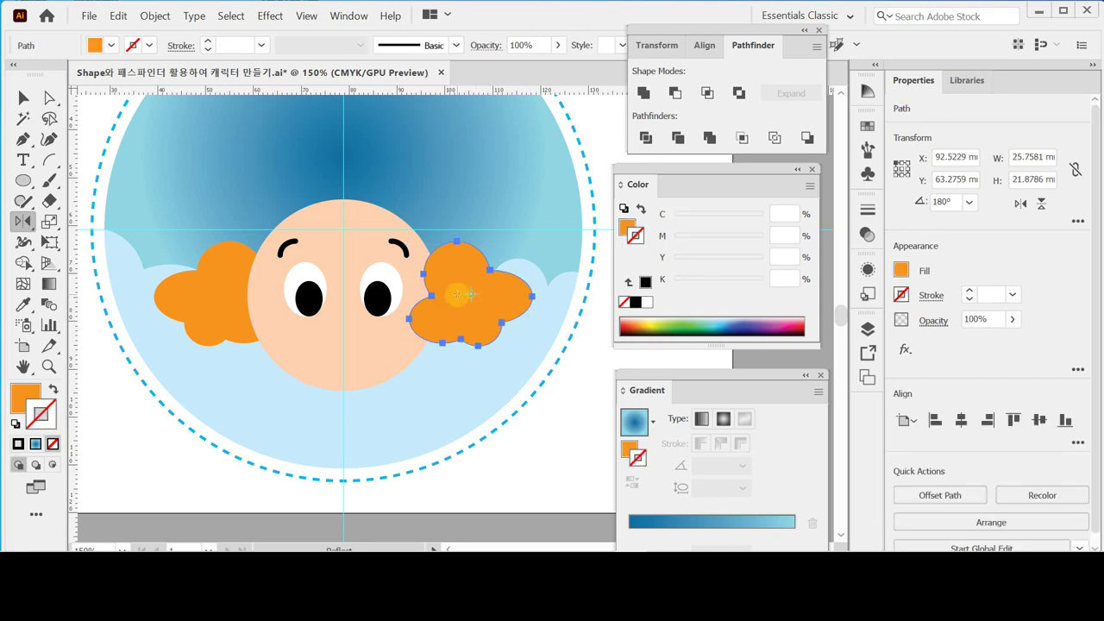
key("ctrl")
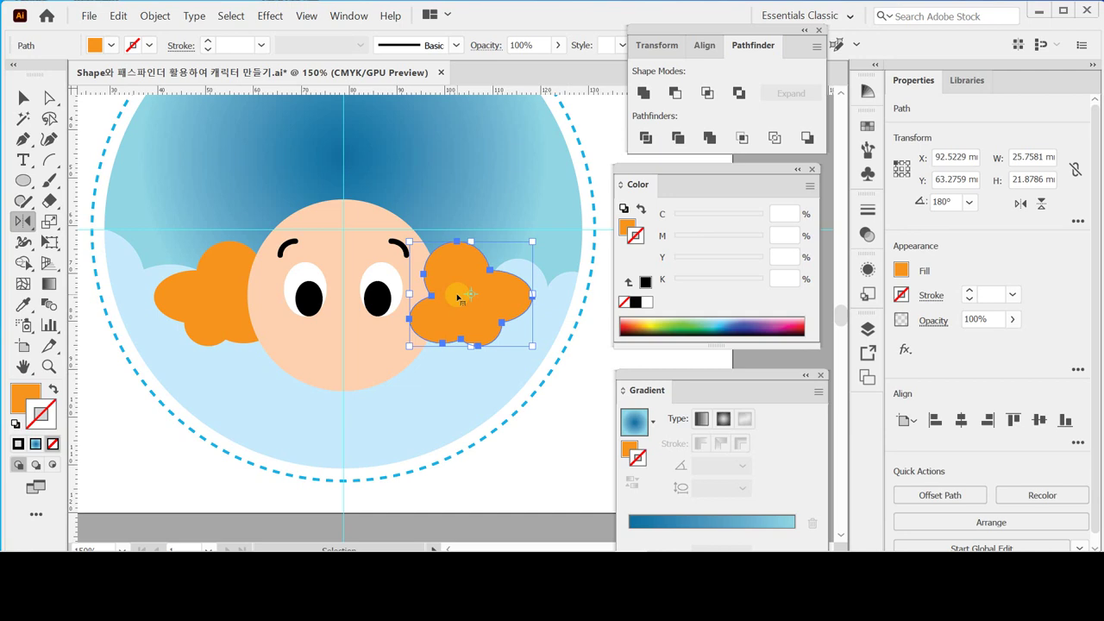
key("ctrl+bracketleft")
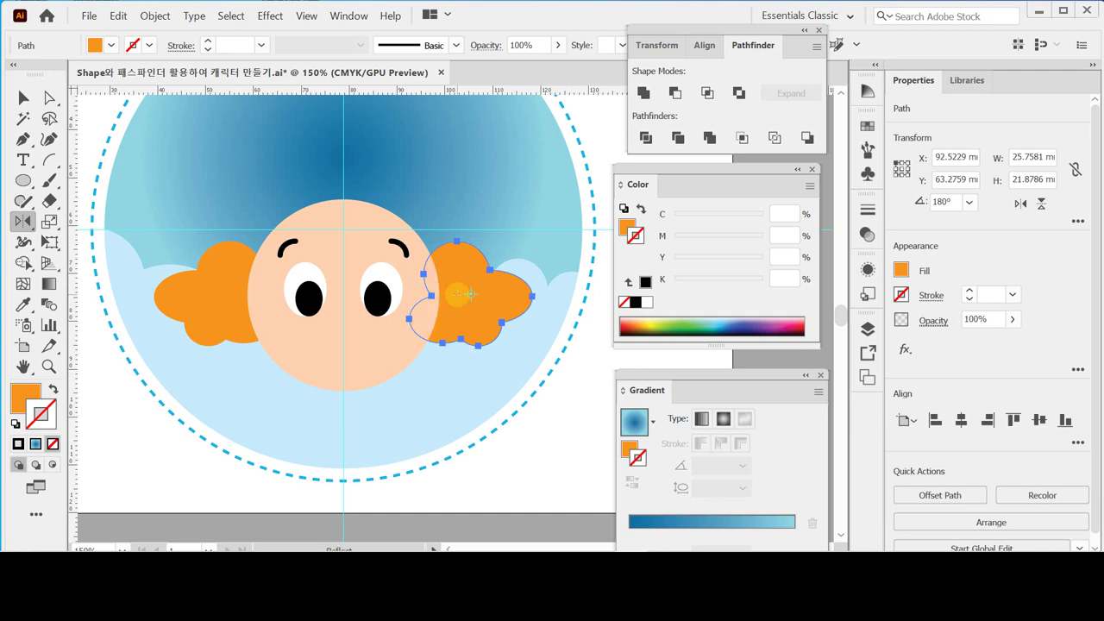
key("ctrl")
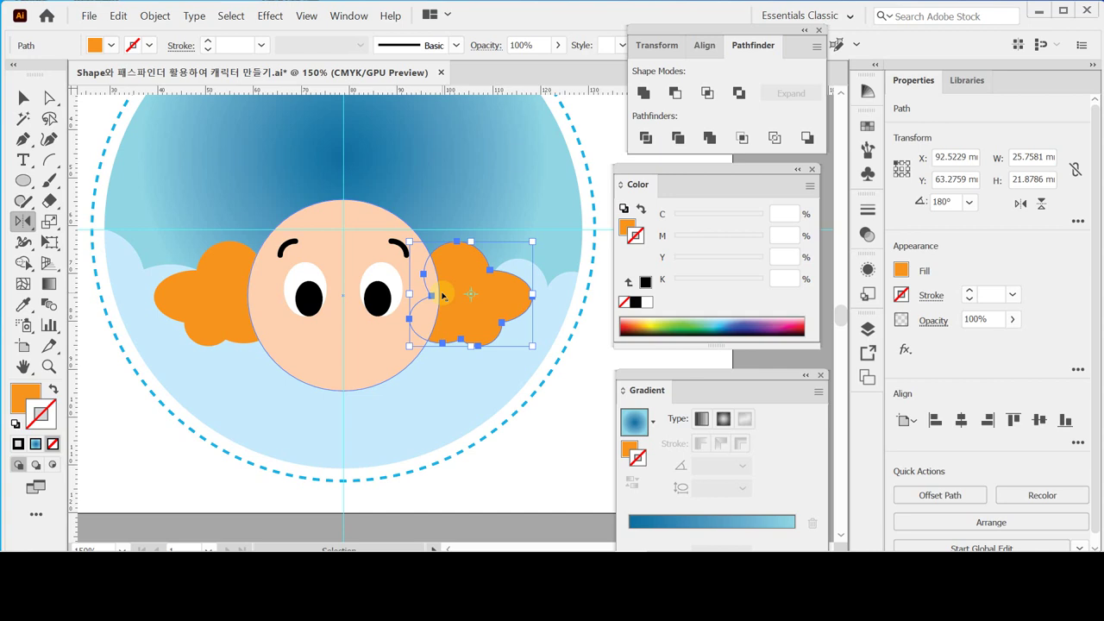
key("ctrl+s")
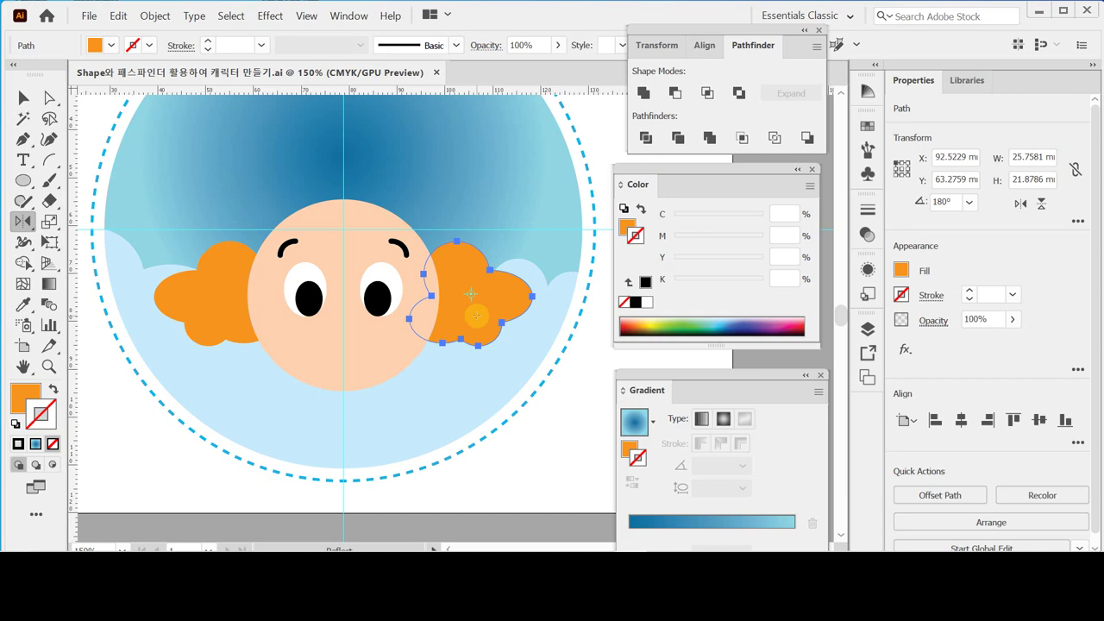
Duplicate the mirrored hair shape and place the copy over the top of the head
key("ctrl")
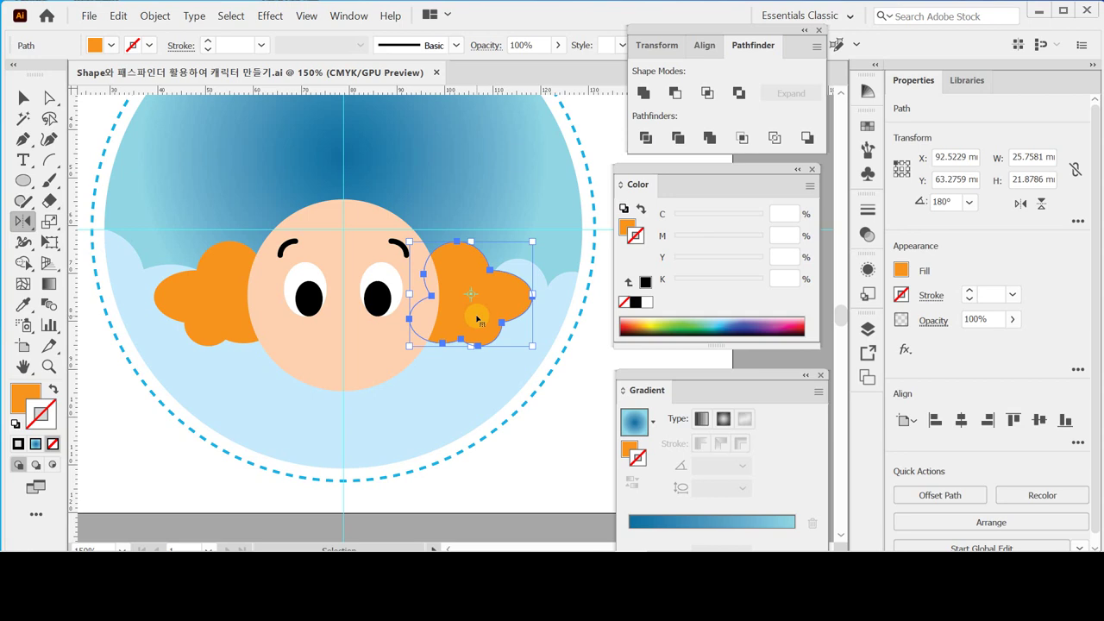
left_click_drag(480, 321, 327, 228)
left_click(367, 249)
left_click_drag(483, 313, 410, 239)
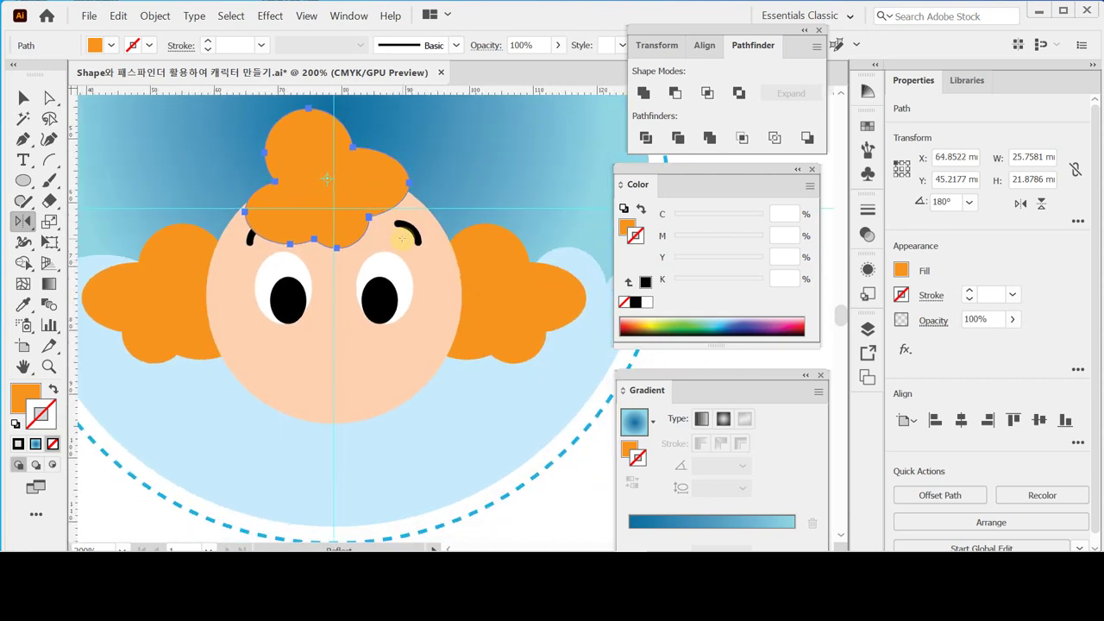
Scale the hair copy on top of the head uniformly to 50%
left_click(46, 222)
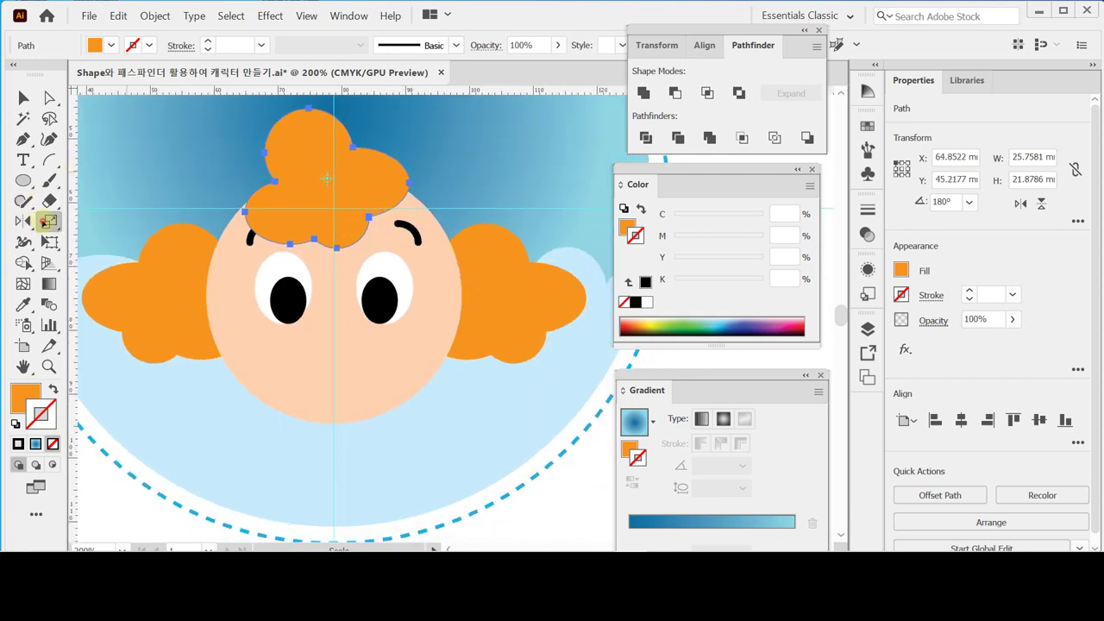
double_click(47, 222)
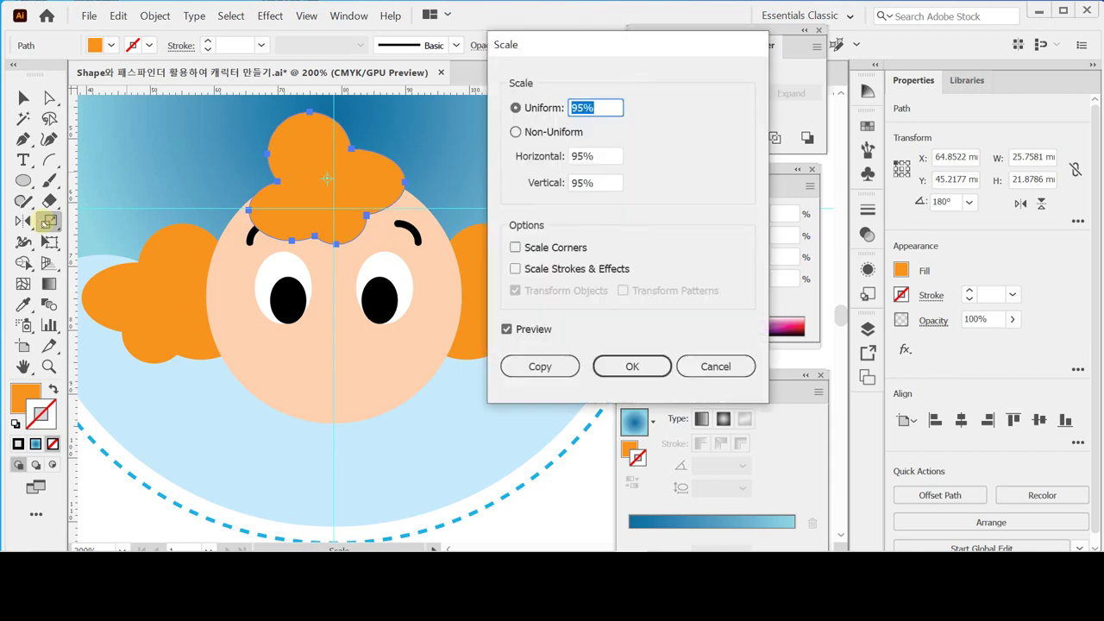
type("50")
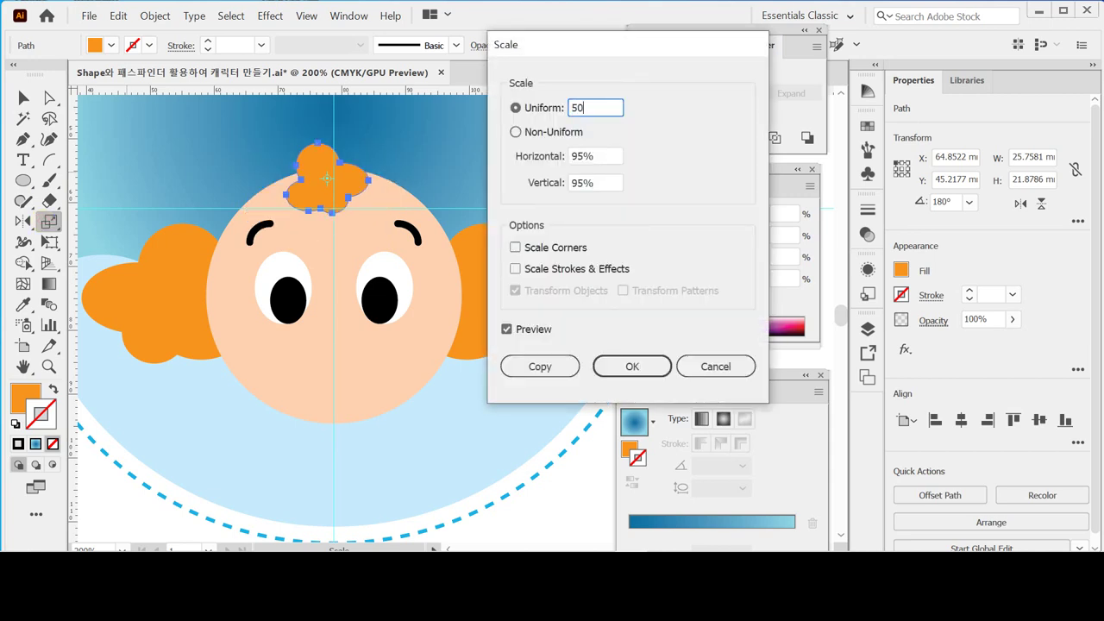
key("Return")
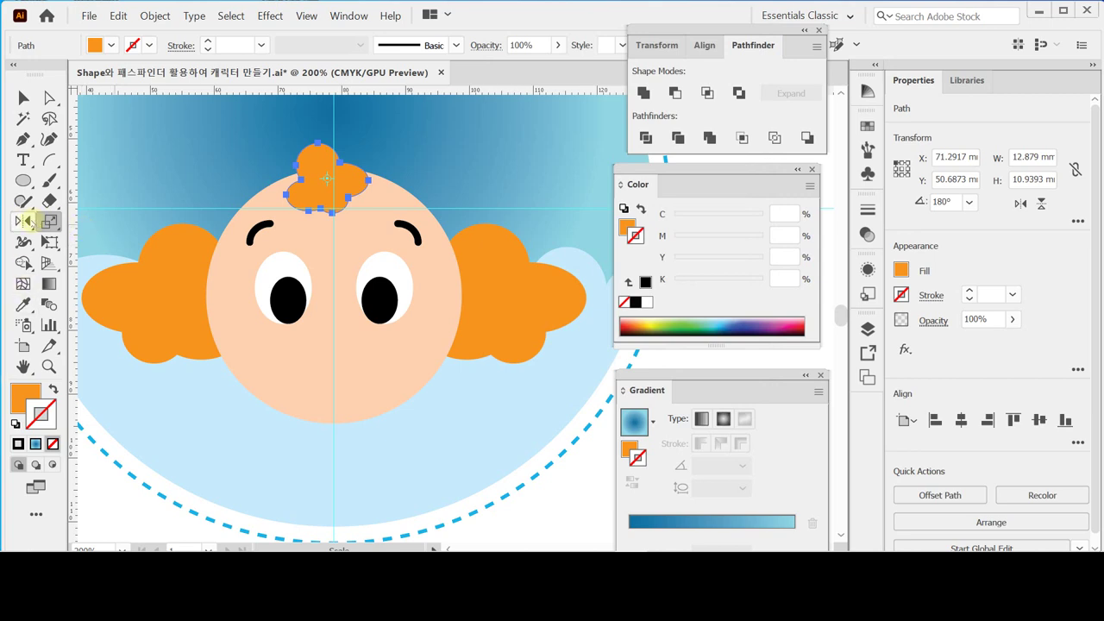
Detach the Rotate and Reflect tools as a floating toolbar and rotate the small hair tuft by -90°
left_click(29, 221)
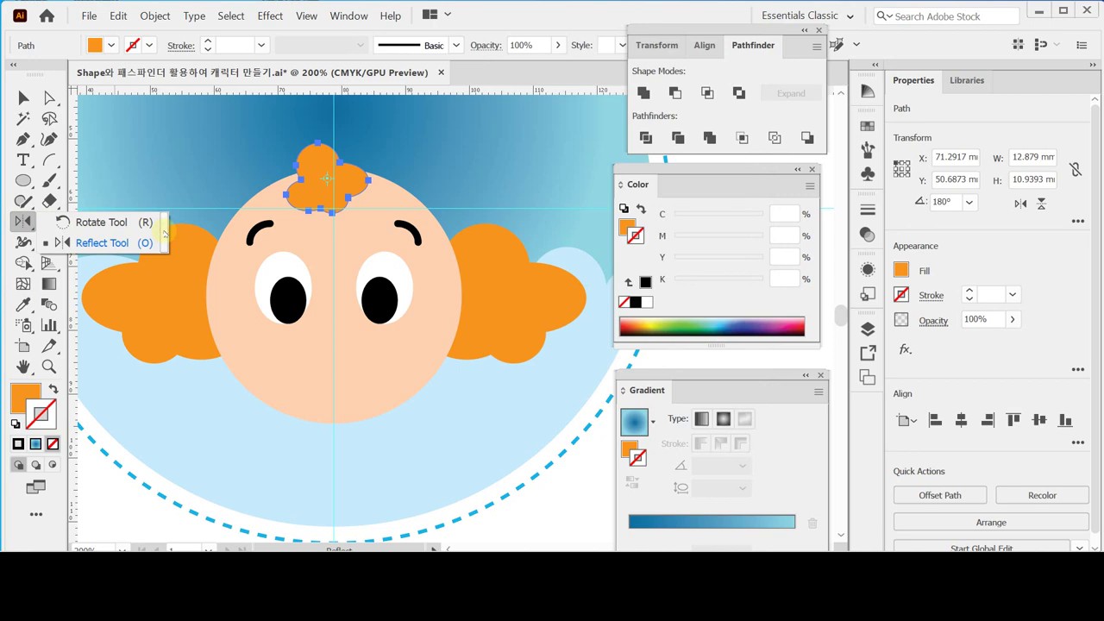
left_click(164, 233)
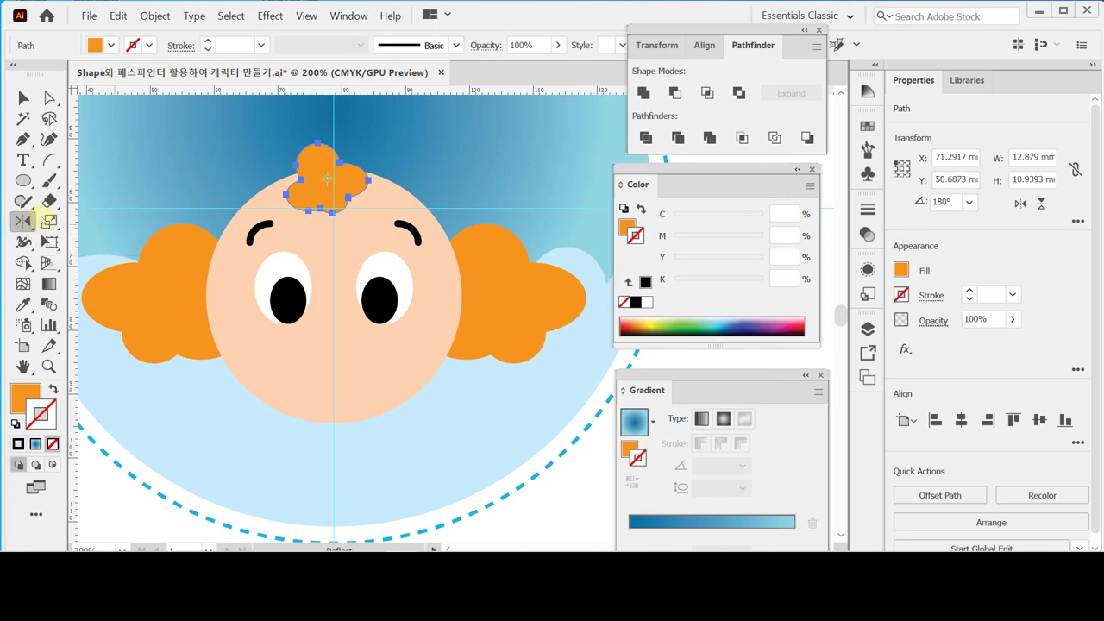
left_click_drag(48, 238, 111, 148)
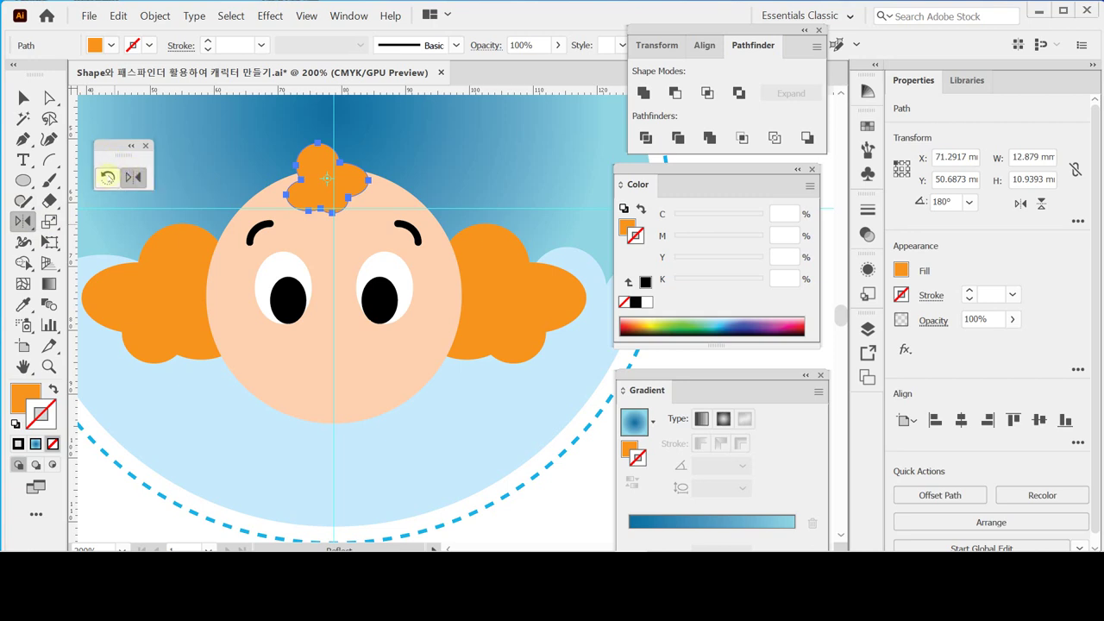
double_click(107, 179)
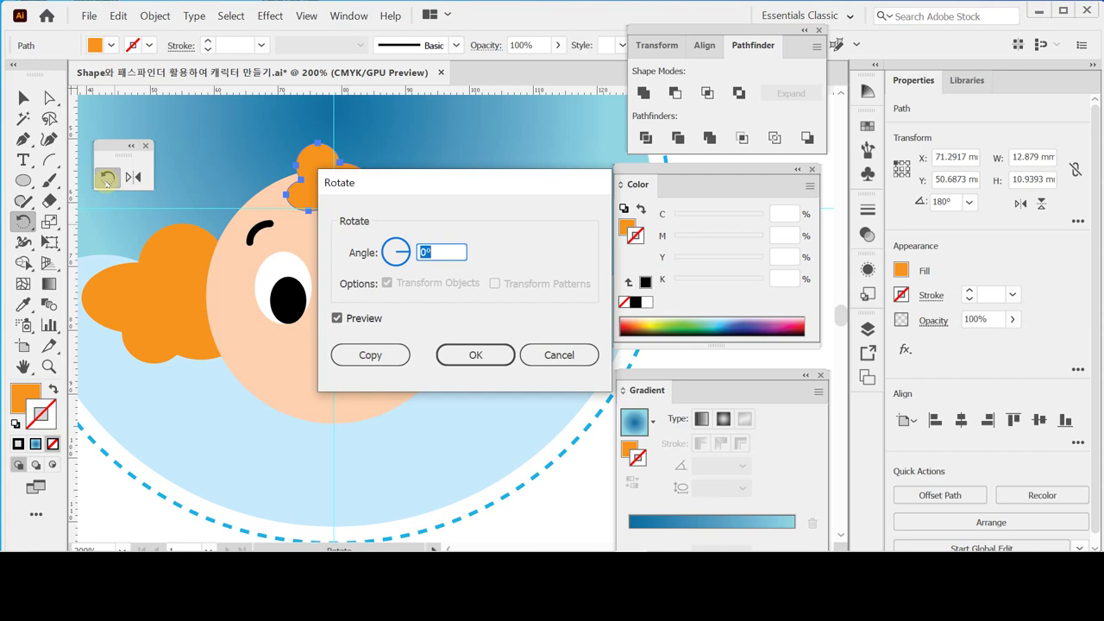
type("-90")
left_click_drag(407, 179, 545, 172)
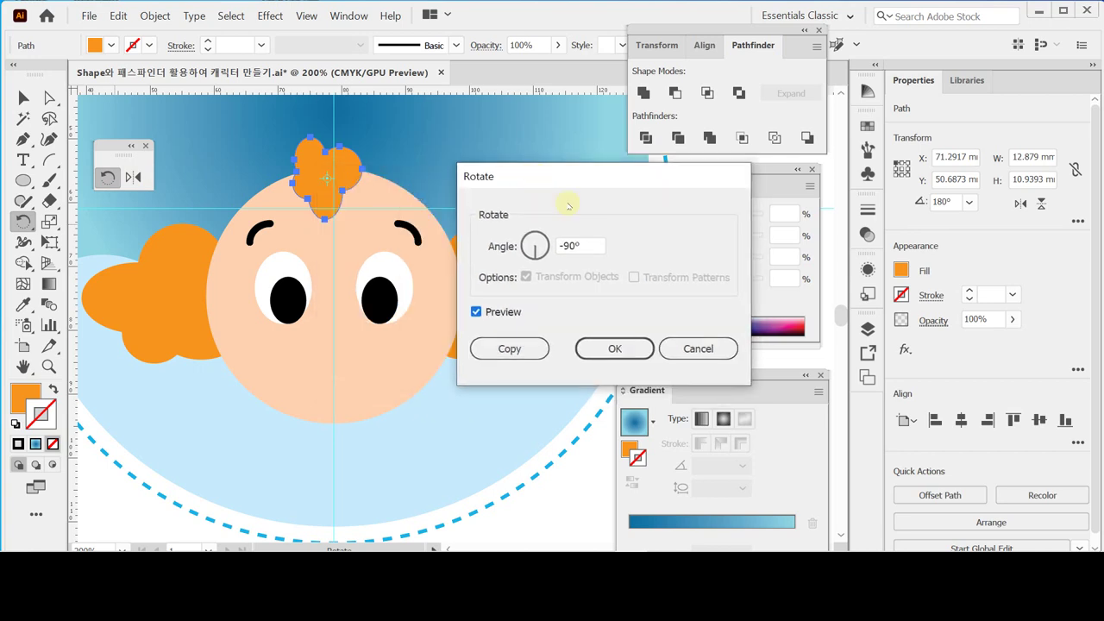
left_click(602, 357)
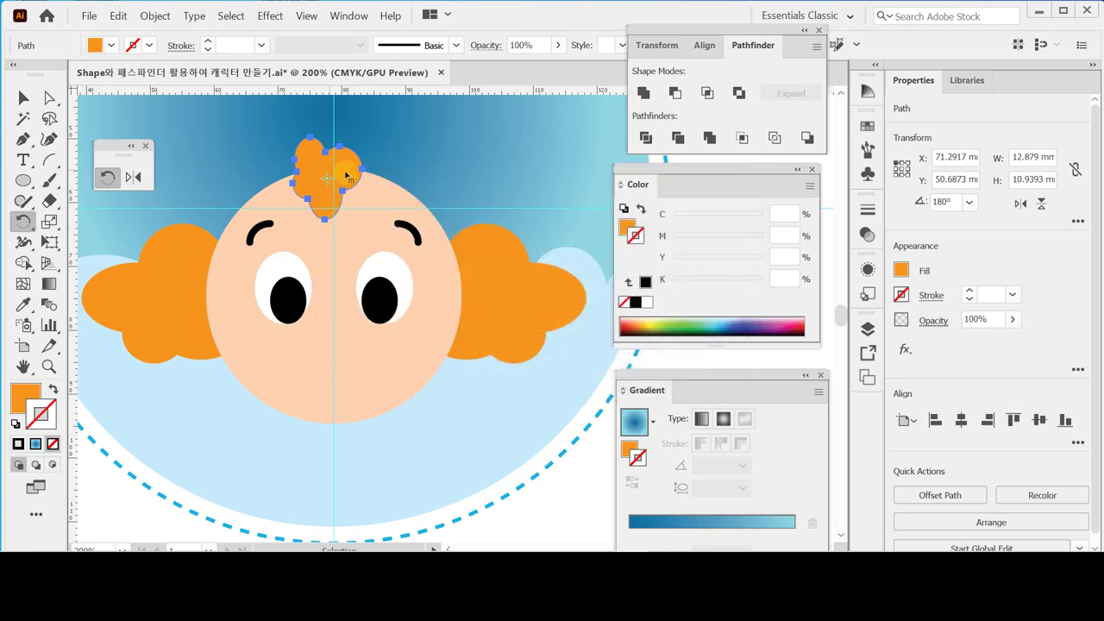
Move the small hair tuft down onto the forehead and nudge it into place on the vertical center guide near the face's upper edge
left_click_drag(345, 178, 358, 211)
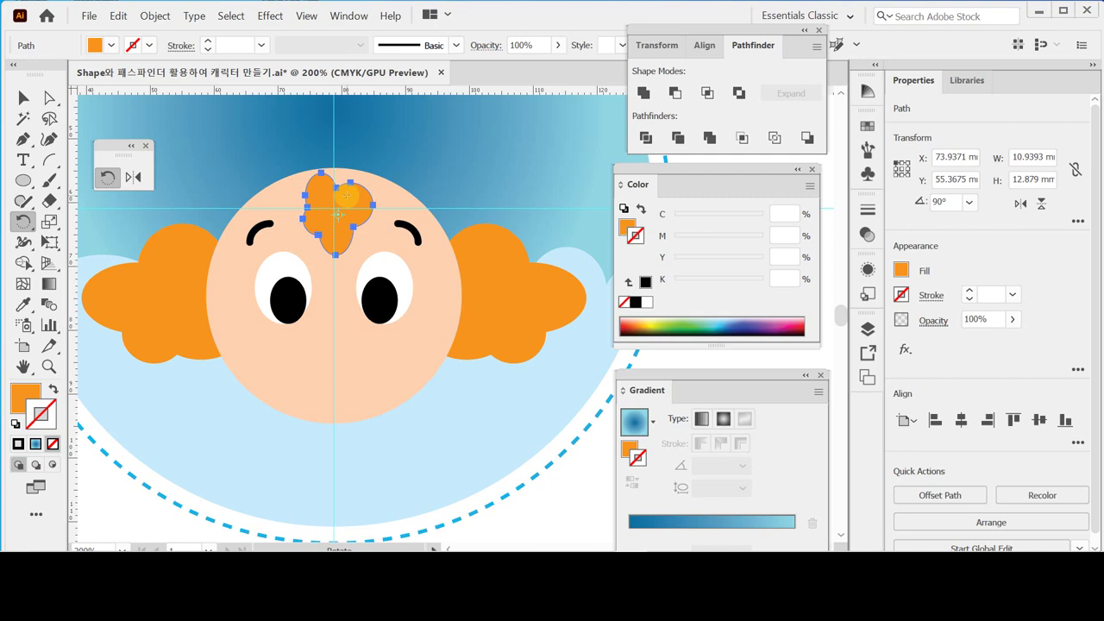
key("Up")
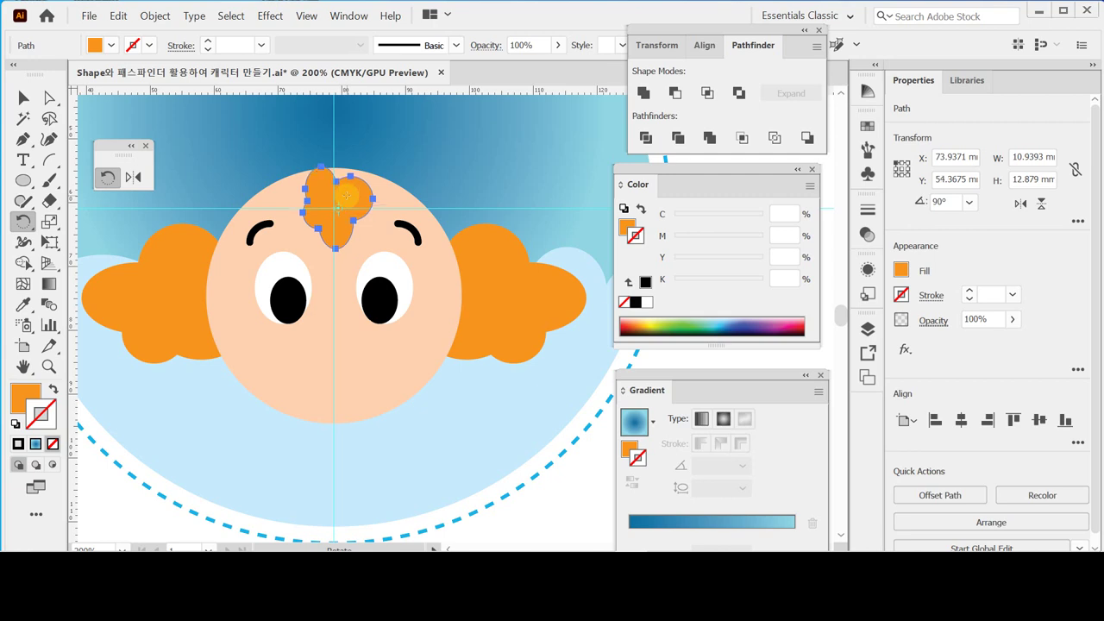
key("Down")
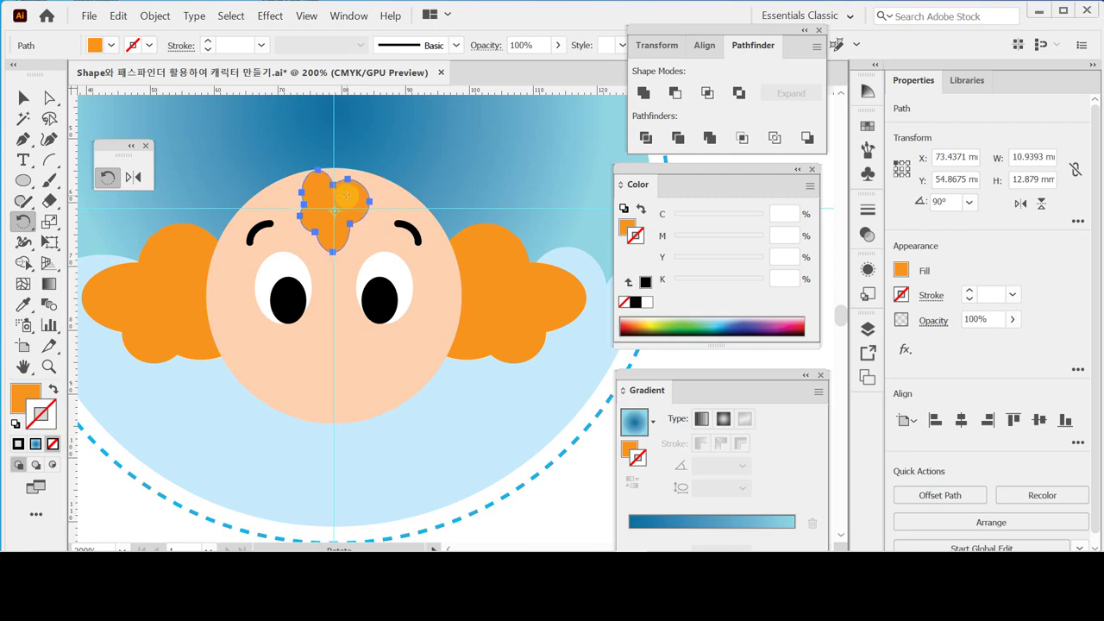
key("Up")
key("Right")
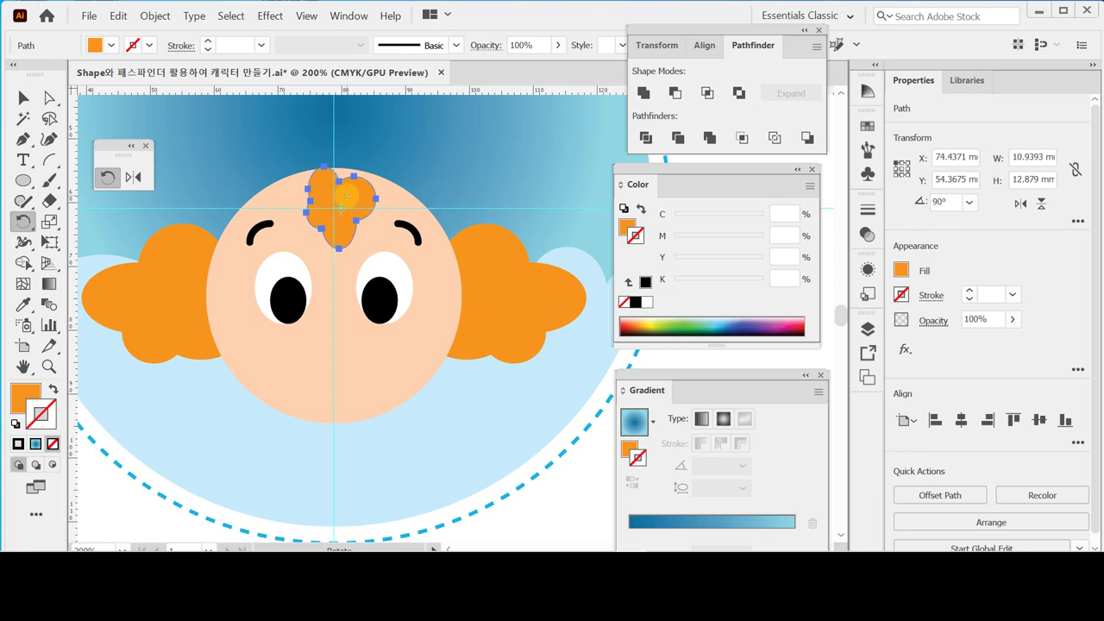
key("Left")
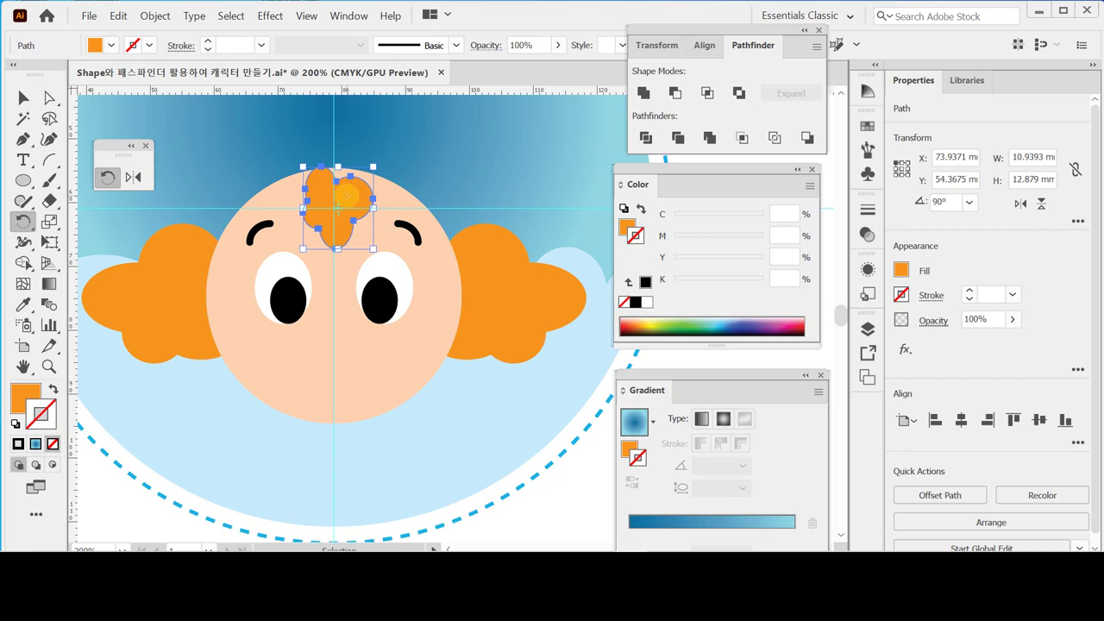
Save the document and create a 35 mm wide, 17 mm high ellipse centered on the vertical guide over the lower face
key("ctrl+s")
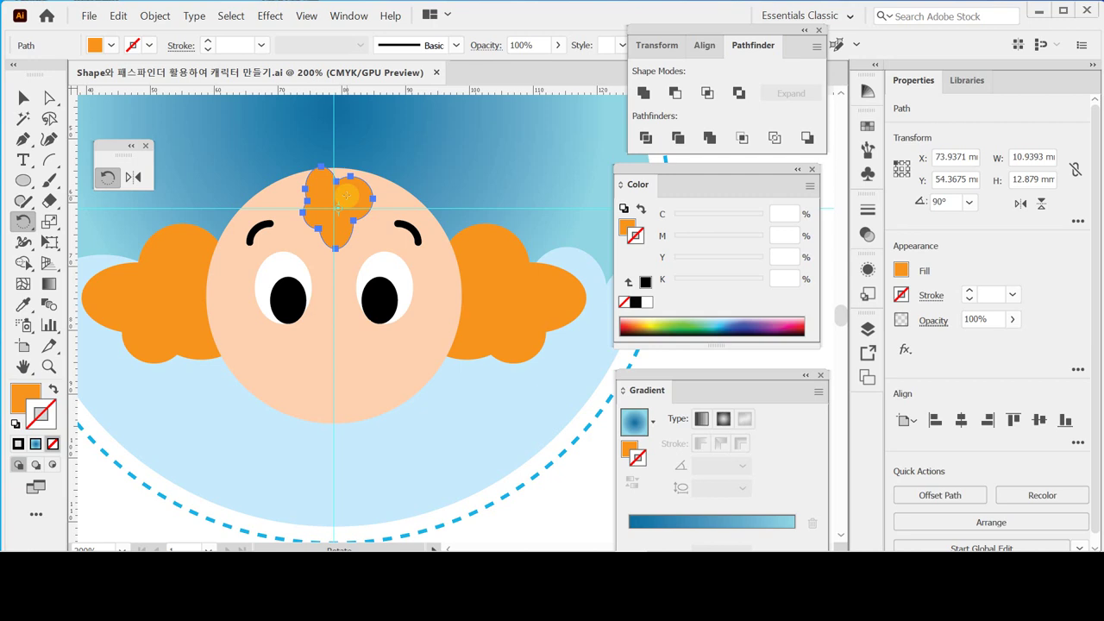
key("l")
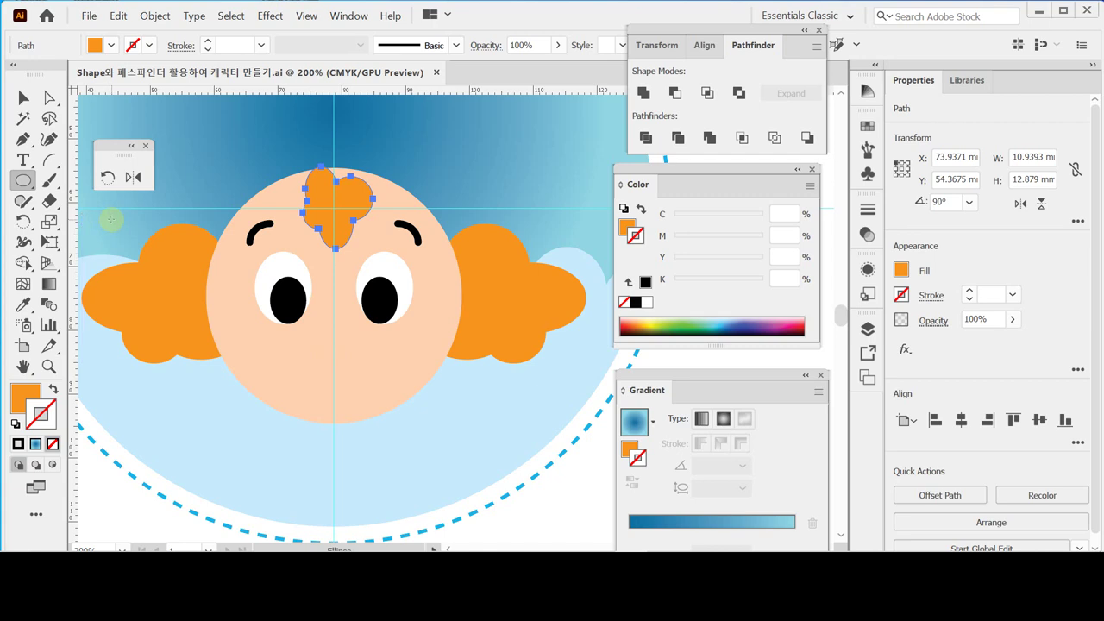
left_click(334, 362)
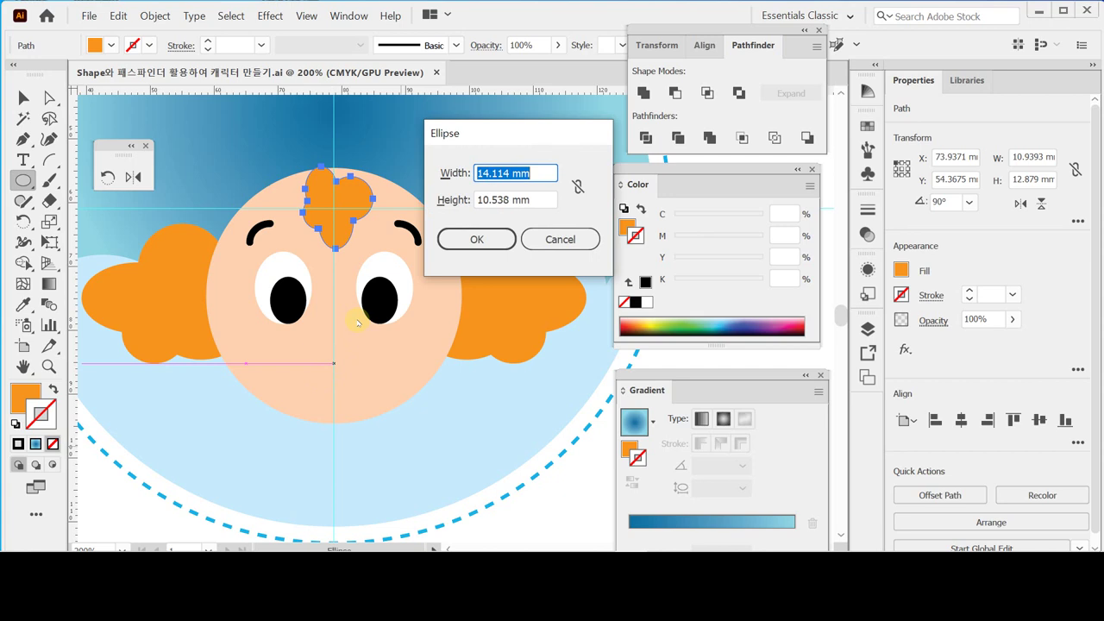
type("35")
key("Tab")
type("1")
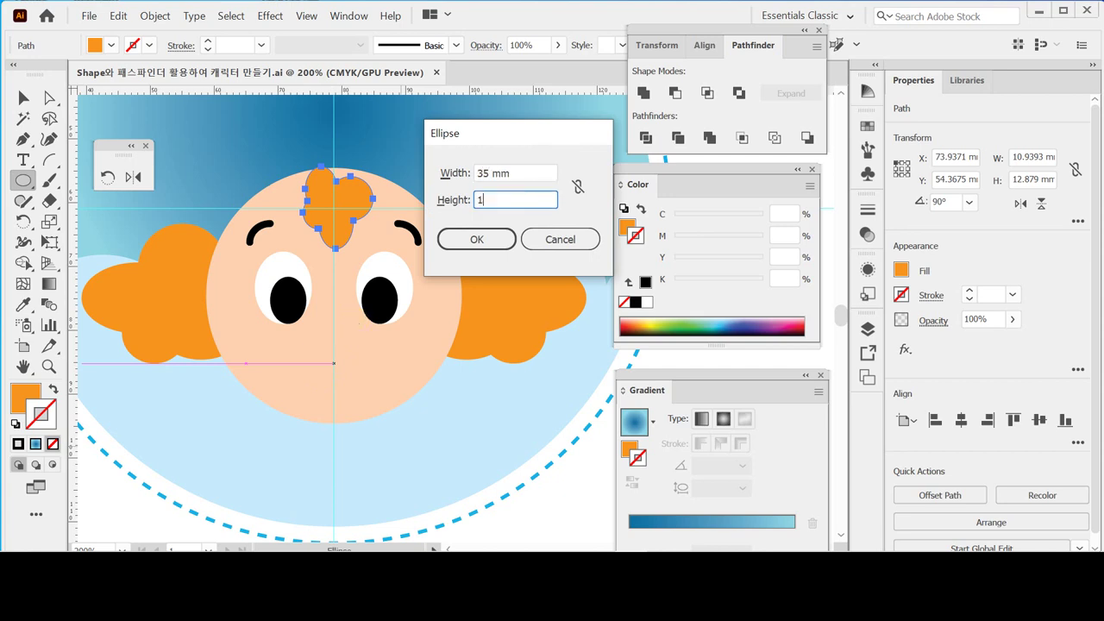
type("7")
key("Return")
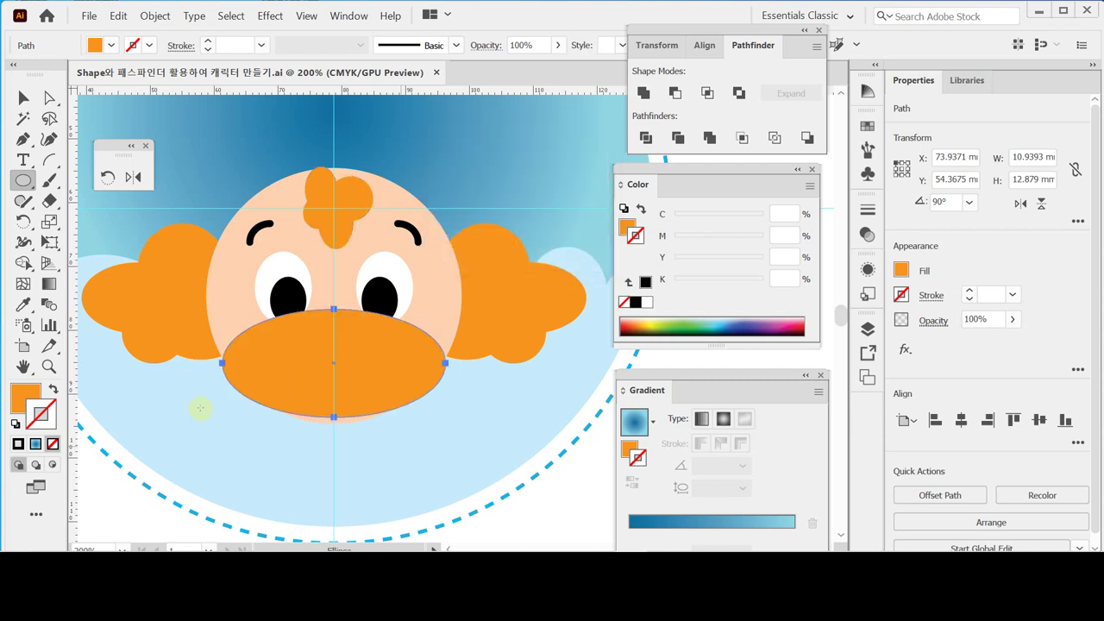
Apply the default white fill and black 1 pt stroke to the mouth ellipse and nudge it up 2 mm
left_click(14, 425)
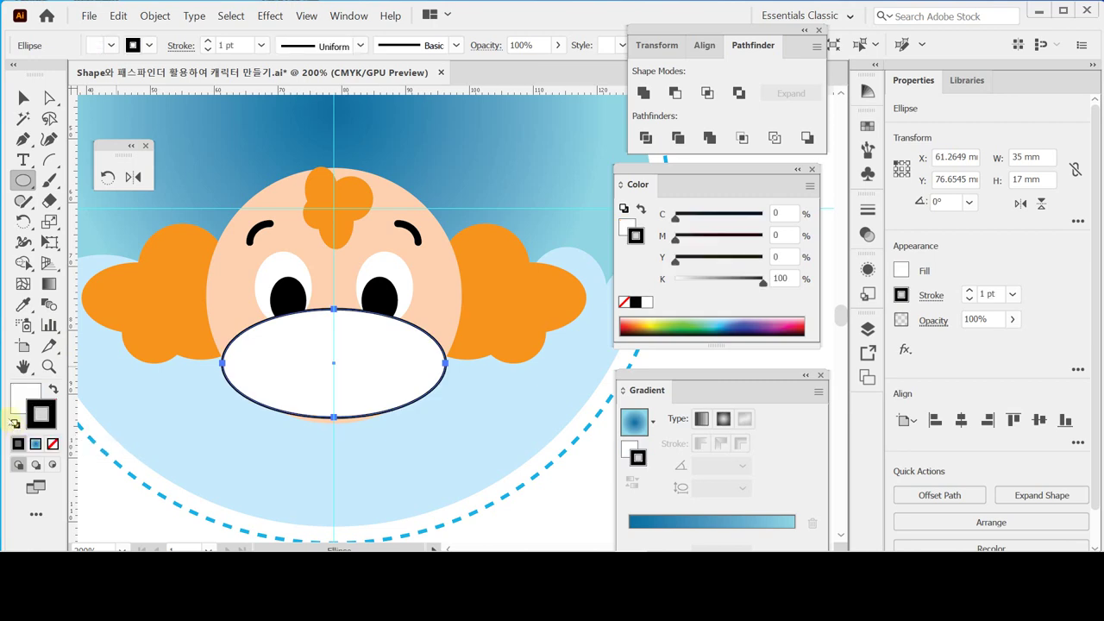
key("Up")
key("Up")
key("Up")
key("Up")
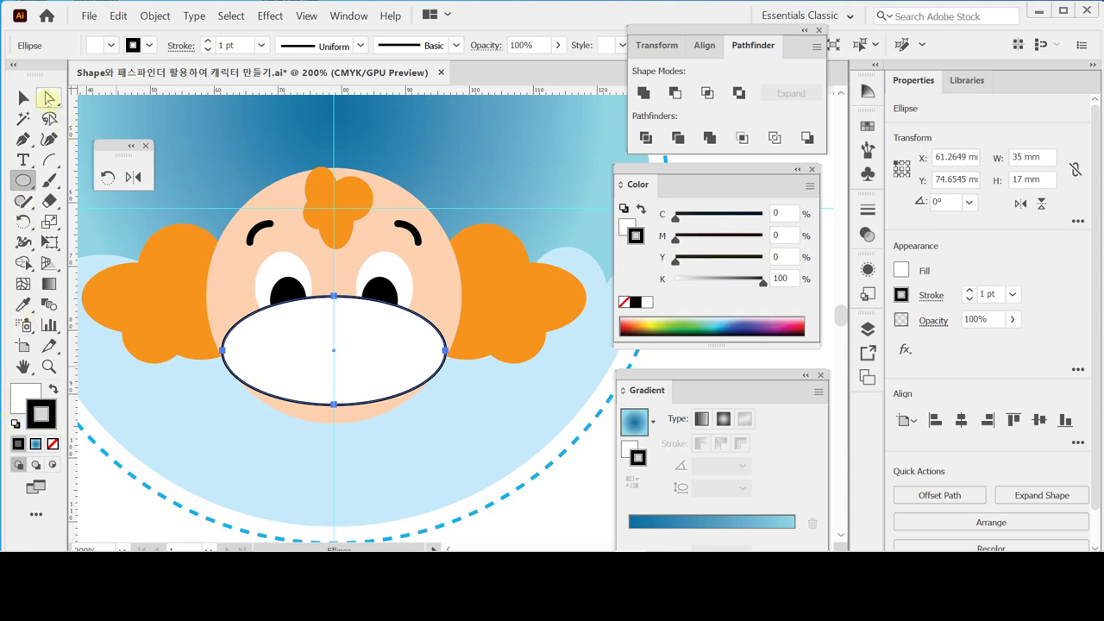
Directly select the bottom anchor point of the mouth ellipse and move it 6 mm down vertically
left_click(48, 97)
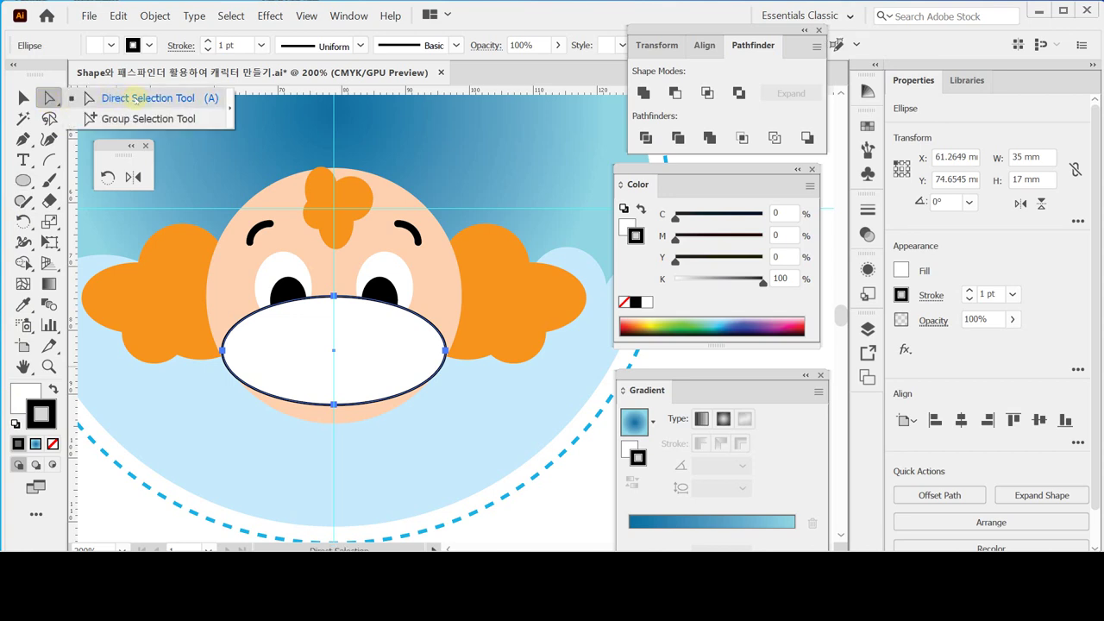
left_click(138, 97)
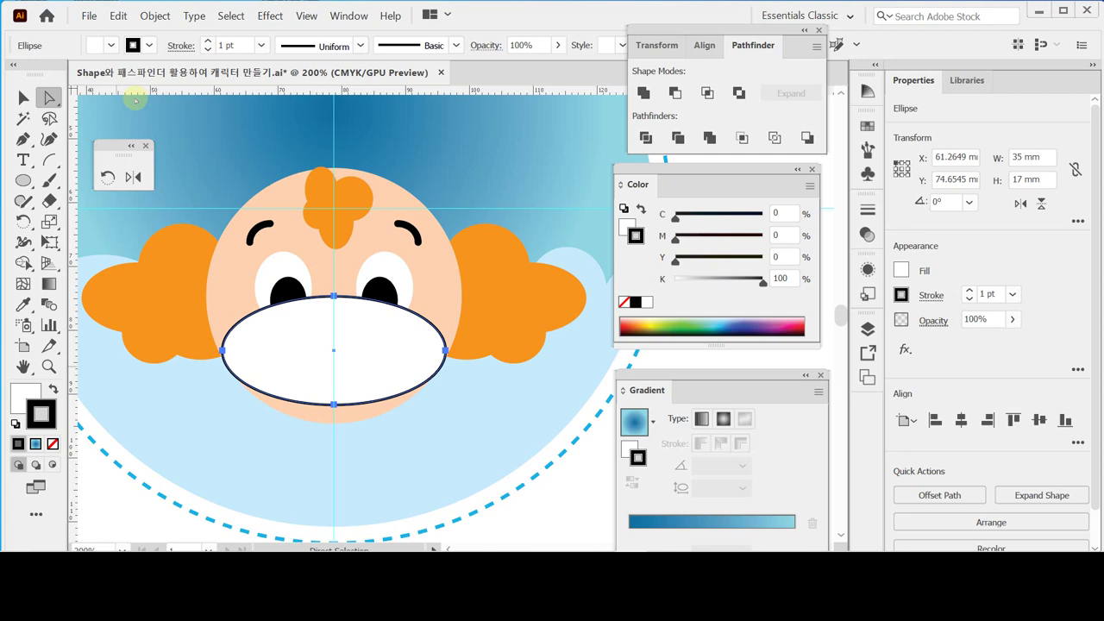
left_click(333, 405)
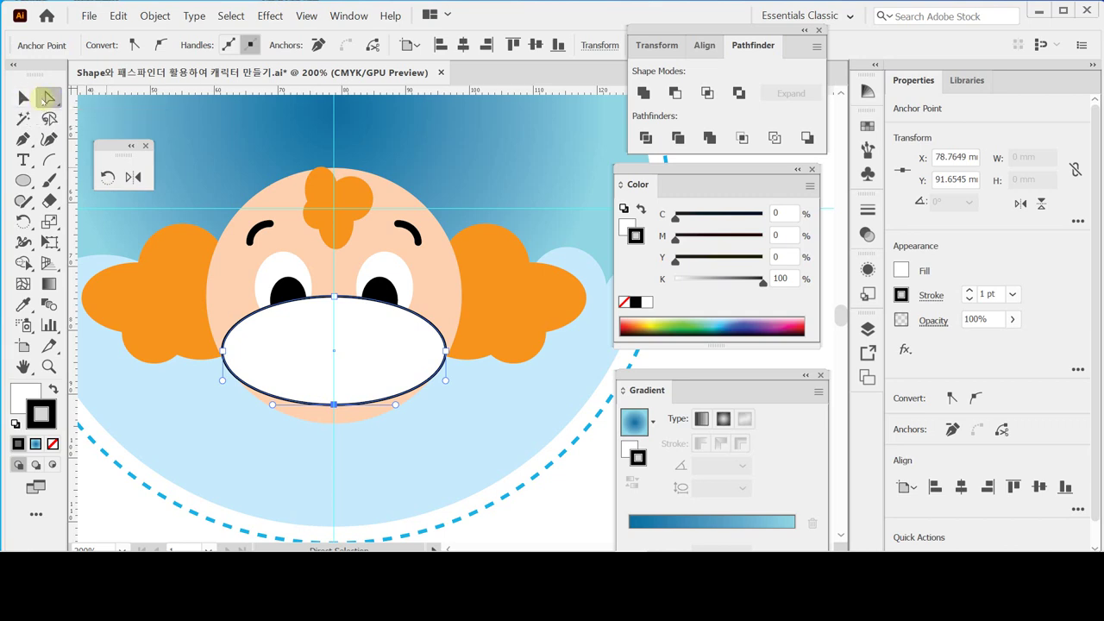
key("Up")
key("Return")
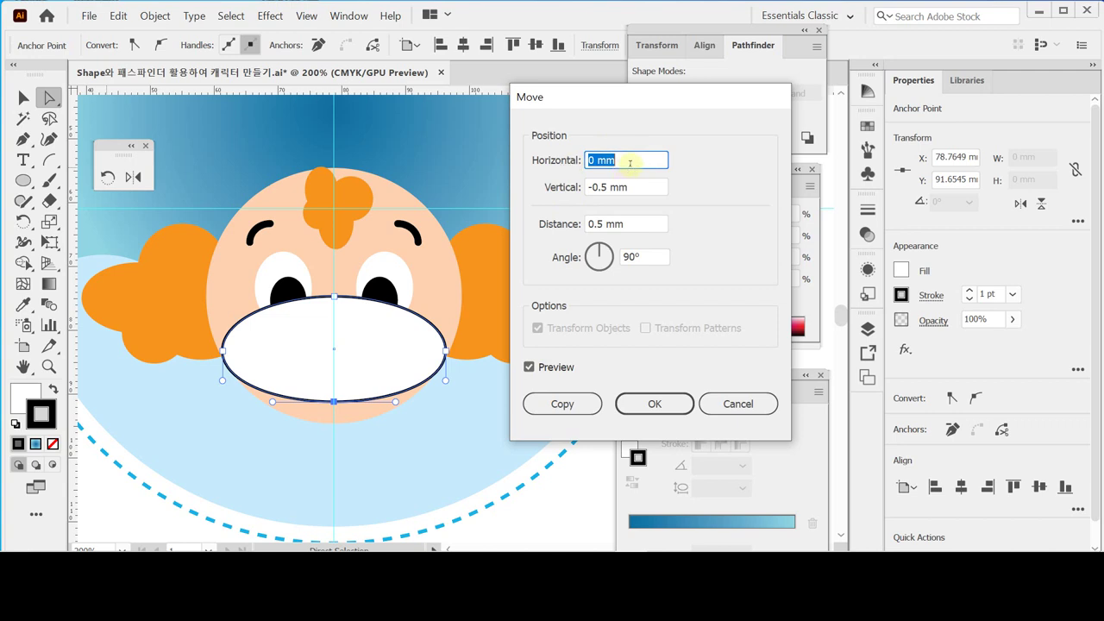
key("Tab")
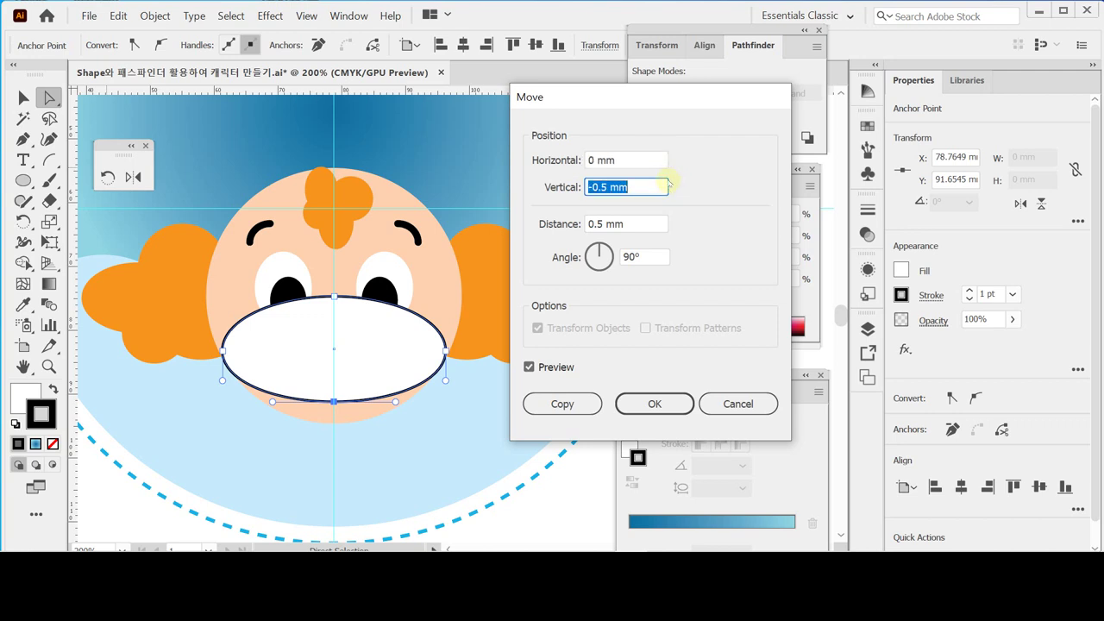
type("6")
left_click(589, 224)
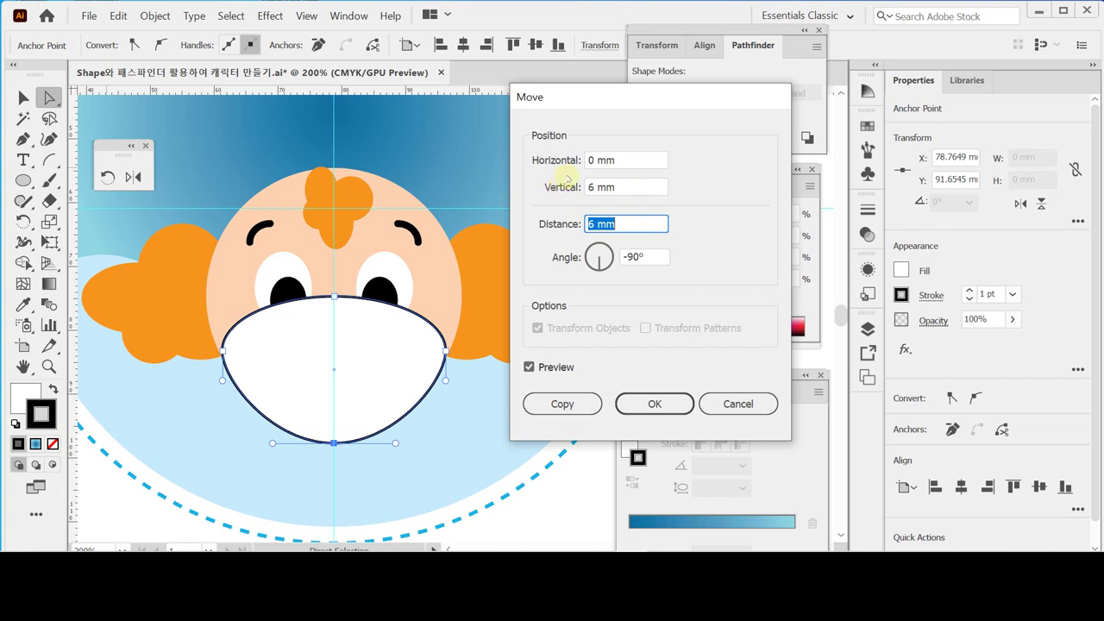
key("Return")
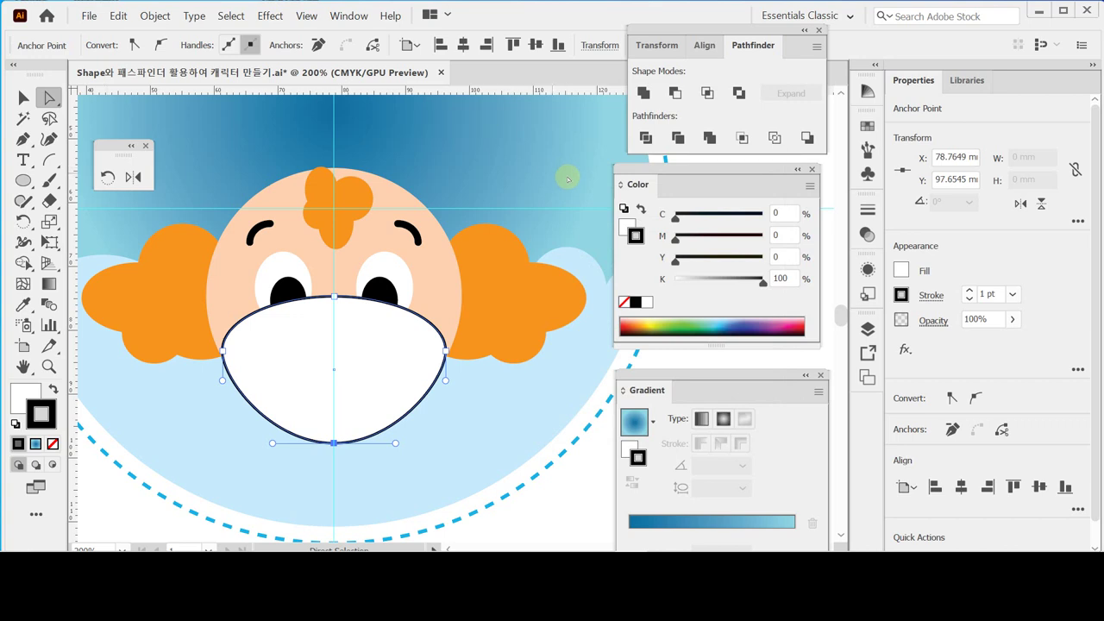
Move the top anchor point of the mouth ellipse 4 mm down vertically
left_click(335, 298)
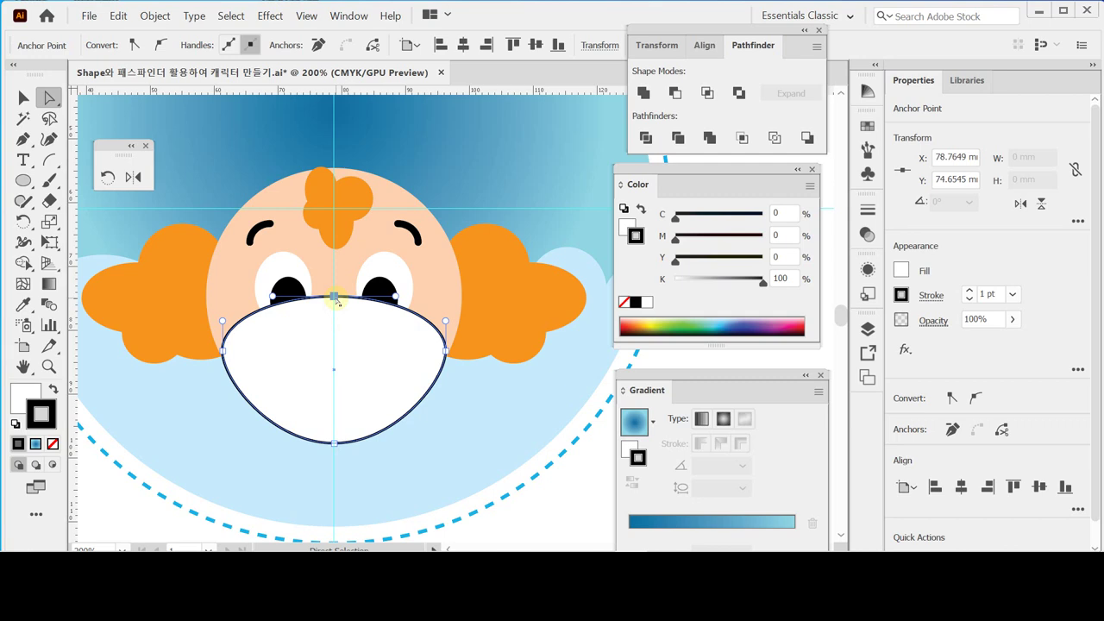
double_click(50, 98)
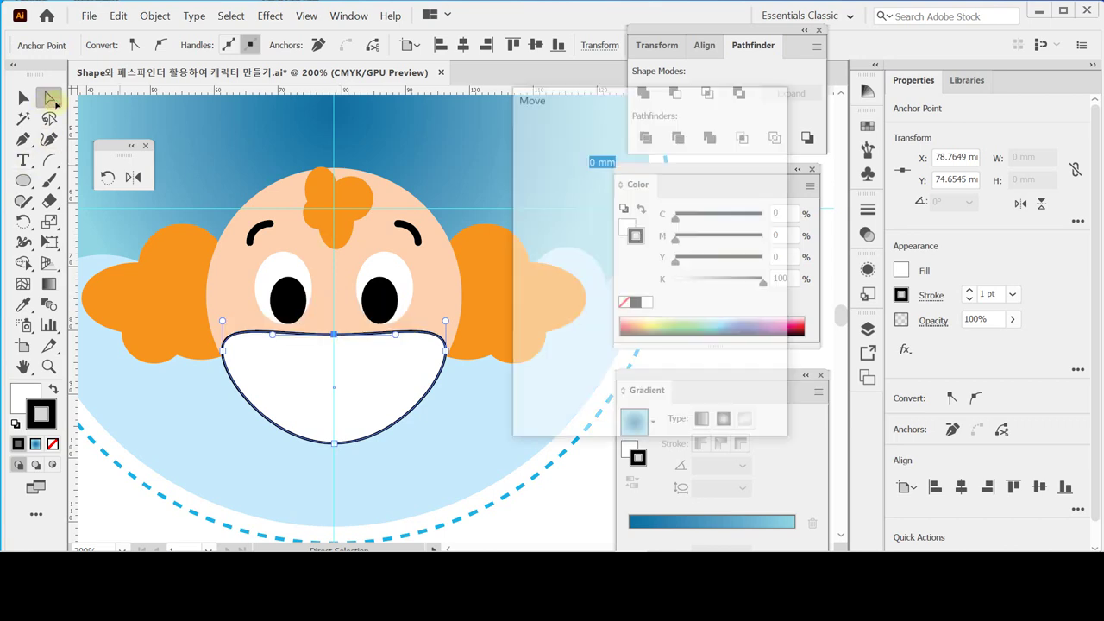
key("Tab")
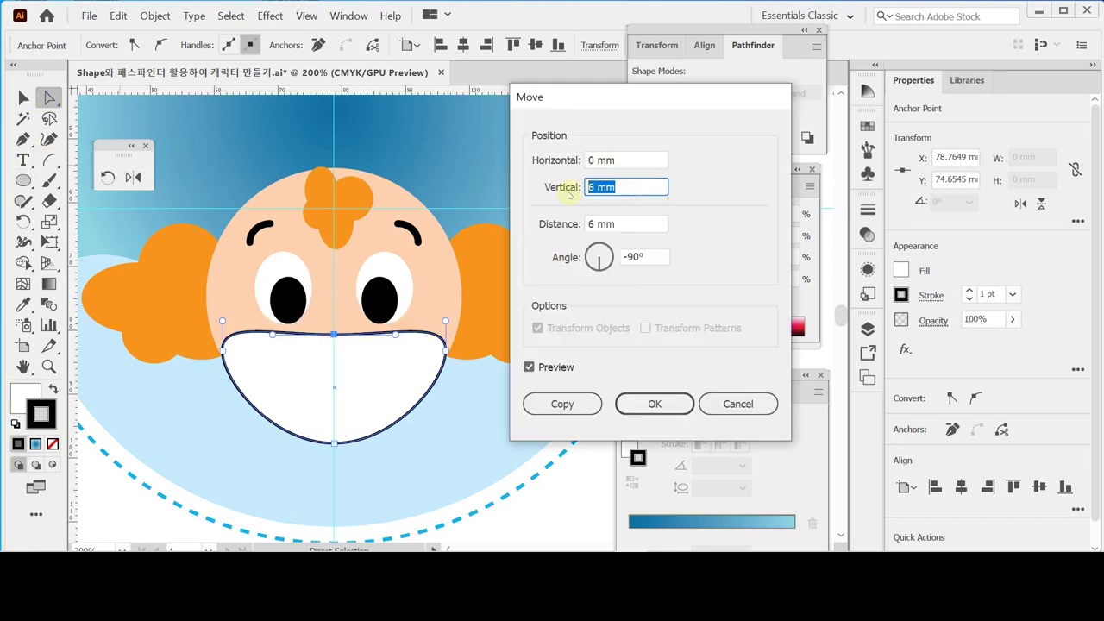
type("4")
key("Tab")
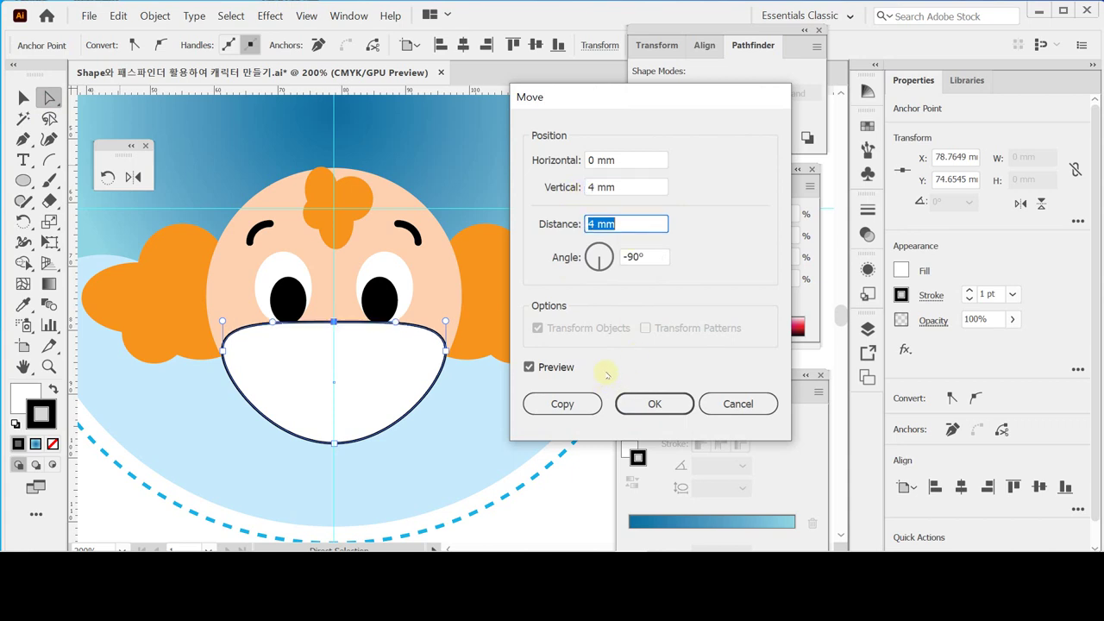
left_click(641, 407)
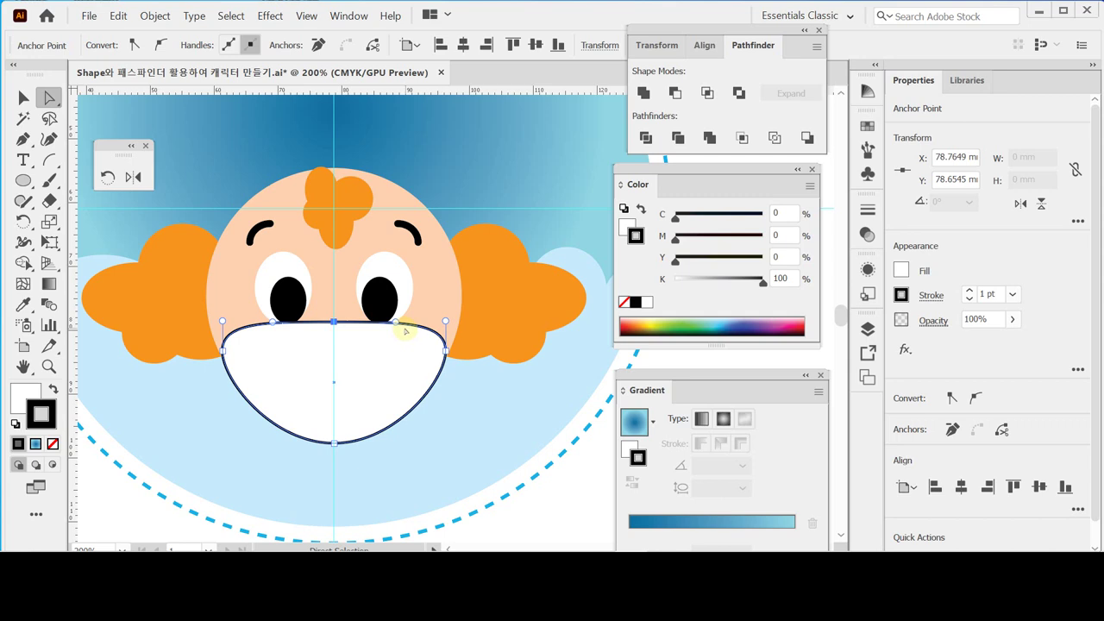
Bend both direction handles of the mouth's top anchor upward independently and symmetrically, forming a V-shaped dip at the center
left_click(349, 335)
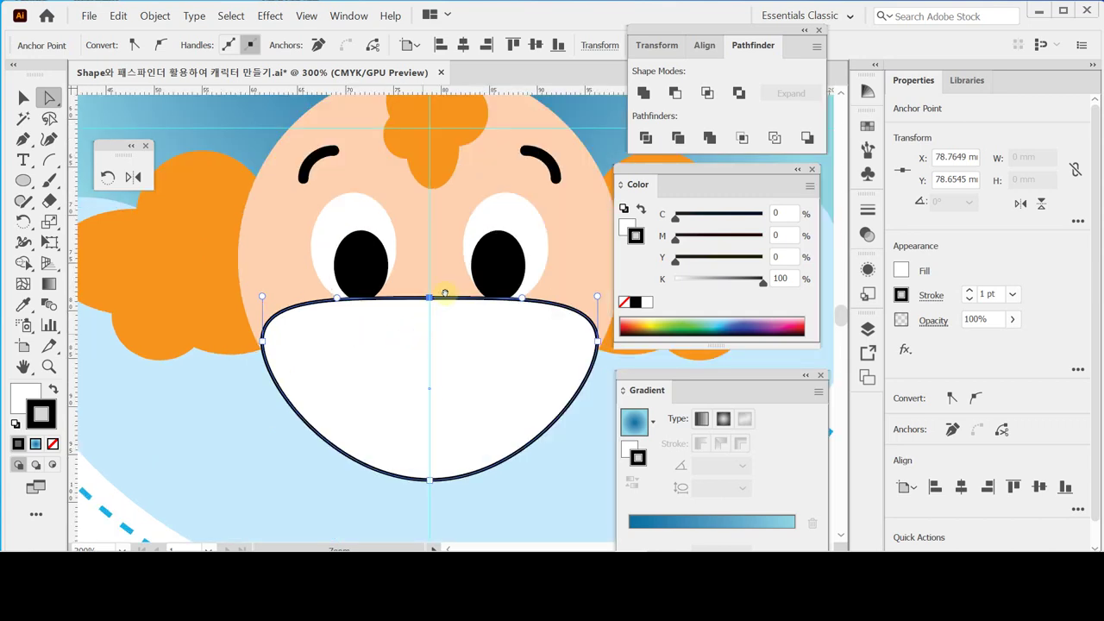
left_click(444, 295)
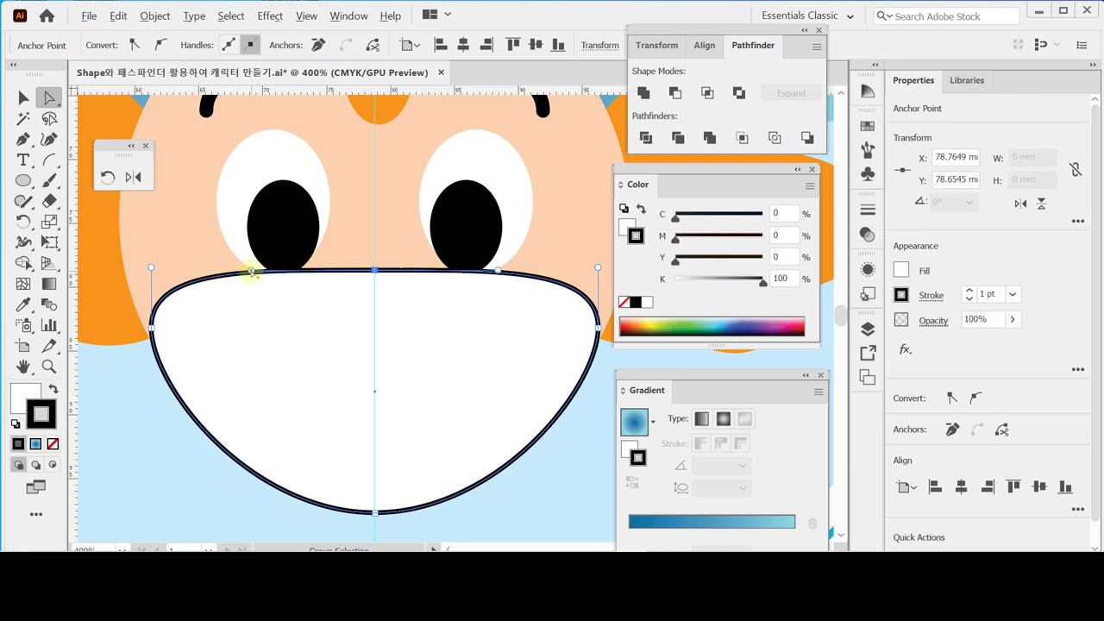
left_click_drag(248, 271, 223, 224)
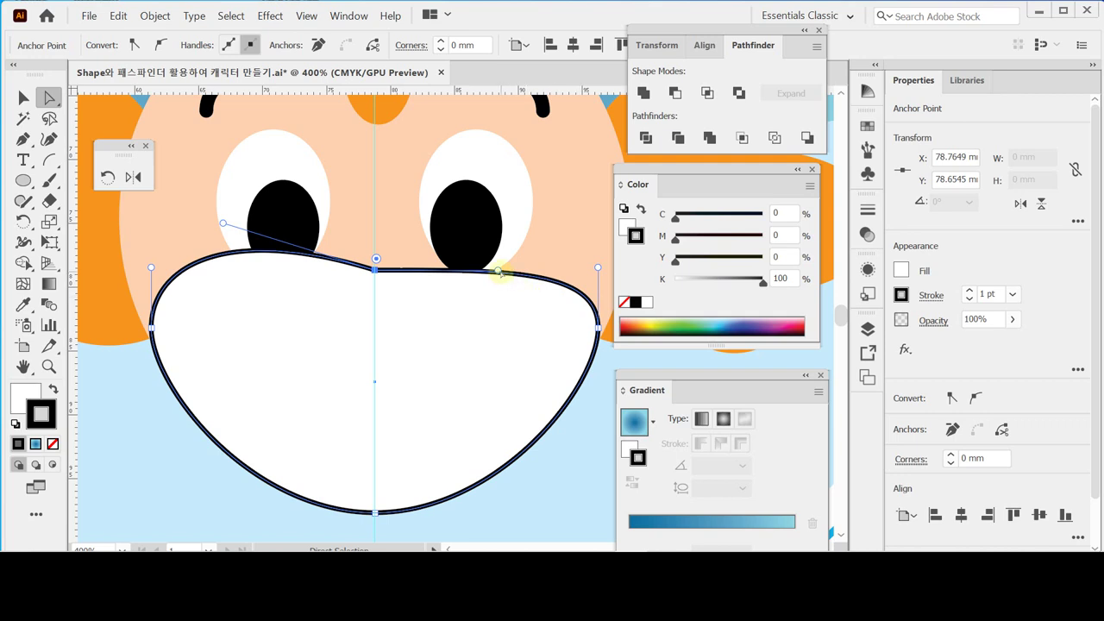
left_click_drag(498, 273, 535, 221)
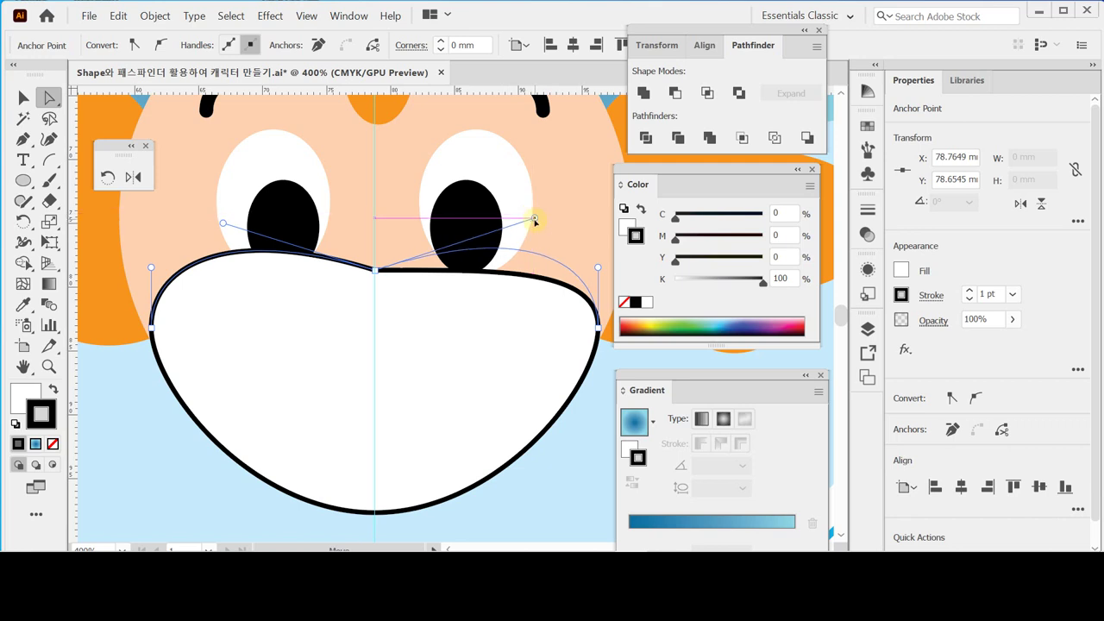
left_click_drag(535, 221, 535, 221)
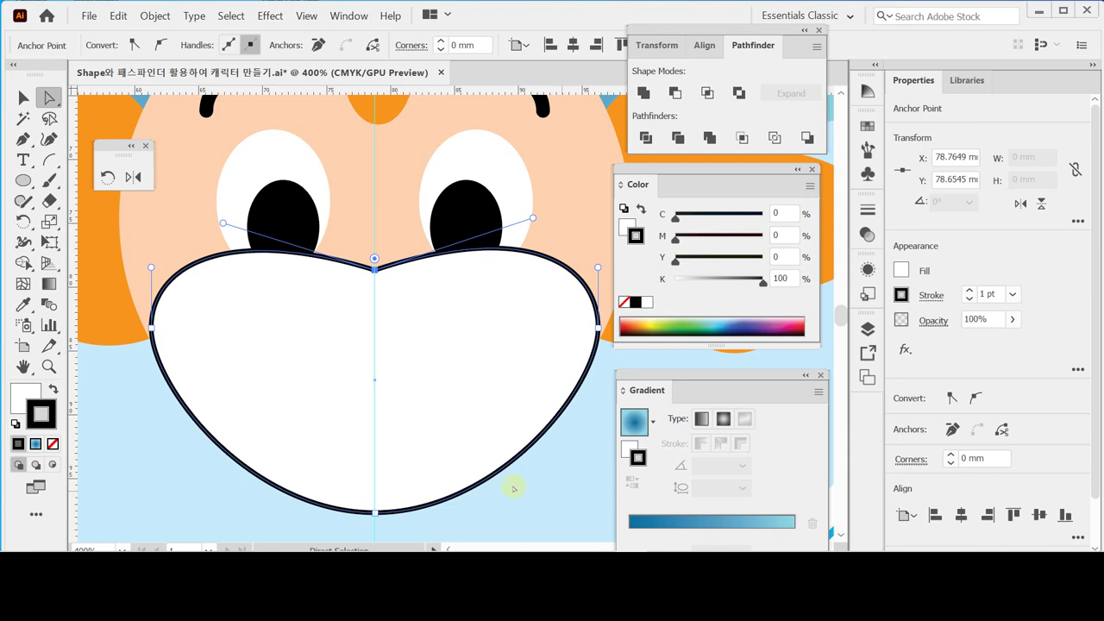
Create an inner copy of the mouth outline with Offset Path, using an offset of -2.5 mm and Miter joins
key("ctrl+minus")
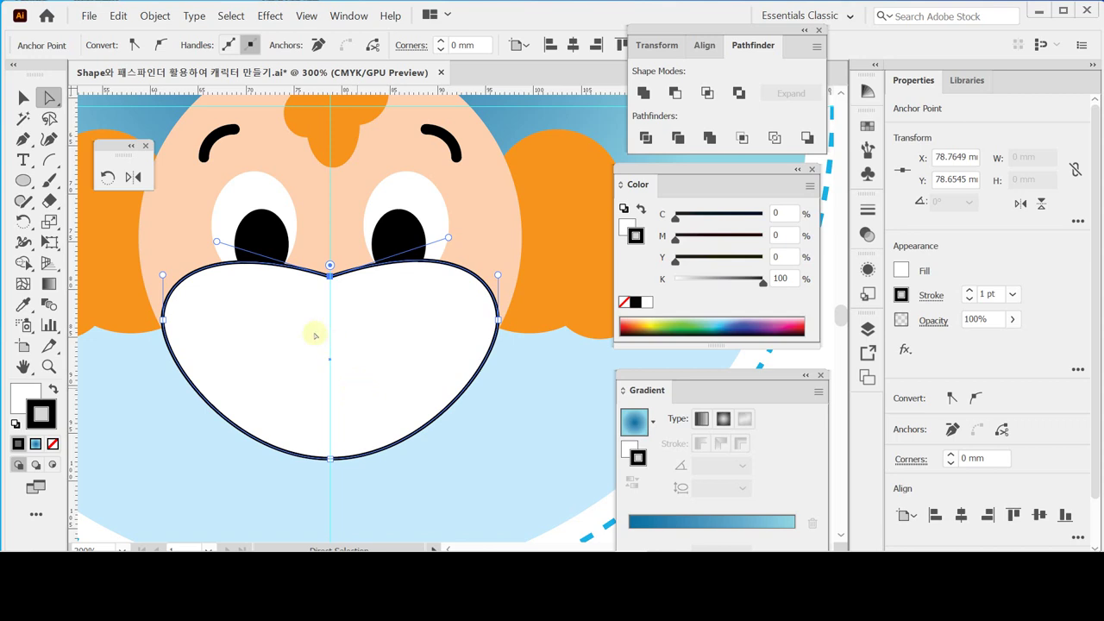
left_click(155, 17)
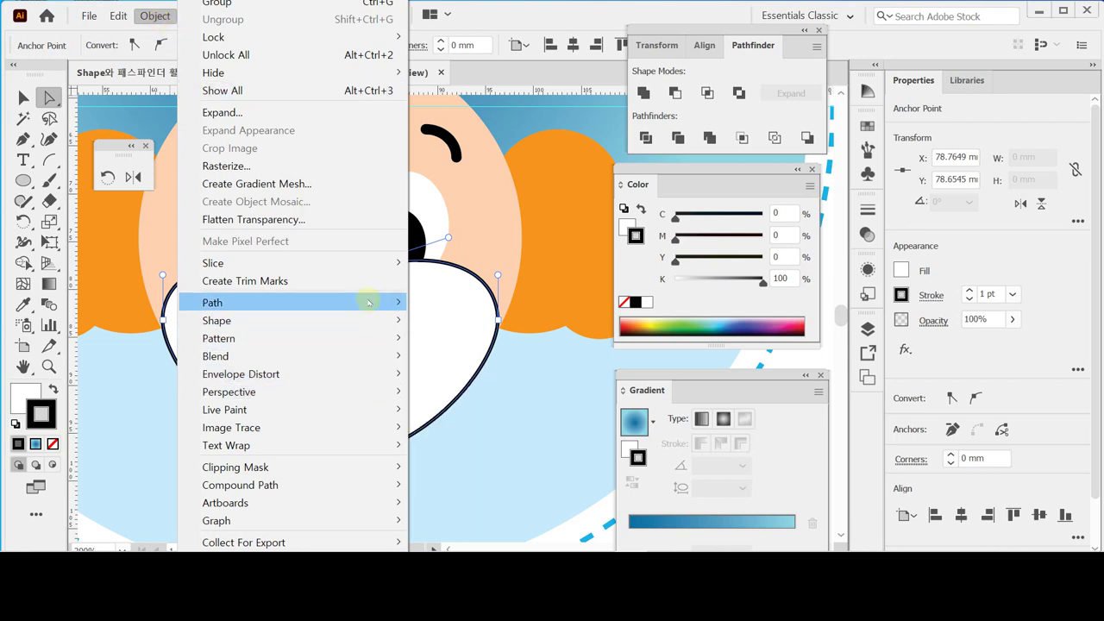
mouse_move(369, 302)
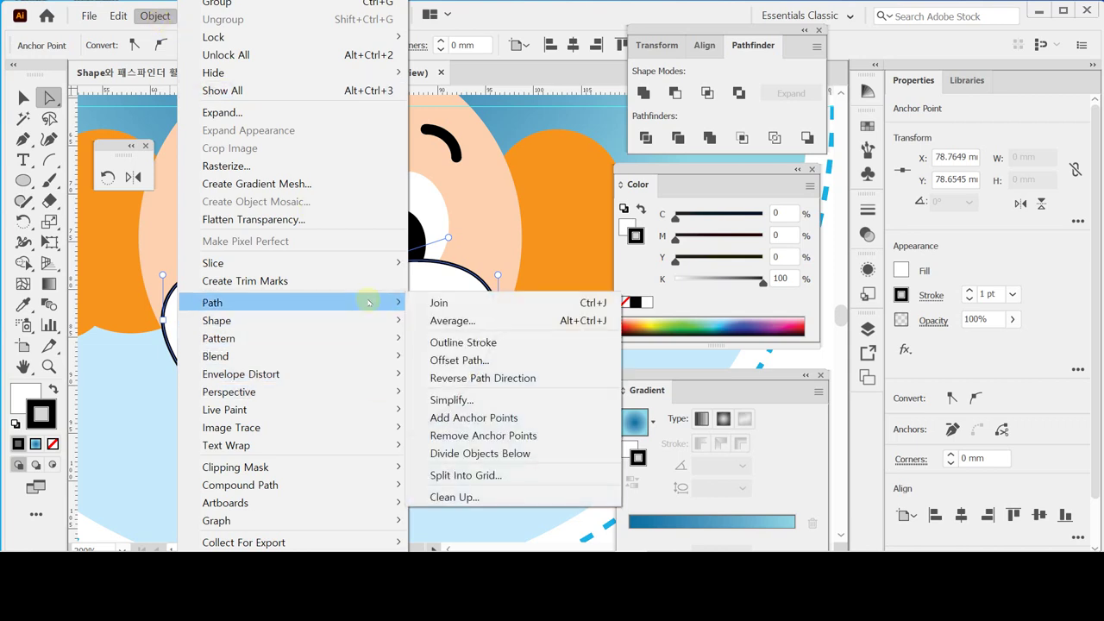
left_click(501, 359)
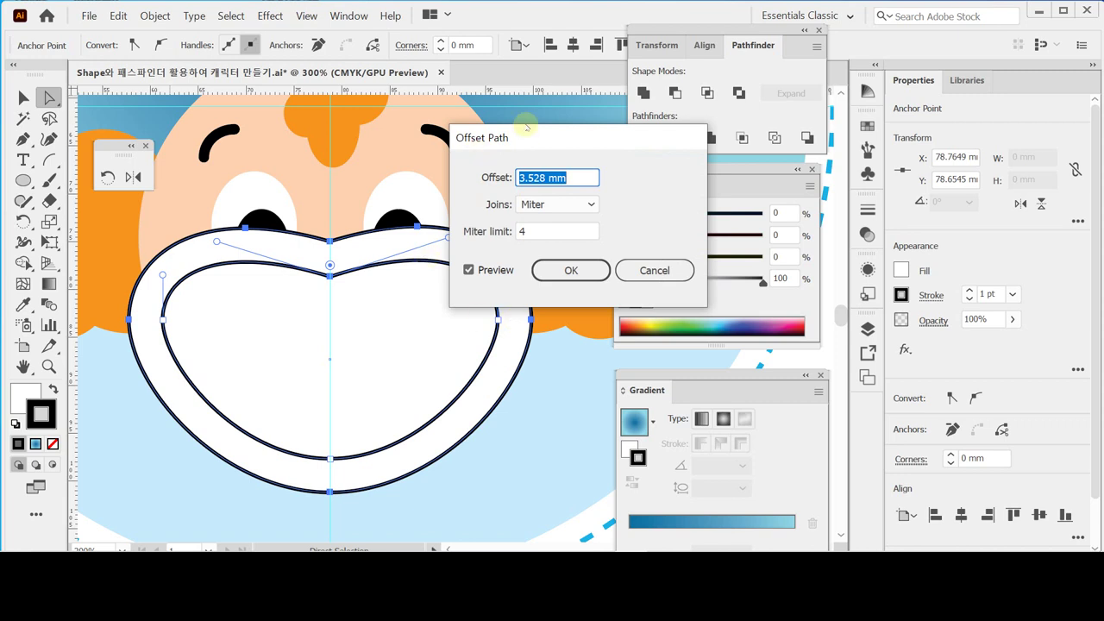
left_click_drag(525, 141, 589, 229)
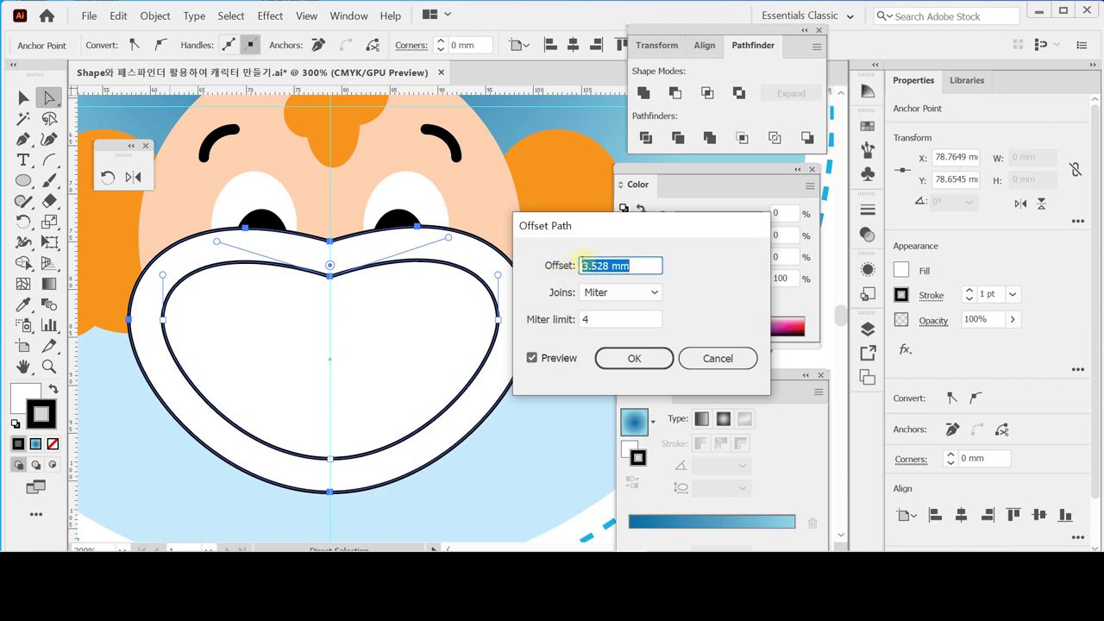
key("BackSpace")
type("-2.5")
key("Tab")
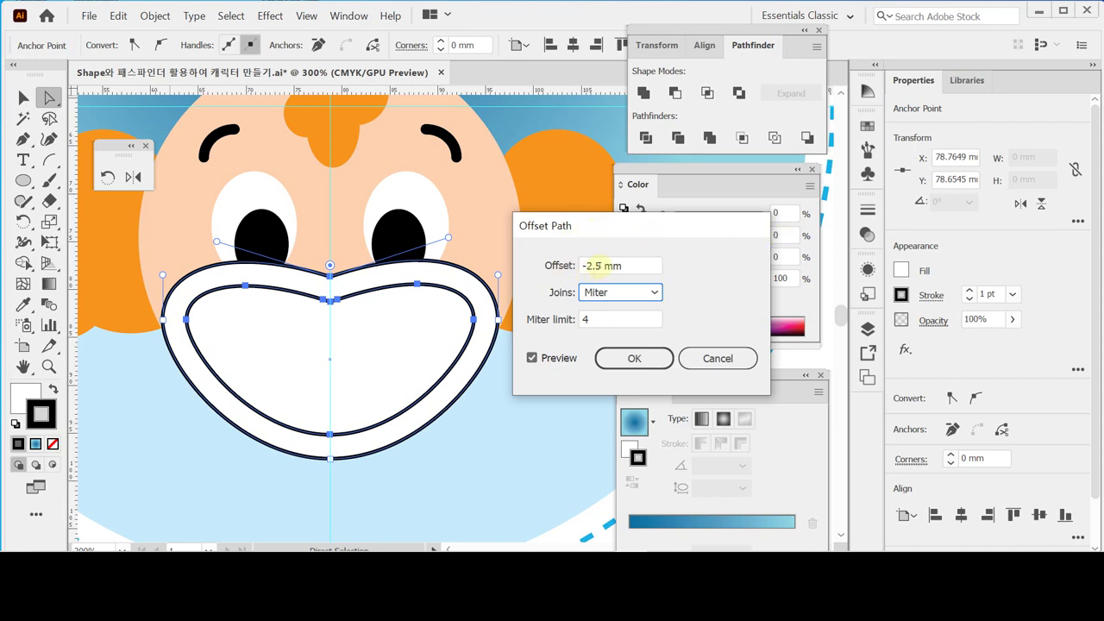
left_click(603, 265)
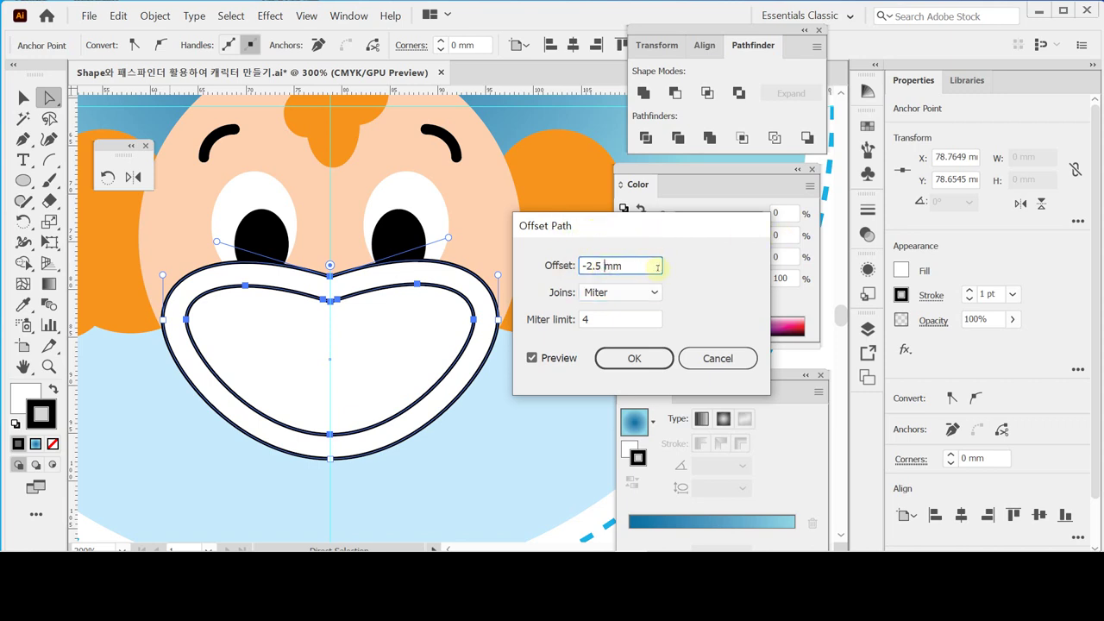
left_click(636, 360)
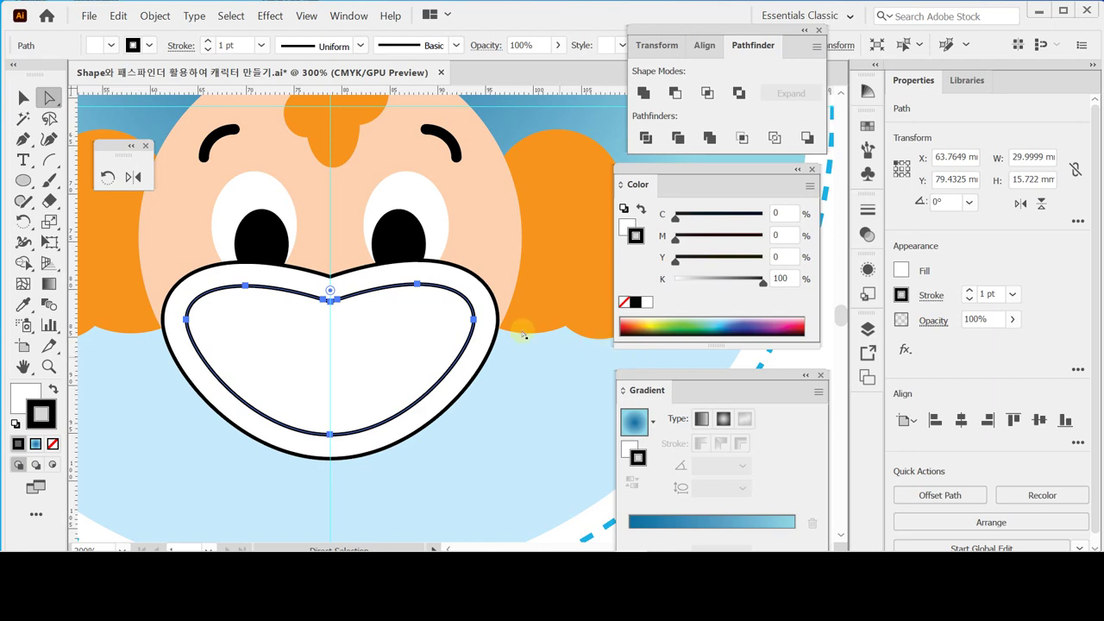
Using the Eyedropper, fill the inner mouth path with the salmon palette color and the outer mouth shape with the bright red one
left_click_drag(299, 294, 435, 299)
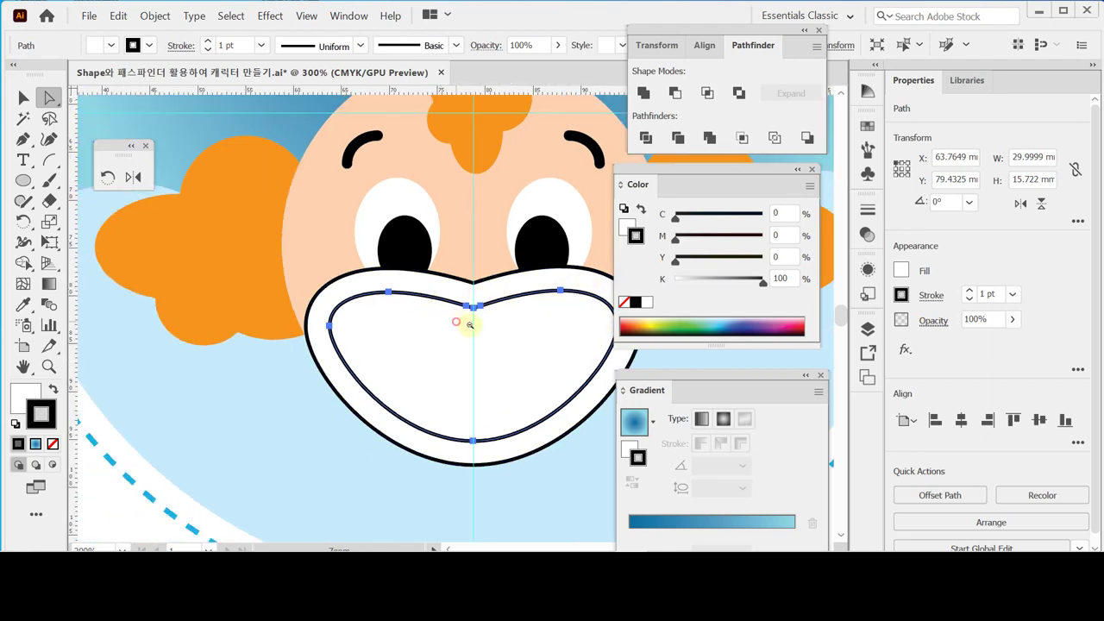
left_click(419, 308, "ctrl+alt")
left_click(438, 357, "ctrl+alt")
left_click(442, 349, "ctrl+alt")
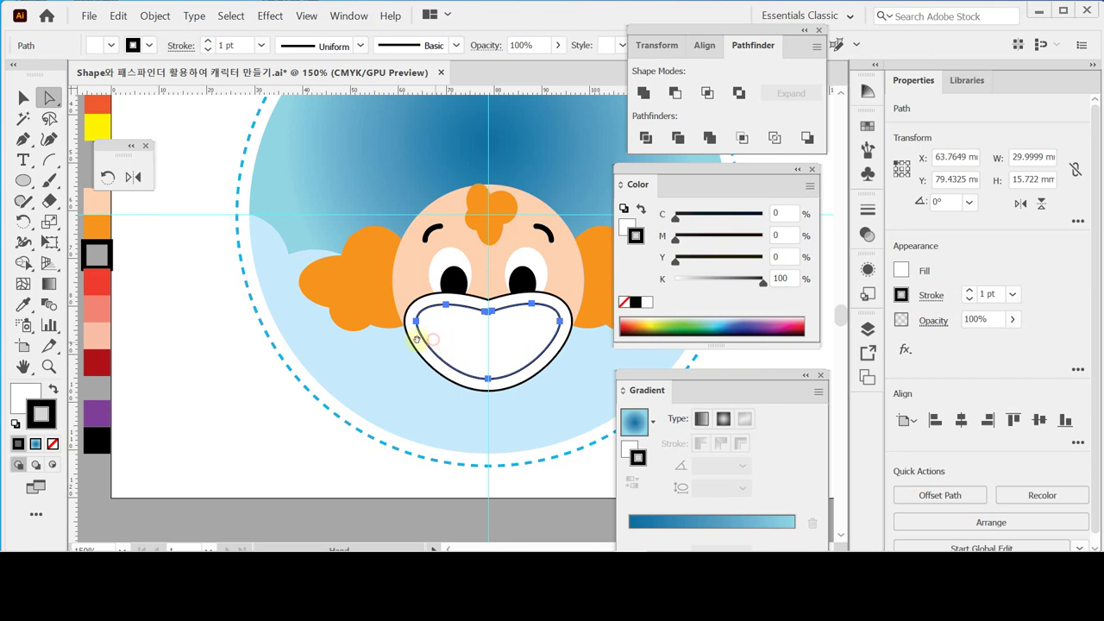
left_click_drag(443, 349, 433, 373)
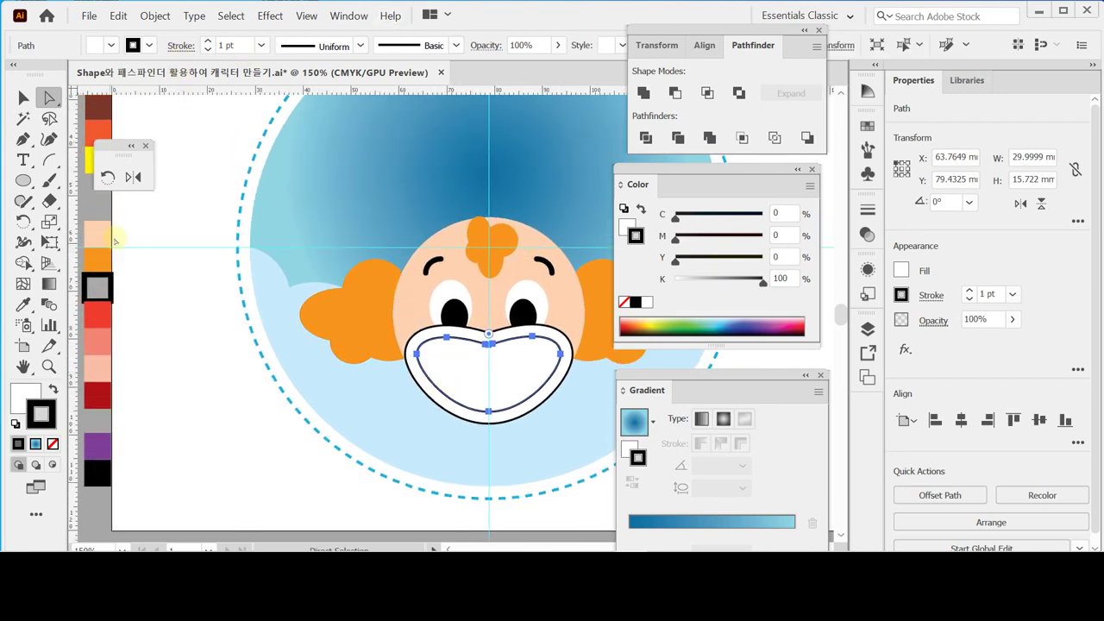
key("i")
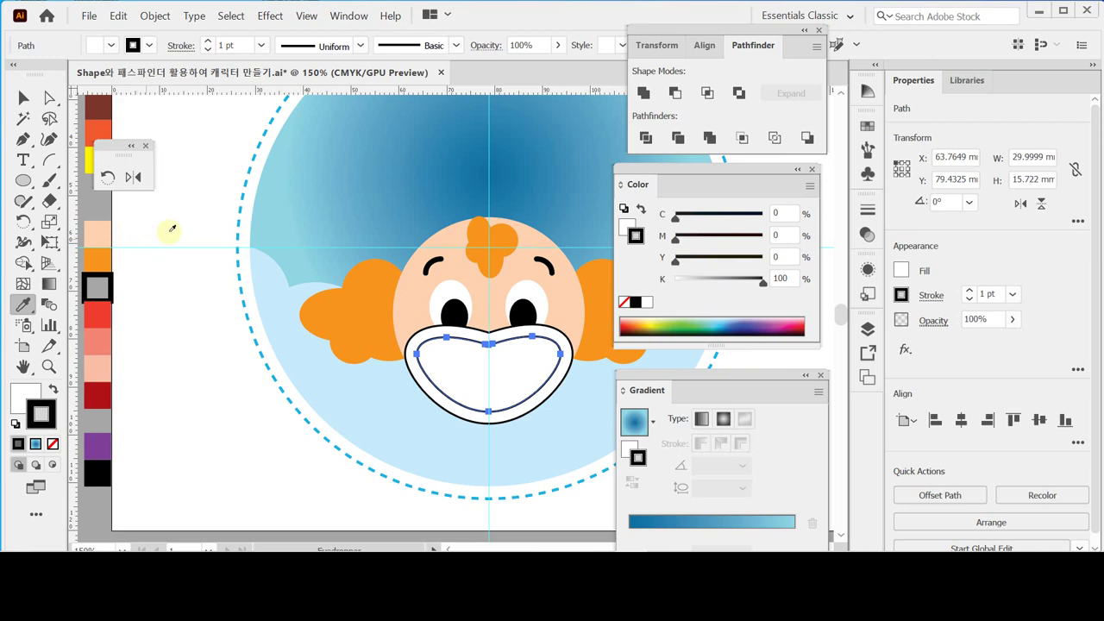
left_click(99, 316)
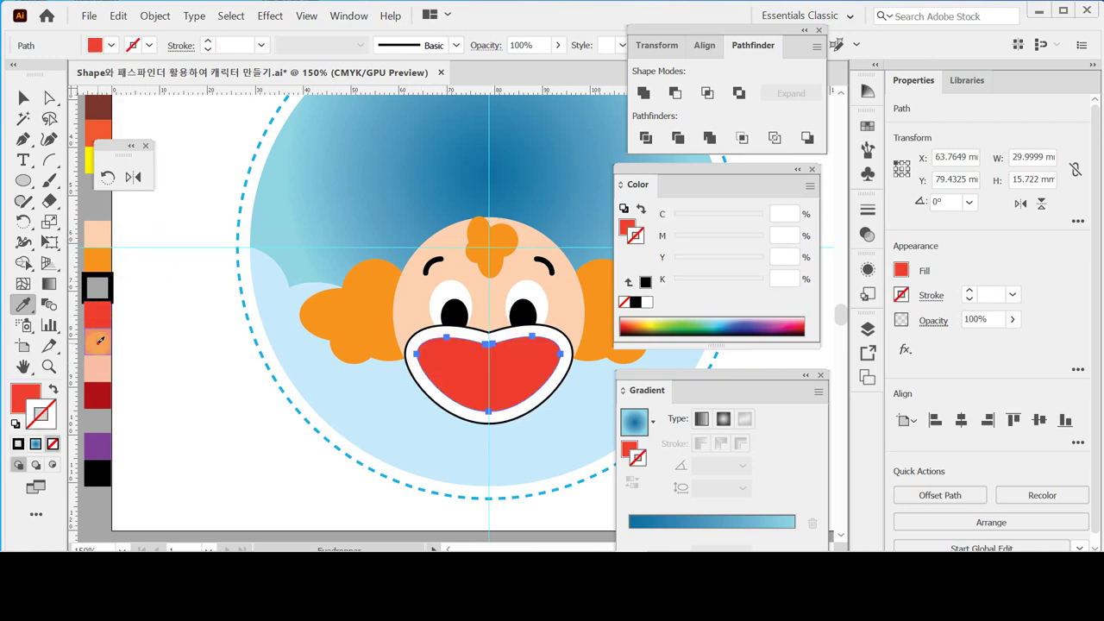
left_click(99, 341)
left_click(431, 335, "ctrl")
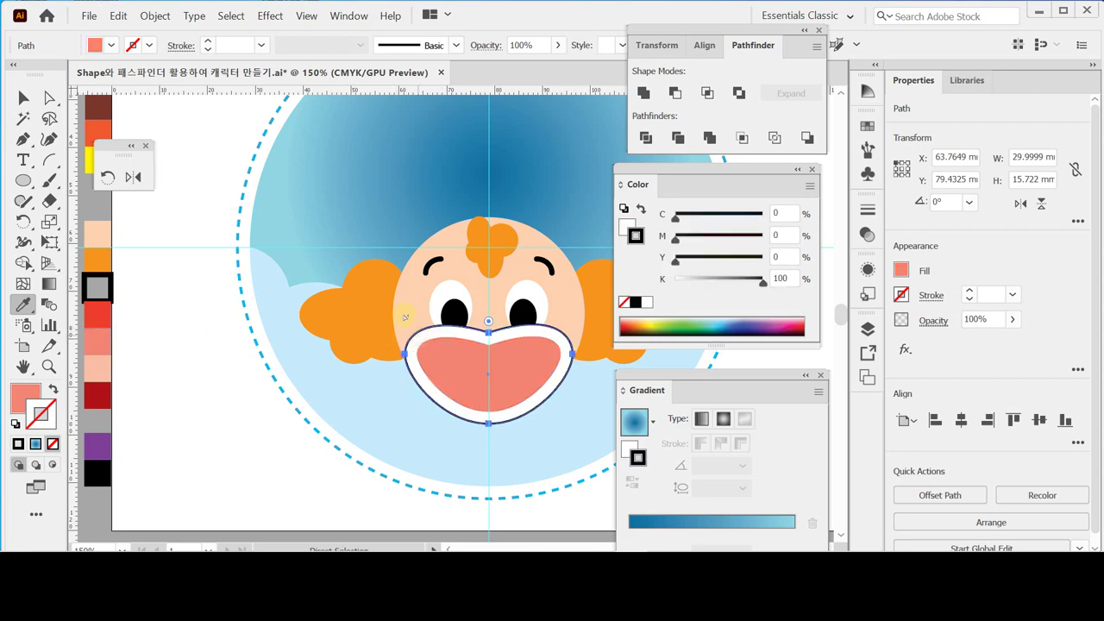
left_click(100, 317)
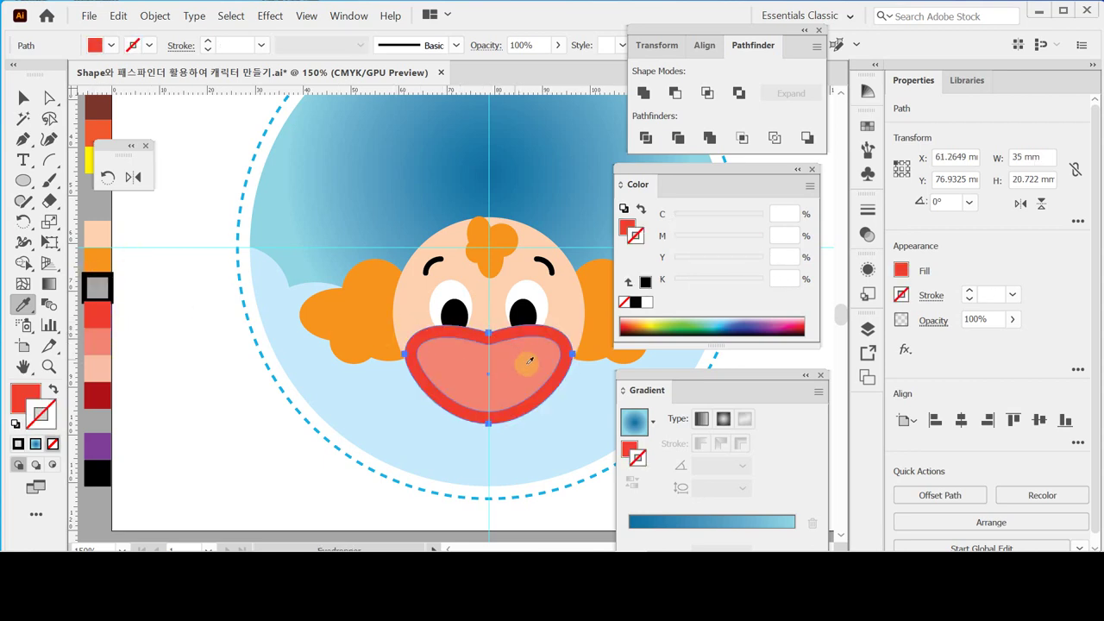
Offset the salmon mouth path by -2.5 mm with Miter joins and fill the new innermost path with the light peach-pink palette color
left_click(478, 368, "ctrl")
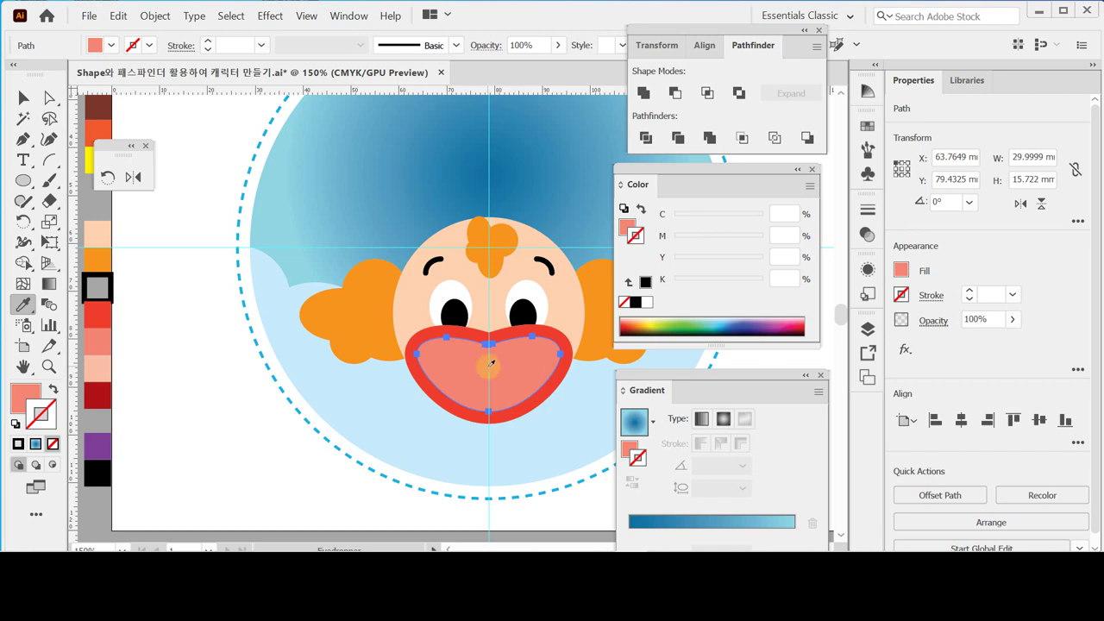
key("ctrl+equal")
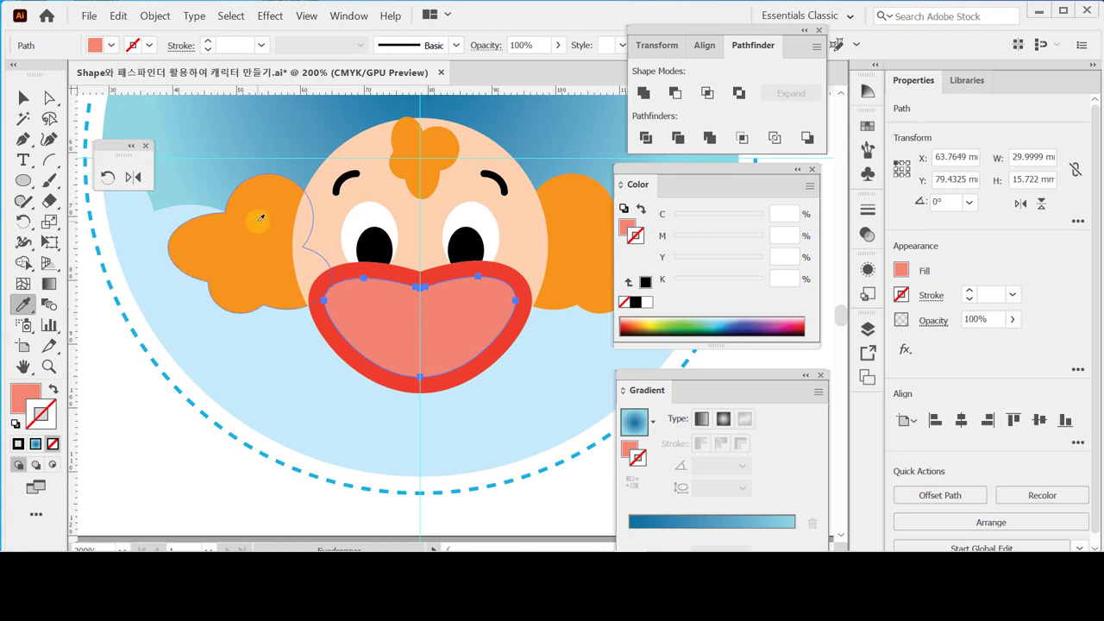
left_click(156, 16)
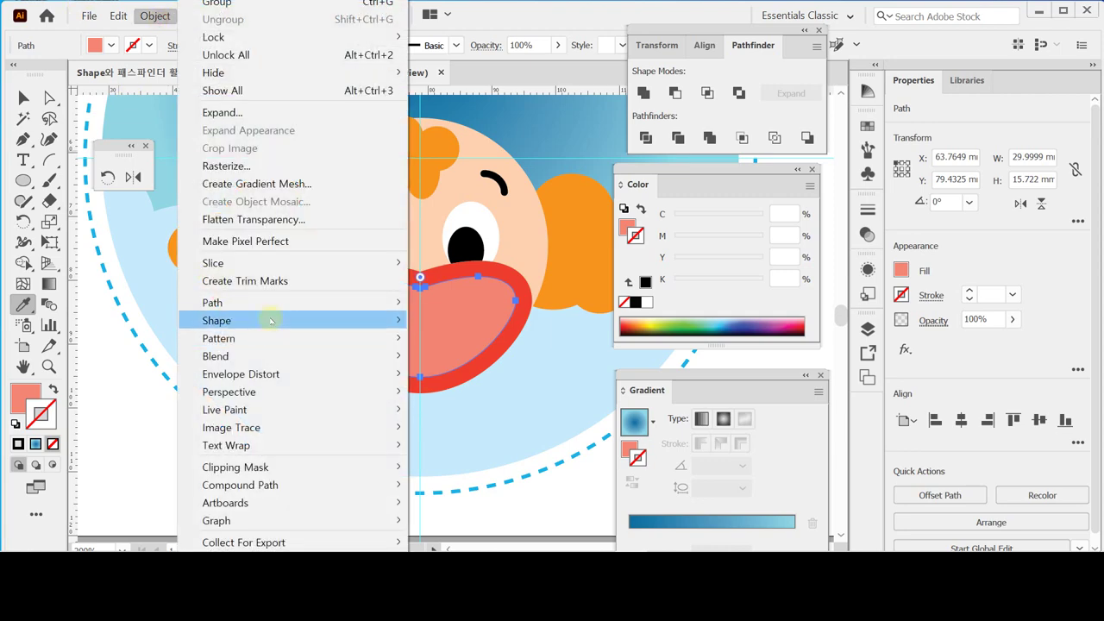
mouse_move(329, 309)
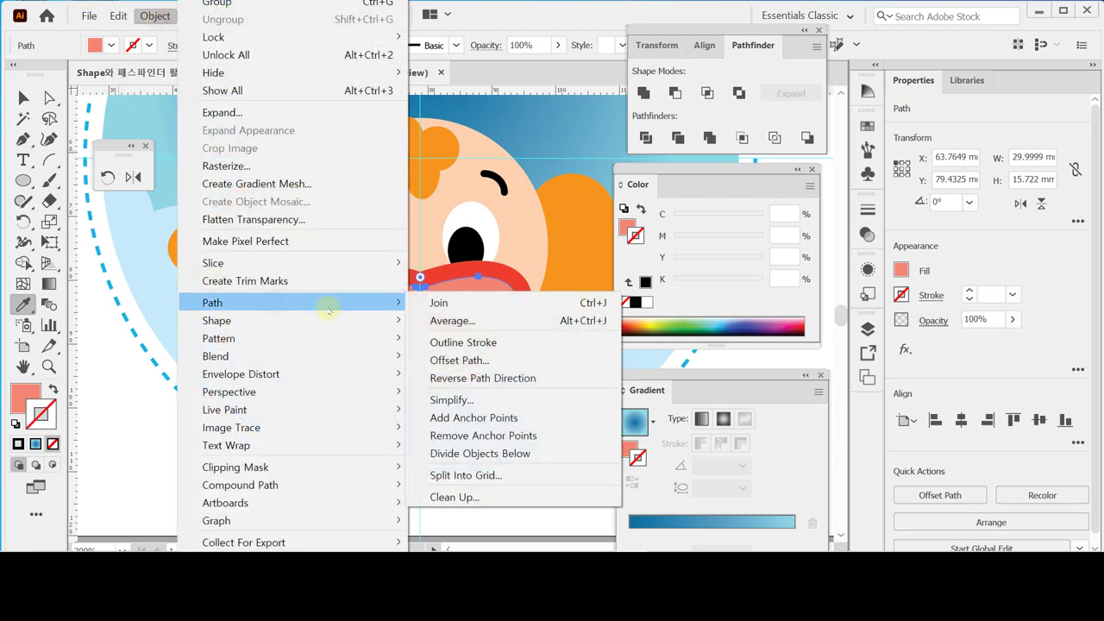
left_click(479, 360)
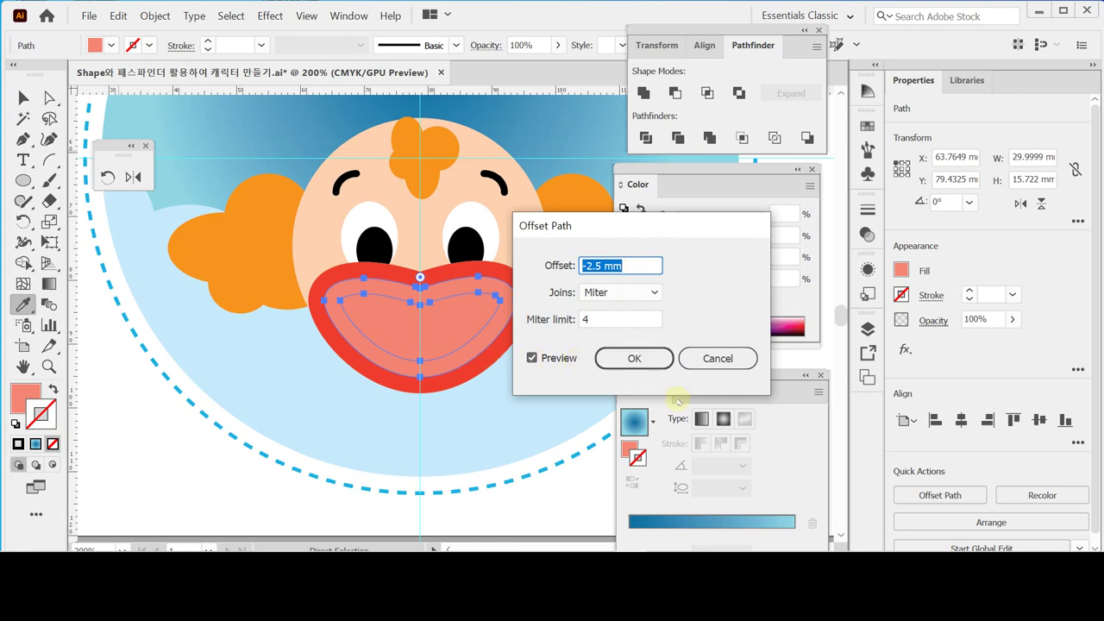
left_click(634, 359)
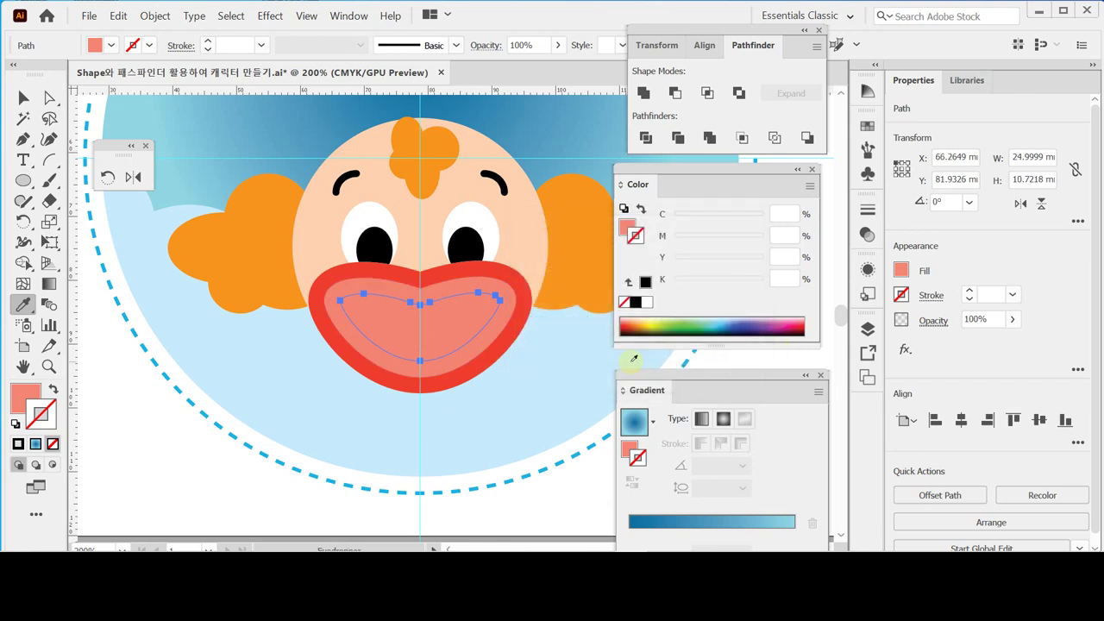
left_click(270, 294, "ctrl+alt")
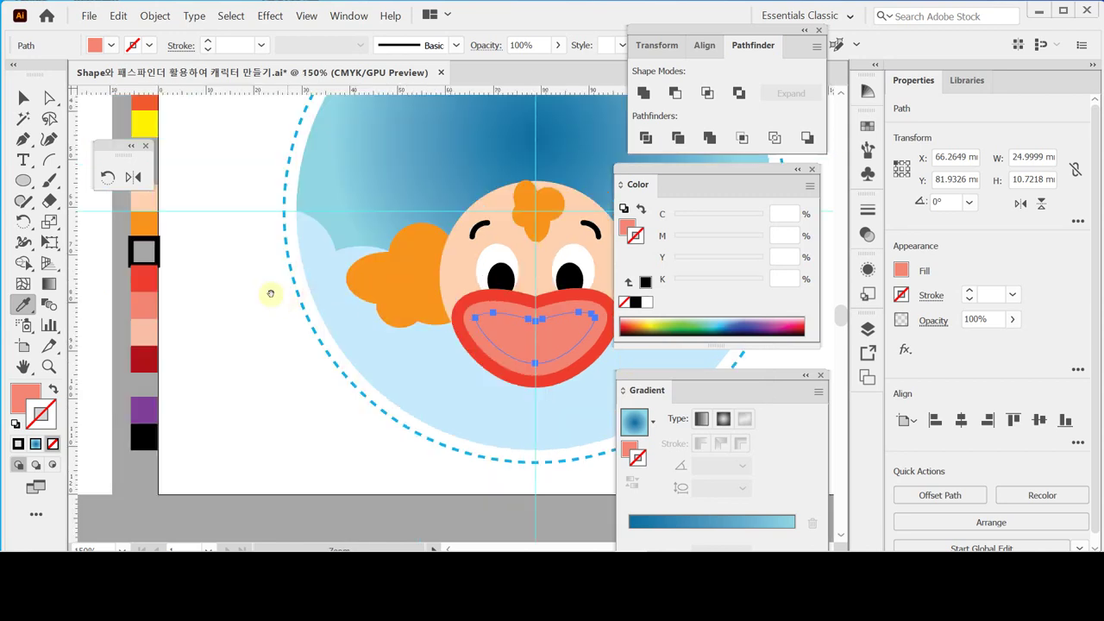
left_click(144, 330)
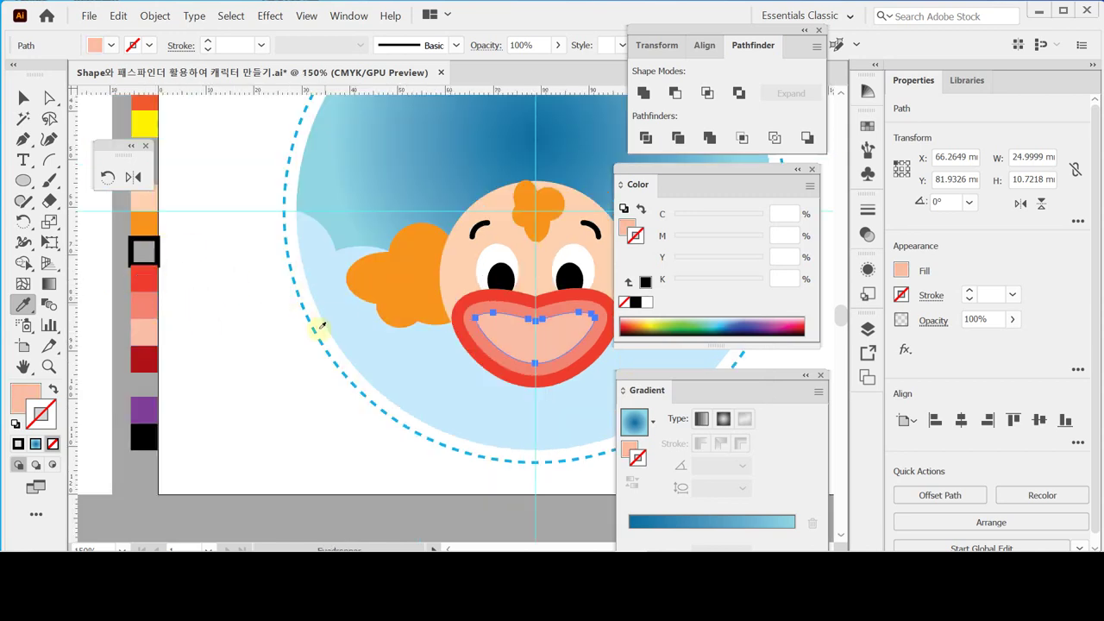
Recolour the innermost mouth shape with the face's skin tone, C 0, M 20, Y 30, K 0, sampled with the Eyedropper
key("ctrl")
left_click(627, 226)
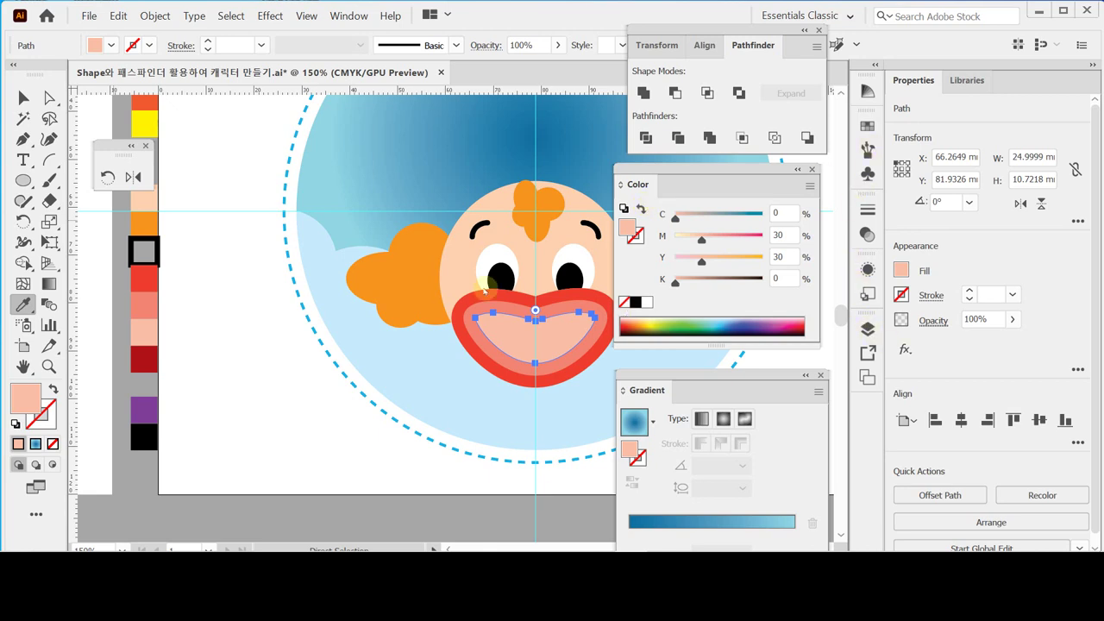
left_click(512, 251)
left_click(460, 267)
key("ctrl+s")
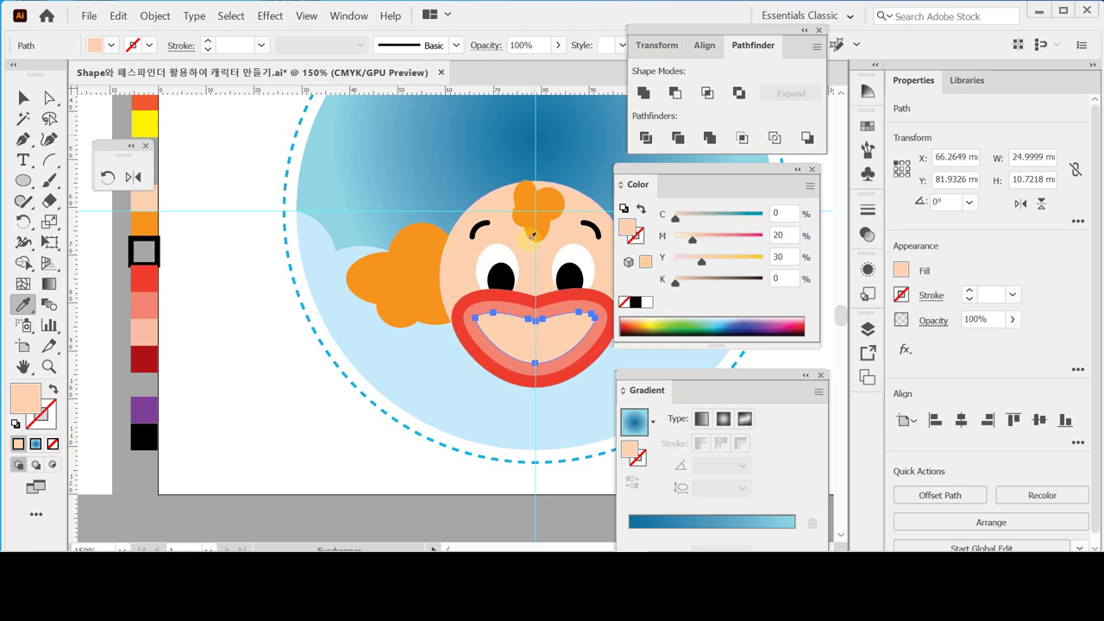
Draw a red ellipse about 2.5 mm wide and 6.4 mm high on the vertical guide inside the mouth
key("ctrl+space")
left_click(542, 342)
left_click(452, 297)
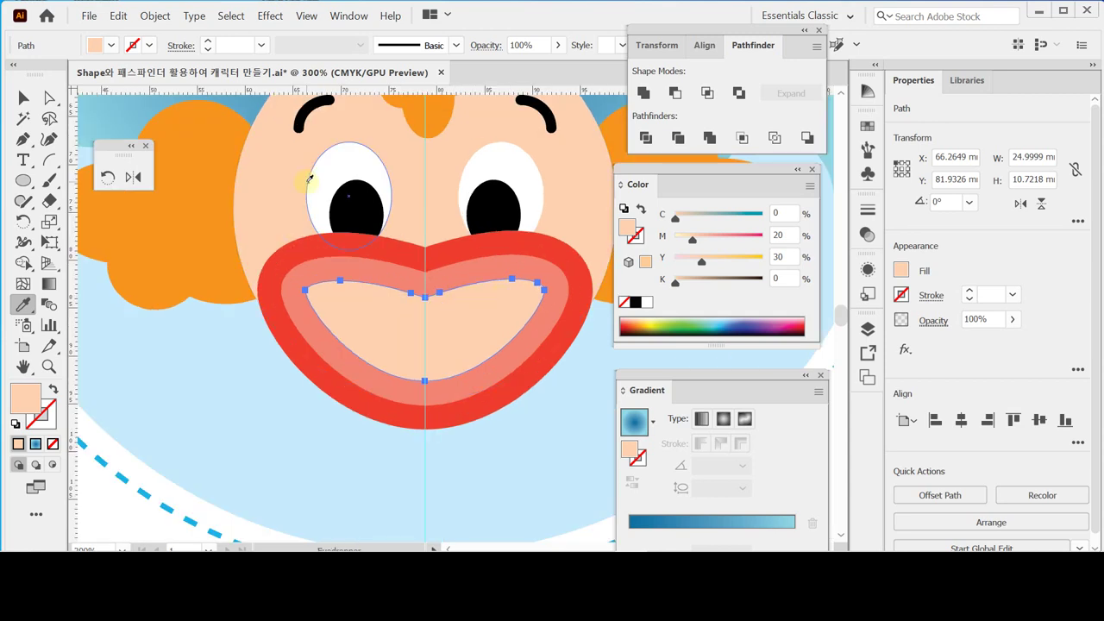
key("ctrl+shift+a")
key("l")
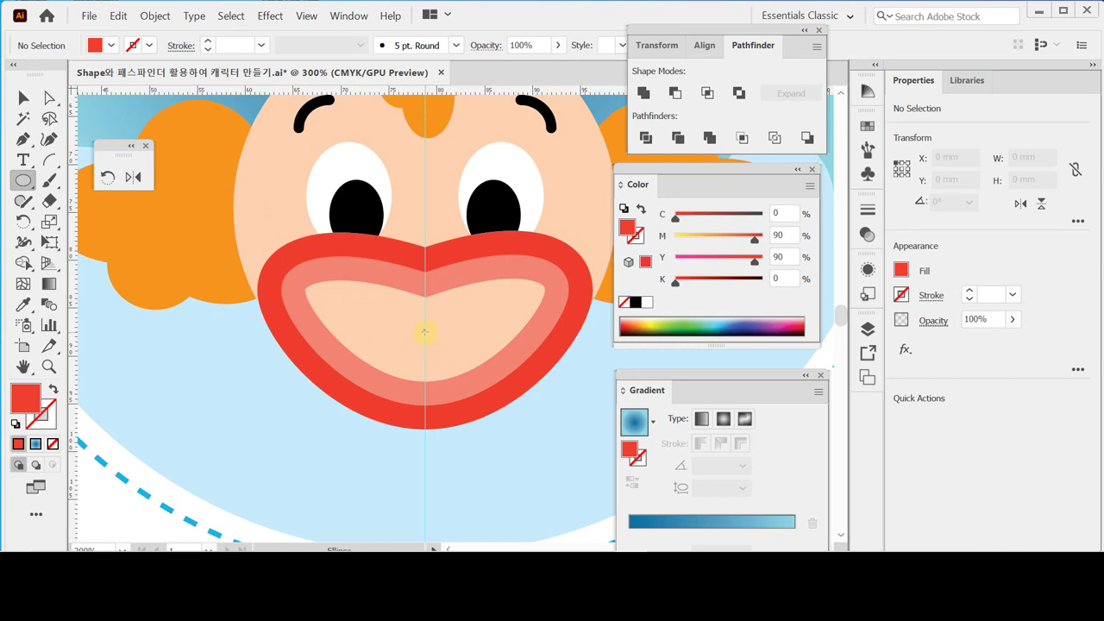
left_click_drag(425, 332, 438, 359)
left_click_drag(437, 360, 438, 360)
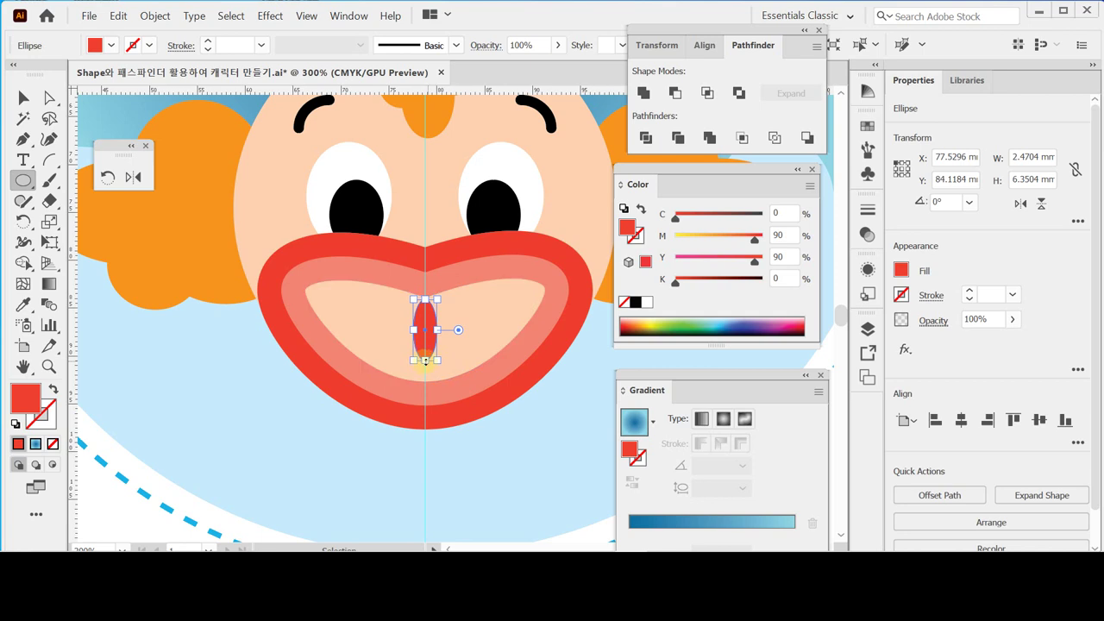
Shorten the red ellipse from its lower edge to a height of about 6 mm
left_click_drag(425, 360, 424, 363)
left_click_drag(424, 361, 444, 352)
left_click(442, 343)
key("ctrl+equal")
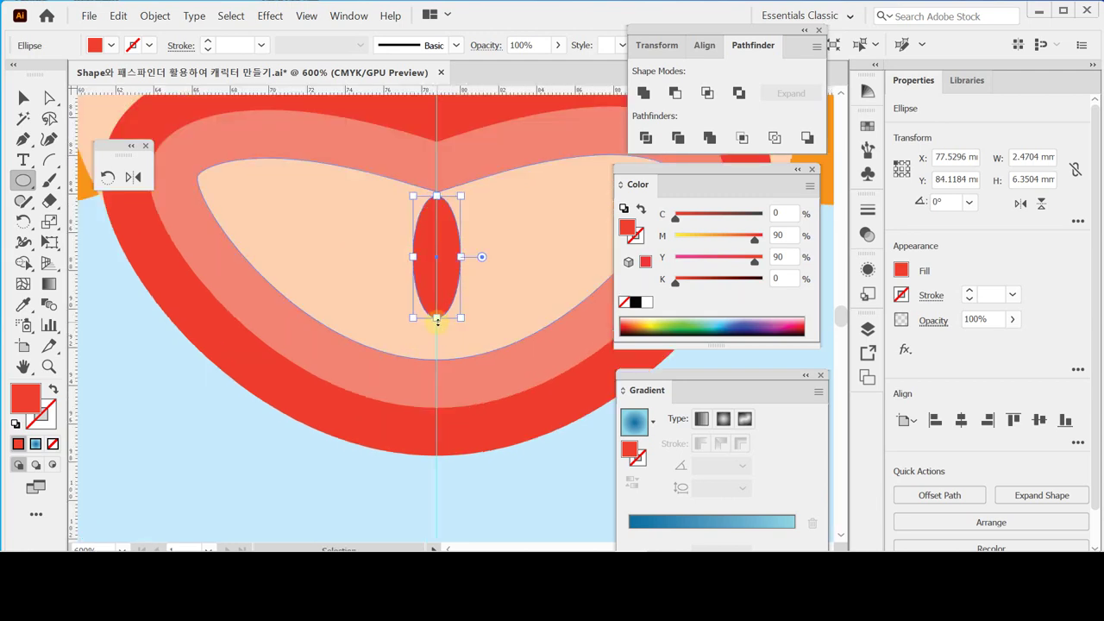
left_click_drag(437, 319, 438, 310)
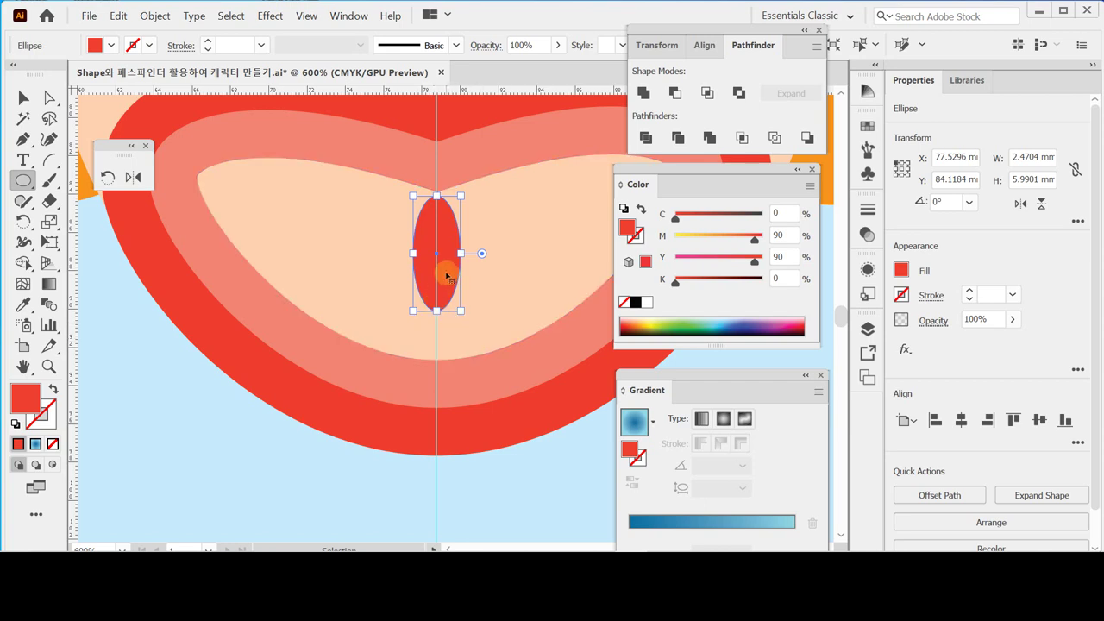
Bring back the dark red nose circle with its white highlight in front of the mouth
key("ctrl+space")
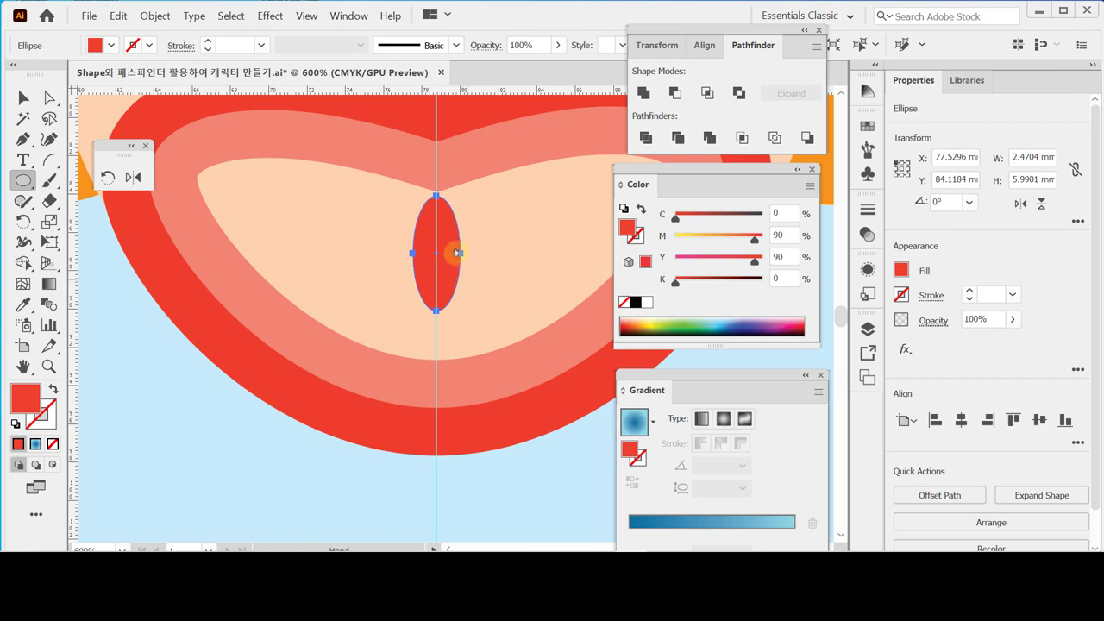
left_click(447, 226, "ctrl+alt")
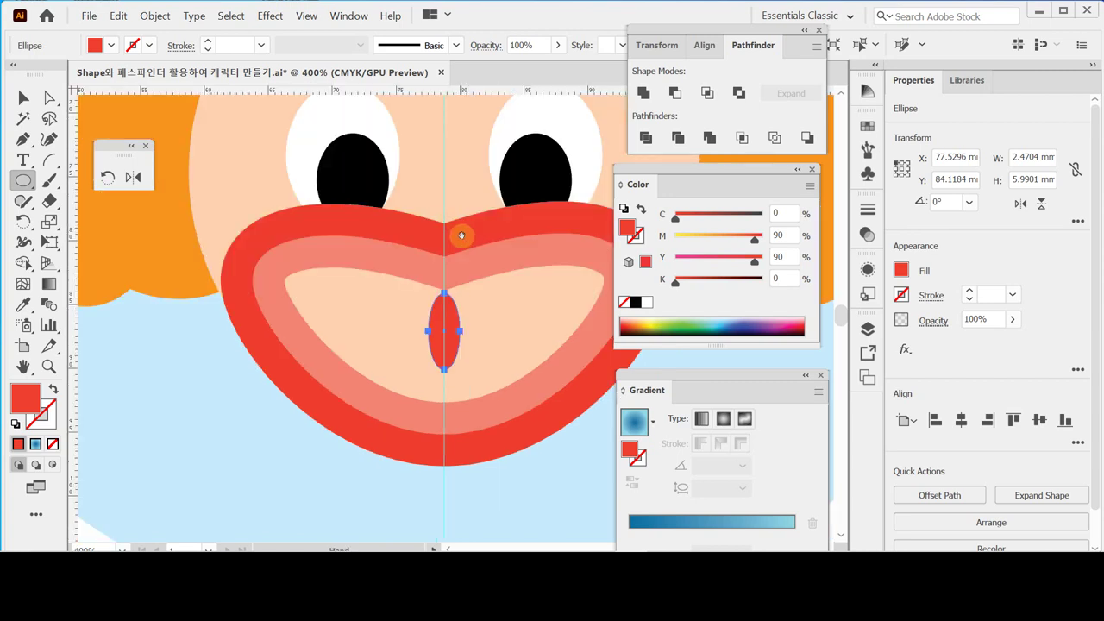
left_click_drag(456, 263, 411, 267)
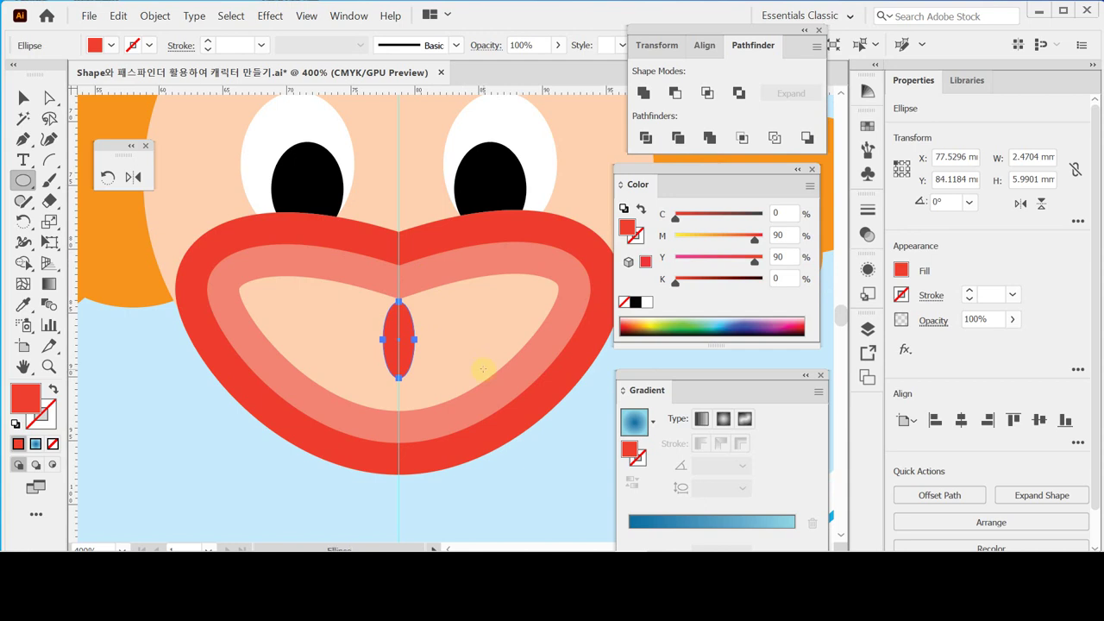
key("ctrl")
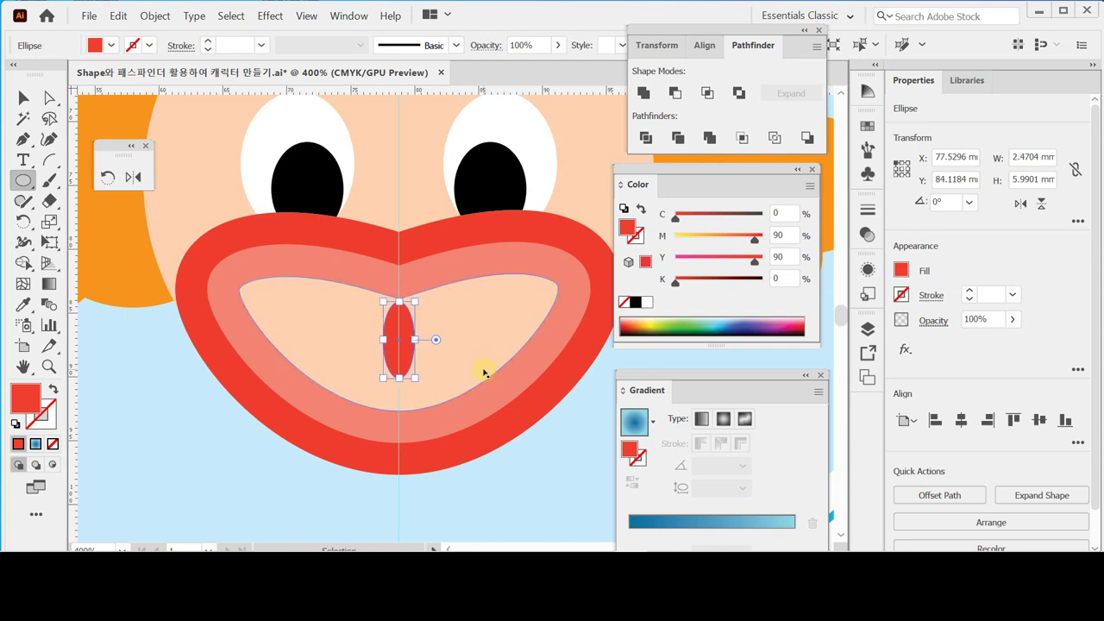
key("ctrl+f")
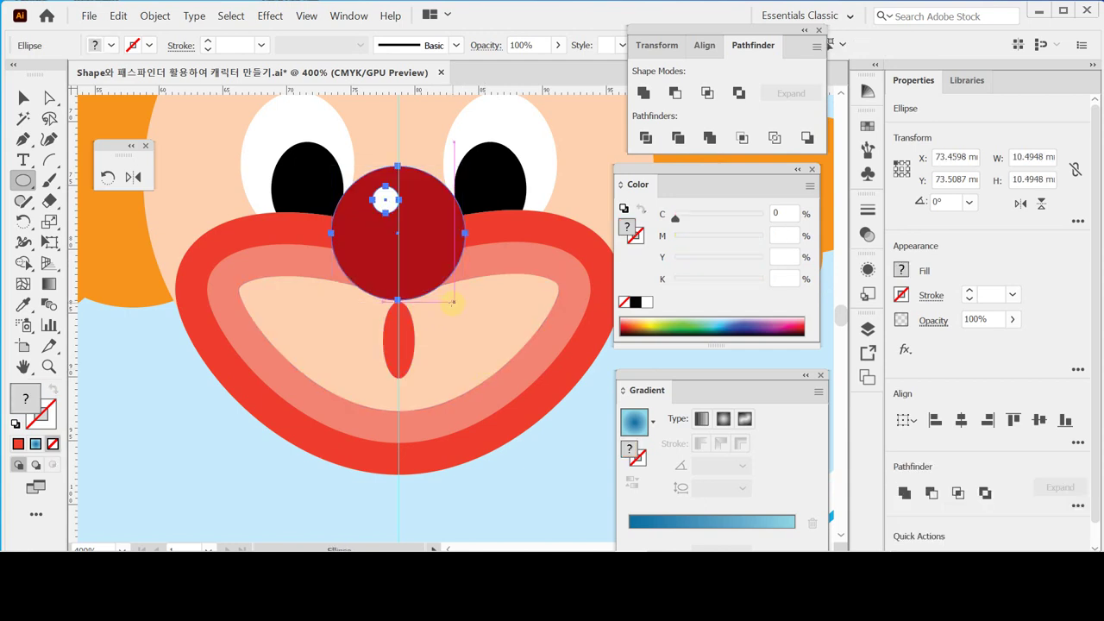
Nudge the small red ellipse up by 0.5 mm so its top meets the nose, and deselect it
left_click(406, 366, "ctrl")
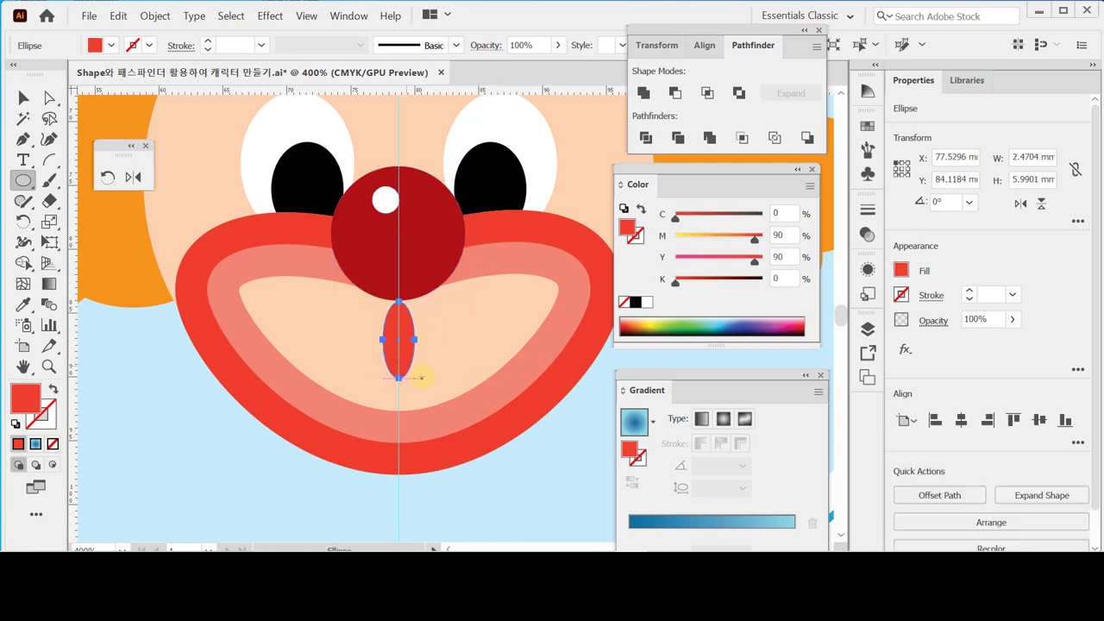
key("Up")
key("Down")
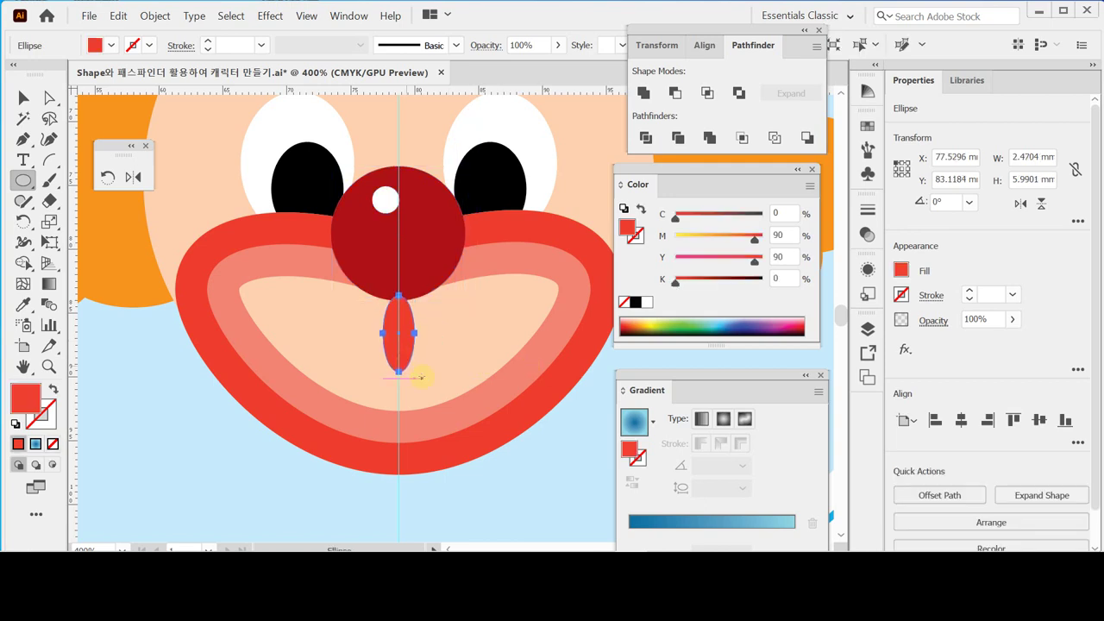
key("ctrl")
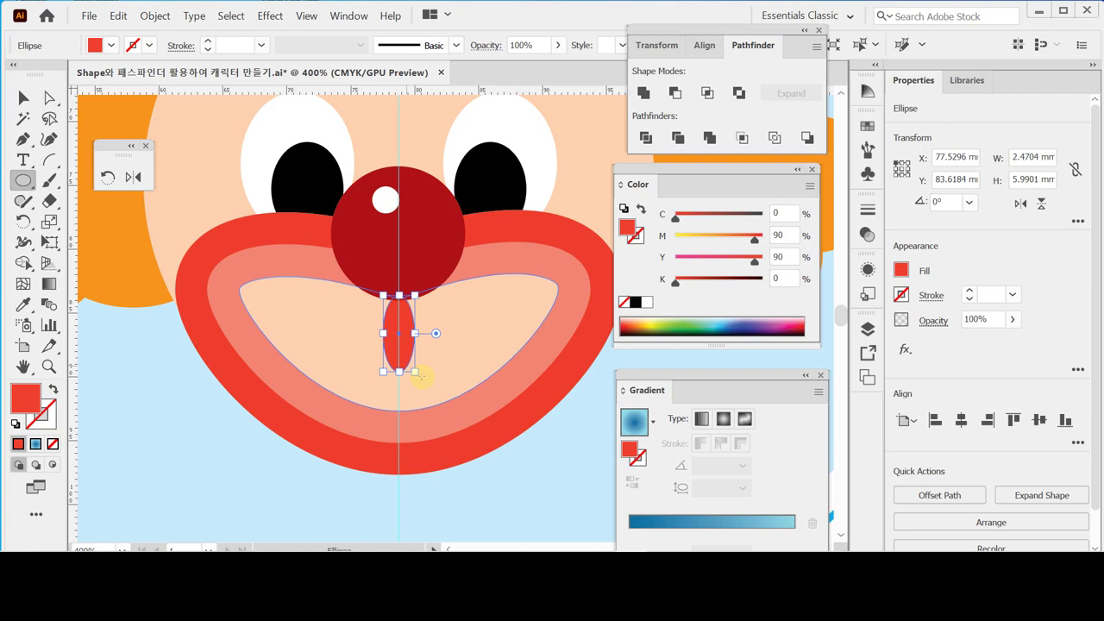
left_click(307, 486, "ctrl")
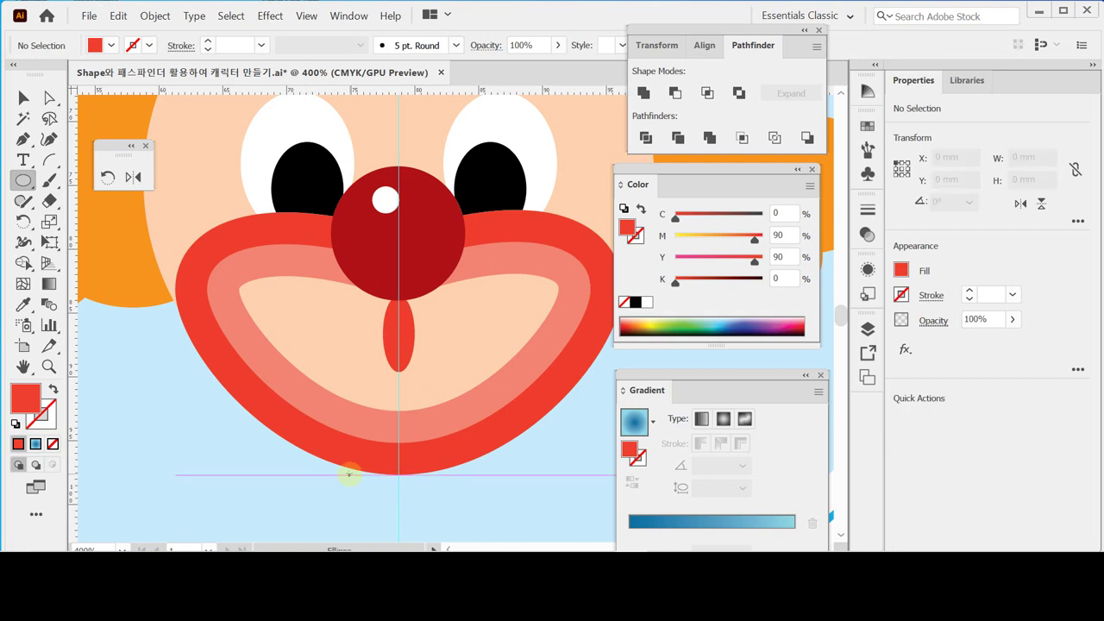
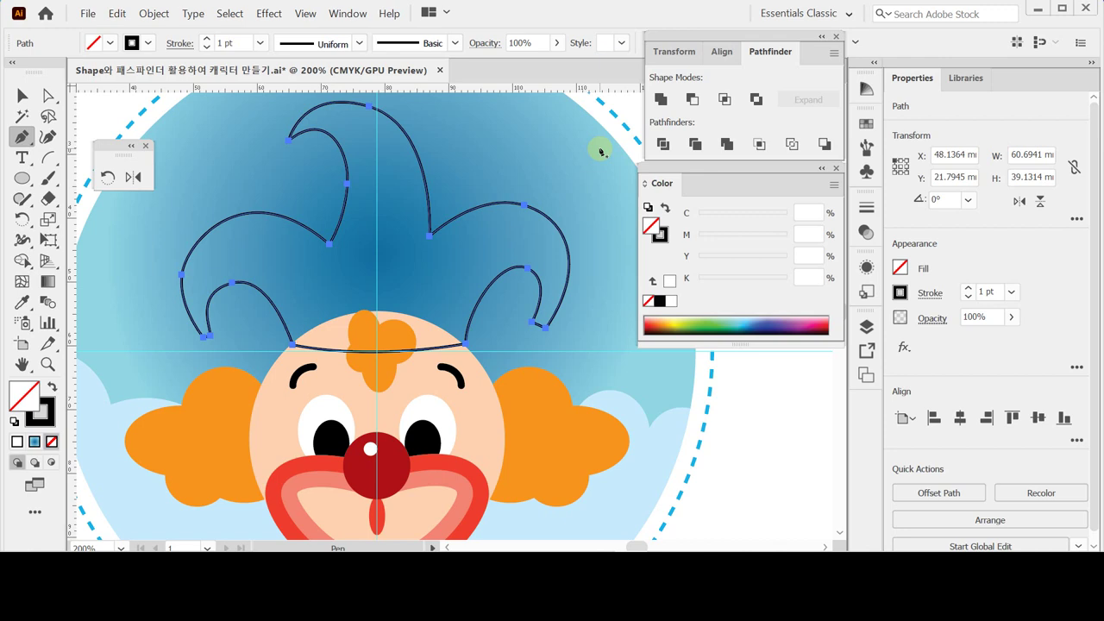
Convert the jester hat outline above the head into a guide and leave nothing selected
key("ctrl")
left_click(600, 151, "ctrl")
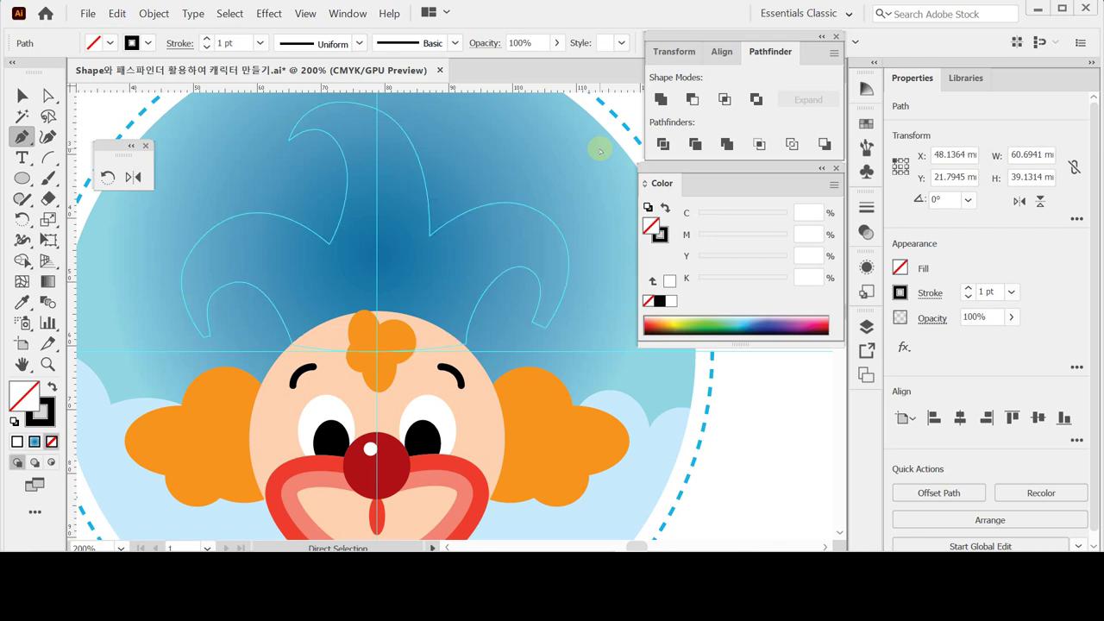
Trace the inner curve of the hat's left horn with the Pen tool, from the forehead corner around to the horn's narrow tip
left_click(344, 338)
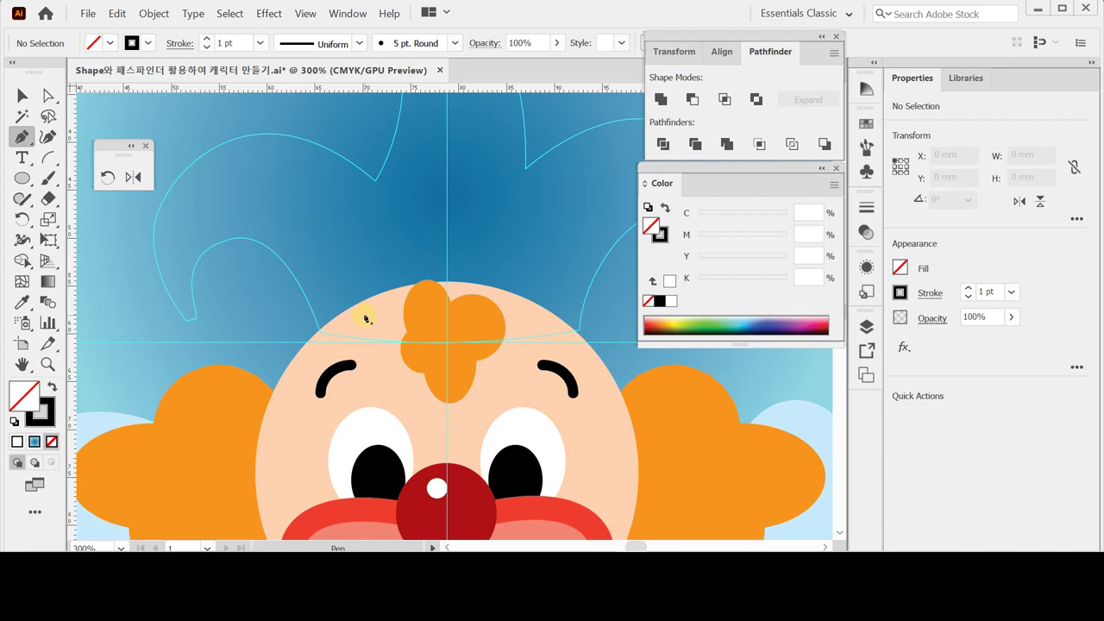
key("Caps_Lock")
key("Caps_Lock")
left_click(320, 336)
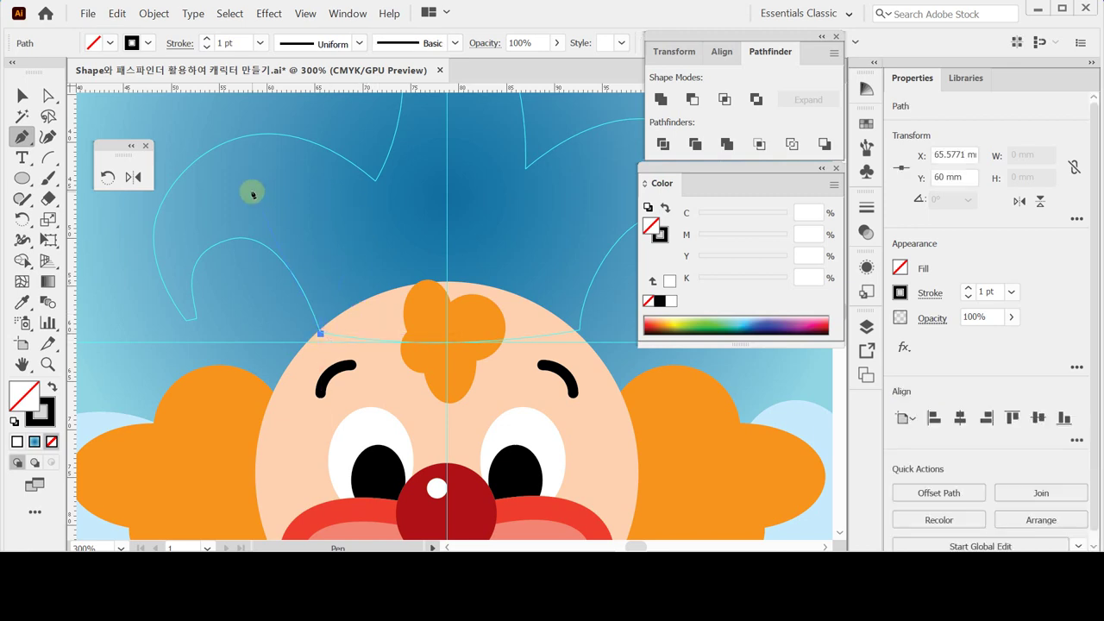
left_click_drag(283, 273, 216, 256)
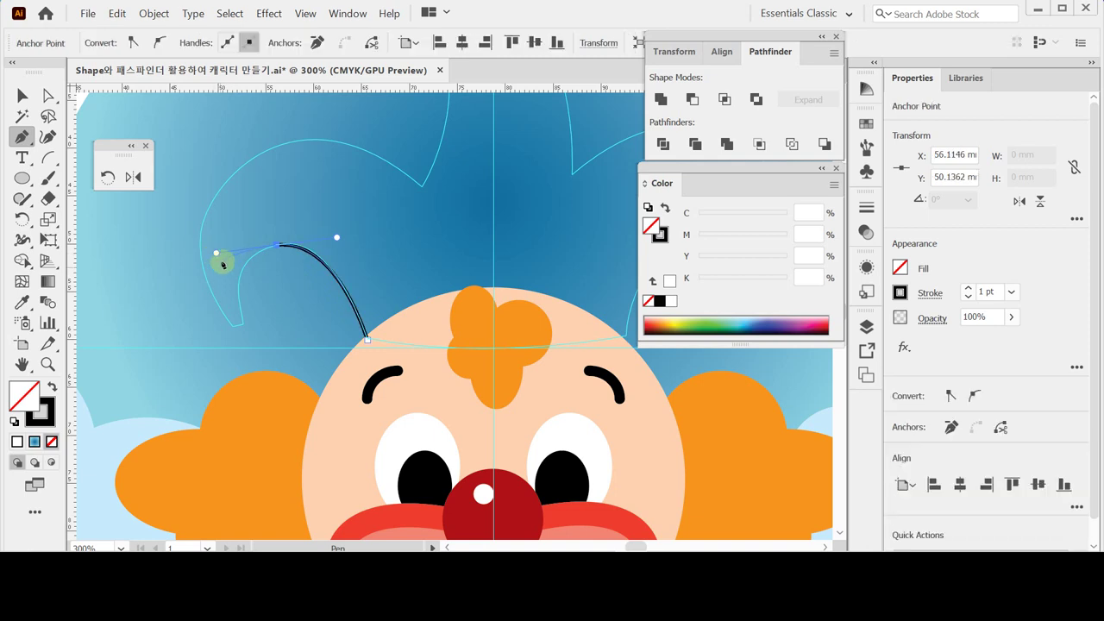
left_click(335, 239)
left_click(244, 325)
left_click(244, 326)
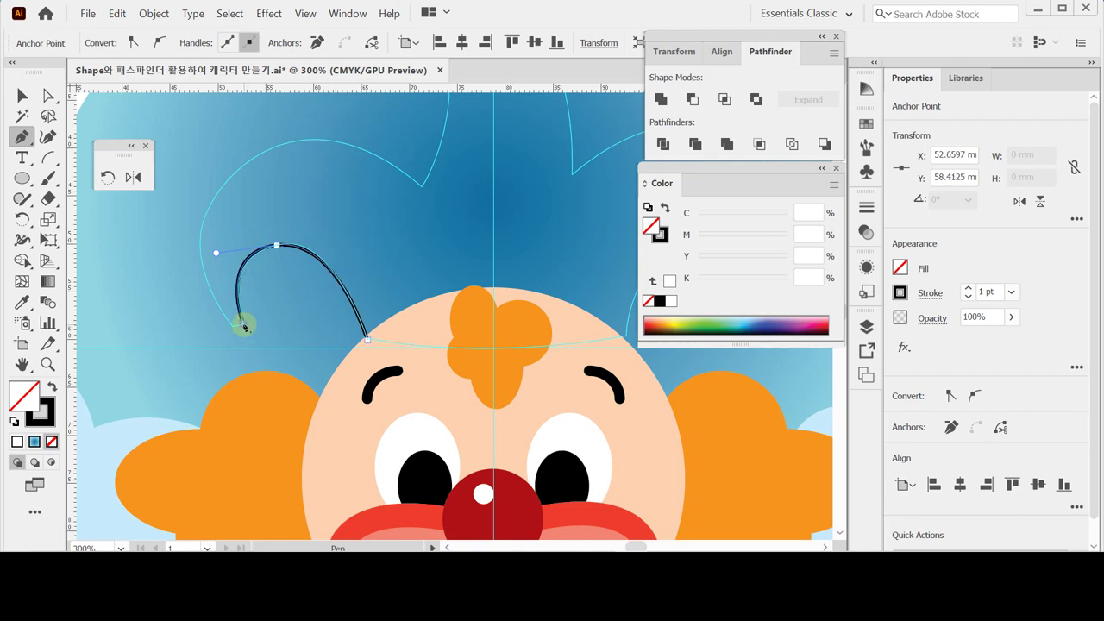
left_click(252, 325)
mouse_move(235, 257)
left_mouse_down()
mouse_move(207, 261)
mouse_move(225, 256)
left_mouse_up()
left_click_drag(234, 328, 158, 314)
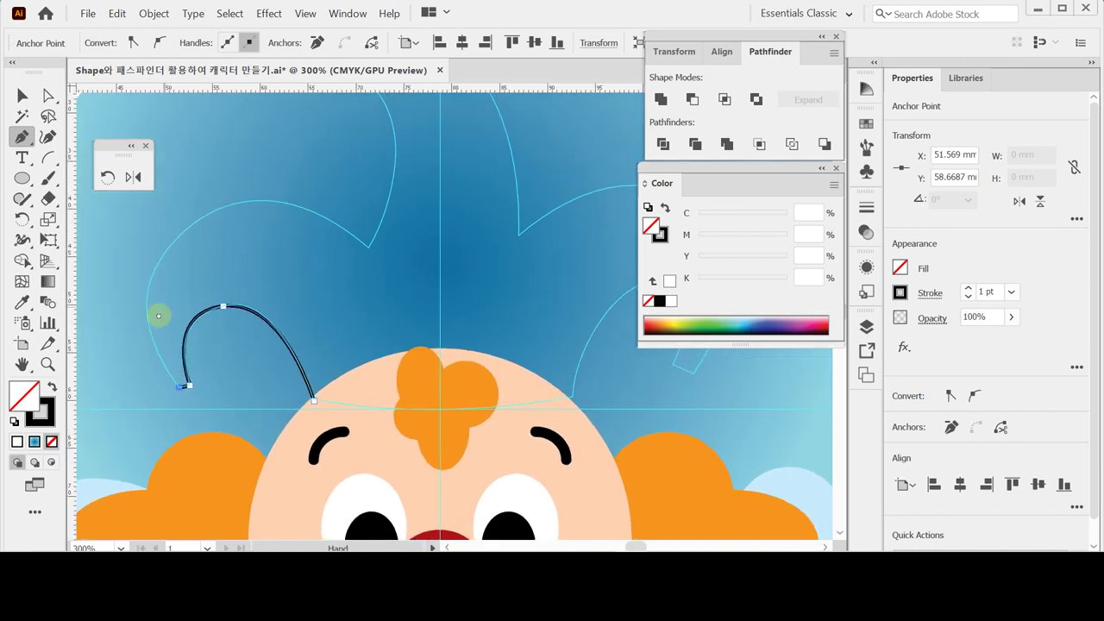
Continue the path along the outer curve of the left horn up to the notch beside the middle horn
left_click(177, 240)
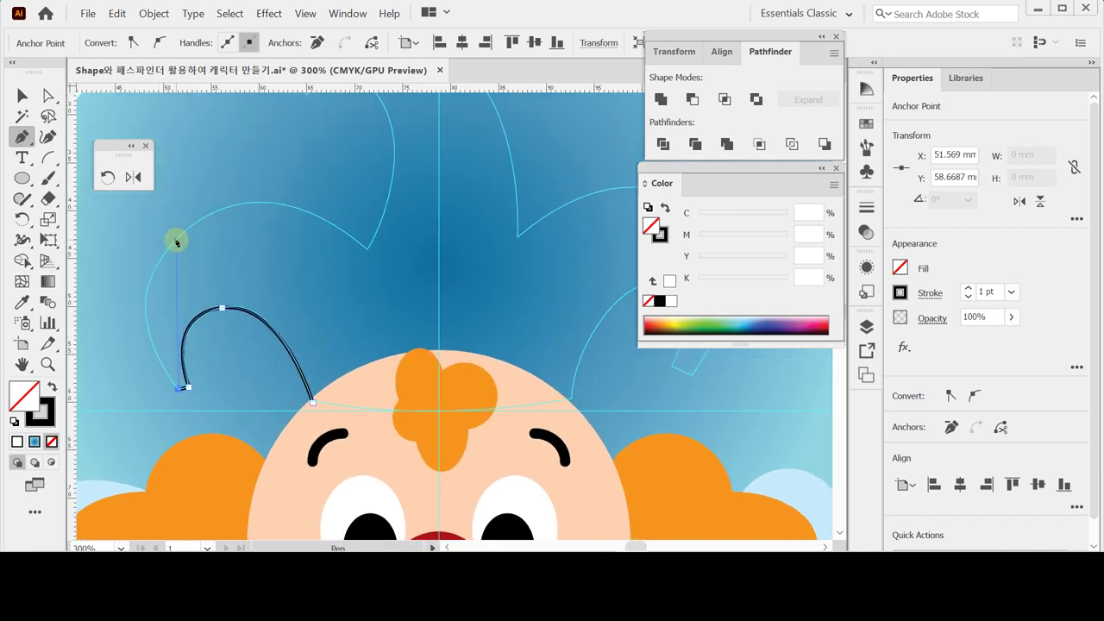
left_click_drag(200, 215, 243, 173)
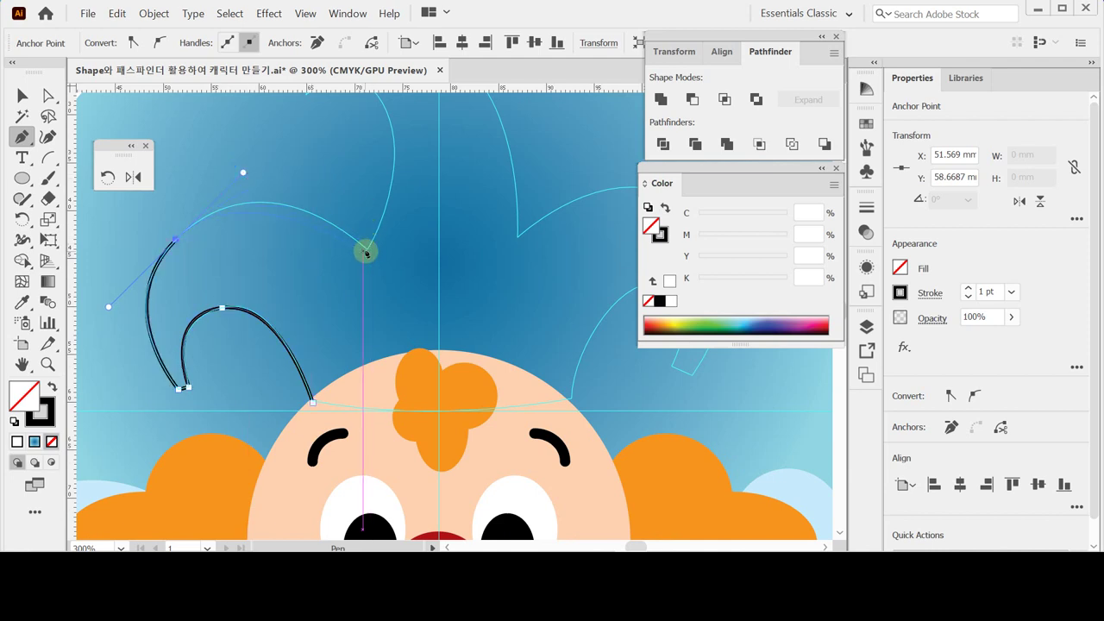
left_click_drag(367, 251, 416, 297)
key("space")
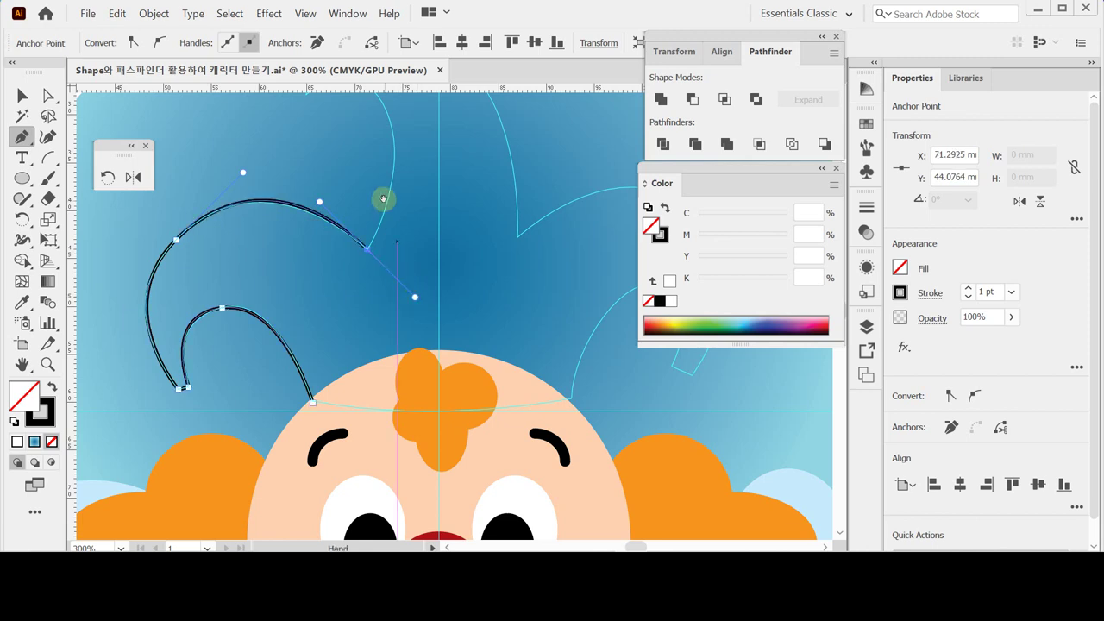
left_click_drag(383, 200, 382, 337)
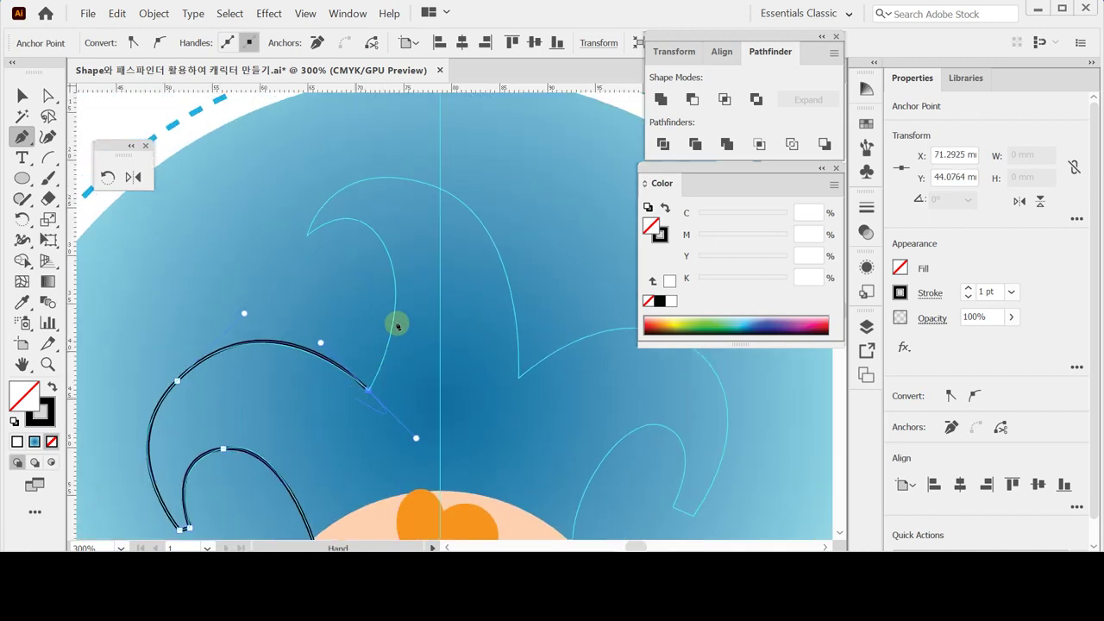
left_click(392, 273)
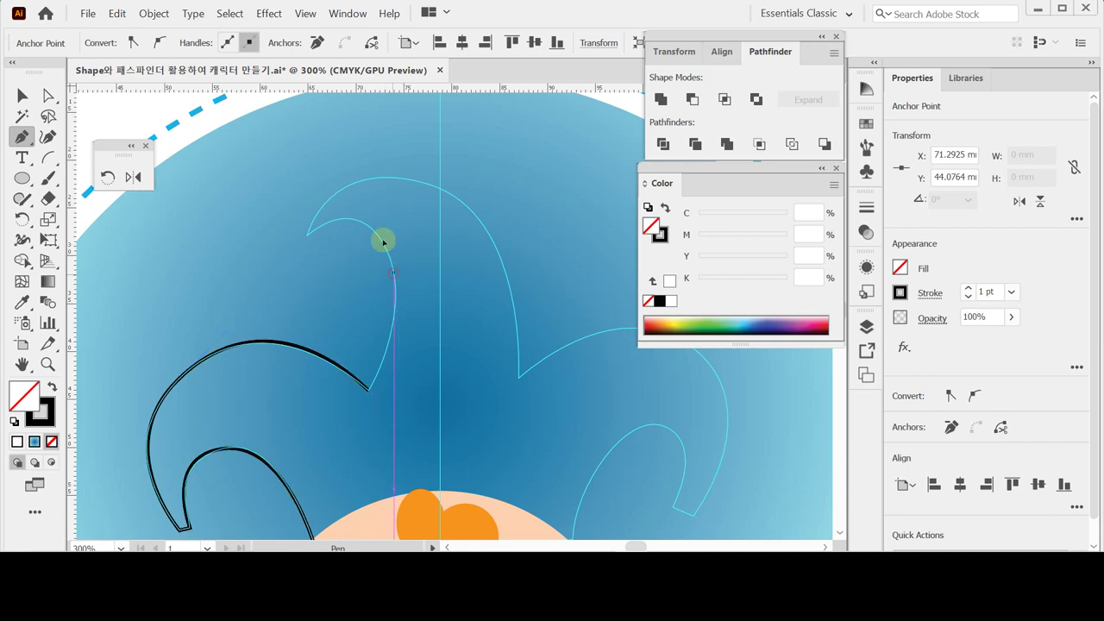
left_click_drag(384, 242, 369, 222)
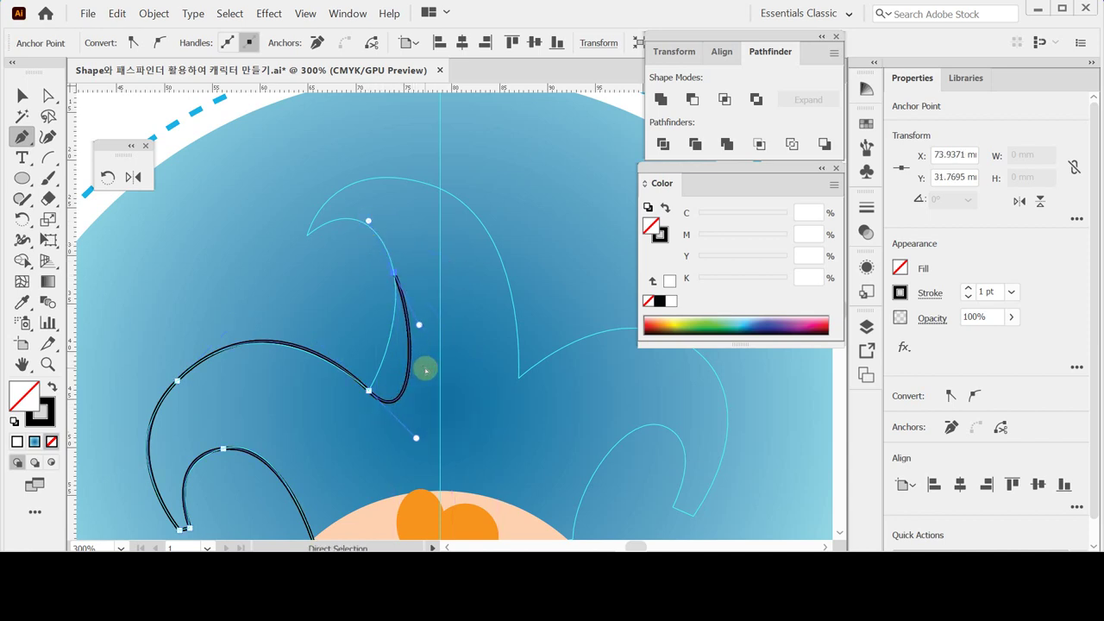
key("ctrl+z")
left_click_drag(420, 367, 422, 303)
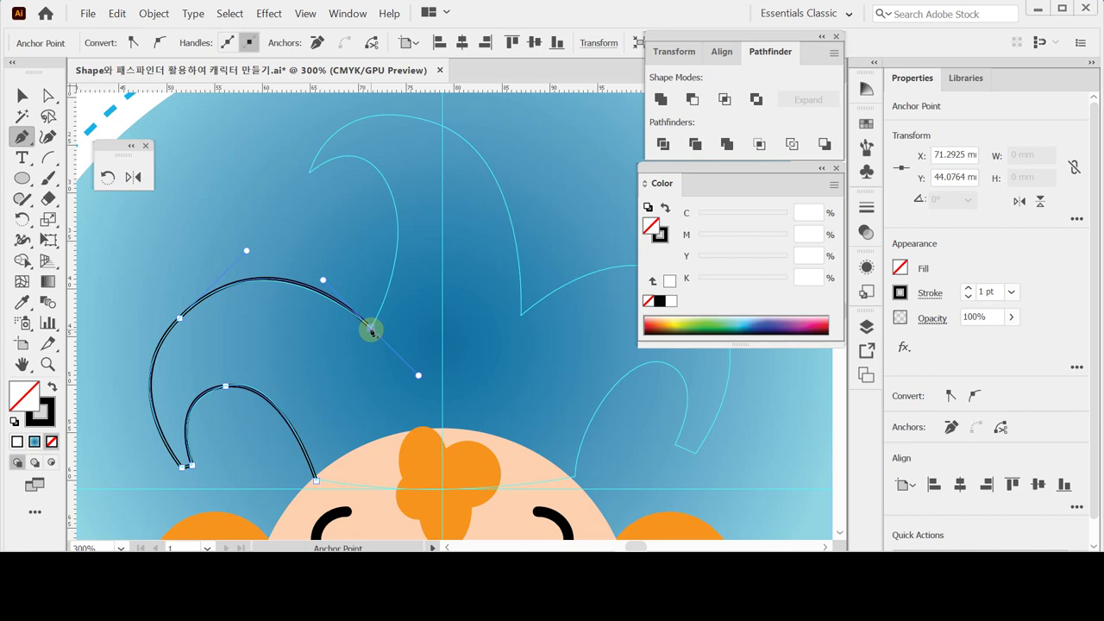
Remove the outgoing handle at the notch, trace the middle horn's inner curve to its tip, and drop the tip's outgoing handle
left_click(372, 331)
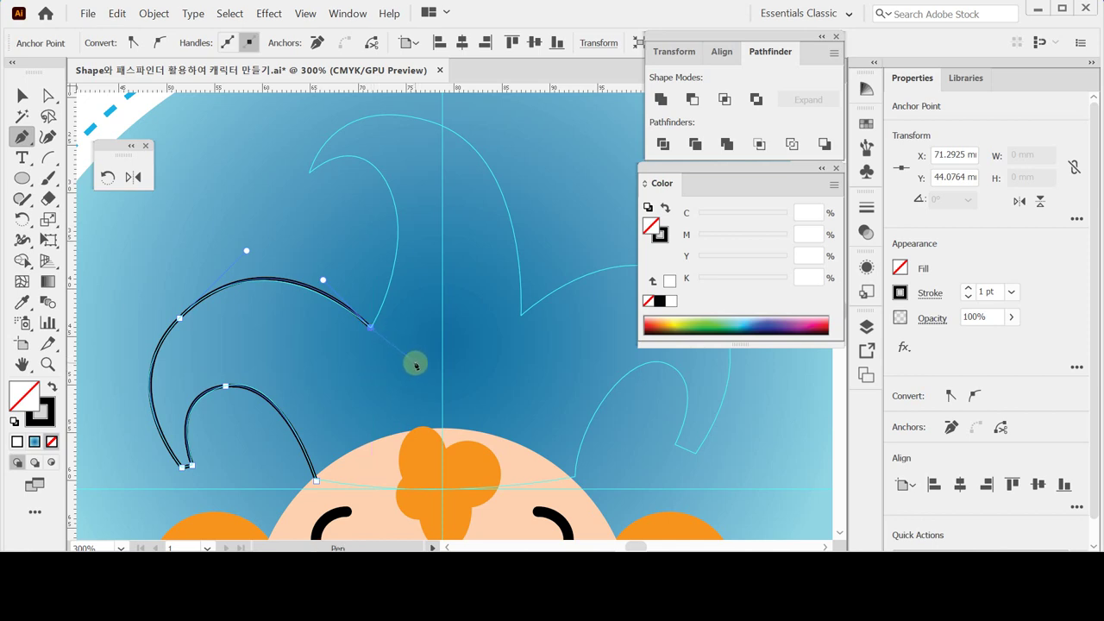
key("space")
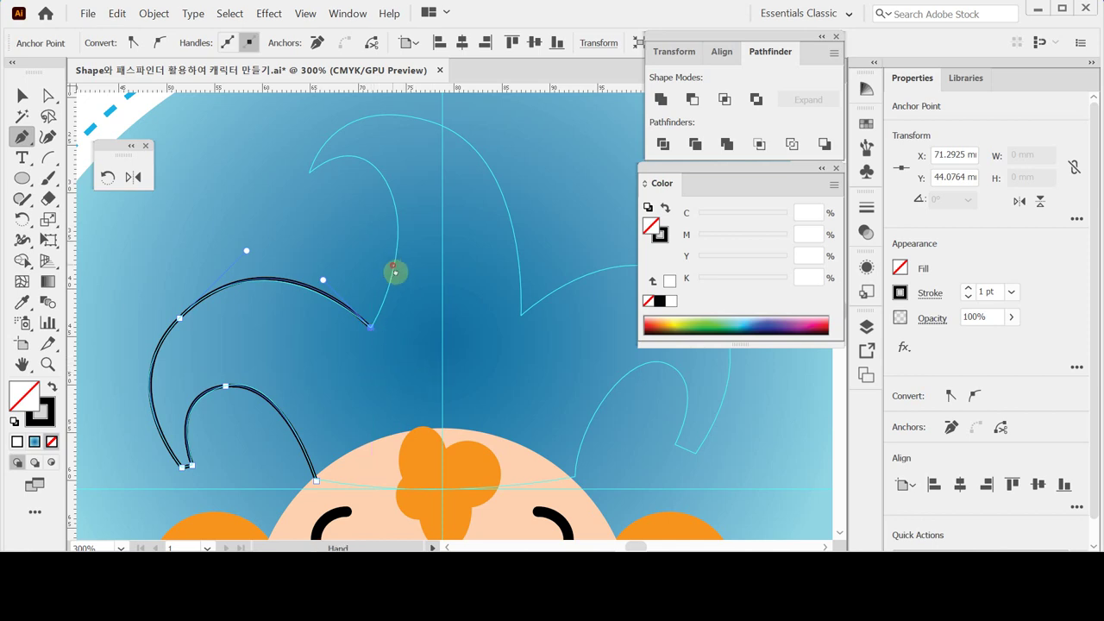
mouse_move(396, 273)
left_mouse_down()
mouse_move(426, 336)
mouse_move(424, 264)
left_mouse_up()
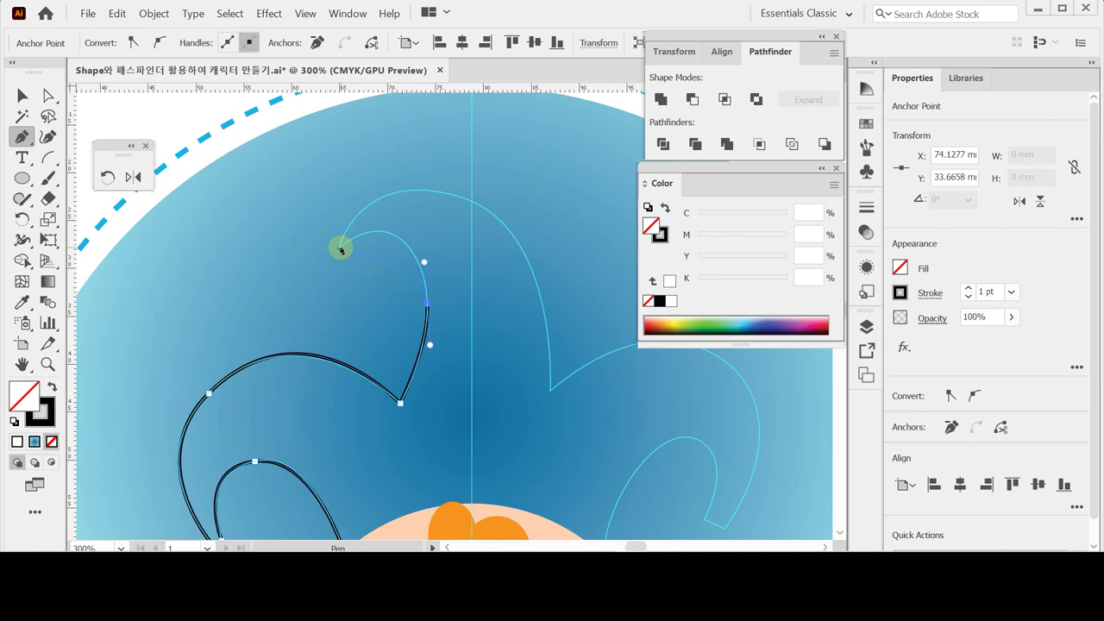
left_click(337, 250)
mouse_move(337, 250)
left_mouse_down()
mouse_move(301, 257)
mouse_move(279, 294)
left_mouse_up()
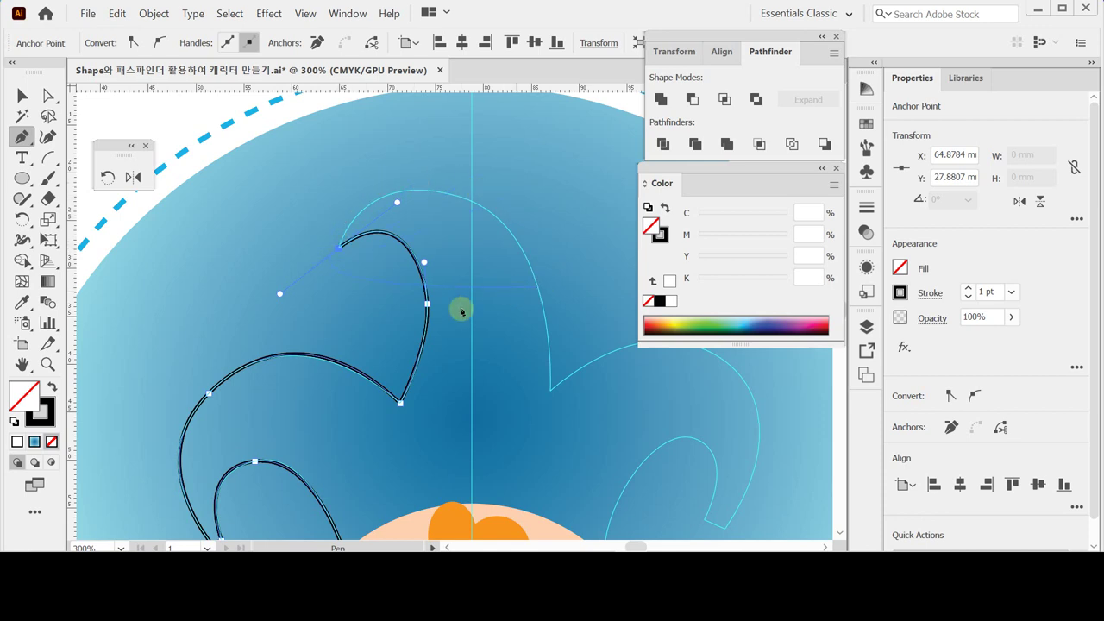
left_click(341, 250)
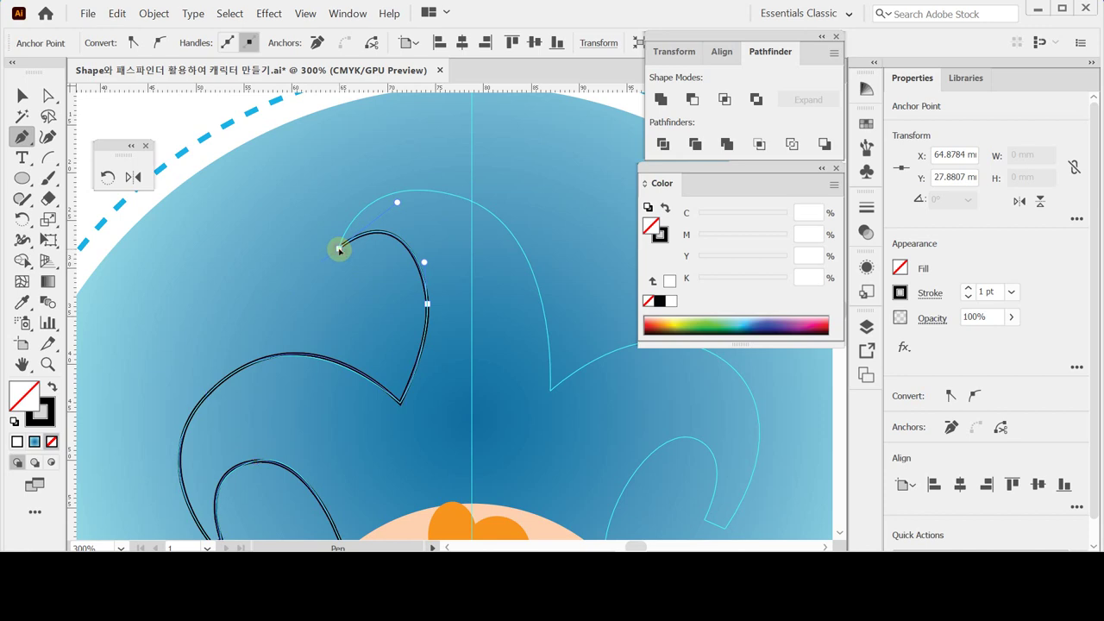
Continue the hat path from the middle horn's tip along its outer curve down to the notch beside the right horn
left_click_drag(398, 250, 302, 259)
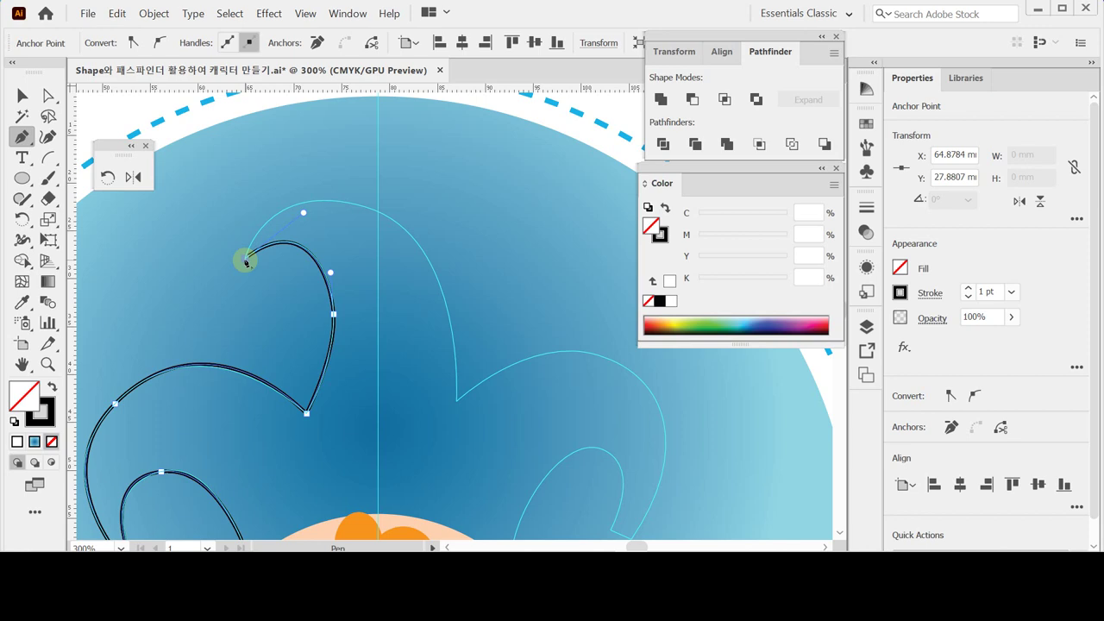
left_click(246, 259)
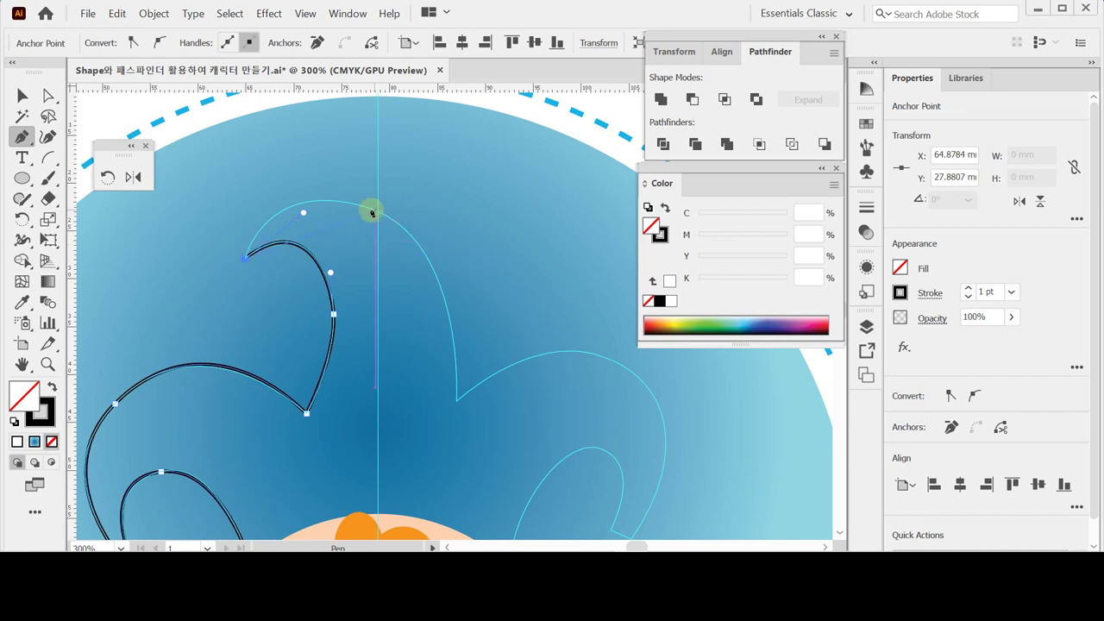
left_click_drag(372, 211, 474, 250)
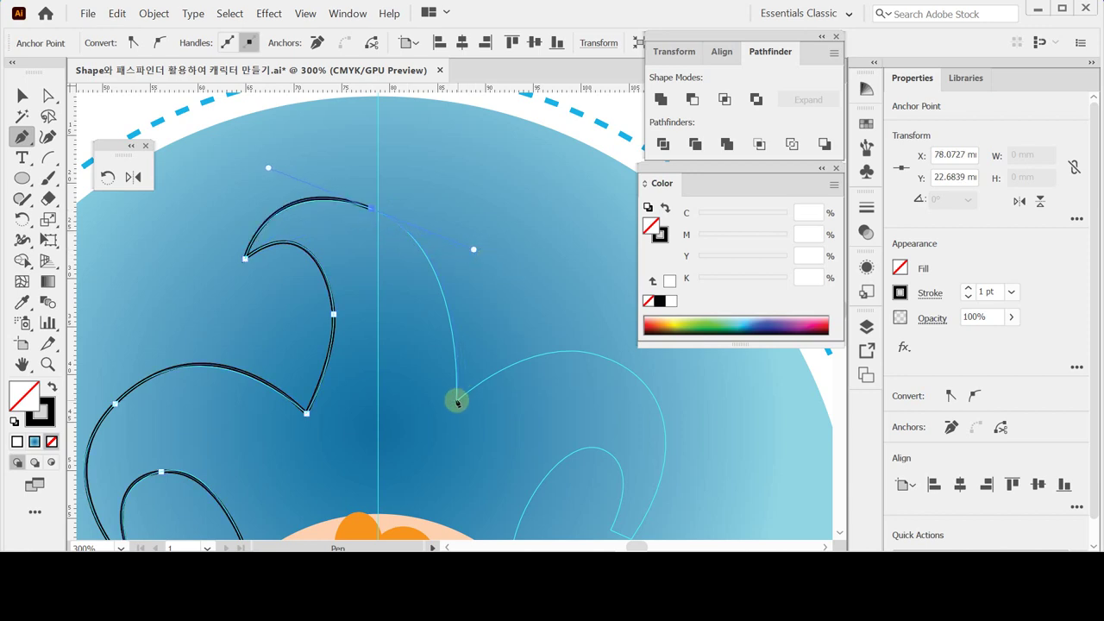
left_click(457, 402)
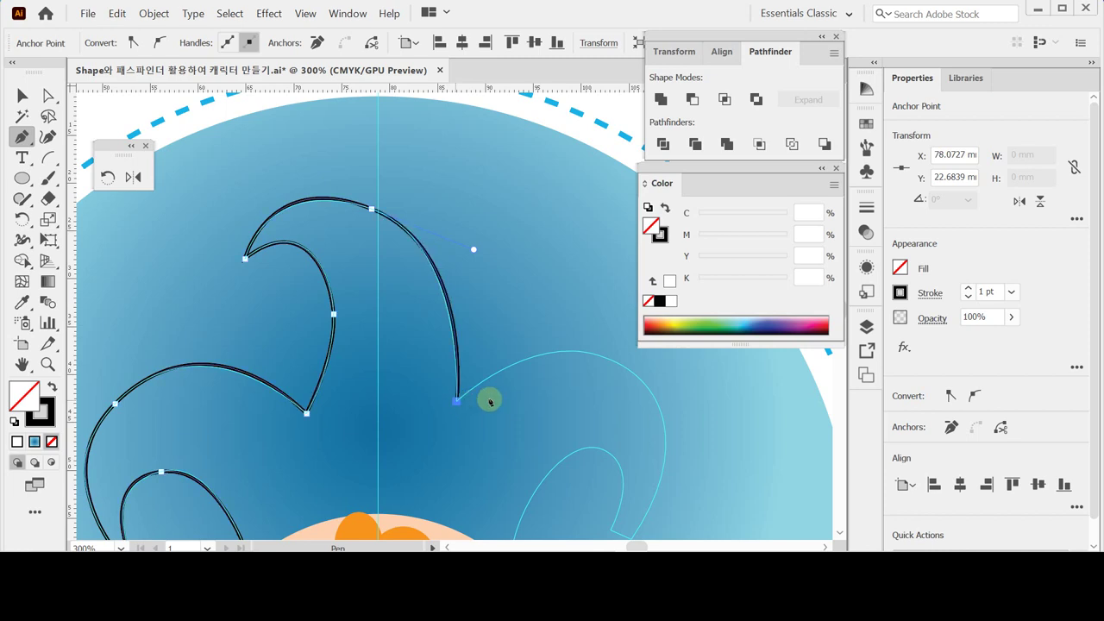
Trace the right horn's outer curve along the guide from the notch around to the horn's tip
left_click_drag(489, 397, 319, 302)
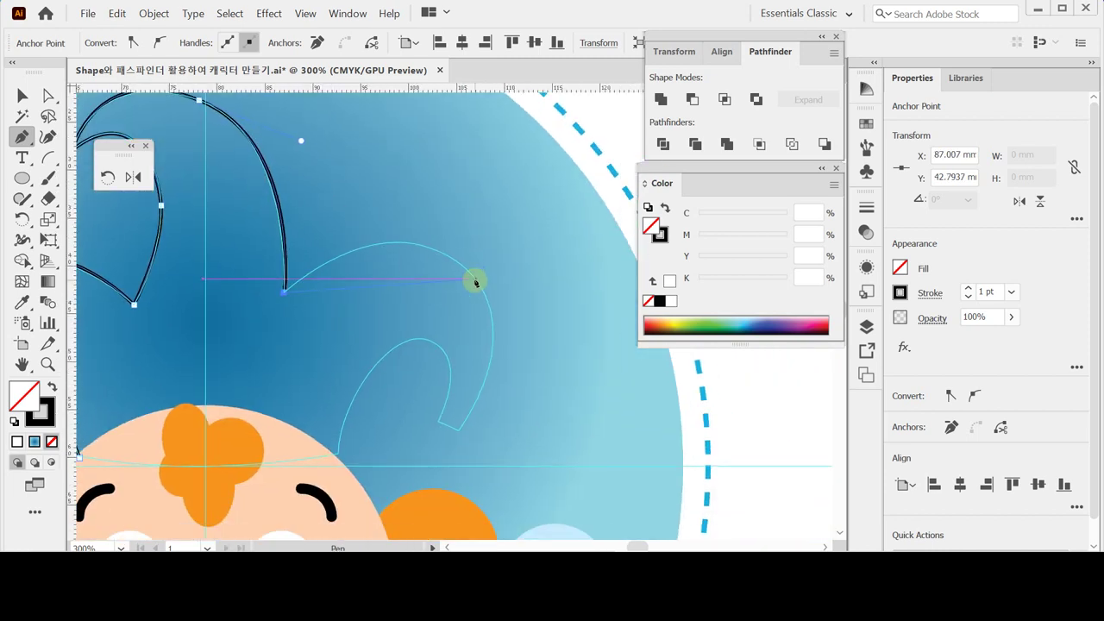
left_click_drag(475, 281, 564, 366)
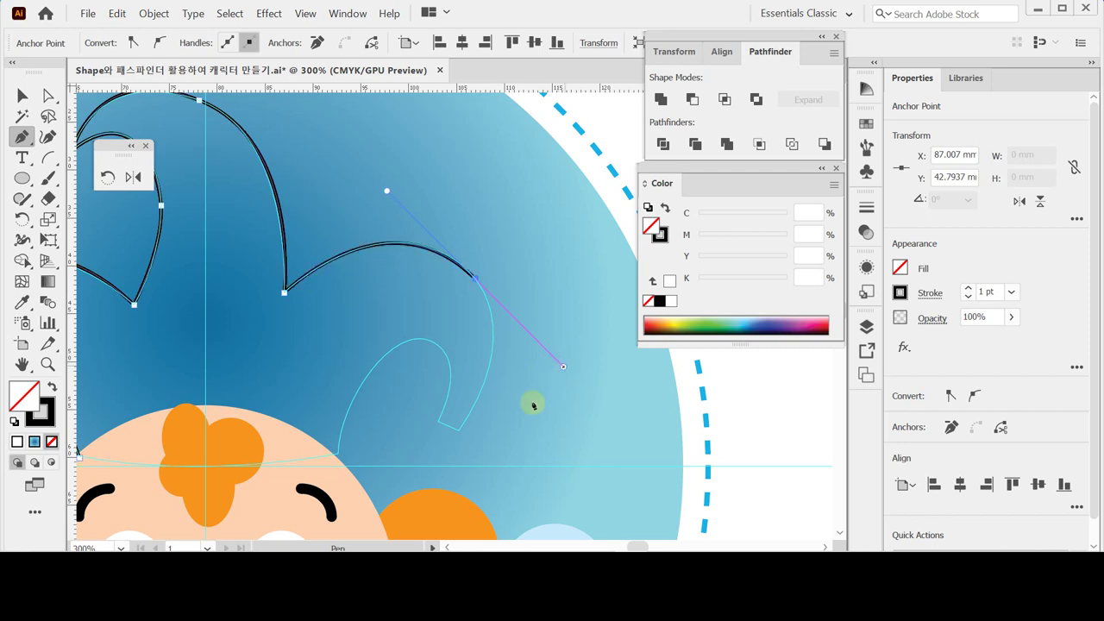
left_click_drag(502, 410, 527, 352)
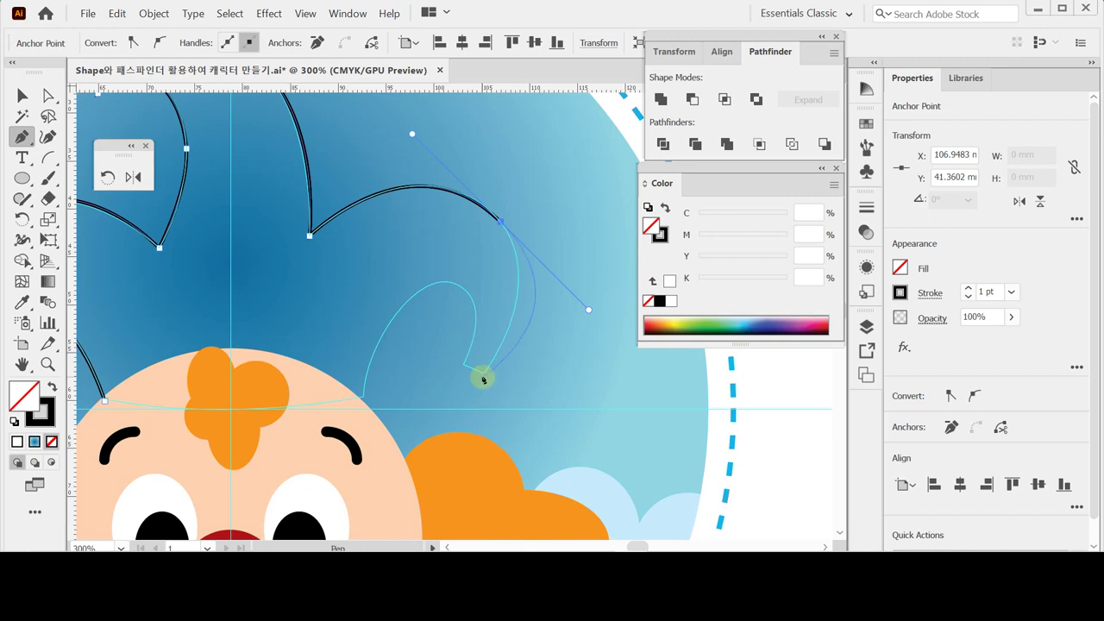
left_click_drag(483, 377, 555, 300)
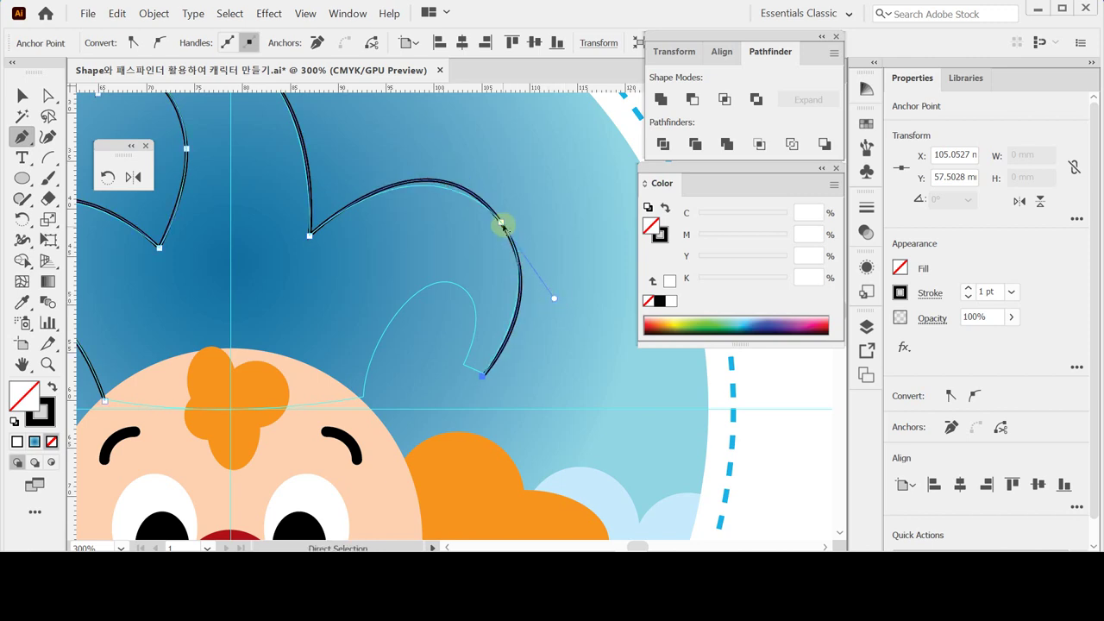
Adjust the direction handle on the right horn's outer curve to fit the guide, and reselect the path's end at the tip
left_click(502, 224)
left_click_drag(503, 225, 500, 275)
mouse_move(441, 151)
left_mouse_down()
mouse_move(452, 156)
mouse_move(439, 150)
mouse_move(449, 158)
mouse_move(440, 162)
left_mouse_up()
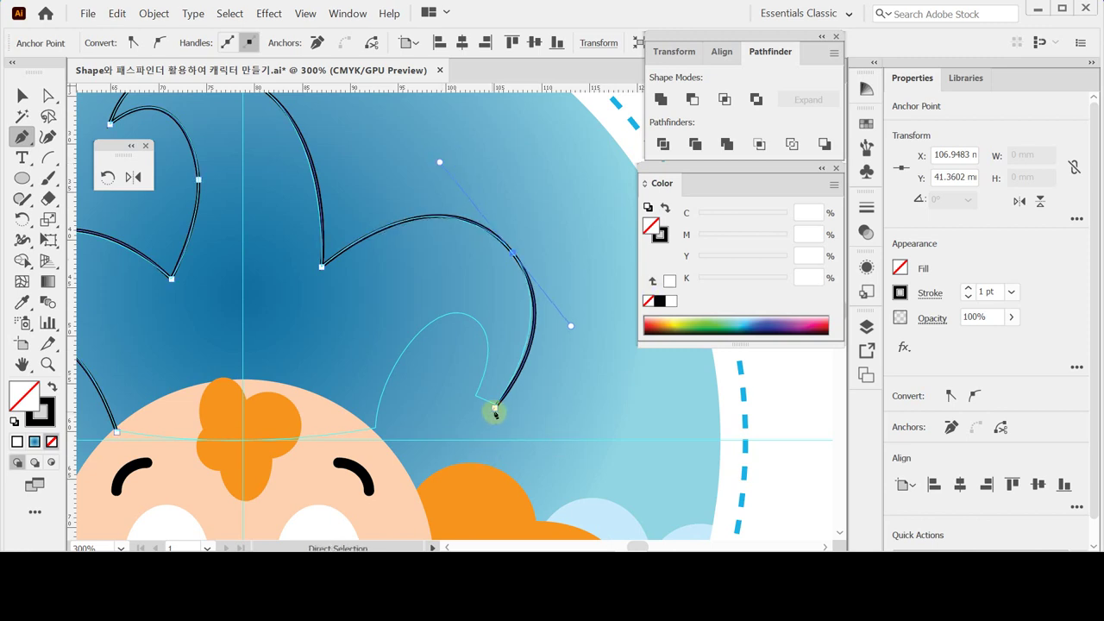
left_click(497, 411, "ctrl")
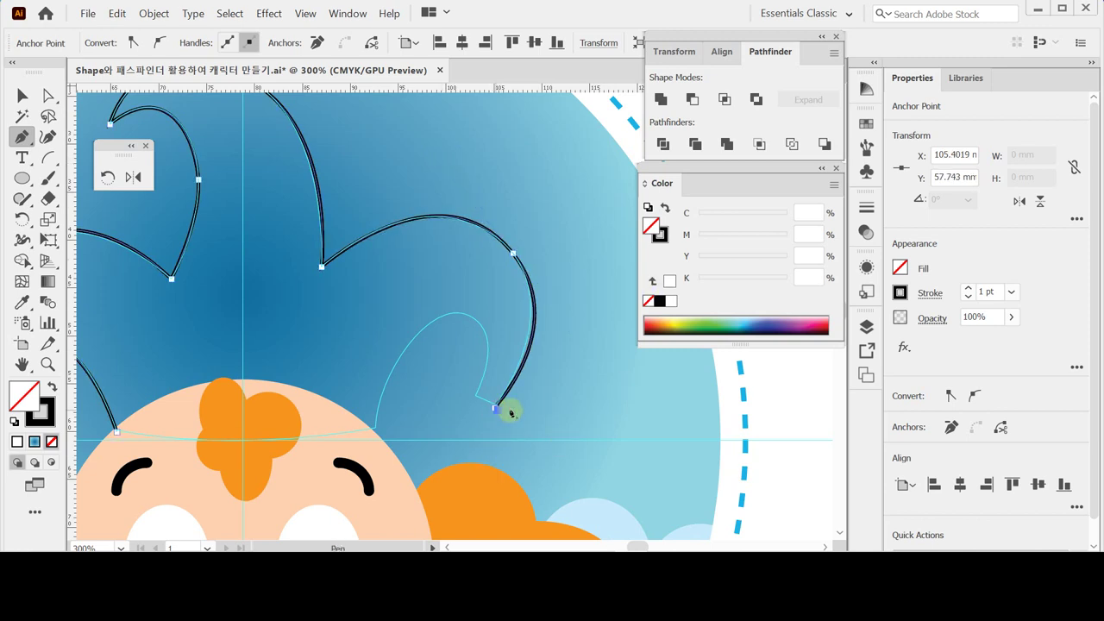
Add the right horn's short tip edge, trace its inner curve down to the forehead corner, and refine the curve's handle
left_click_drag(497, 414, 527, 375)
left_click(480, 369)
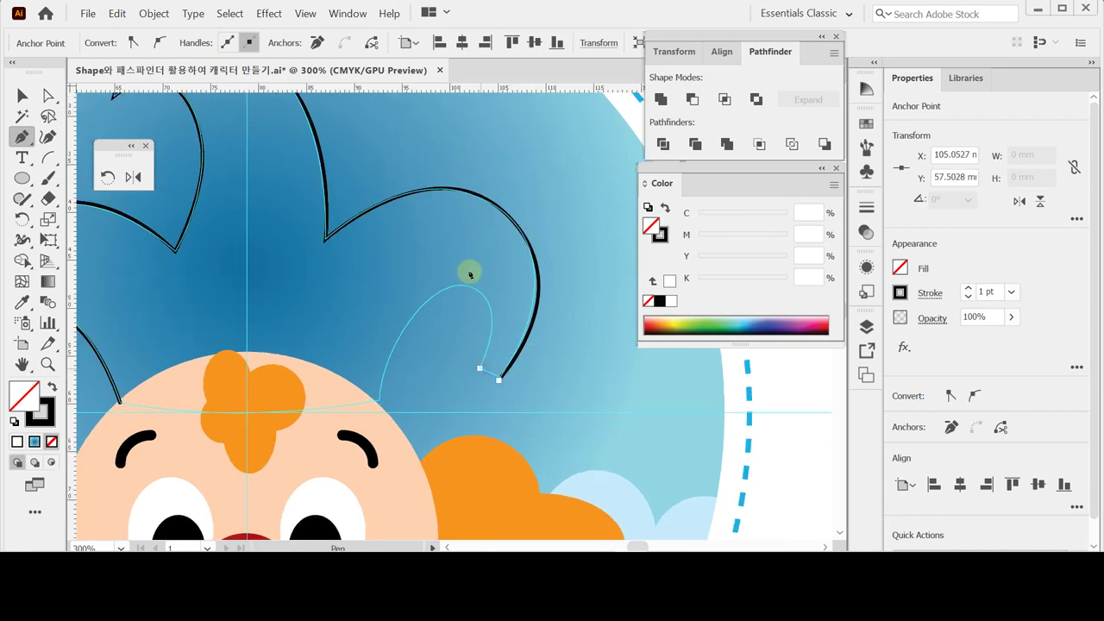
left_click_drag(457, 286, 400, 275)
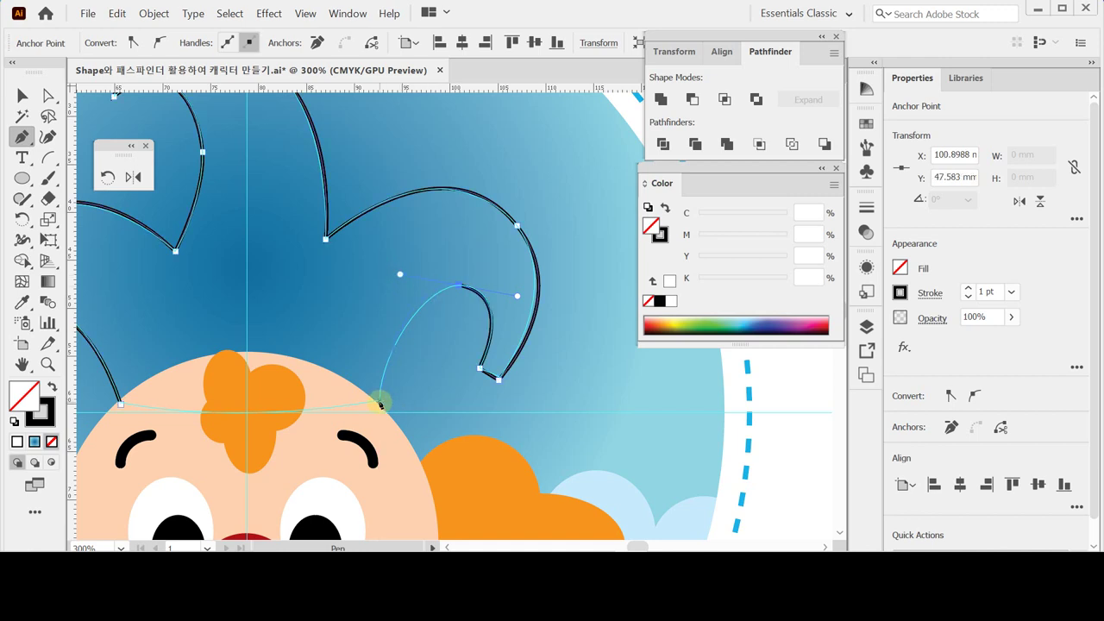
left_click(380, 403)
left_click_drag(382, 395, 437, 357)
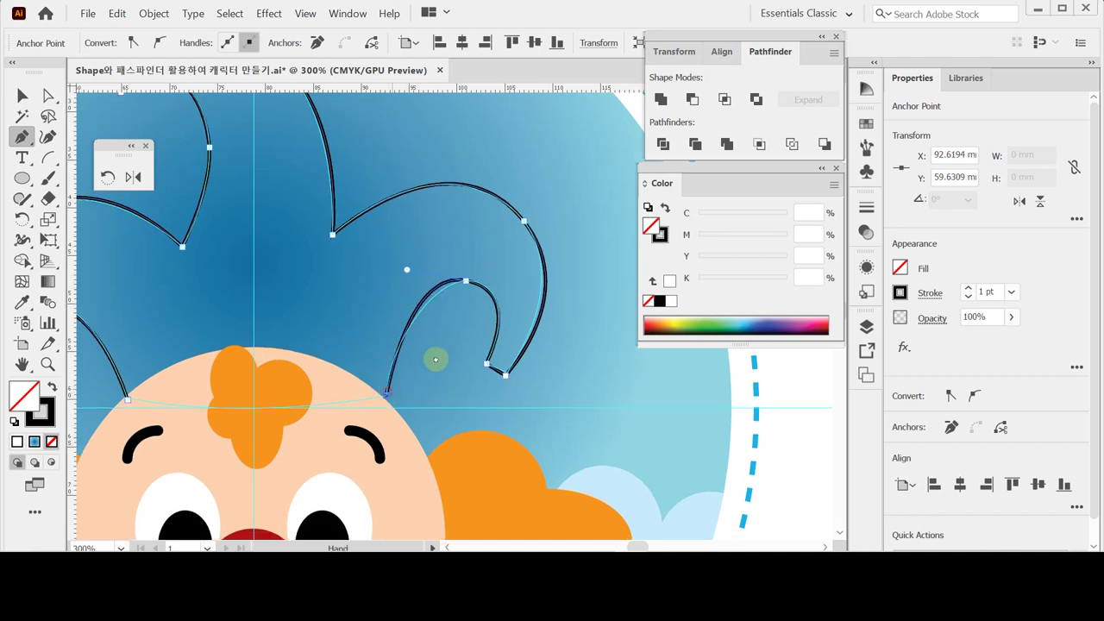
left_click_drag(457, 235, 447, 256)
key("alt")
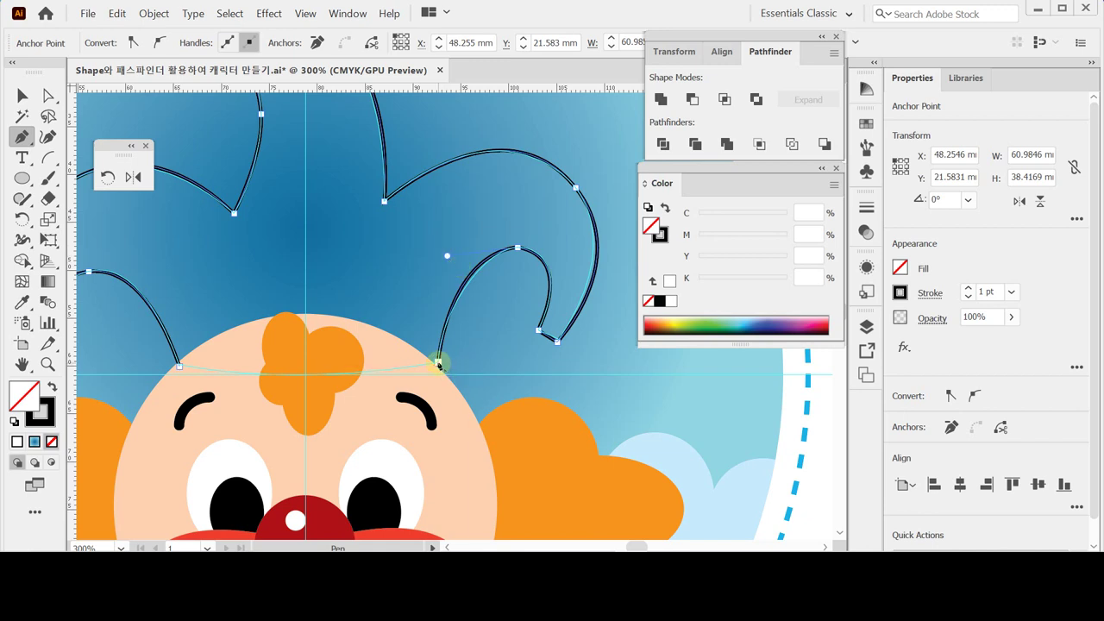
Resume the path at the right forehead corner and close the hat outline with a curved edge across the forehead
left_click(438, 364)
key("space")
left_click_drag(456, 365, 488, 376)
left_click(216, 352)
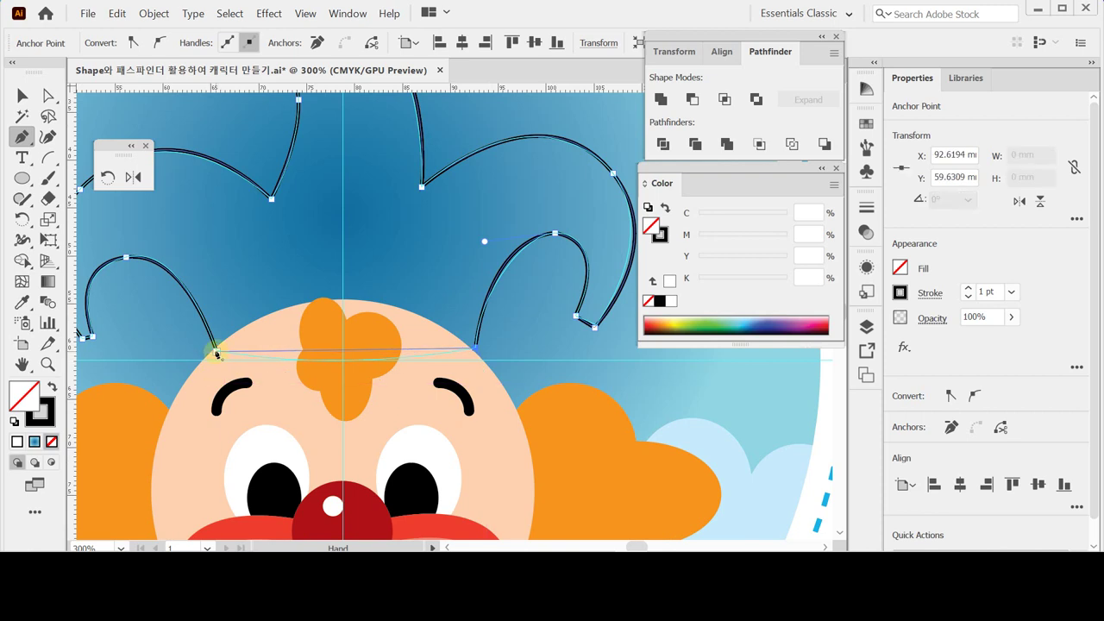
mouse_move(170, 331)
left_mouse_down()
mouse_move(136, 303)
mouse_move(111, 326)
left_mouse_up()
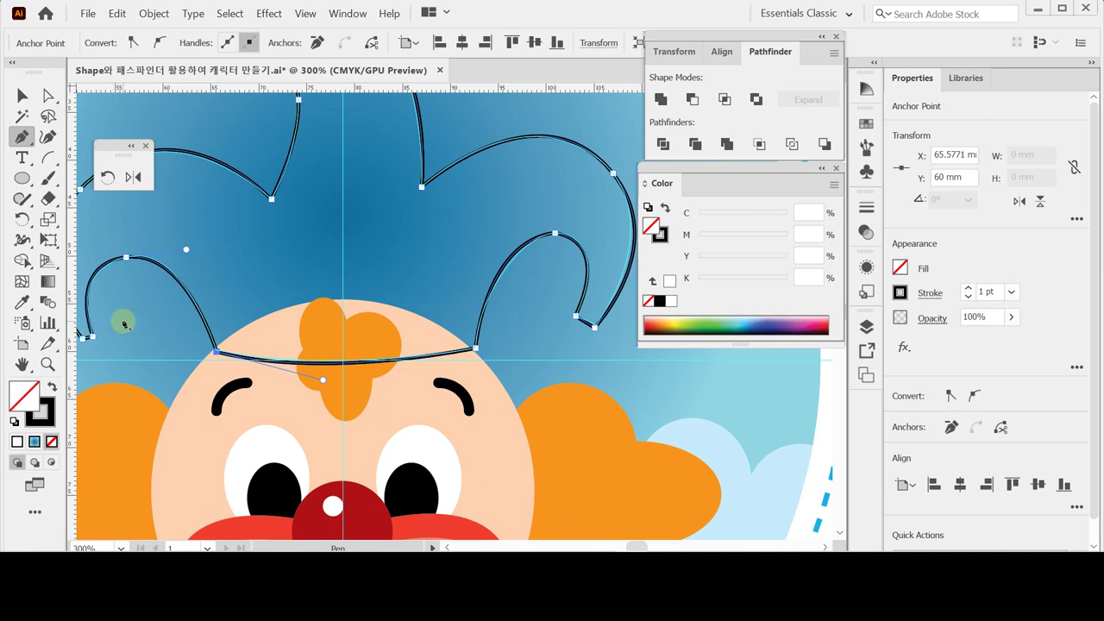
left_click_drag(213, 251, 243, 295)
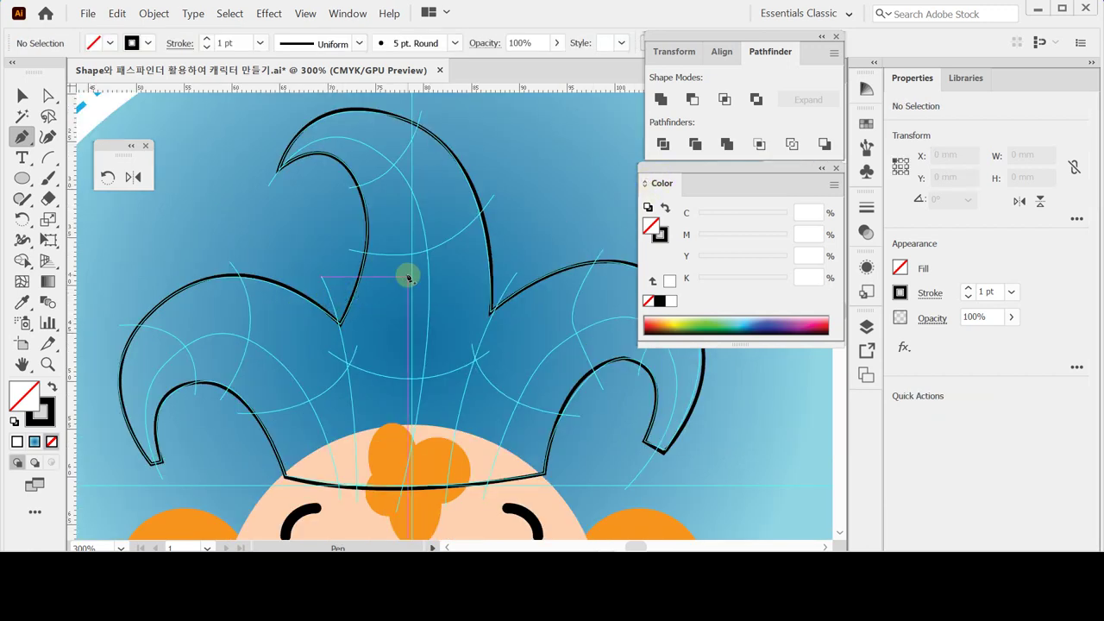
Trace the left horn's lengthwise inner guide as an open path from below the tip, over the bend, to below the hat's lower edge
scroll(384, 291, "down", 3)
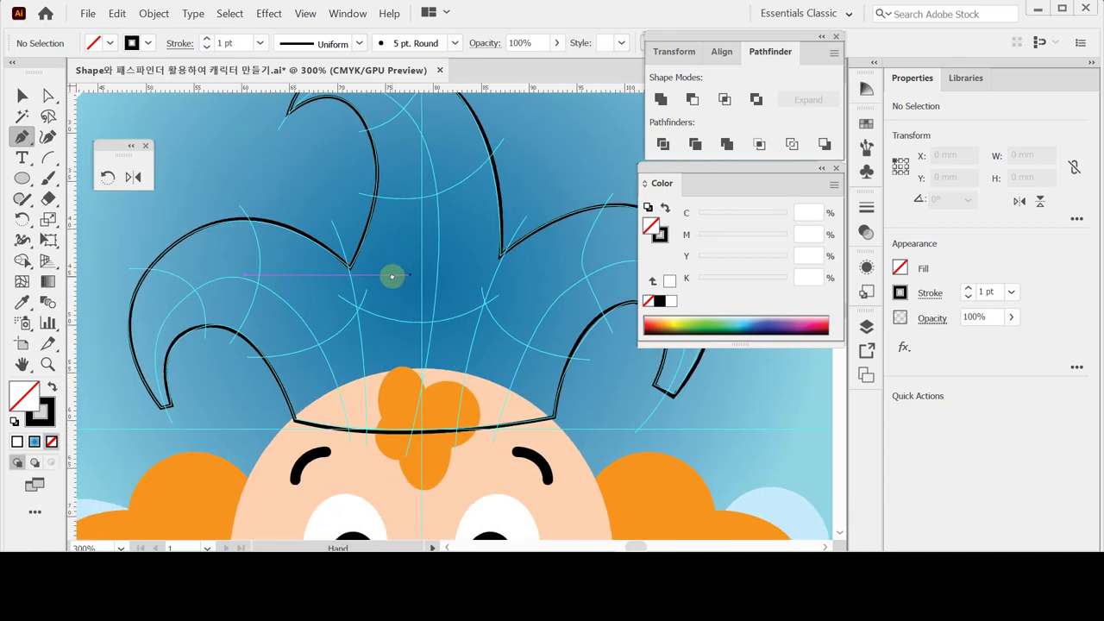
left_click_drag(393, 286, 393, 289)
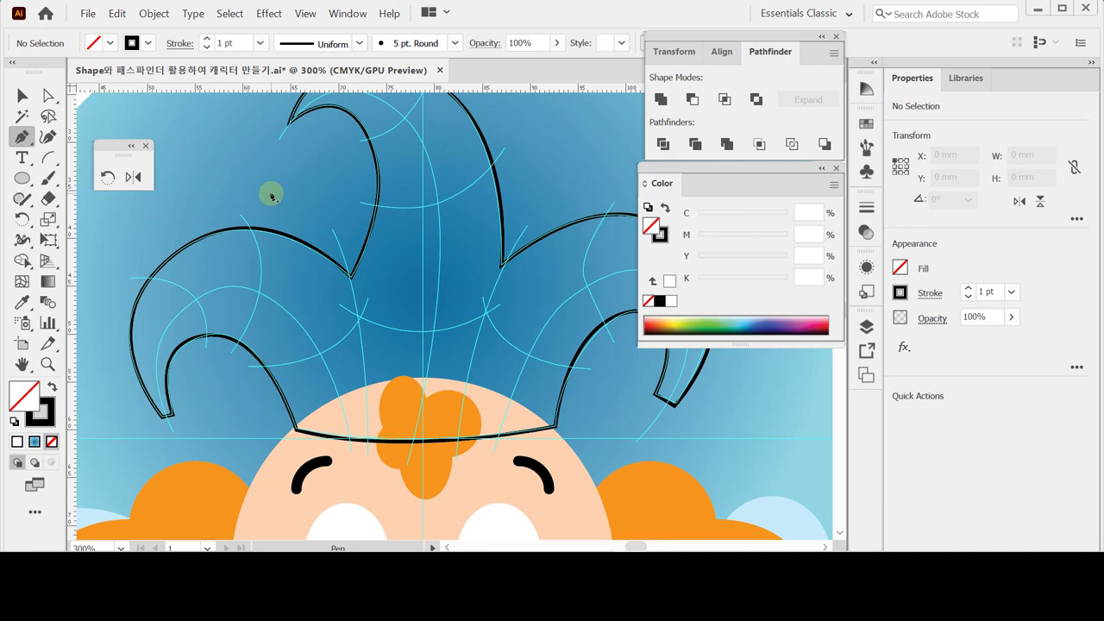
left_click_drag(289, 290, 286, 261)
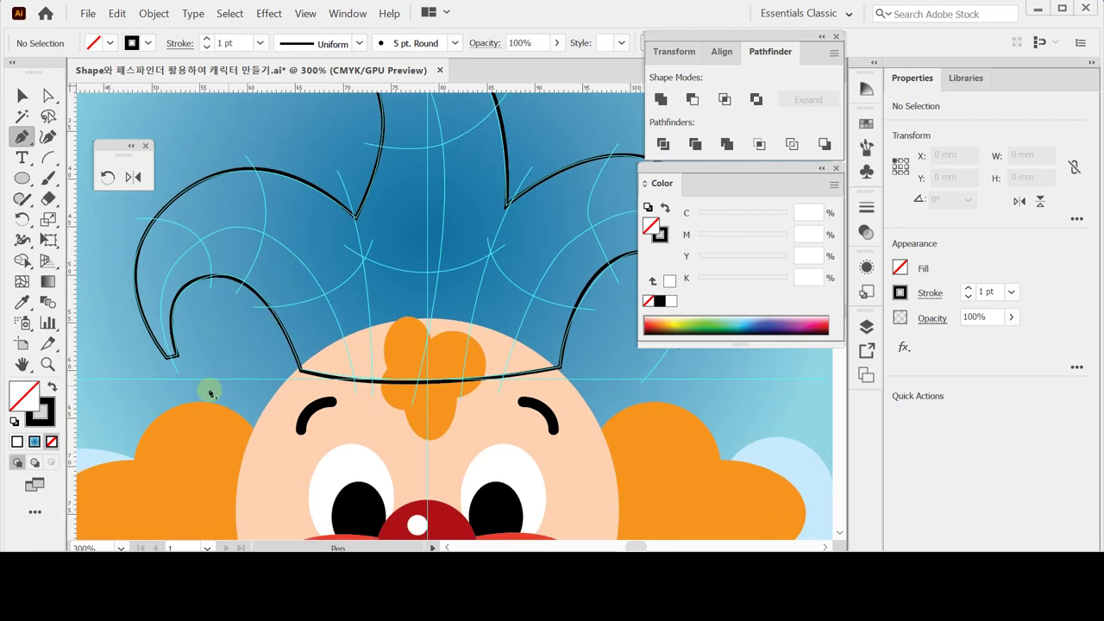
left_click(178, 378)
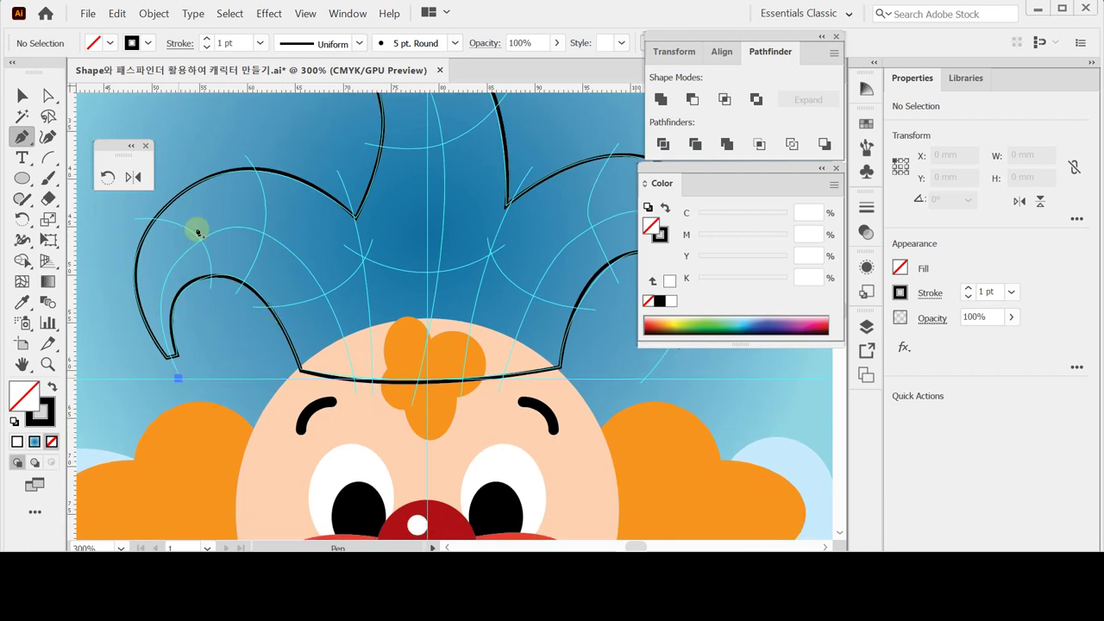
left_click_drag(180, 258, 226, 223)
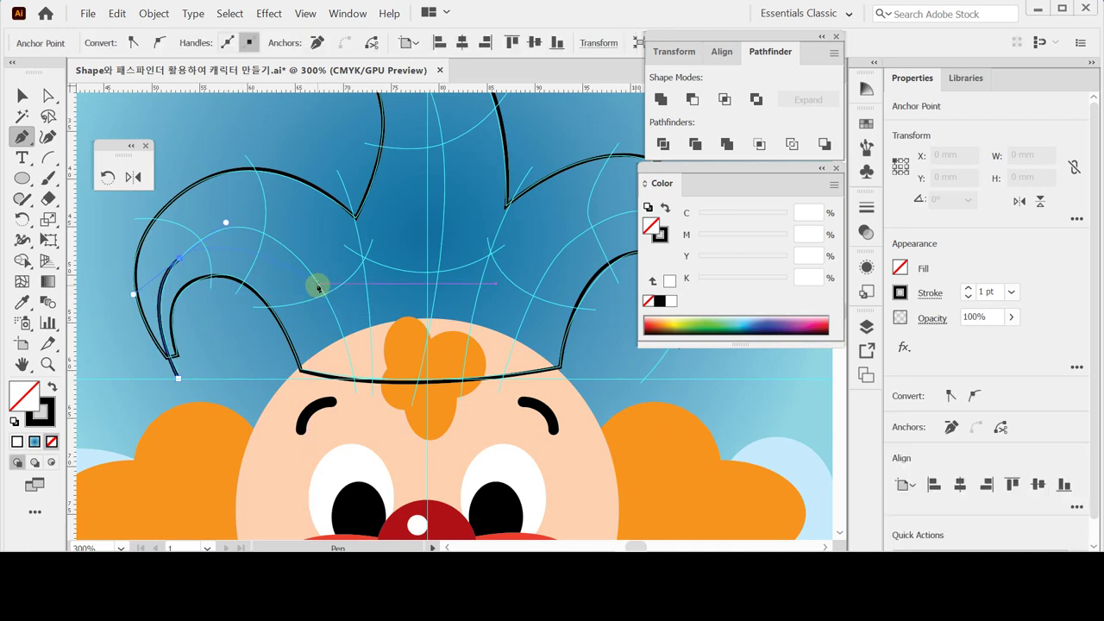
left_click_drag(319, 285, 365, 352)
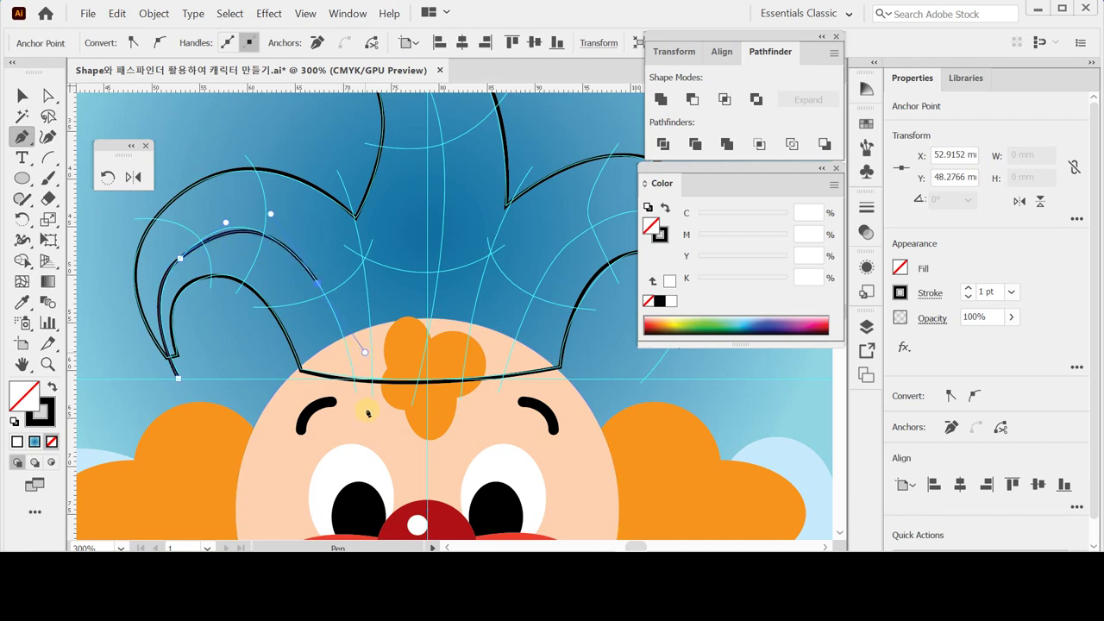
left_click(356, 424)
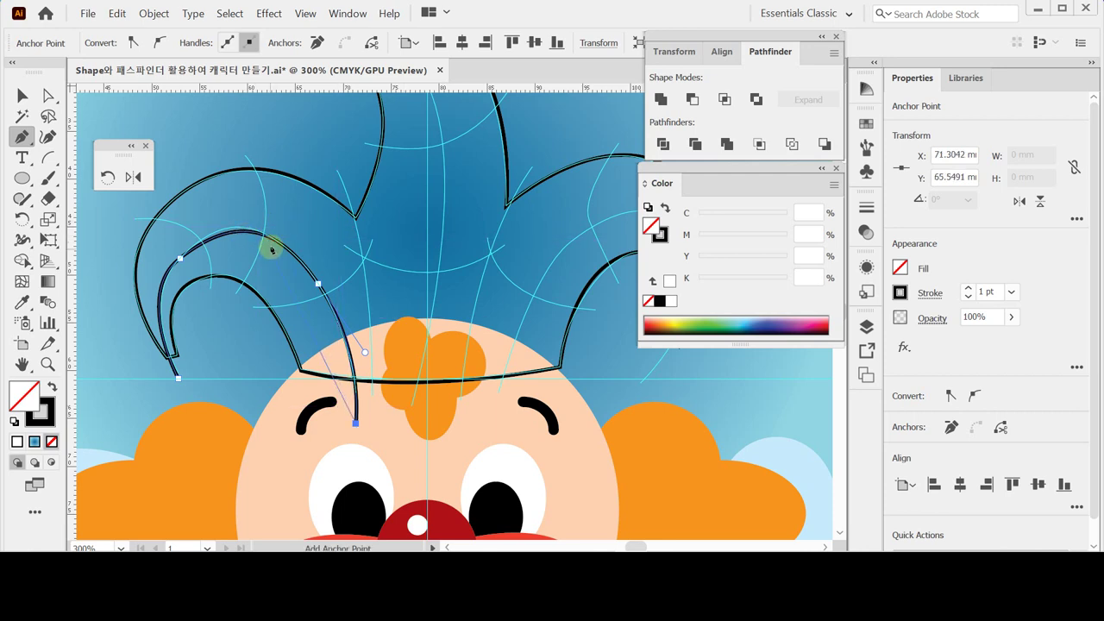
Fine-tune the direction handle of the lengthwise line's upper curve so it follows the guide in the left horn
left_click(318, 285, "ctrl")
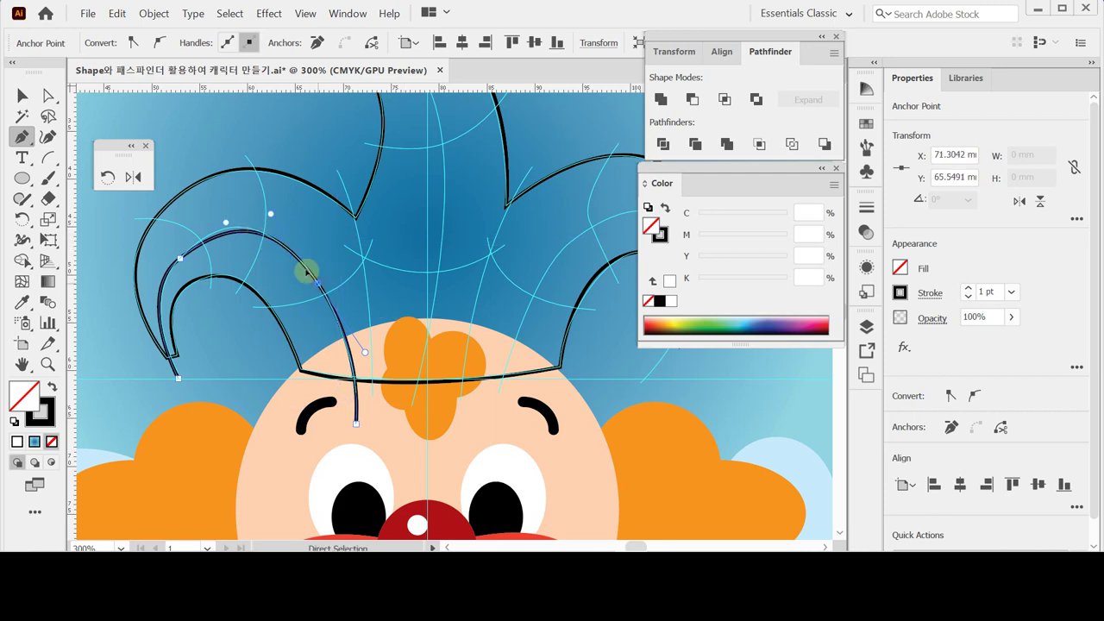
left_click(227, 222, "ctrl")
left_click(223, 221, "ctrl")
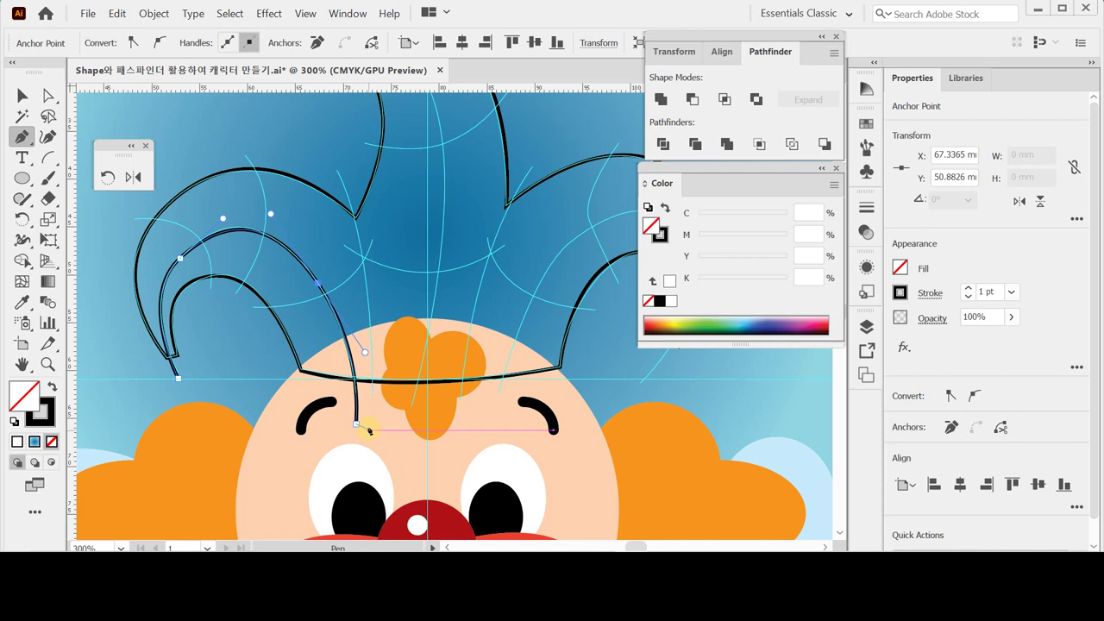
left_click_drag(369, 427, 390, 440)
left_click_drag(357, 218, 116, 220)
key("ctrl+z")
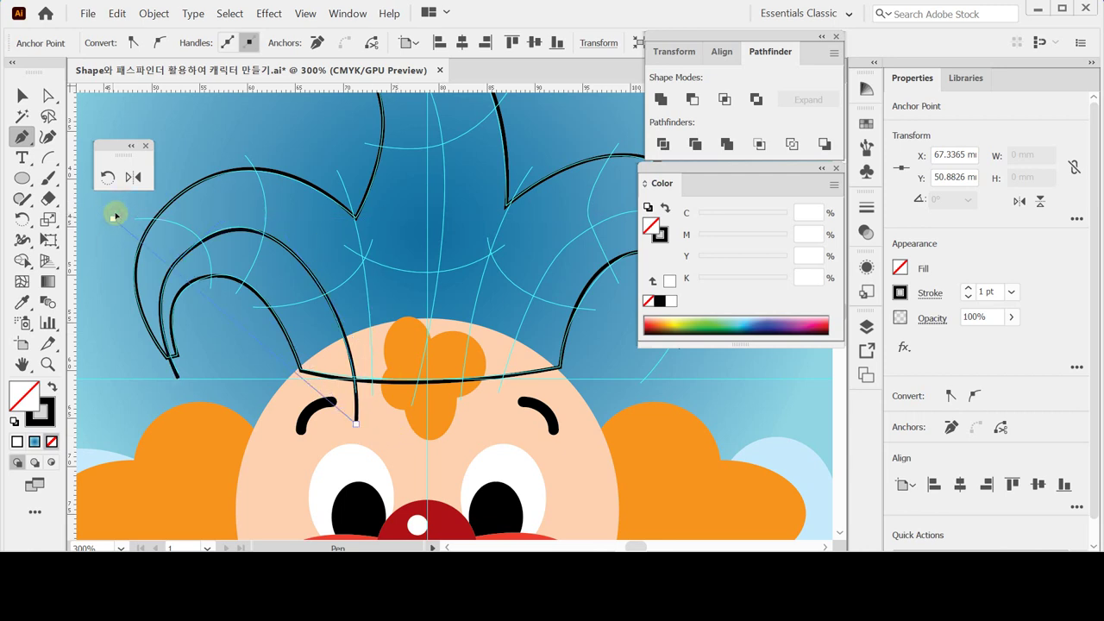
left_click(113, 218)
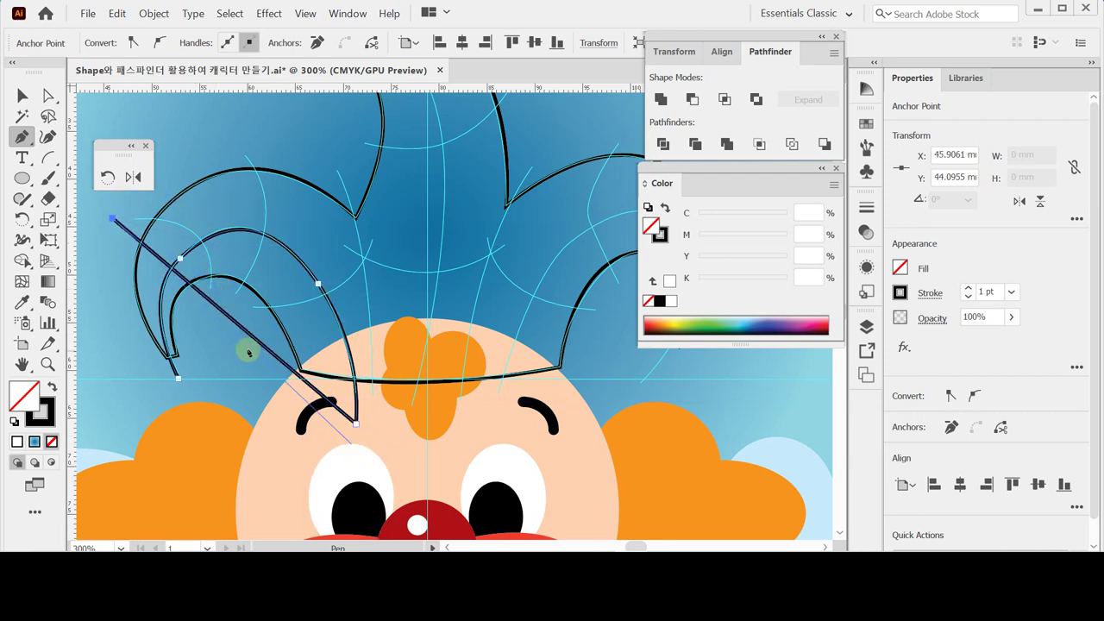
left_click(116, 13)
left_click(143, 29)
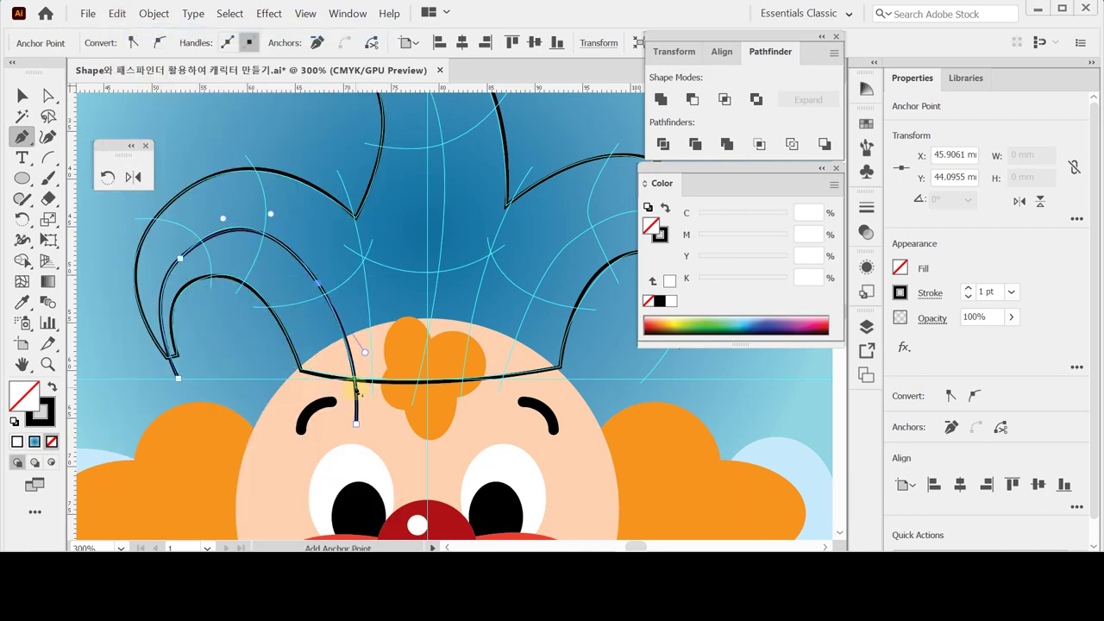
Deselect the lengthwise line, trace the short curved guide crossing the left horn near its tip, and leave nothing selected
key("space")
left_click_drag(379, 408, 358, 376)
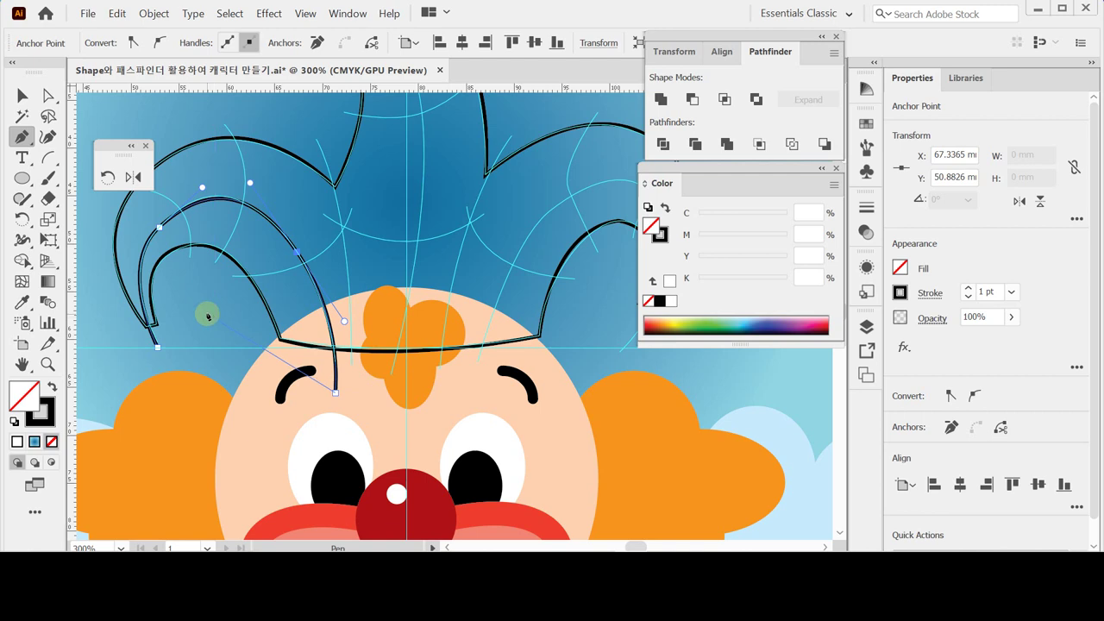
key("ctrl")
left_click(207, 315, "ctrl")
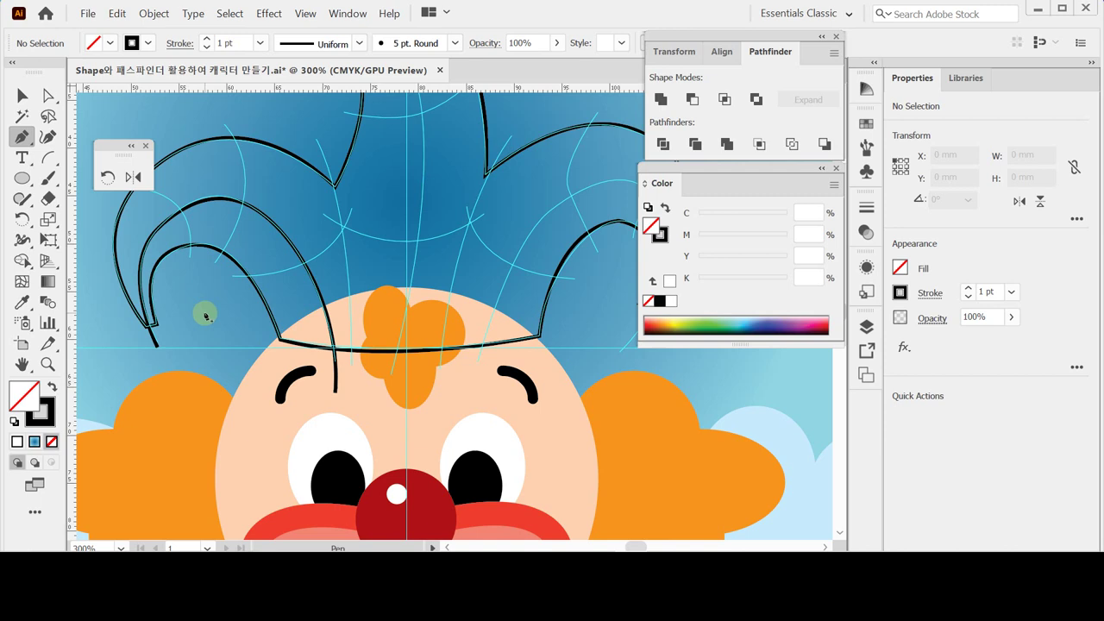
mouse_move(222, 241)
left_mouse_down()
mouse_move(278, 284)
mouse_move(254, 303)
left_mouse_up()
left_click(172, 226)
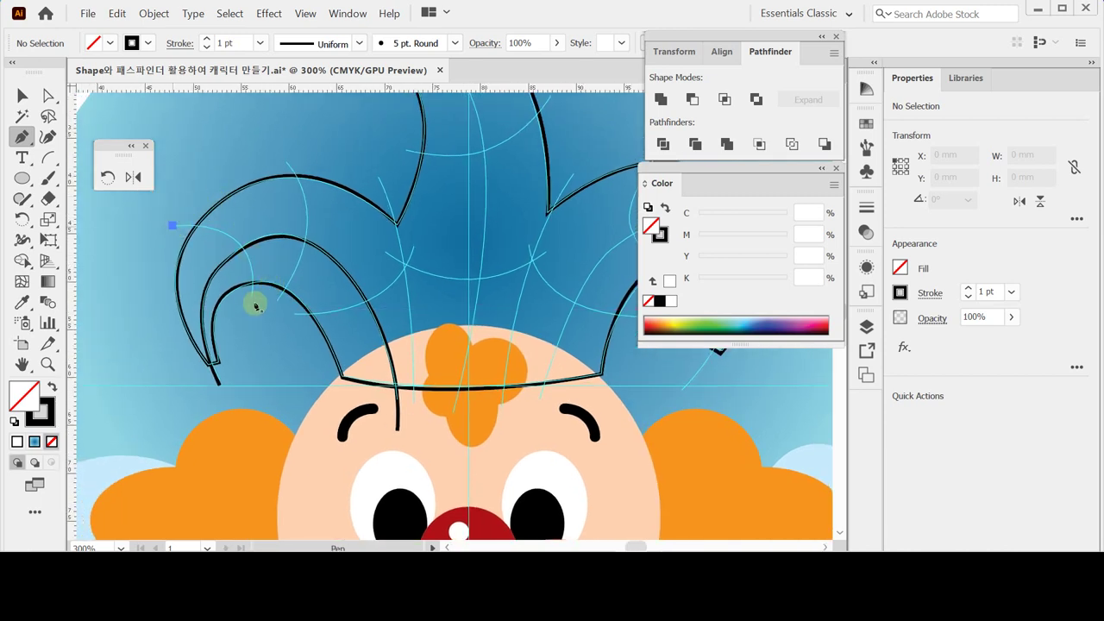
left_click(253, 388)
left_click(253, 399)
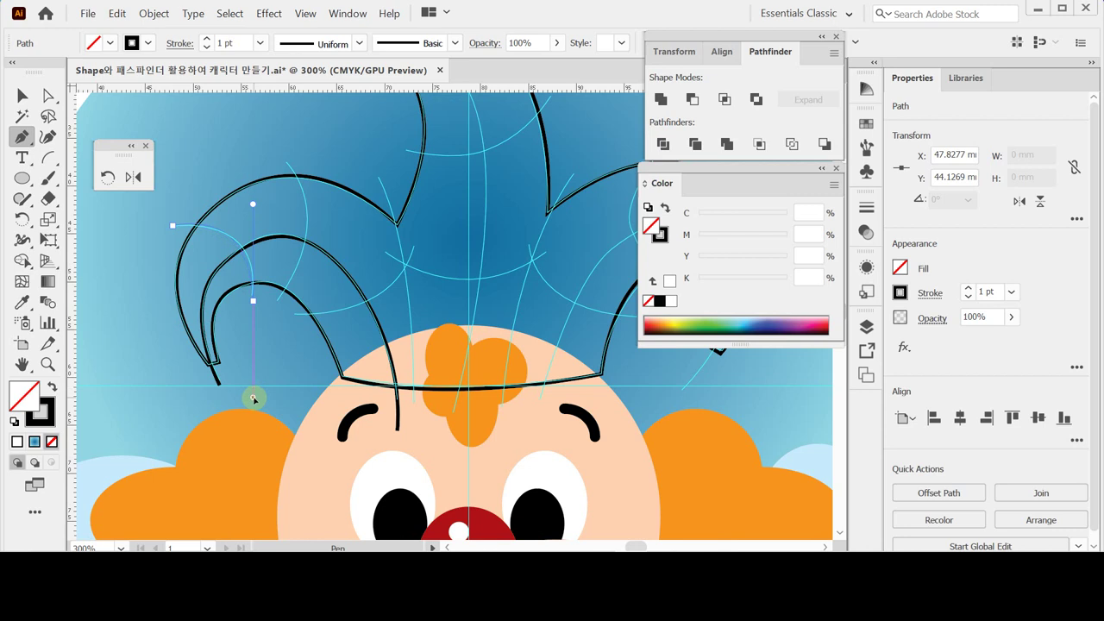
key("ctrl")
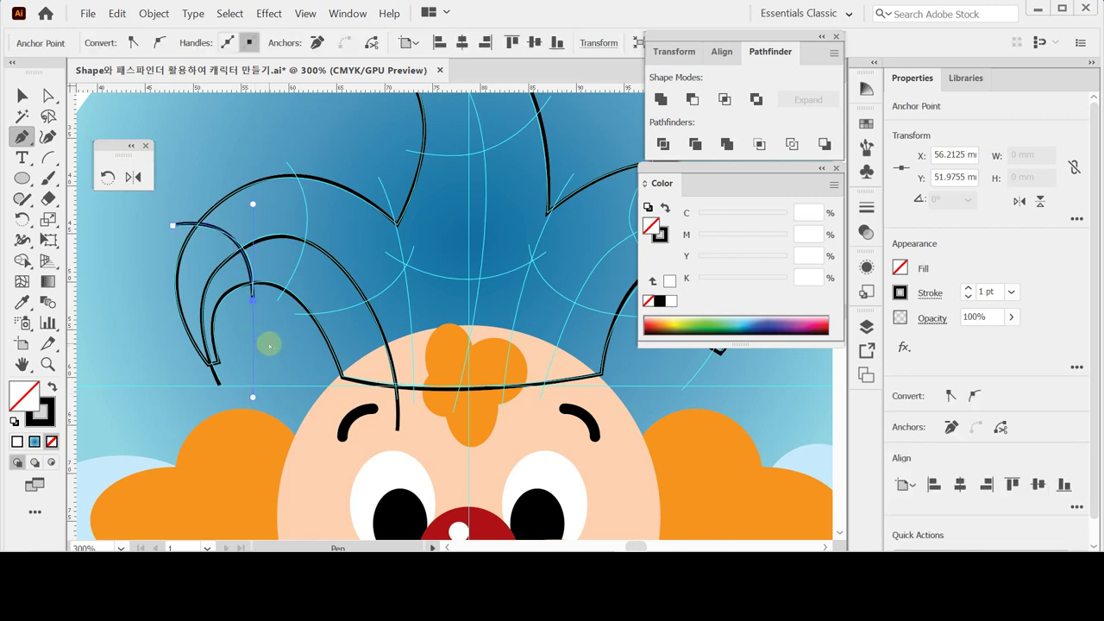
left_click(273, 345, "ctrl")
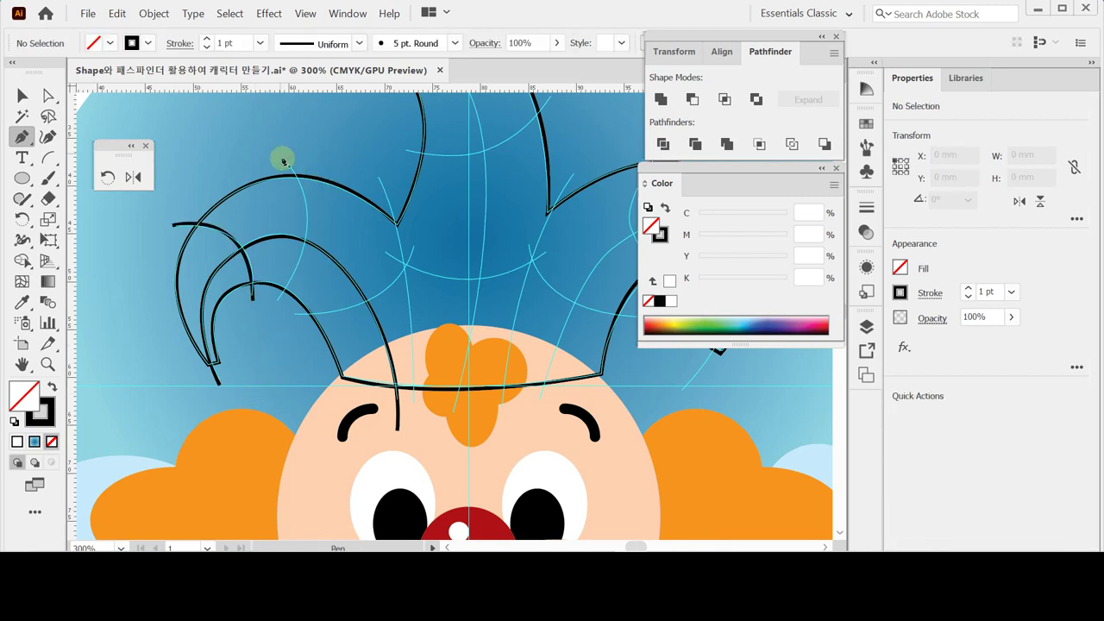
Trace the curved guide crossing the left horn at its upper bend as an open path and leave it deselected
left_click(283, 159)
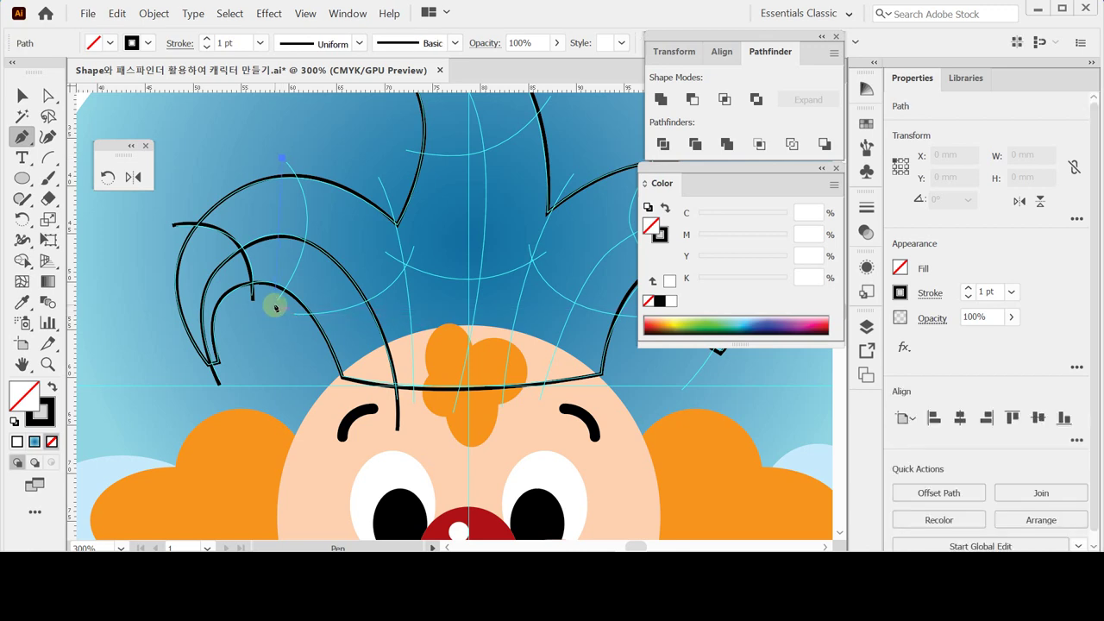
left_click_drag(276, 304, 215, 410)
key("ctrl")
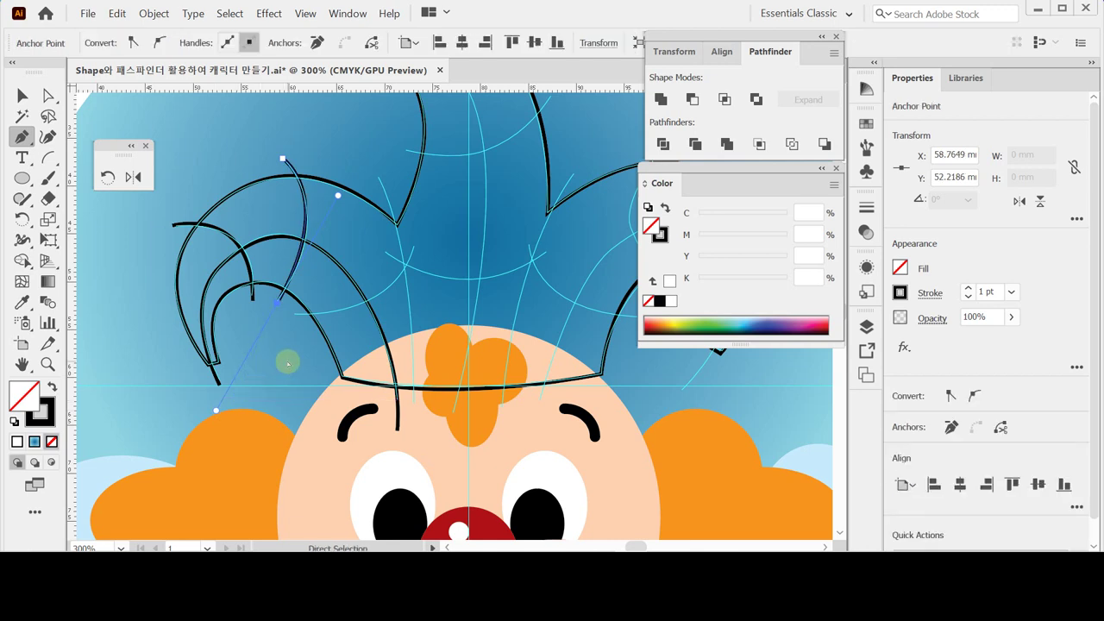
left_click(287, 363, "ctrl")
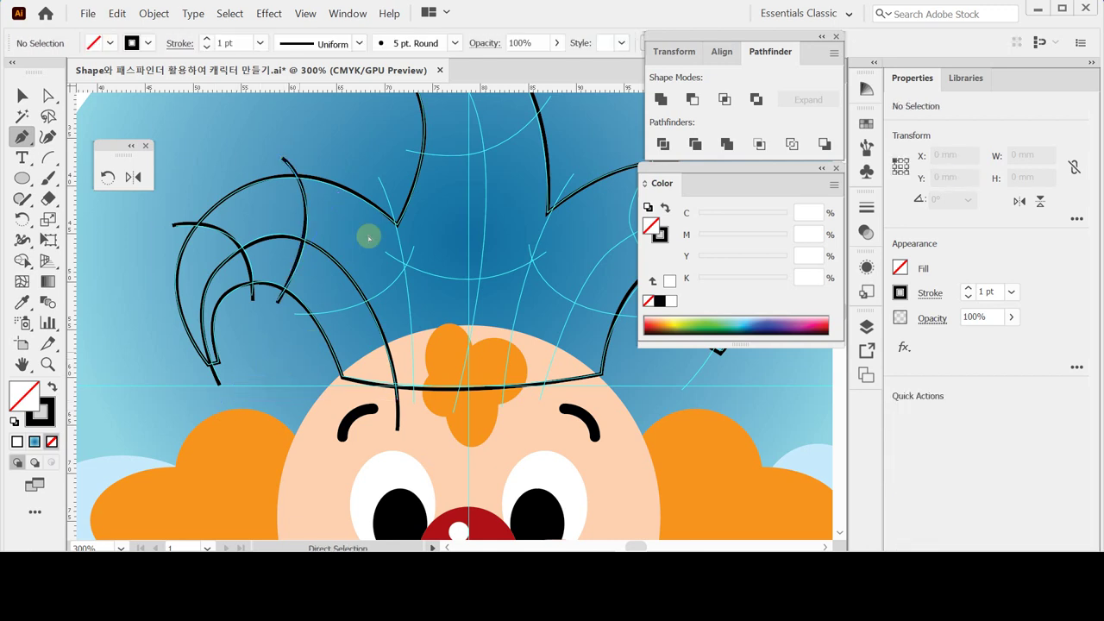
Trace the guide between the left and middle horns as an open path from above the notch to below the hat's lower edge
left_click(378, 177)
left_click_drag(414, 279, 389, 216)
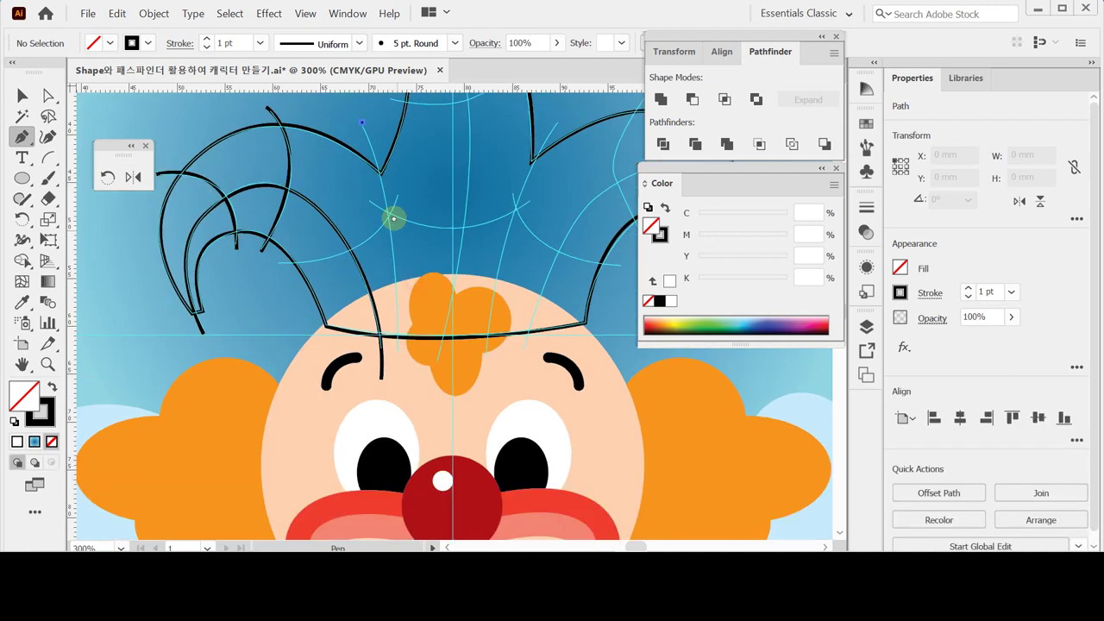
left_click_drag(394, 346, 387, 458)
left_click(411, 361, "ctrl")
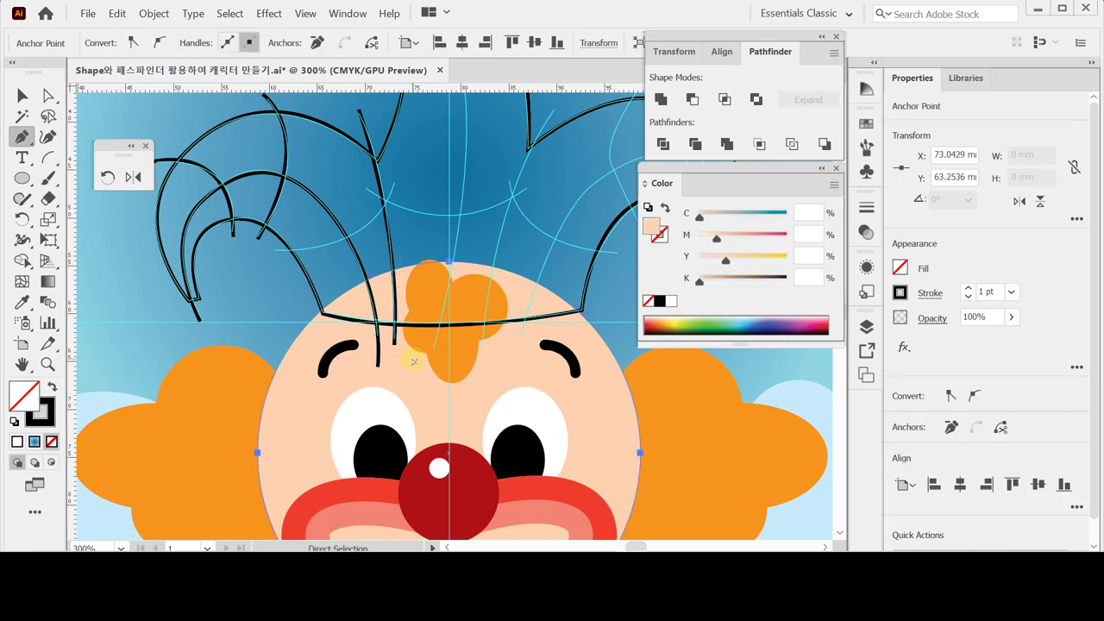
left_click_drag(396, 239, 397, 334)
Trace the curved guide crossing the base of the left horn as an open path with the default black stroke and no fill
left_click(274, 342, "ctrl")
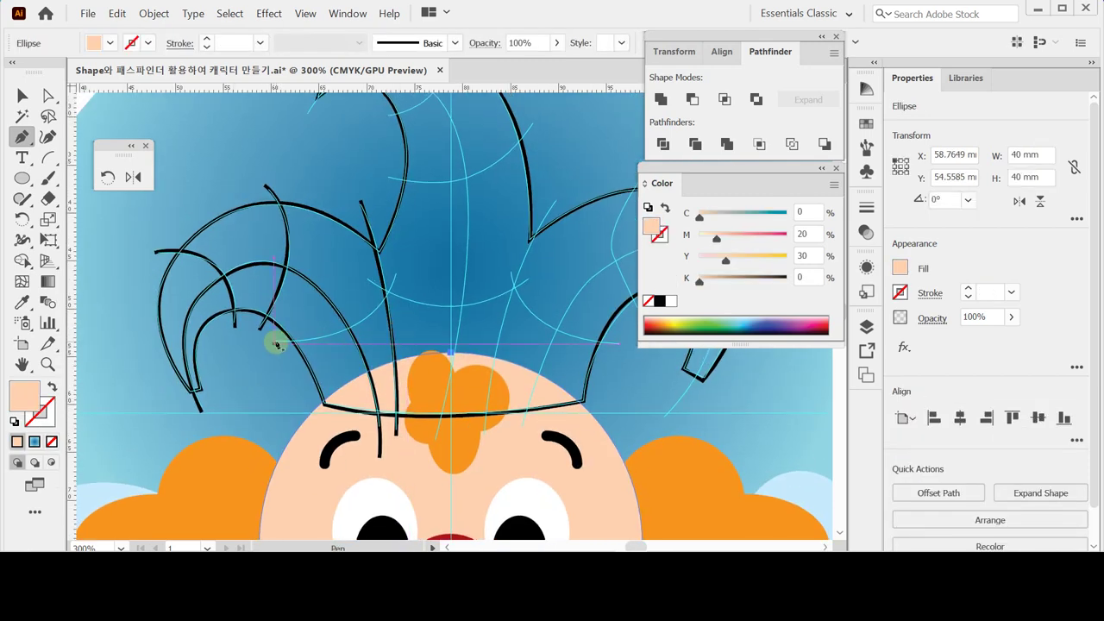
left_click_drag(396, 275, 420, 203)
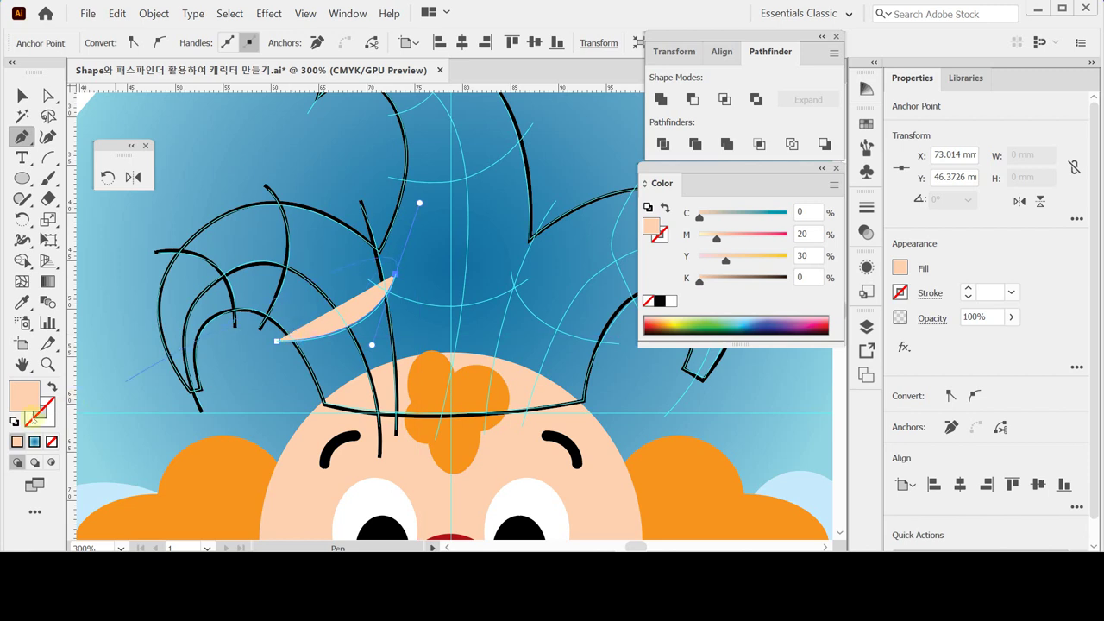
left_click(14, 421)
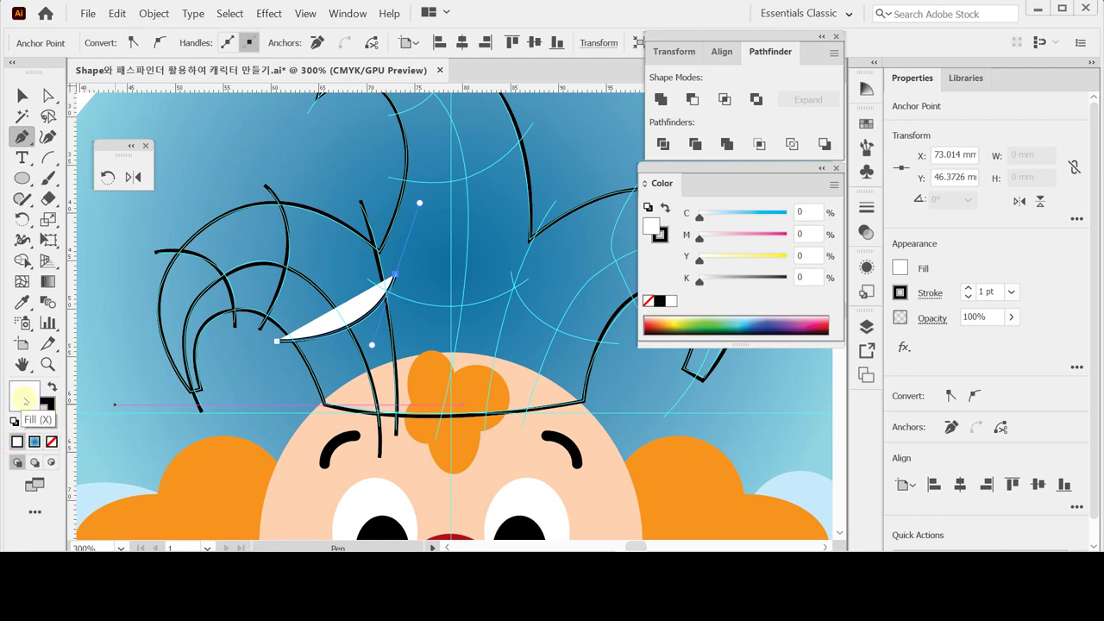
left_click(51, 441)
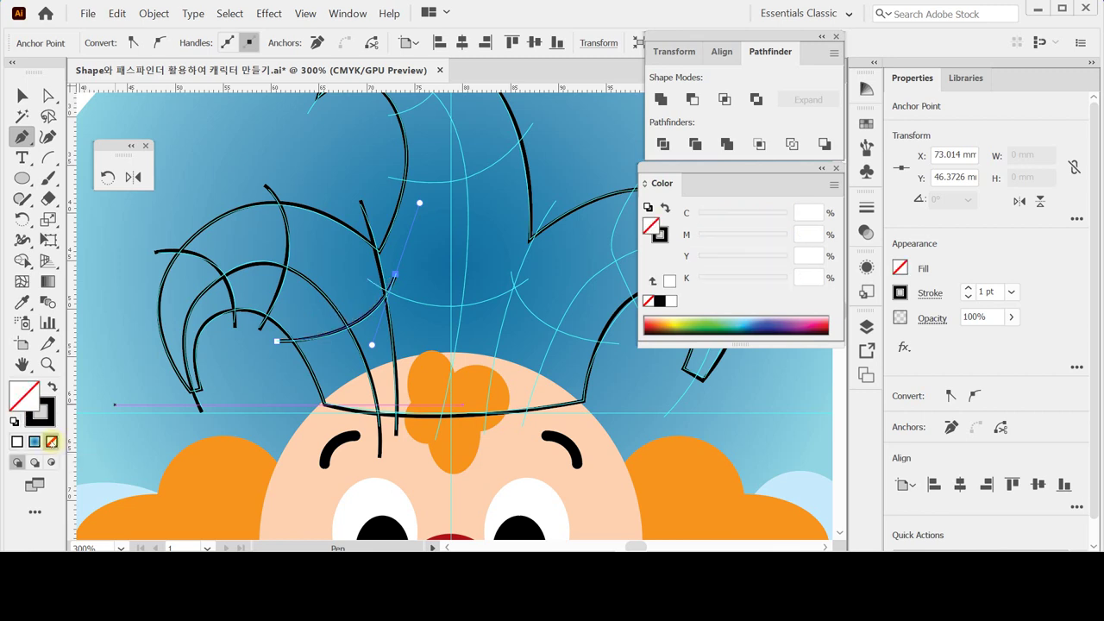
left_click(14, 421)
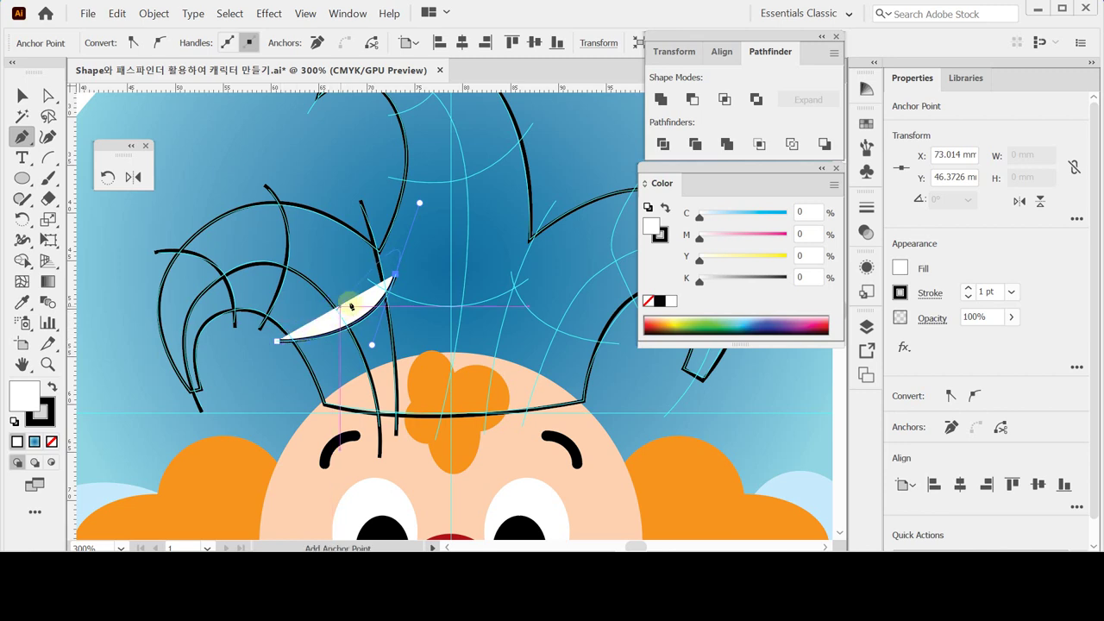
left_click_drag(394, 275, 356, 313)
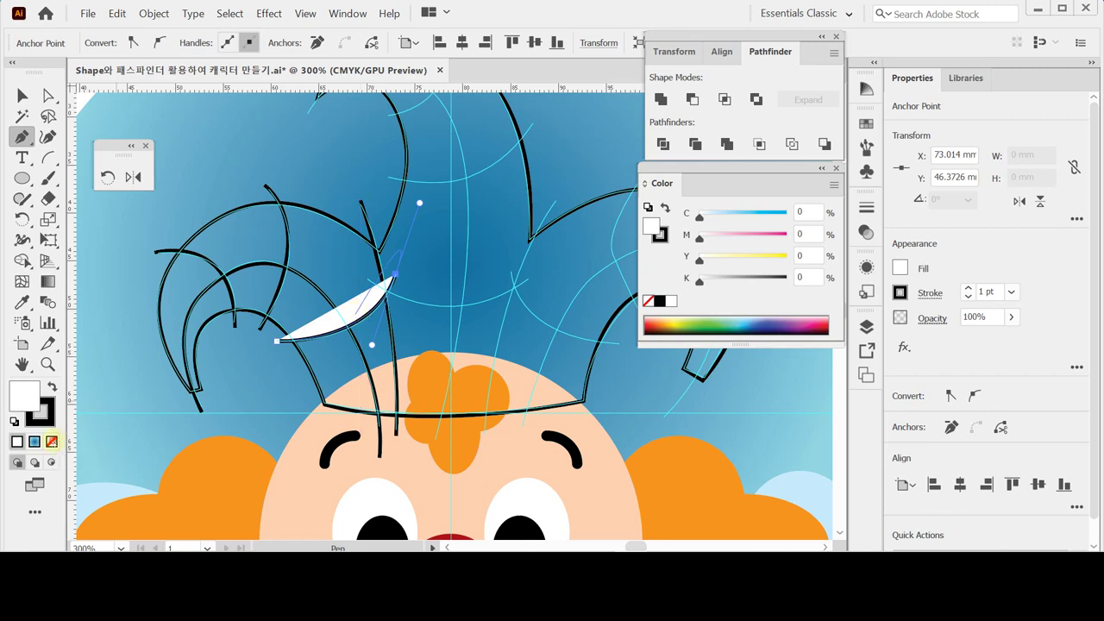
left_click(51, 442)
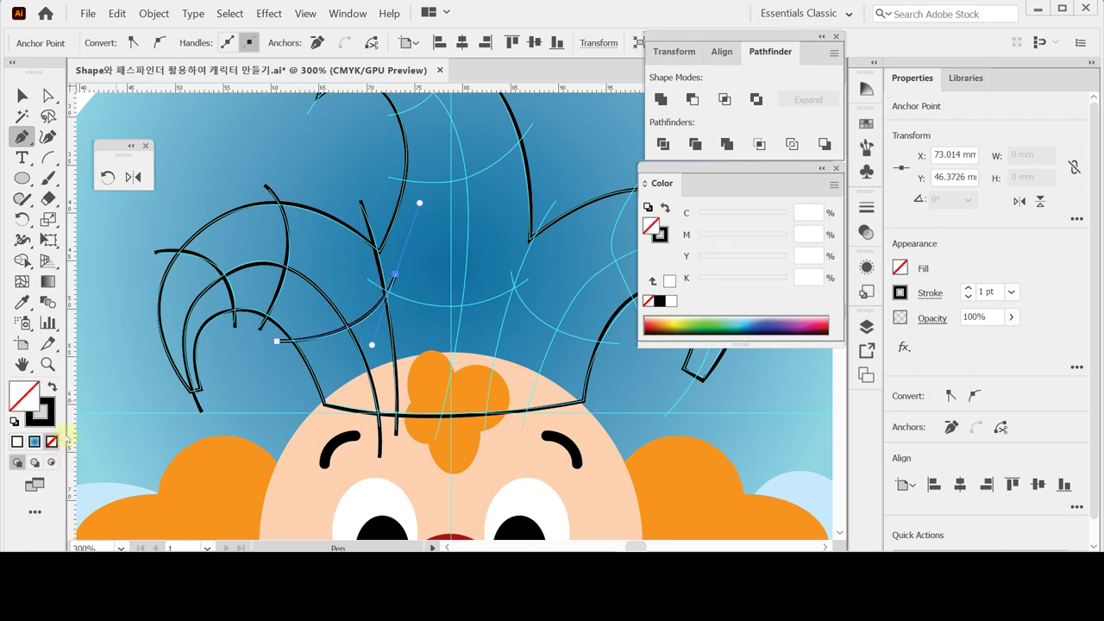
Deselect the crossing line, trace the middle horn's lengthwise guide from its tip to below the hat's lower edge, and leave nothing selected
left_click(277, 344)
left_click(324, 179, "ctrl")
scroll(367, 187, "up", 2)
key("ctrl+minus")
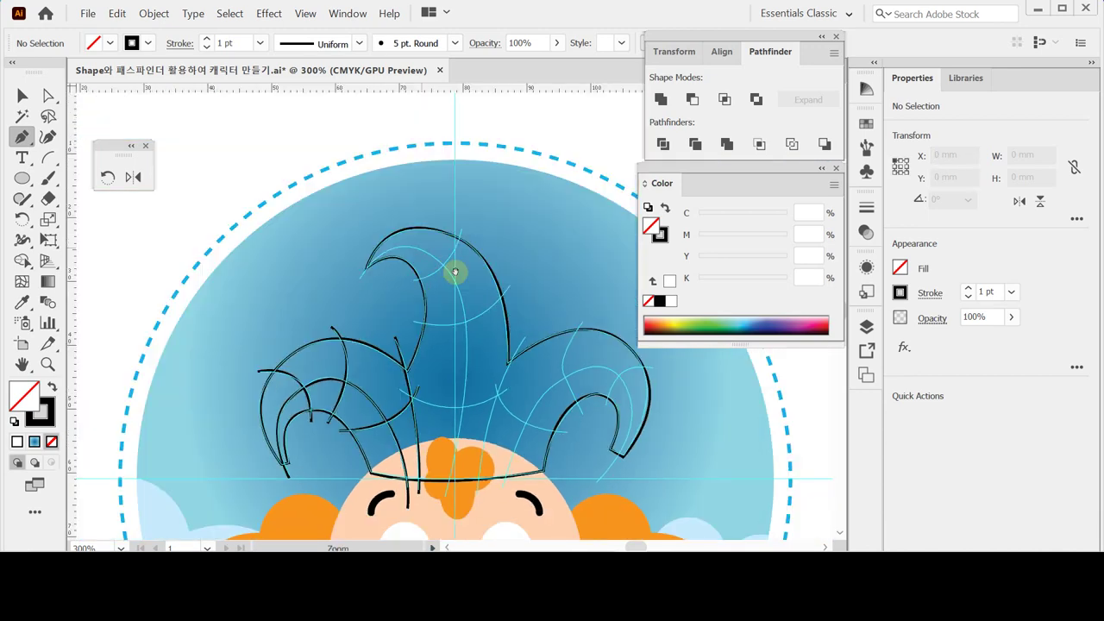
scroll(385, 173, "down", 3)
scroll(385, 173, "right", 2)
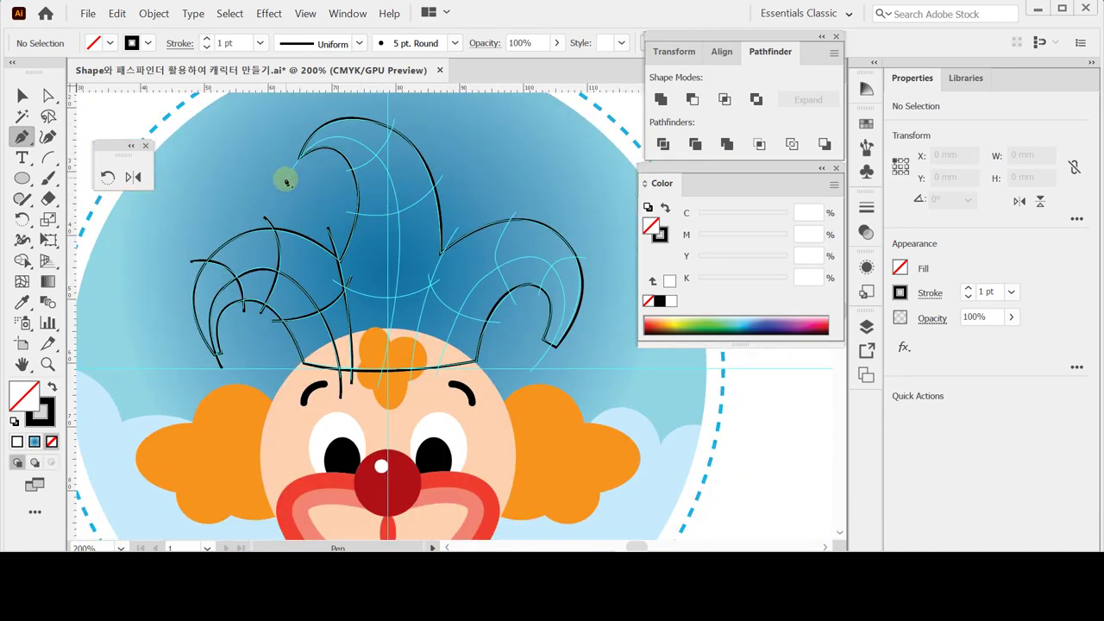
left_click(371, 150, "ctrl")
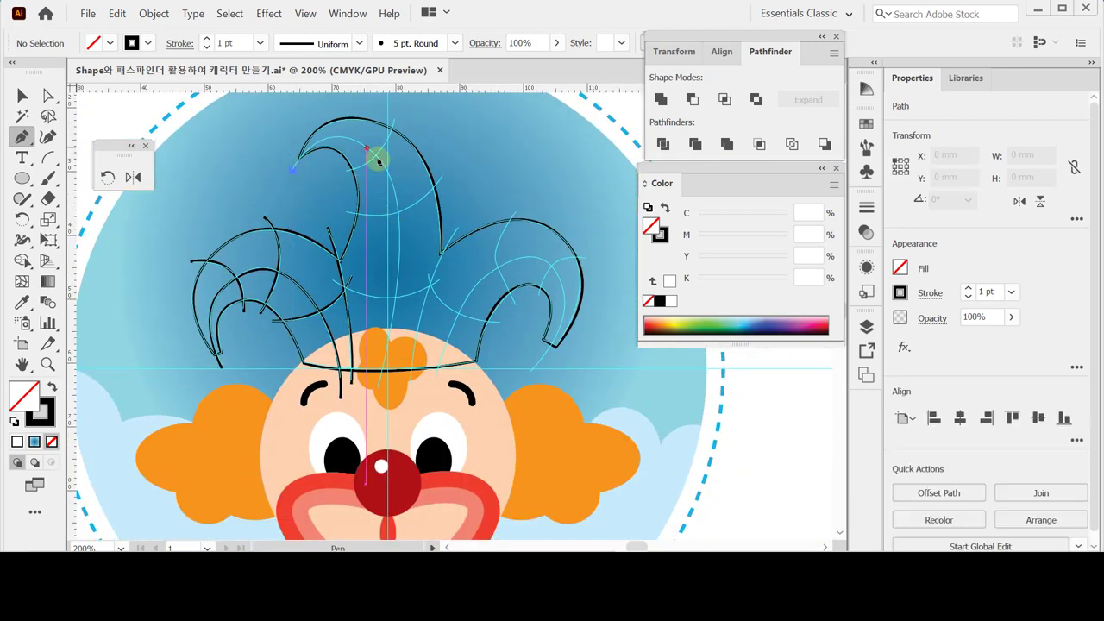
left_click_drag(401, 178, 410, 173)
left_click(406, 334)
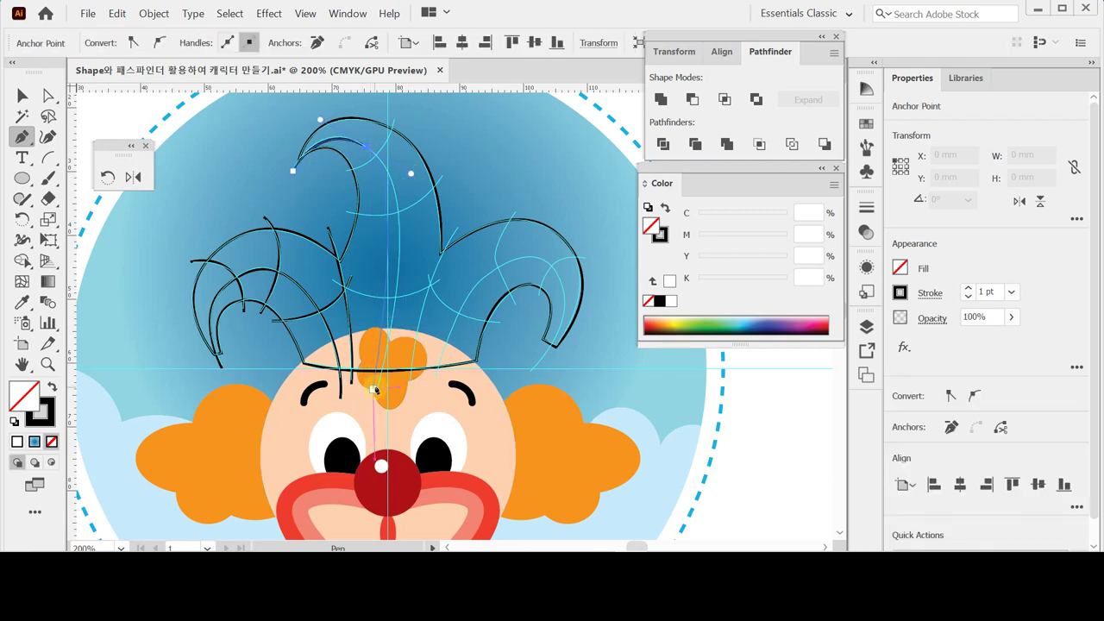
left_click(375, 390)
left_click_drag(374, 390, 341, 476)
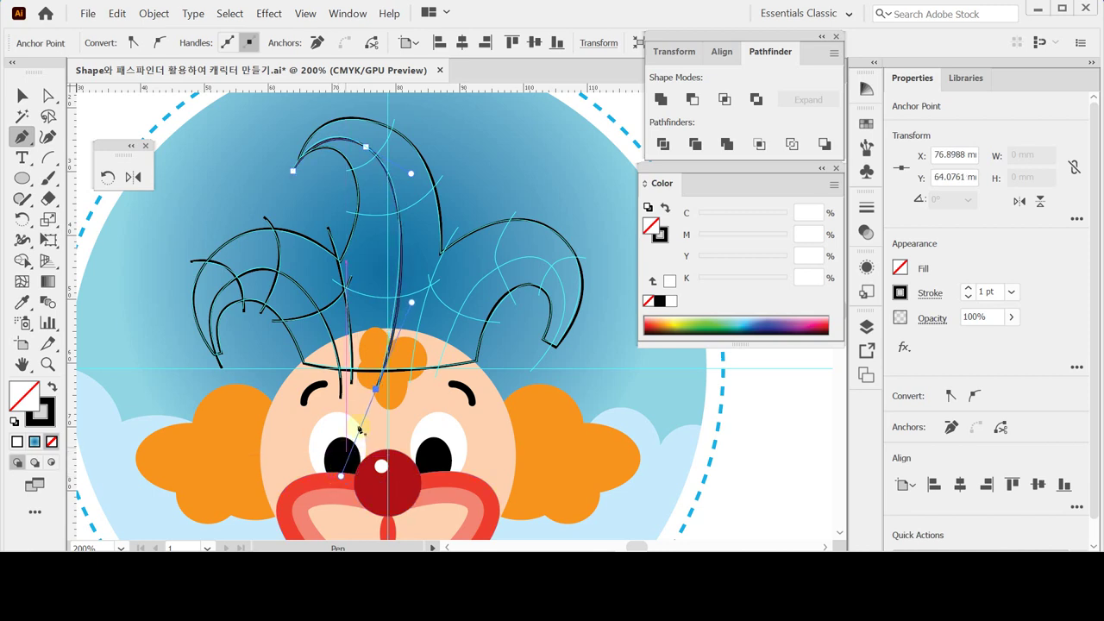
key("ctrl")
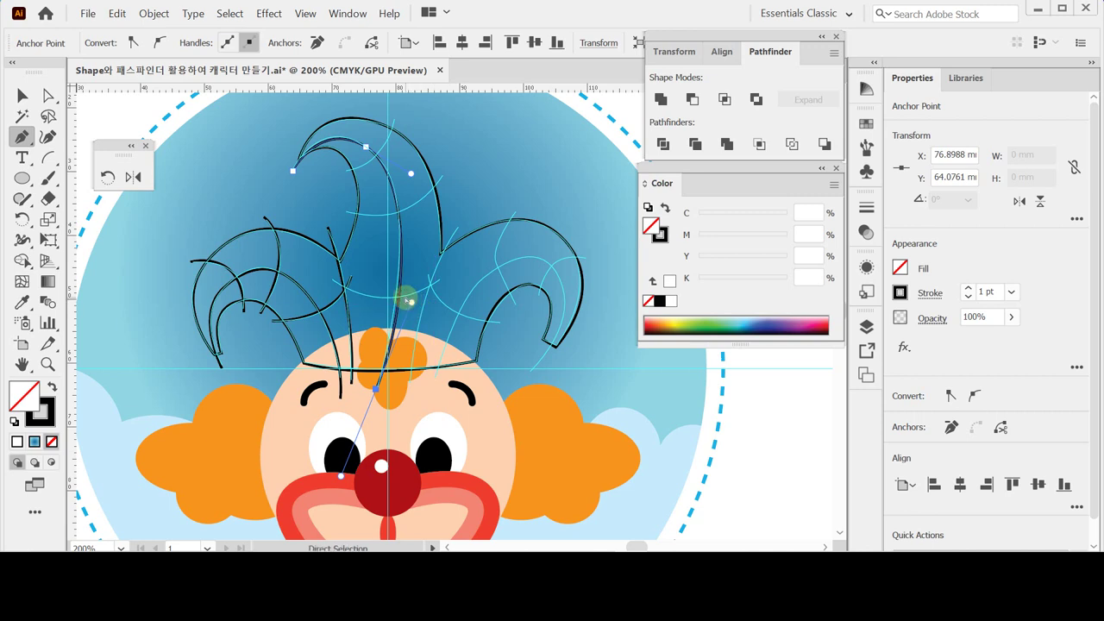
left_click(405, 304, "ctrl")
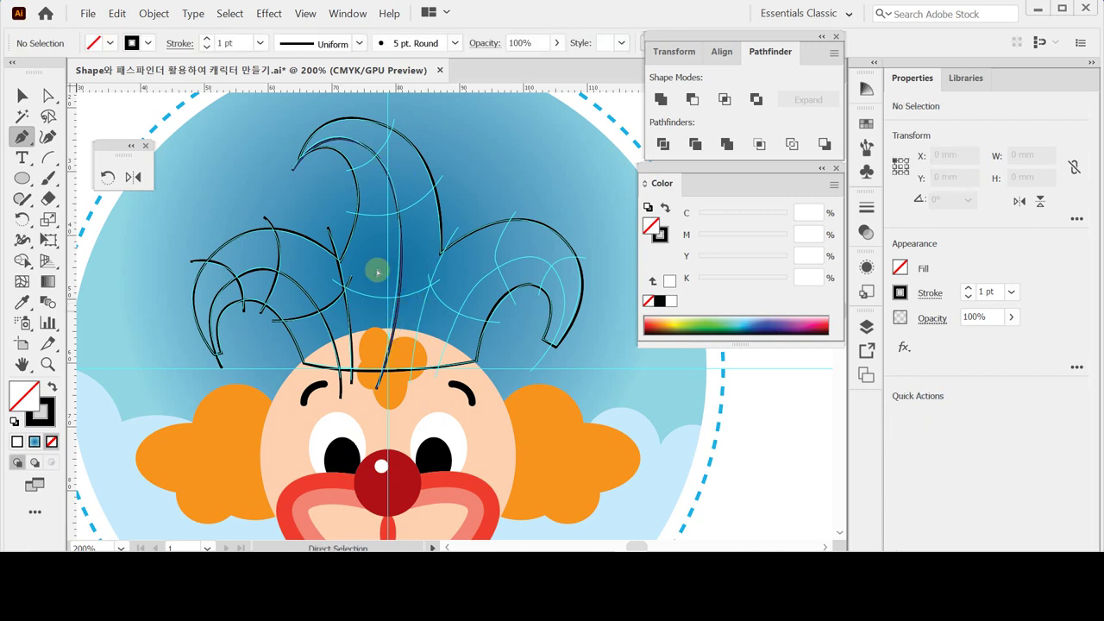
Trace the short curved guide crossing the middle horn near its tip as an open path and leave the Pen tool
left_click(341, 171)
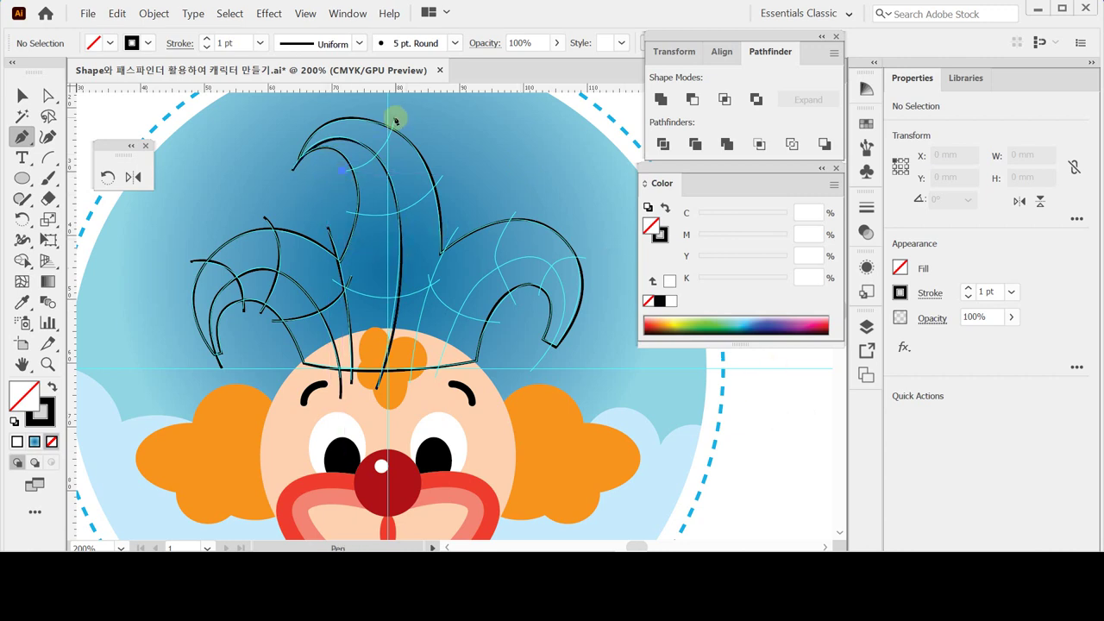
mouse_move(395, 119)
left_mouse_down()
mouse_move(398, 94)
mouse_move(401, 123)
left_mouse_up()
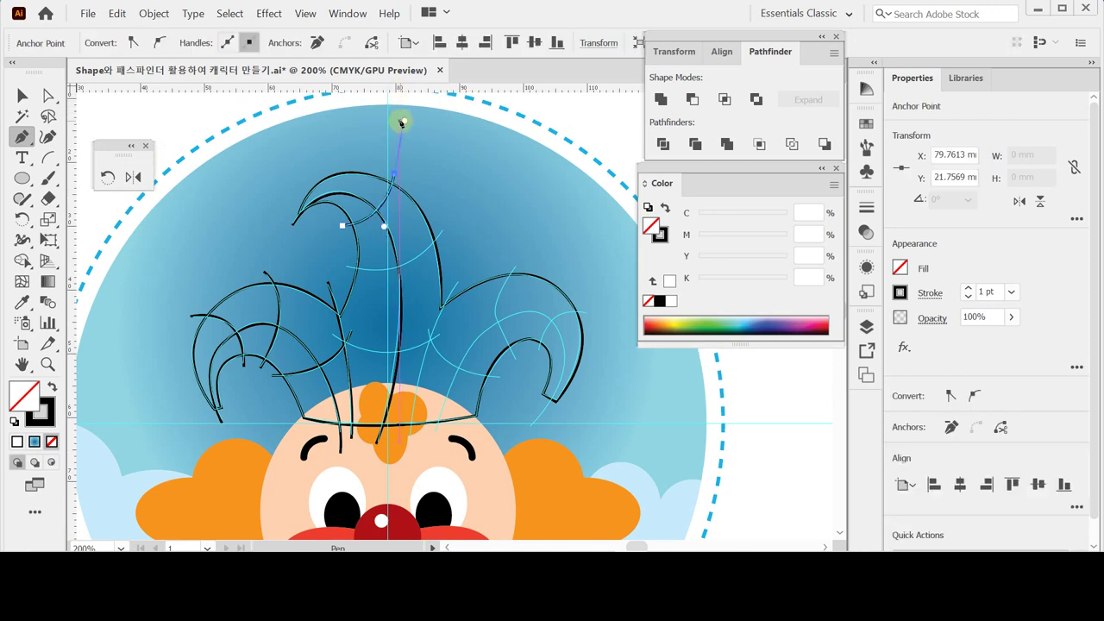
key("v")
Select the short curved line crossing the right horn near its tip
left_click(586, 311)
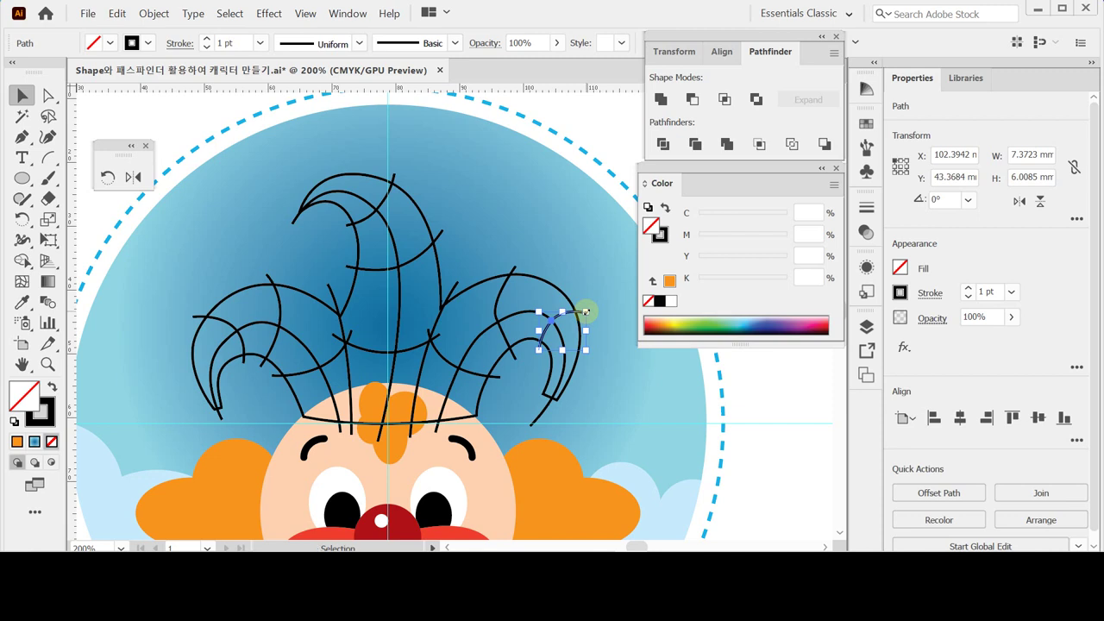
left_click(22, 137)
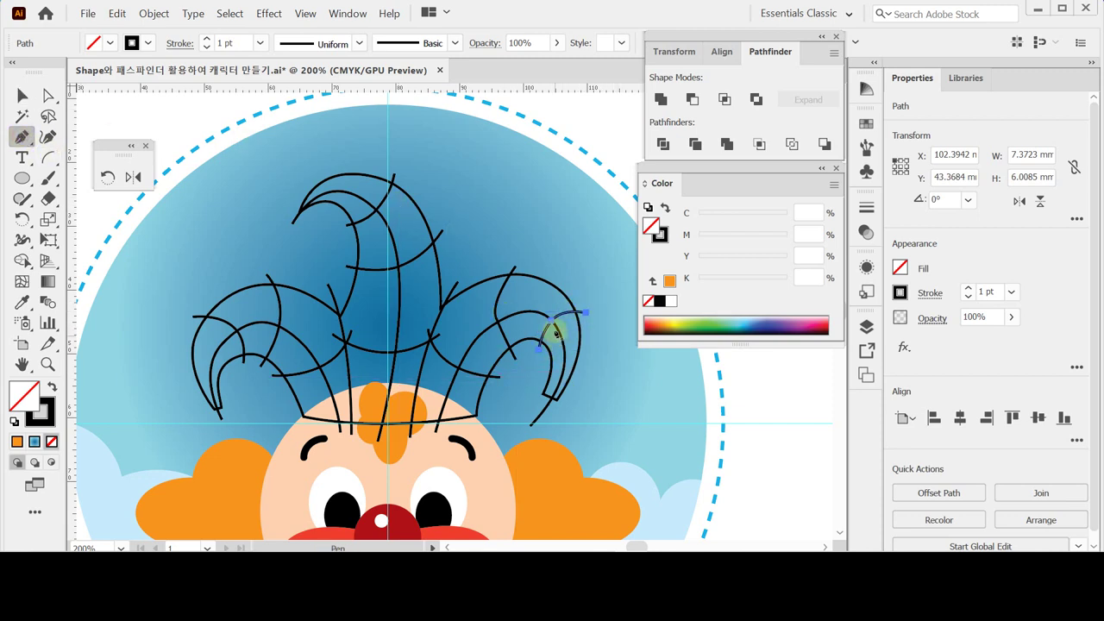
left_click(552, 321)
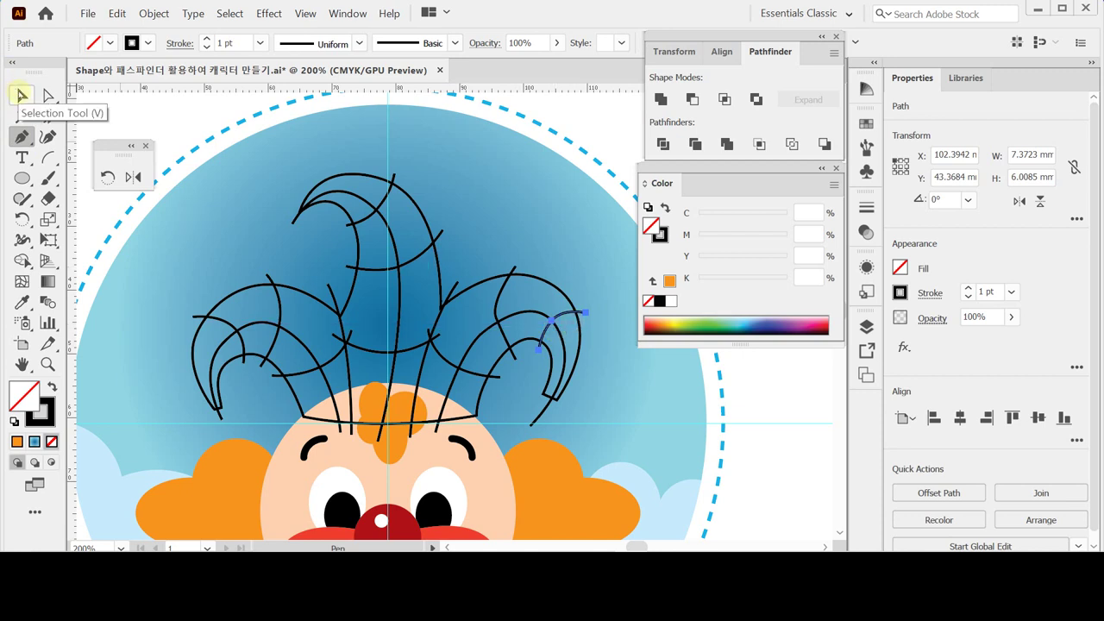
left_click(22, 95)
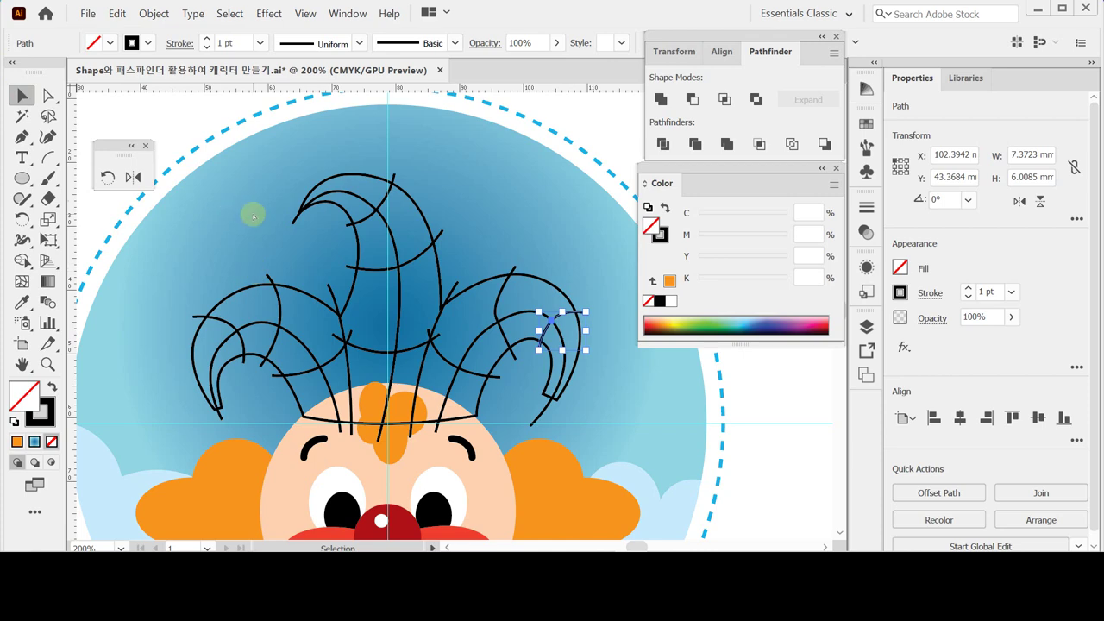
Select the whole hat outline and all its dividing lines in Outline view, and return to the colour preview
key("ctrl+y")
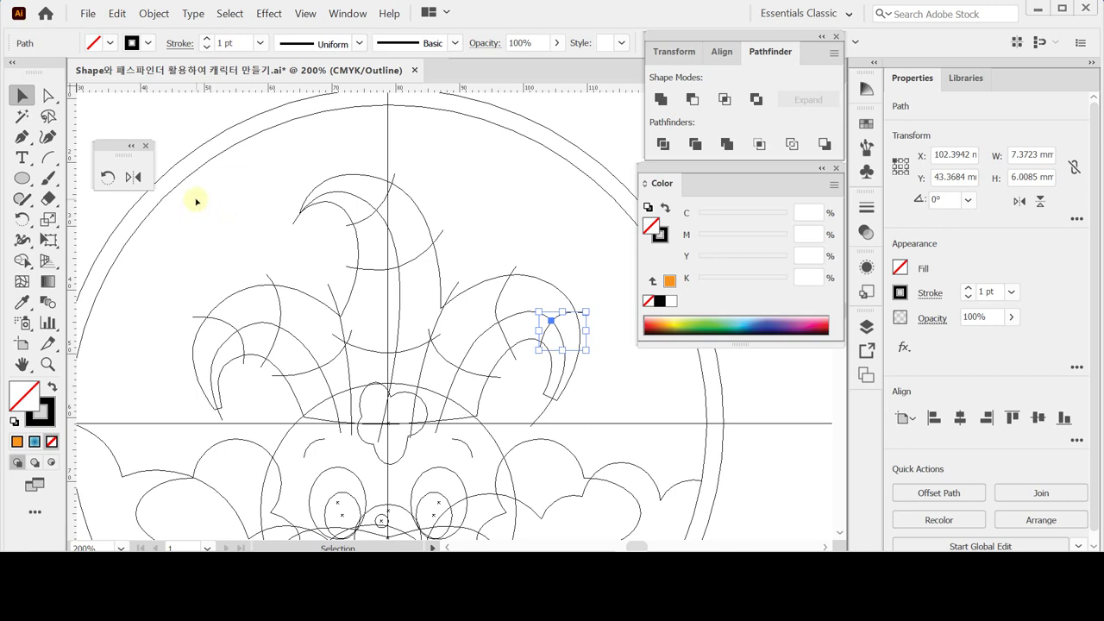
left_click_drag(211, 196, 571, 365)
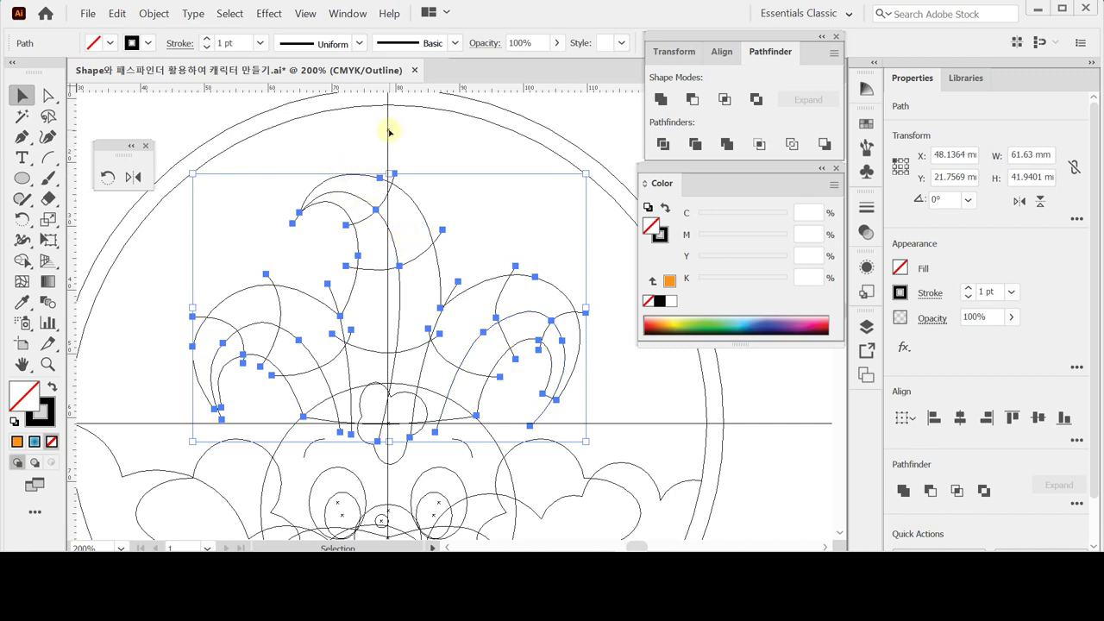
key("a")
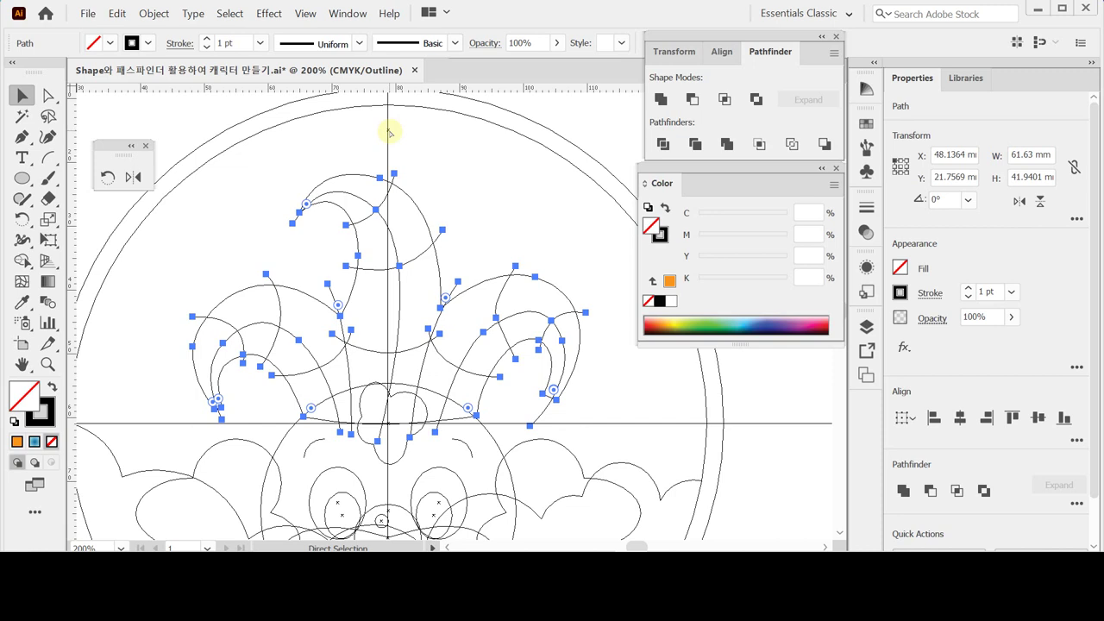
key("ctrl+y")
key("v")
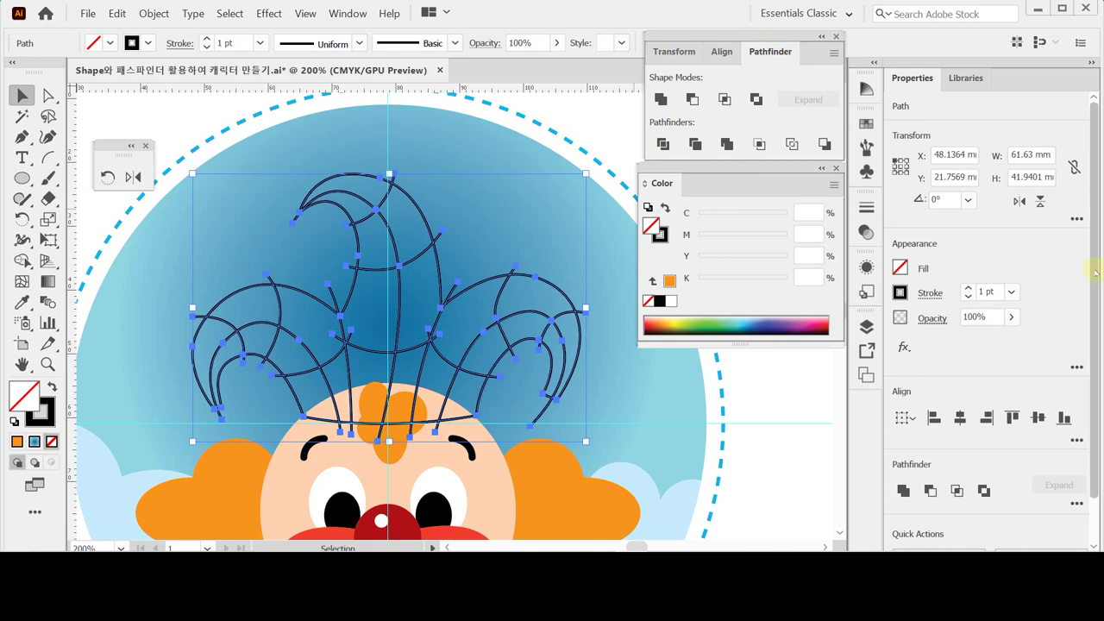
Divide the selected hat outline and crossing lines into separate pieces with the Pathfinder Divide operation
left_click_drag(1094, 268, 1101, 318)
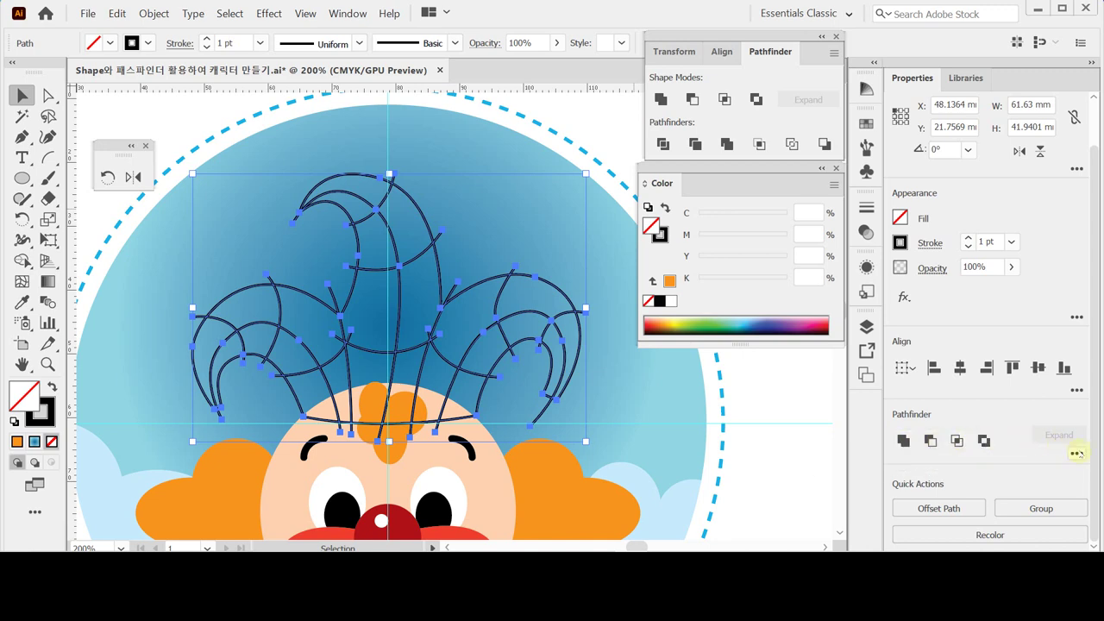
left_click(1077, 452)
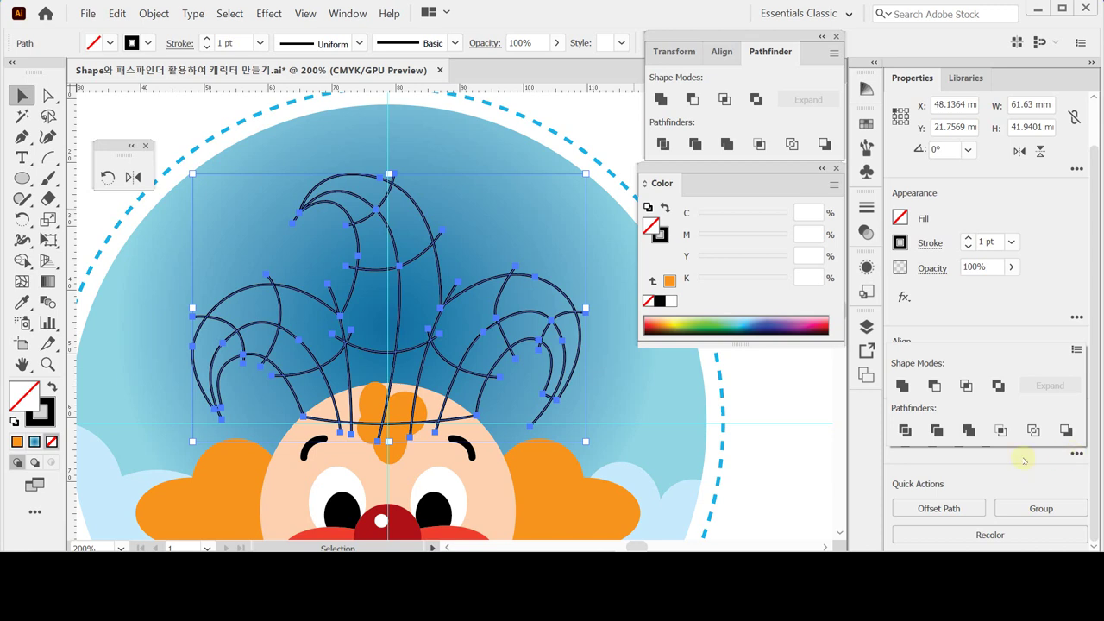
left_click(906, 430)
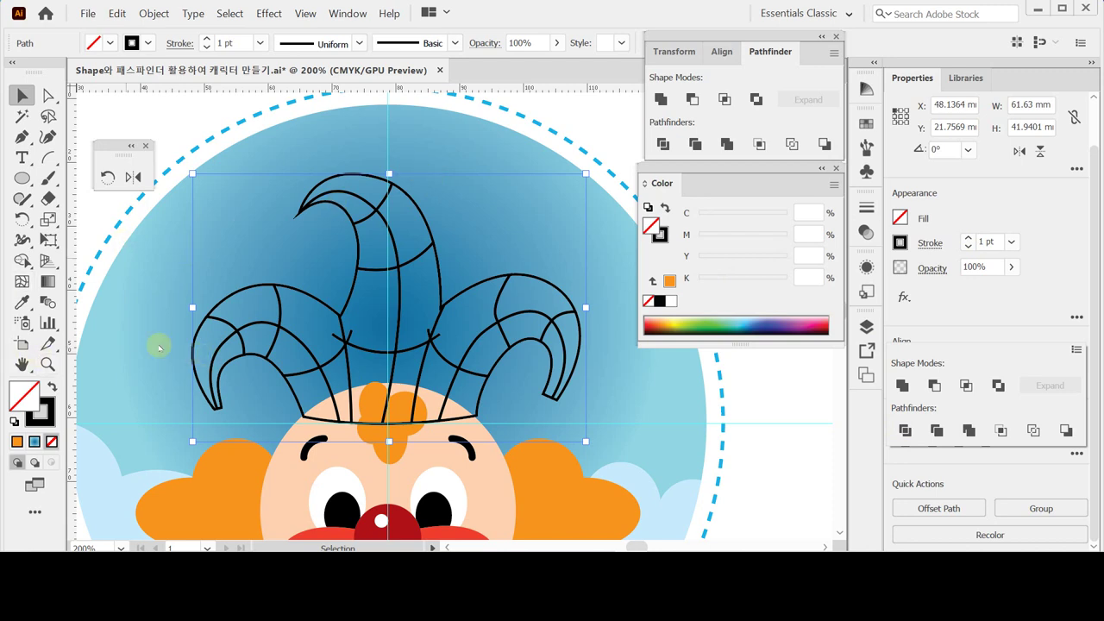
Deselect the divided hat, restore the default white fill and black stroke, and activate the Direct Selection tool
left_click(159, 348)
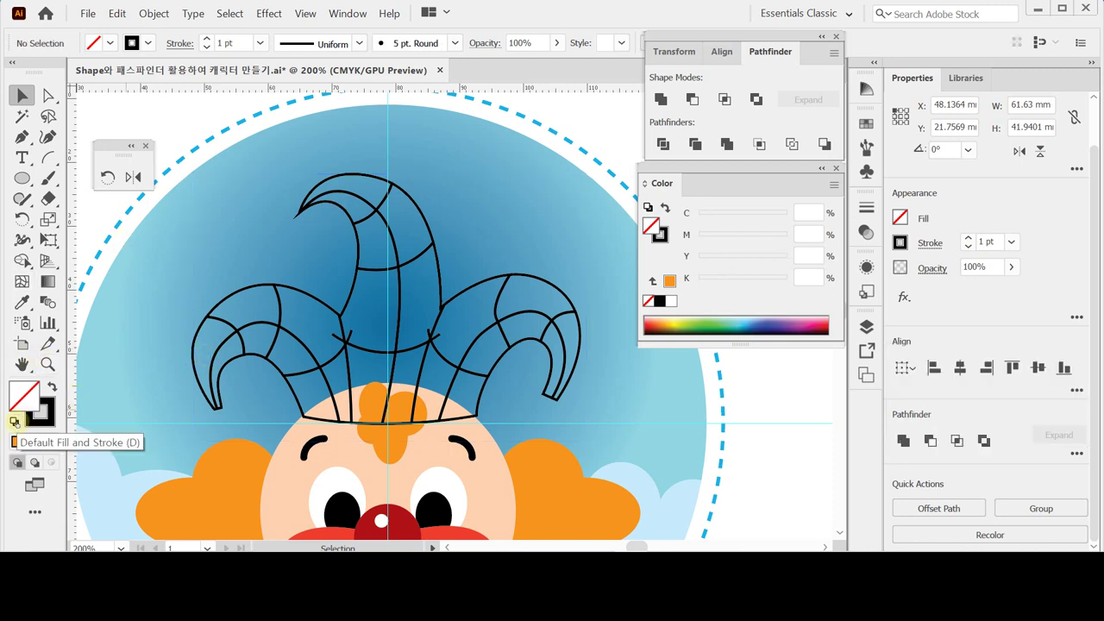
left_click(13, 422)
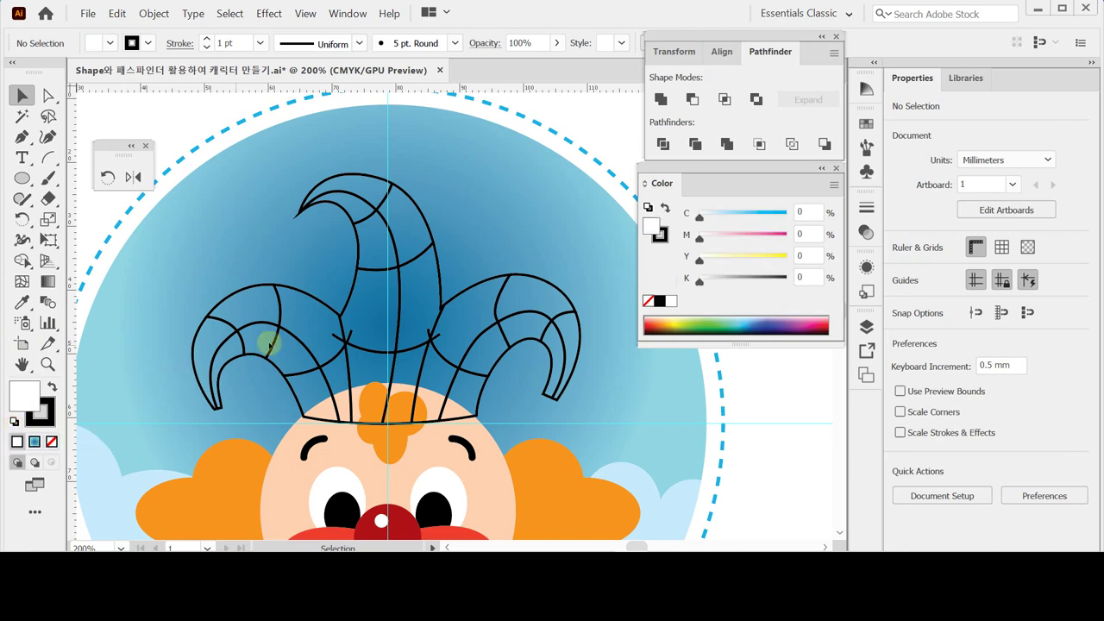
key("a")
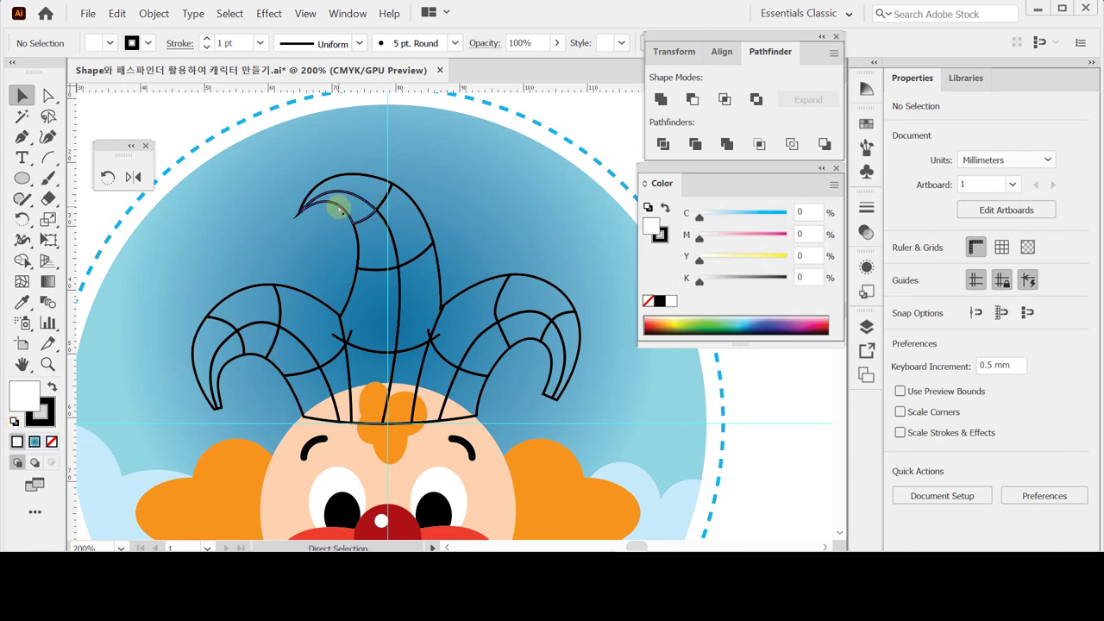
Select the divided hat group and apply the default white fill and black stroke to it
key("ctrl+a")
left_click(201, 101)
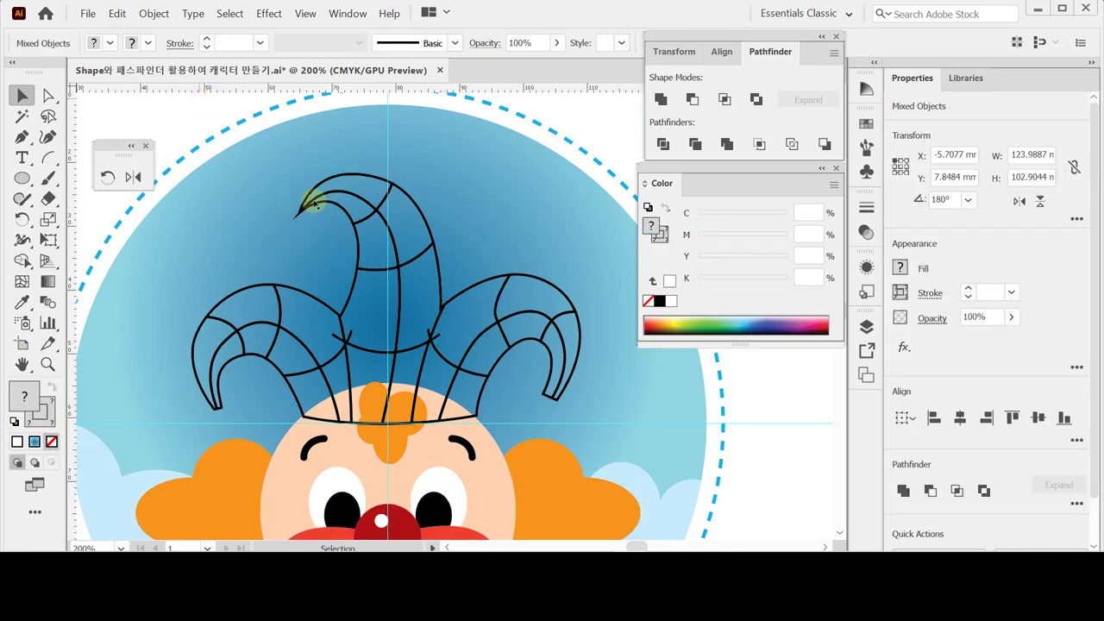
left_click(308, 198)
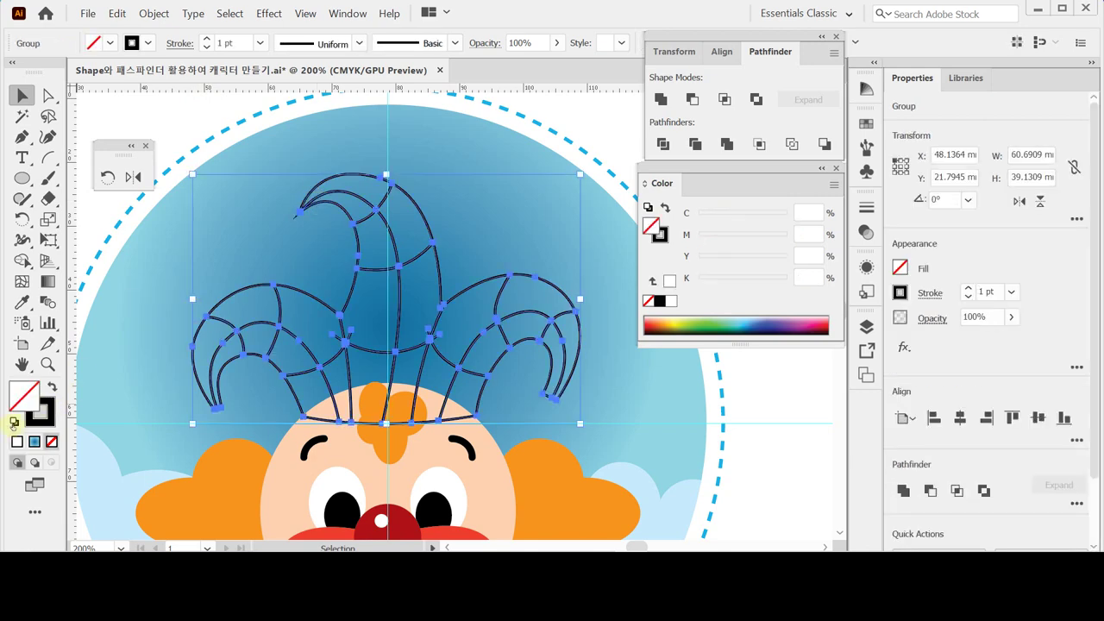
left_click(14, 423)
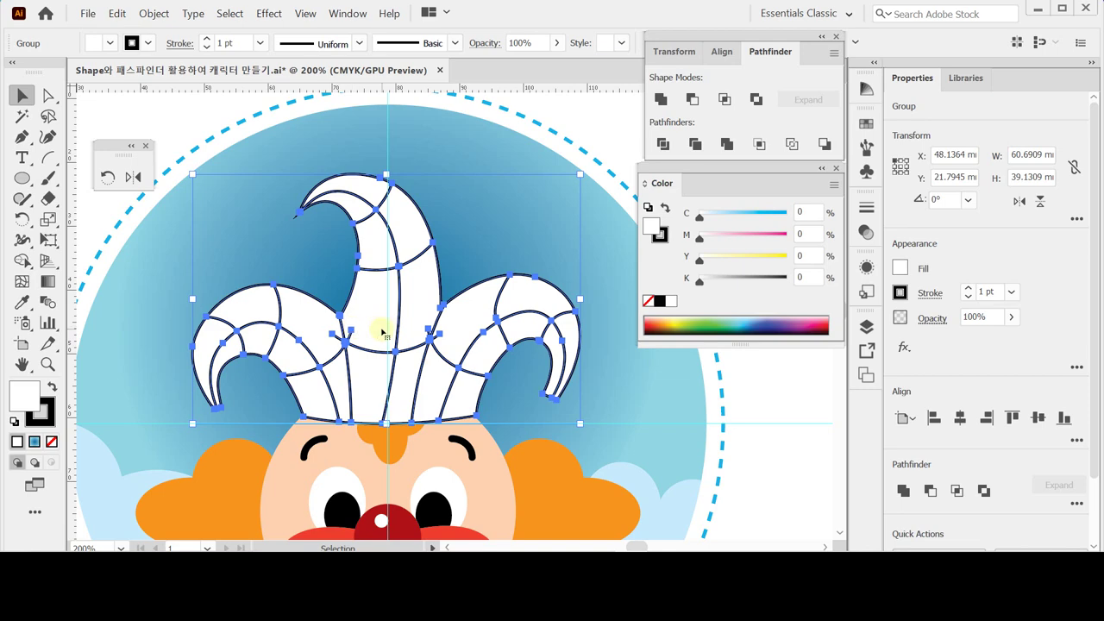
Isolate the hat group and remove the stray line ends from the four pieces around its centre with Pathfinder Unite
double_click(383, 330)
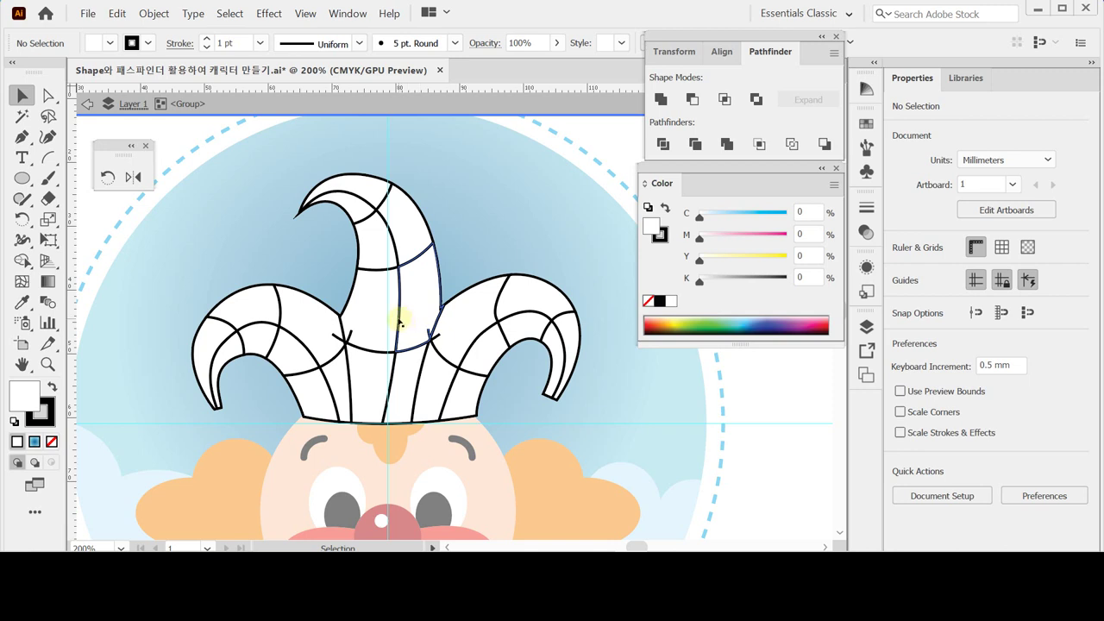
scroll(399, 322, "down", 1)
scroll(399, 322, "down", 1)
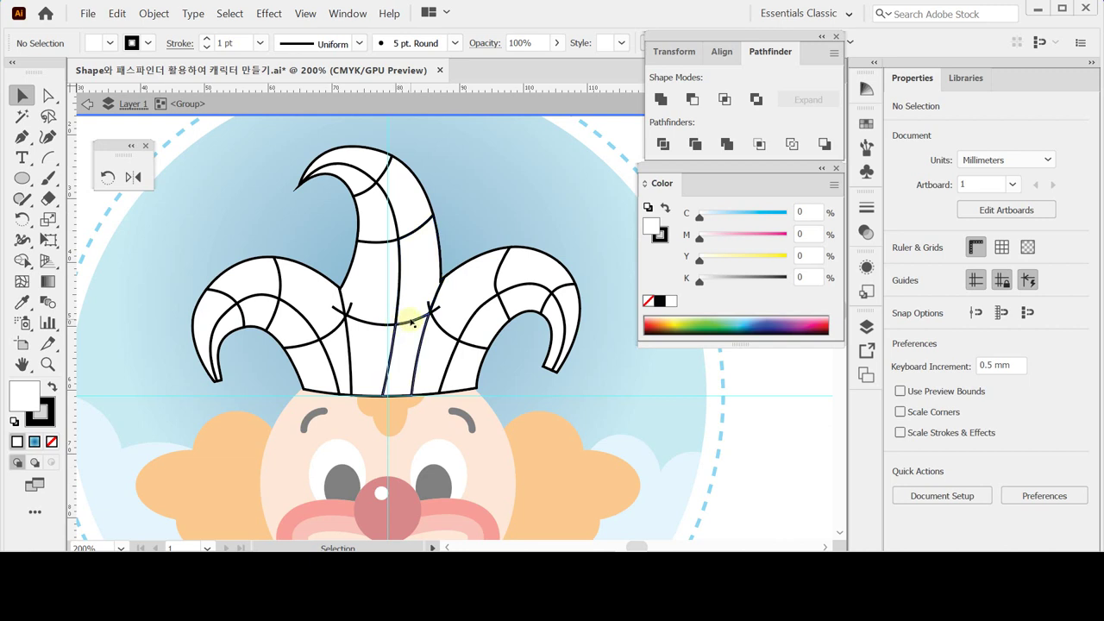
left_click(359, 292)
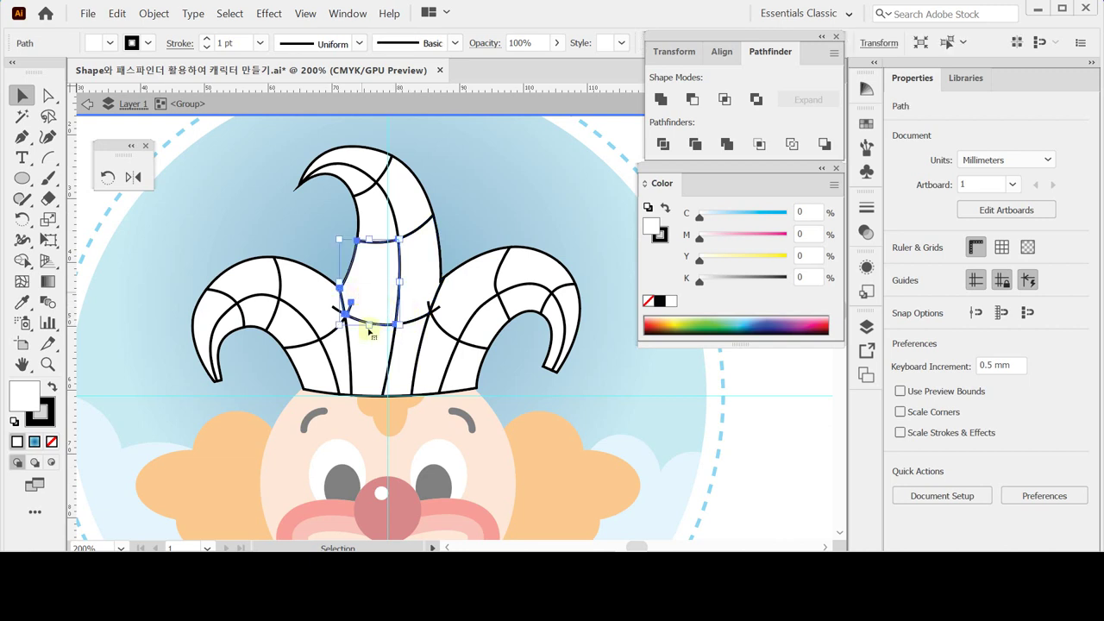
left_click(411, 340, "ctrl")
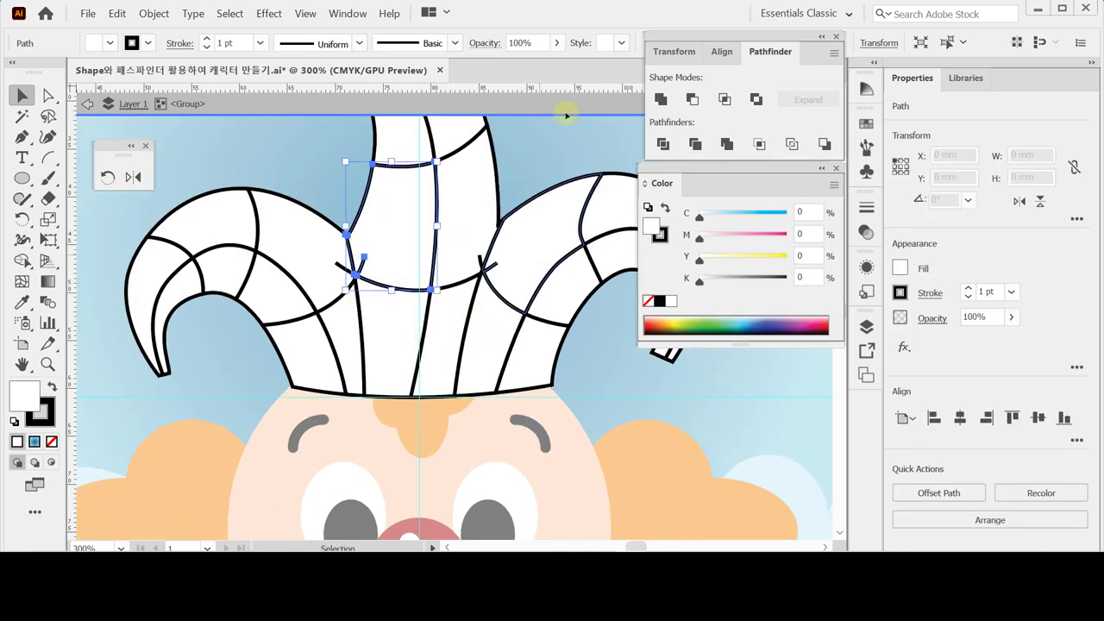
left_click(320, 247)
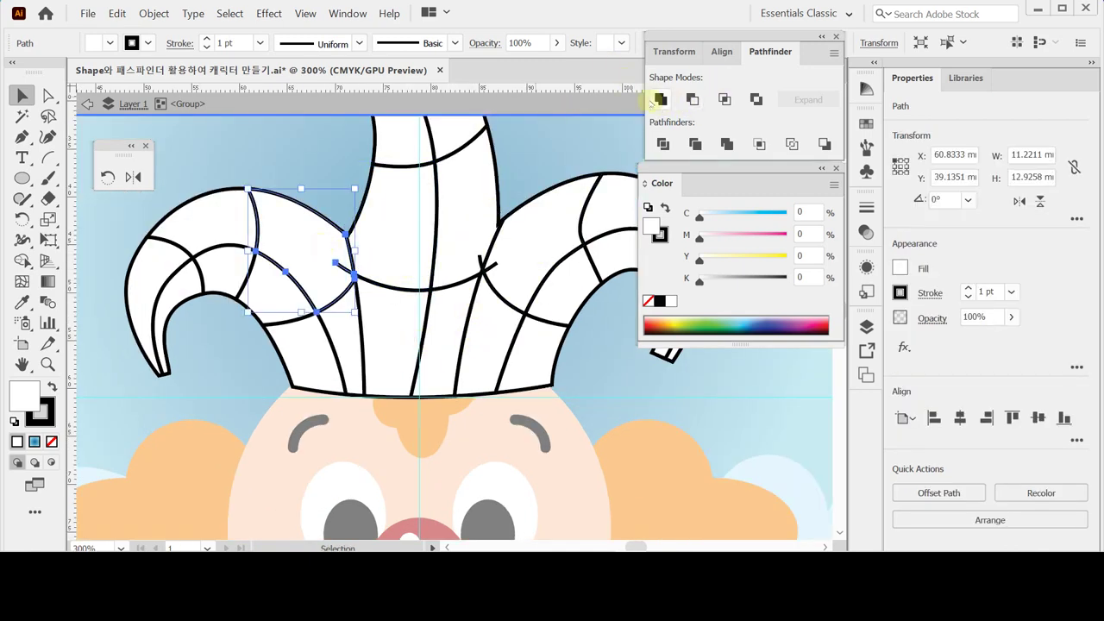
left_click(507, 262)
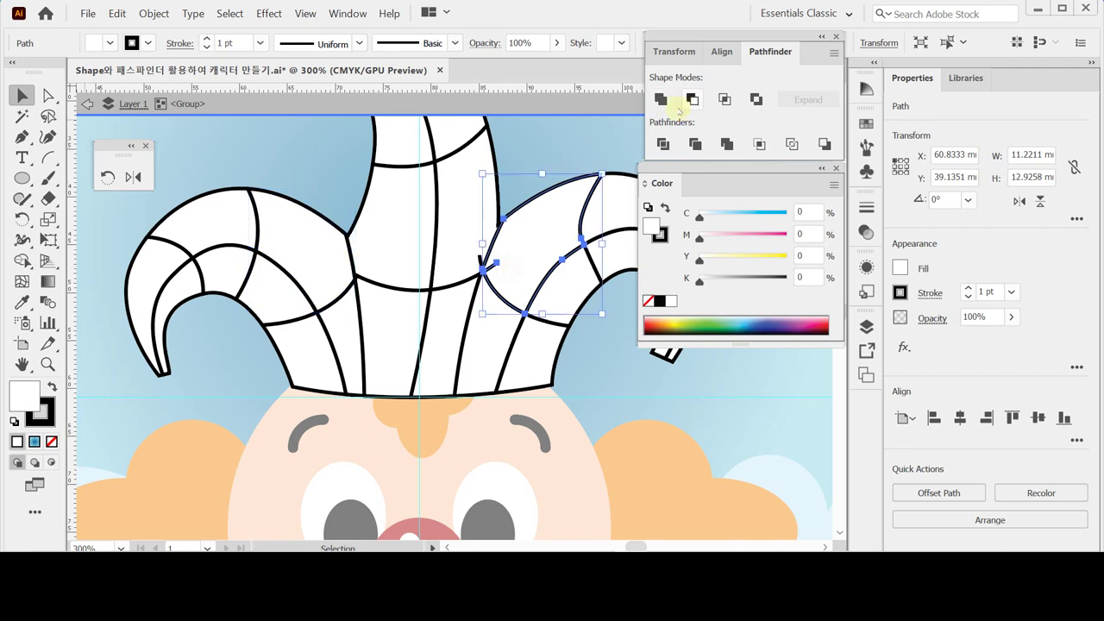
left_click(468, 241)
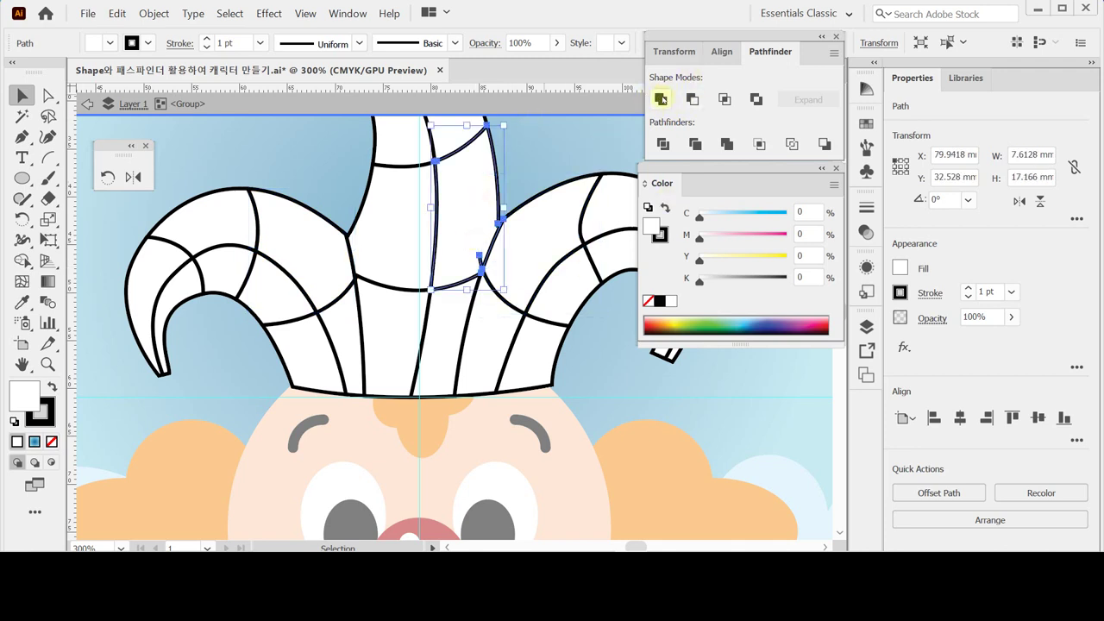
left_click_drag(569, 247, 524, 291)
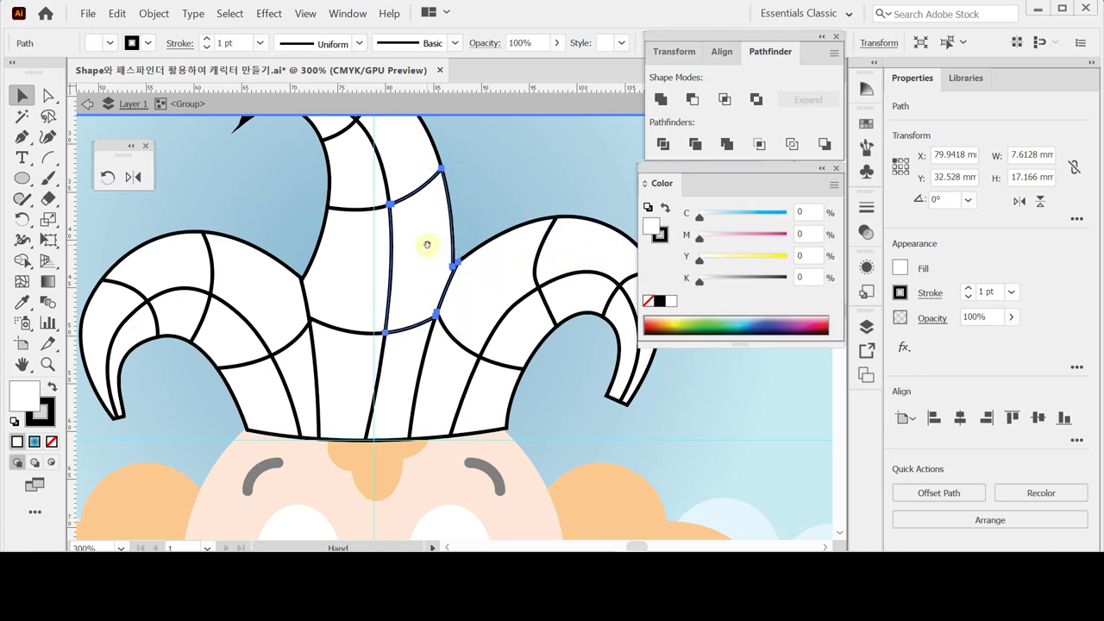
Select all the hat pieces and fill them with the dark brown palette swatch using the Eyedropper
key("ctrl+minus")
key("ctrl+a")
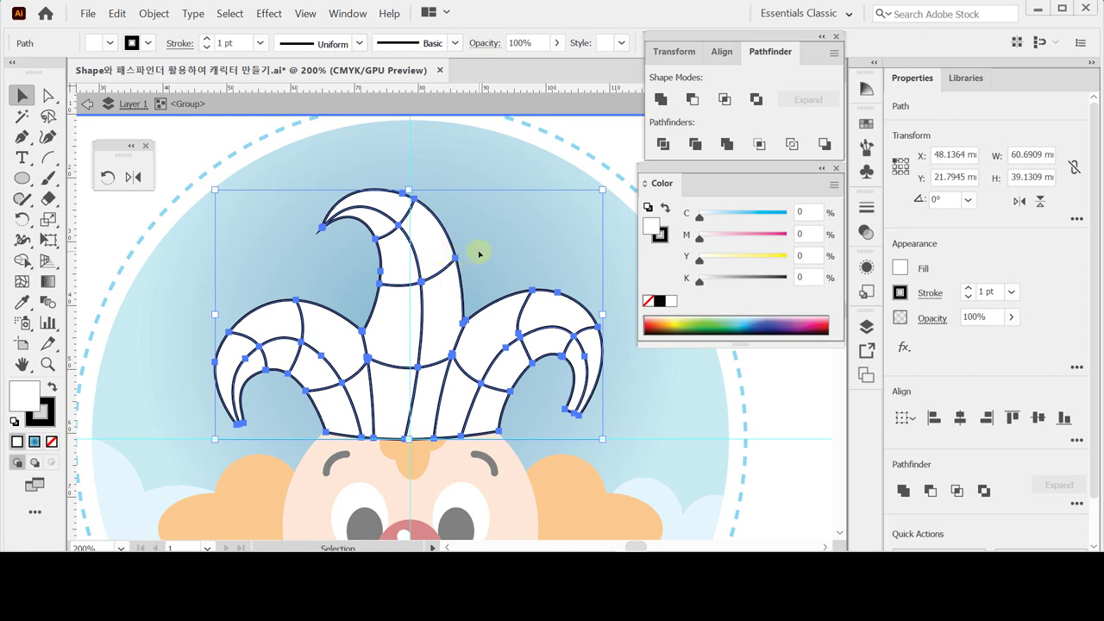
key("ctrl+minus")
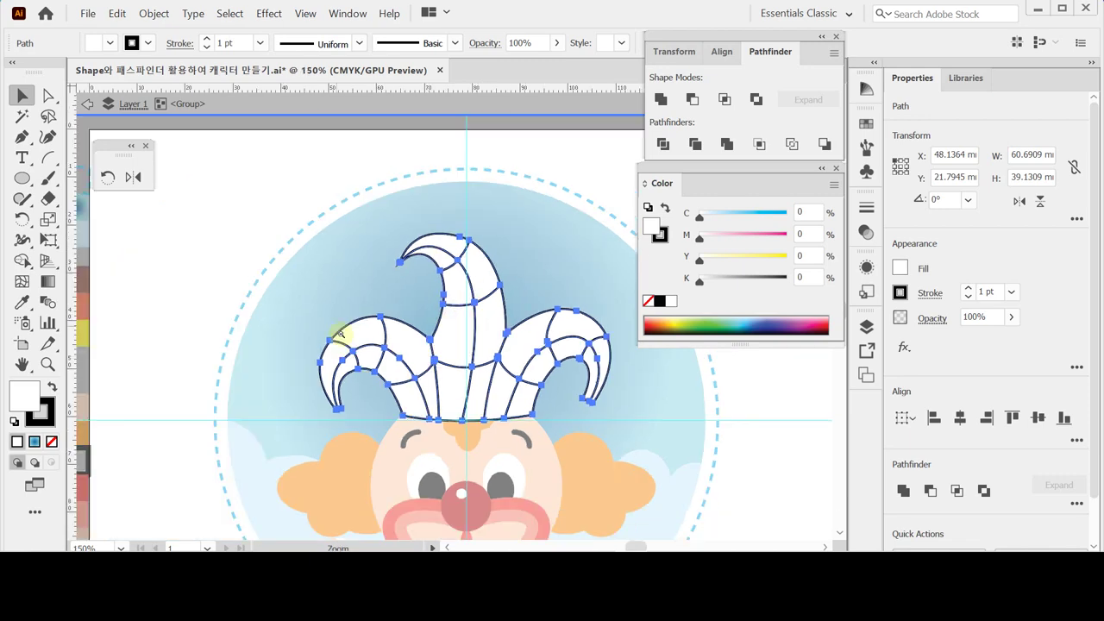
left_click(410, 346)
left_click(451, 320, "alt")
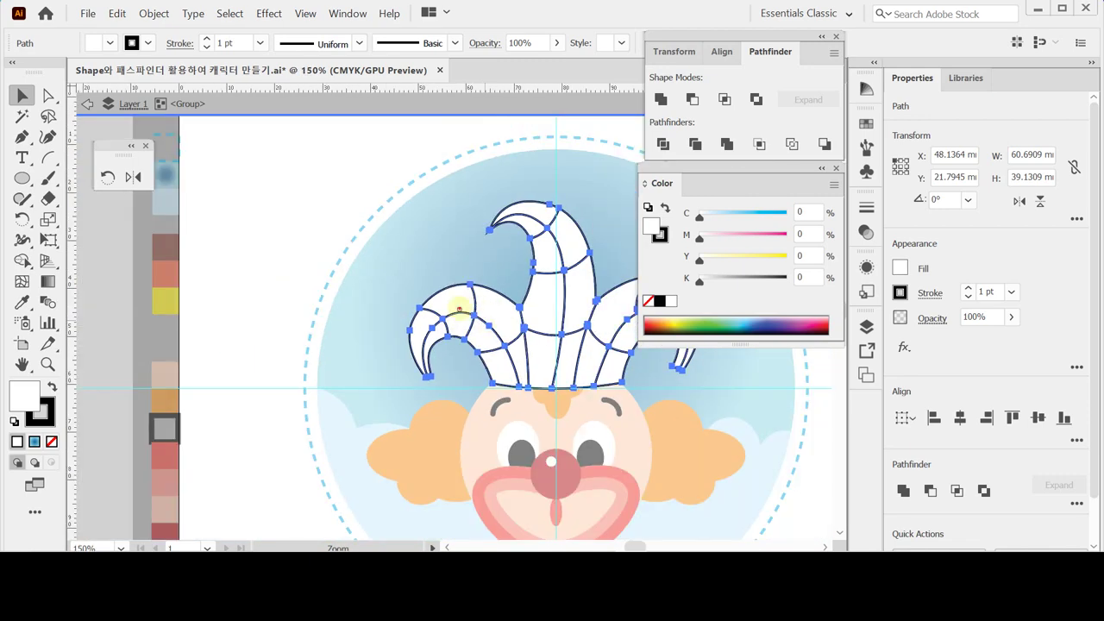
left_click_drag(459, 309, 395, 296)
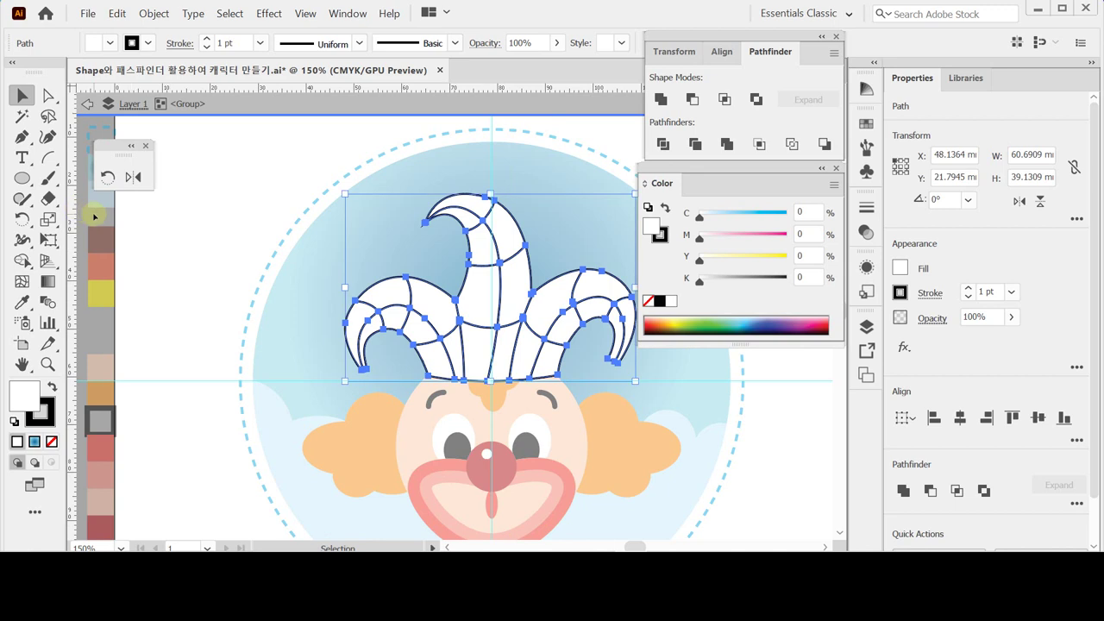
key("i")
left_click(102, 239)
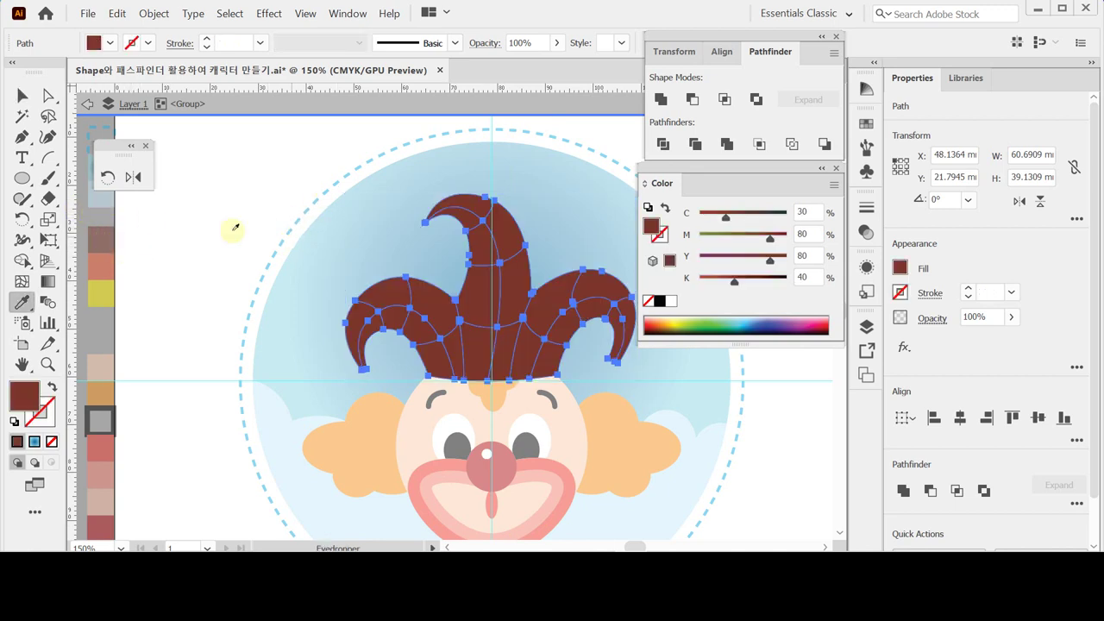
Give all the brown hat pieces a black 1 pt stroke and deselect them
key("ctrl+shift+a")
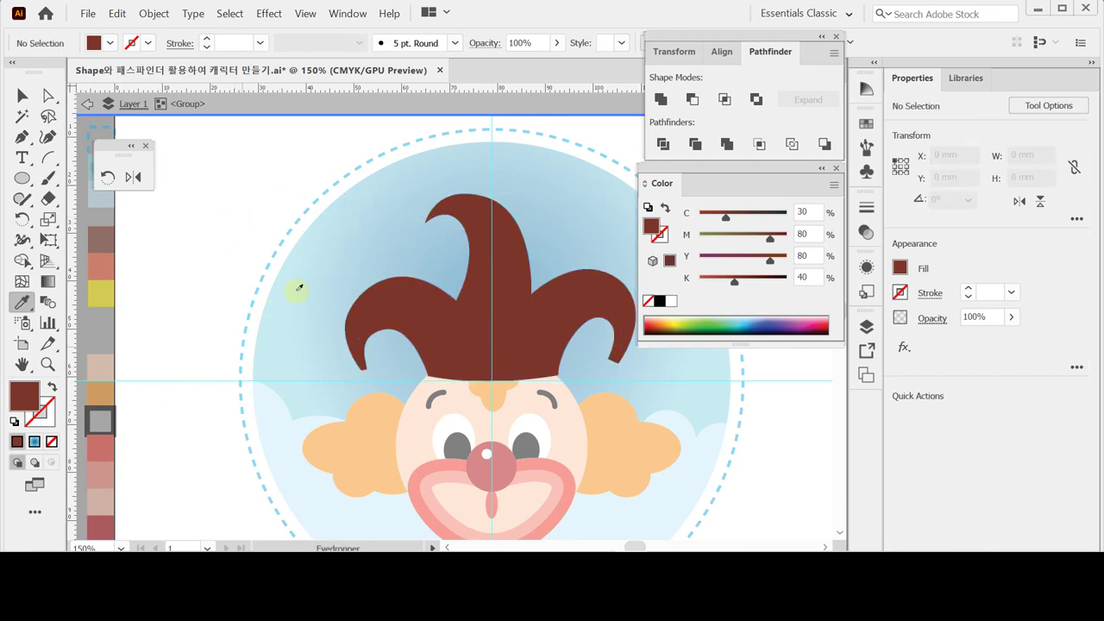
left_click(397, 313, "ctrl")
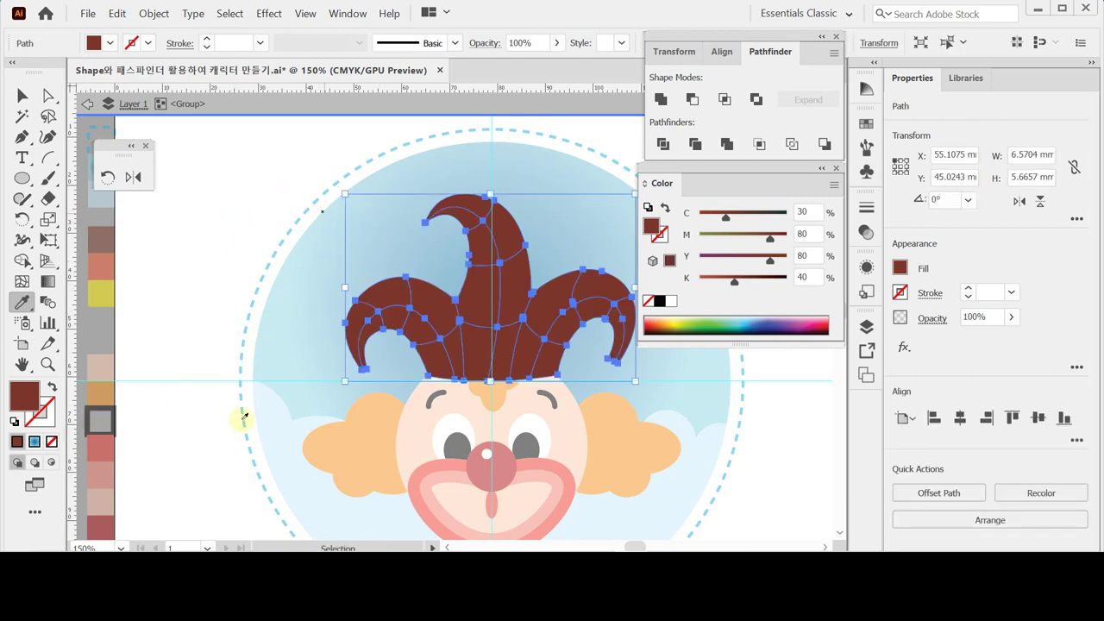
left_click(414, 345, "ctrl")
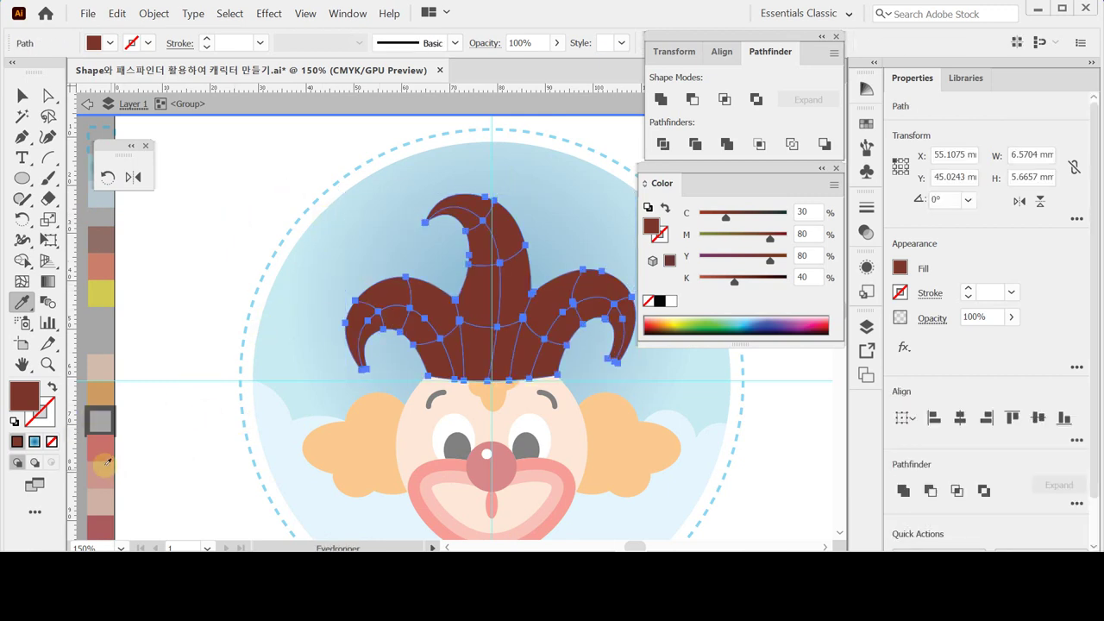
left_click(660, 301)
left_click(292, 155, "ctrl")
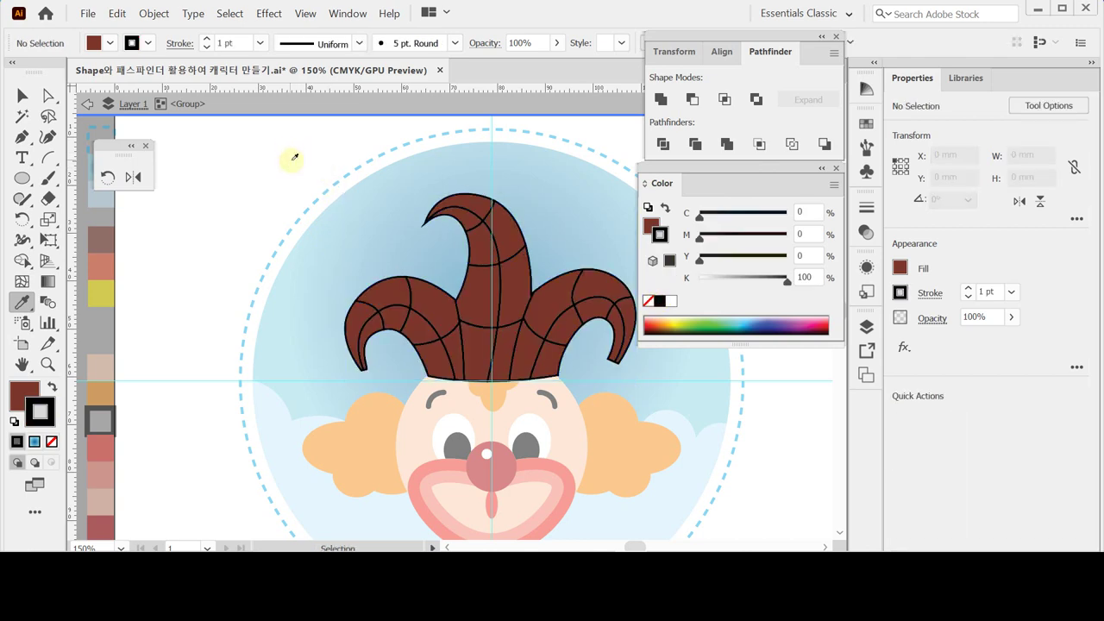
Select alternating pieces across the three horns and base of the hat and fill them with the orange-red palette swatch
left_click(362, 310, "ctrl")
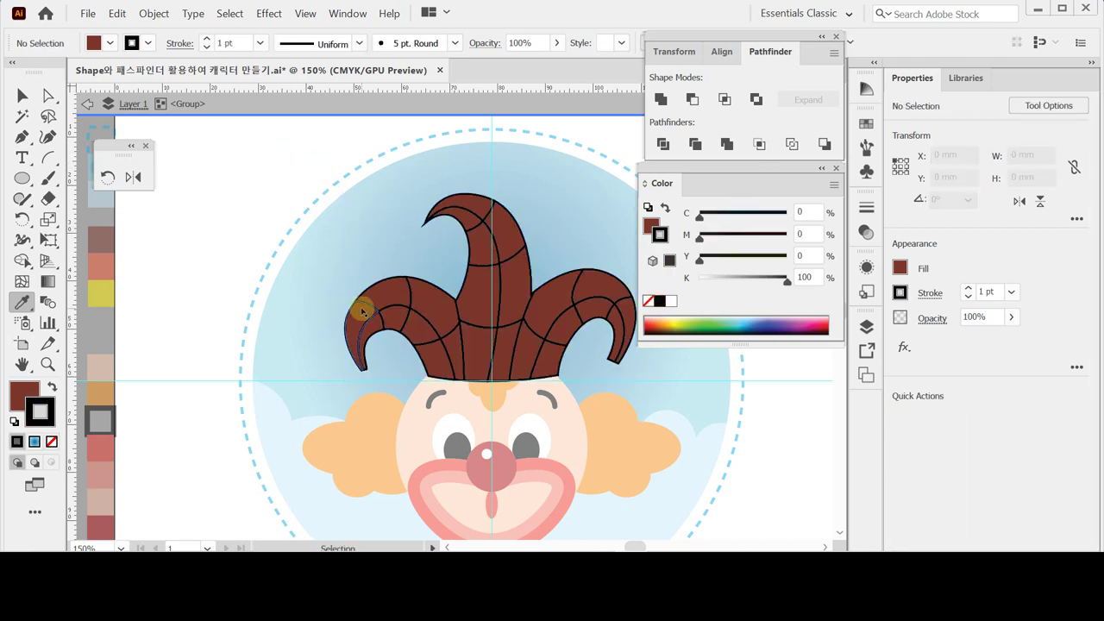
left_click(402, 321, "ctrl")
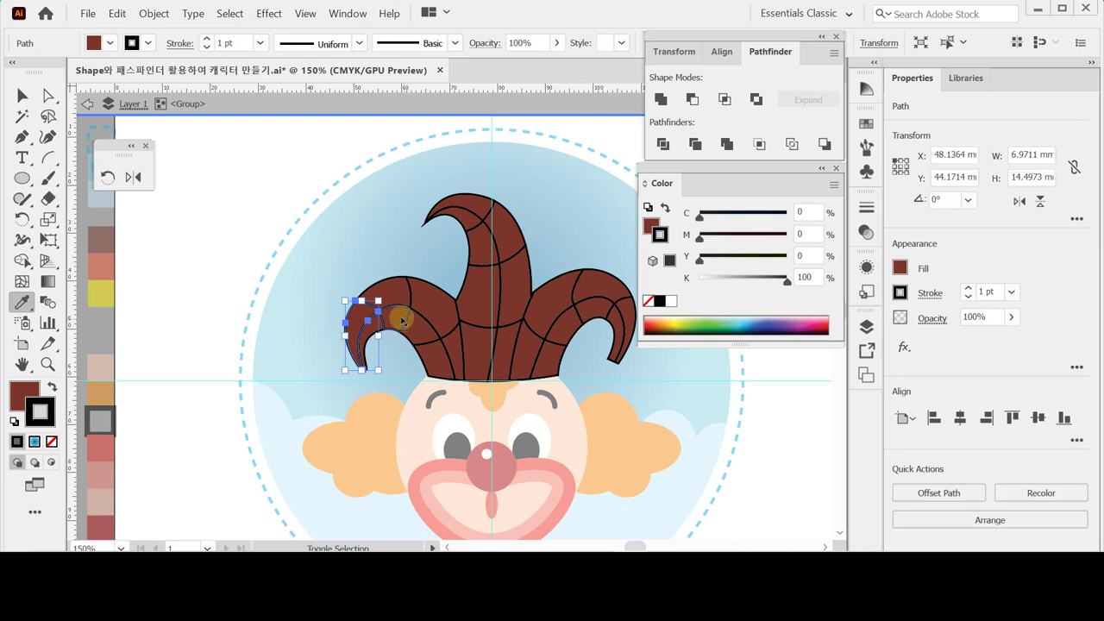
left_click(435, 302, "ctrl+shift")
left_click(437, 356, "ctrl+shift")
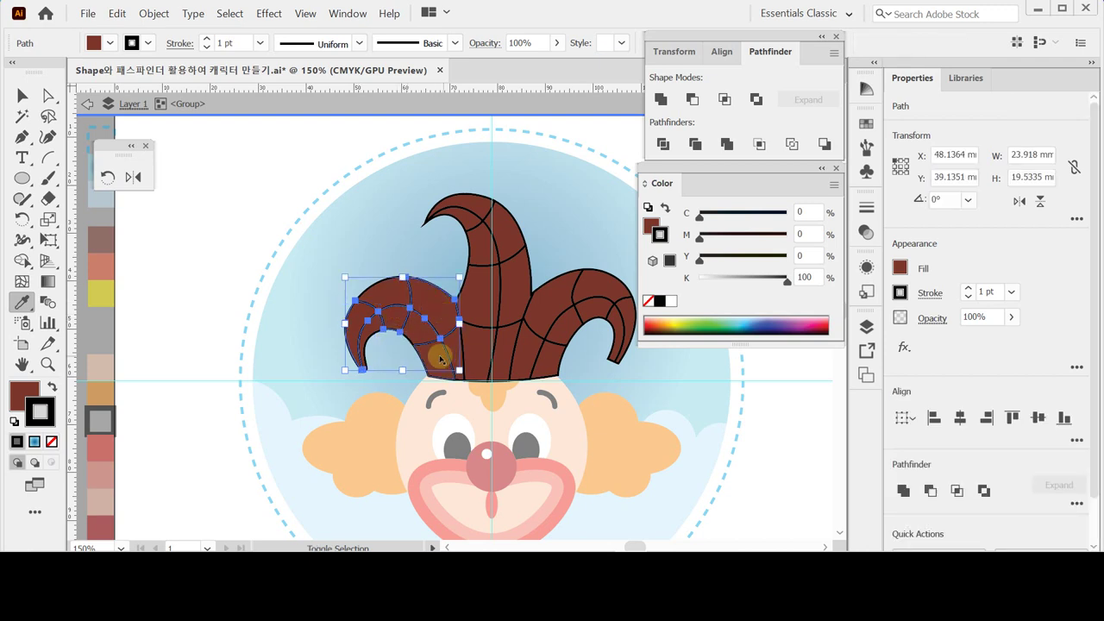
left_click(463, 321, "ctrl+shift")
left_click(478, 361, "ctrl+shift")
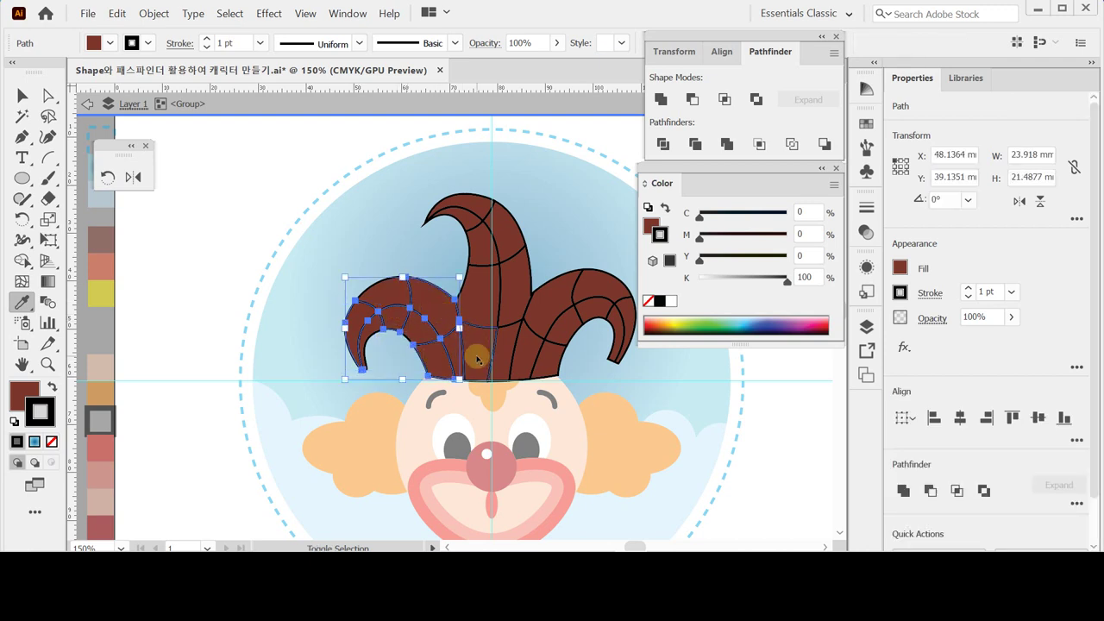
left_click(523, 295, "ctrl+shift")
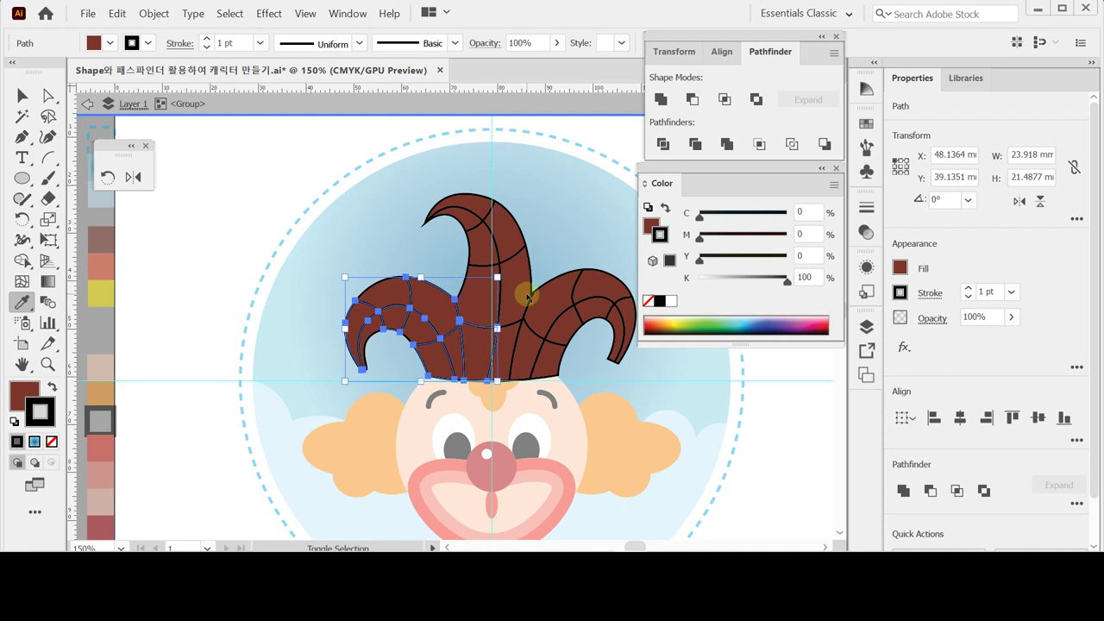
left_click(479, 217, "ctrl+shift")
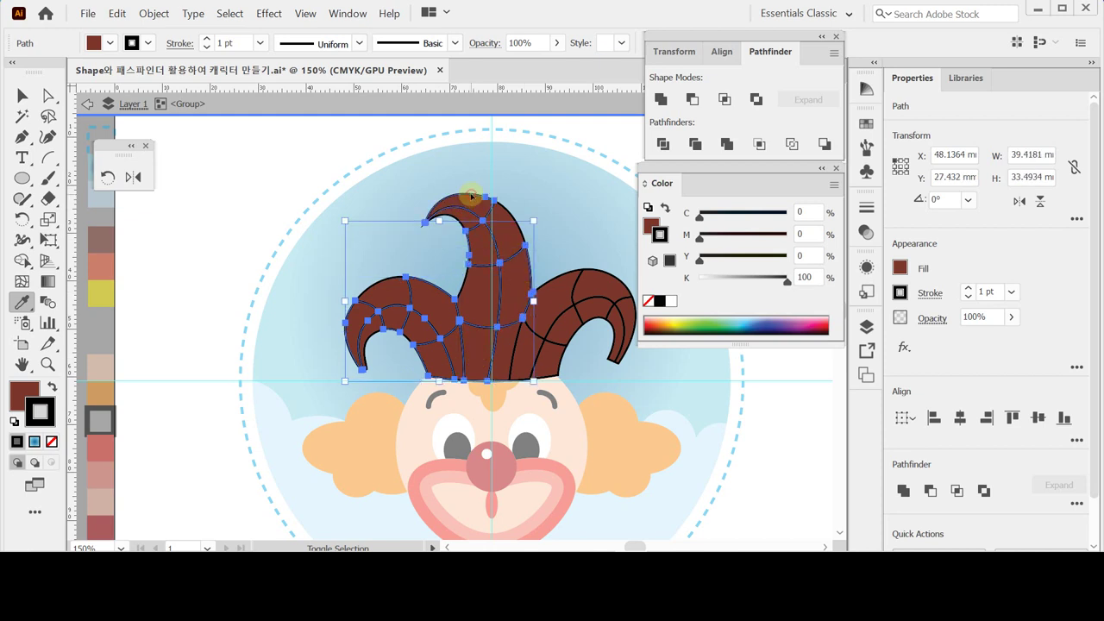
left_click(458, 206, "ctrl+shift")
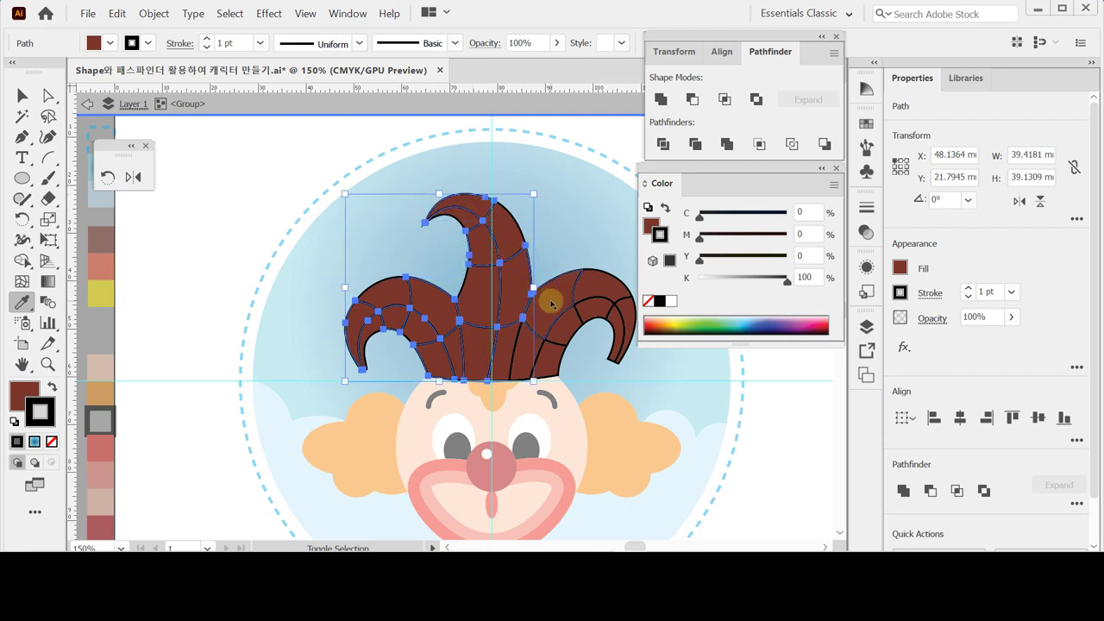
left_click(524, 335, "ctrl+shift")
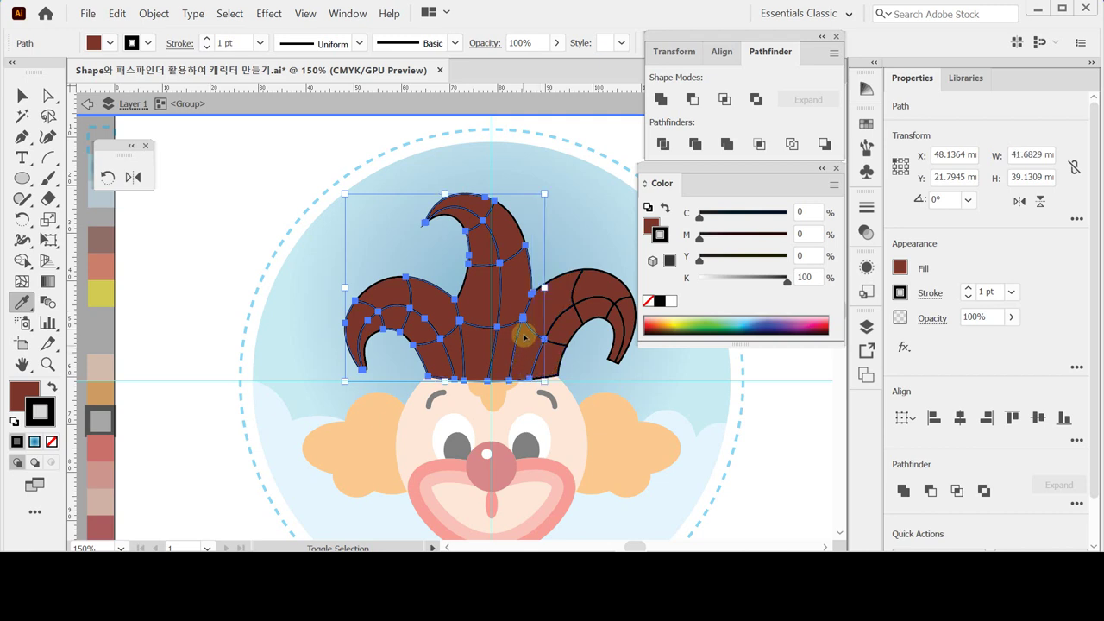
left_click(599, 278, "ctrl+shift")
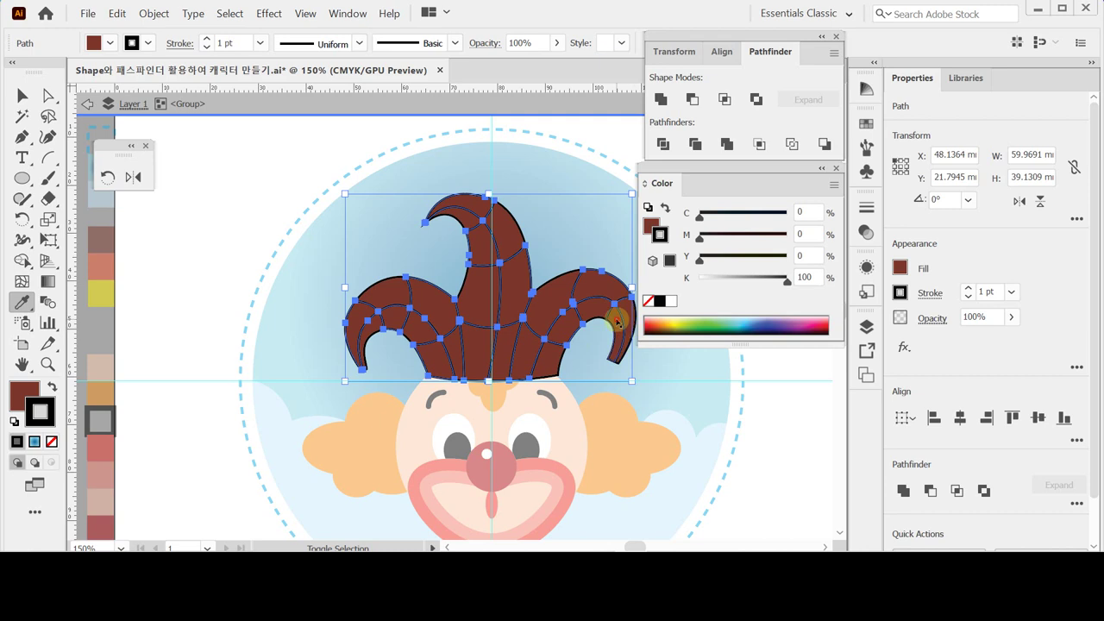
left_click(105, 267)
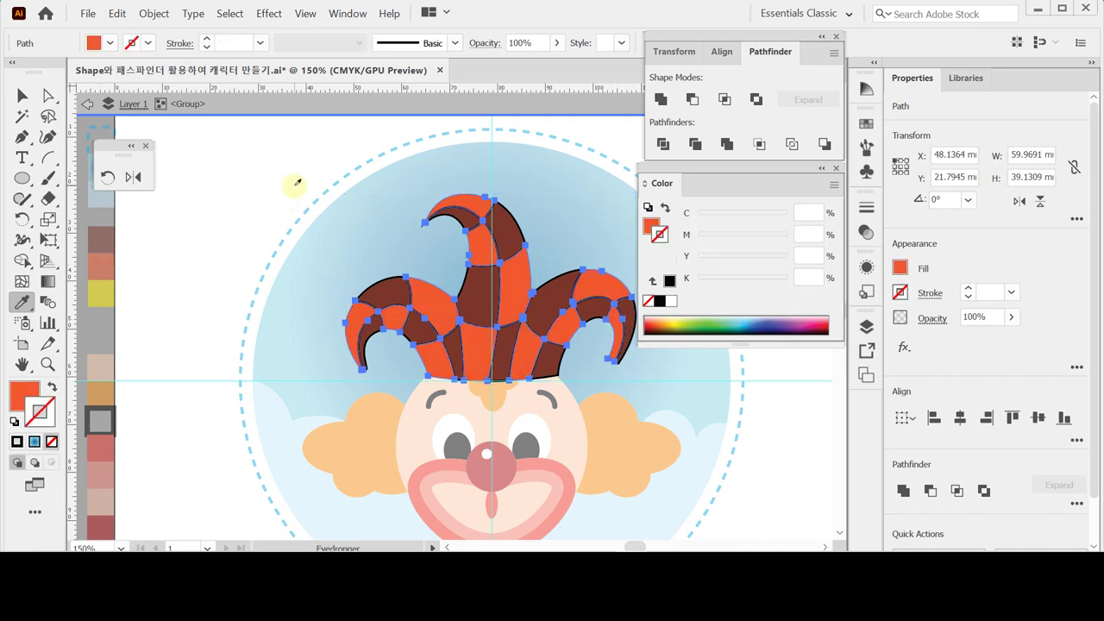
Remove the stroke from all the hat pieces, exit isolation mode and deselect the hat
key("ctrl+z")
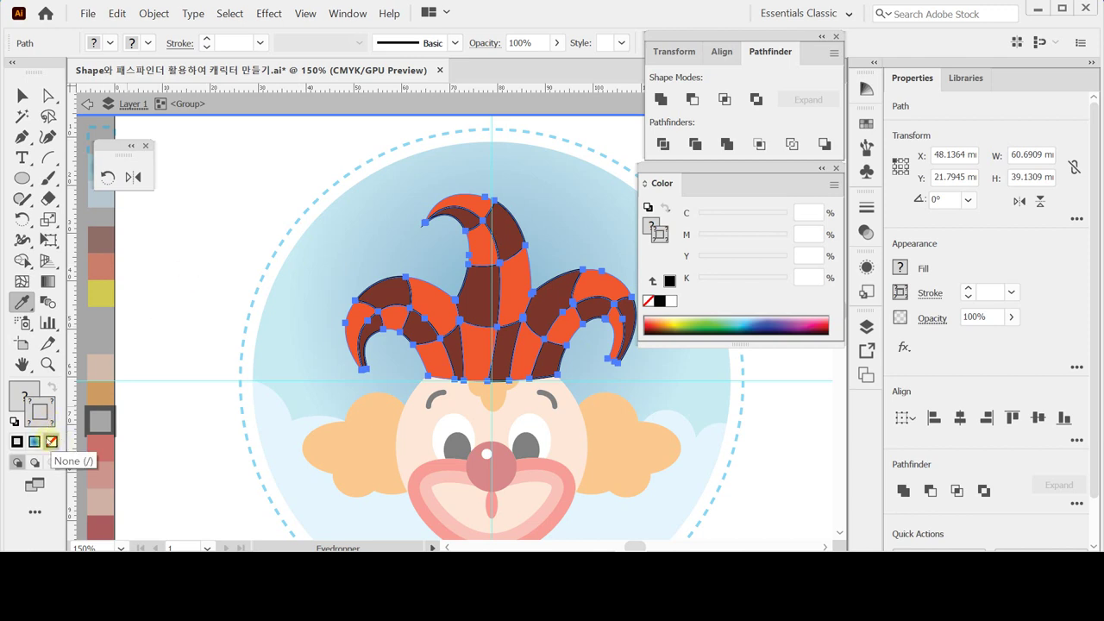
left_click(647, 299)
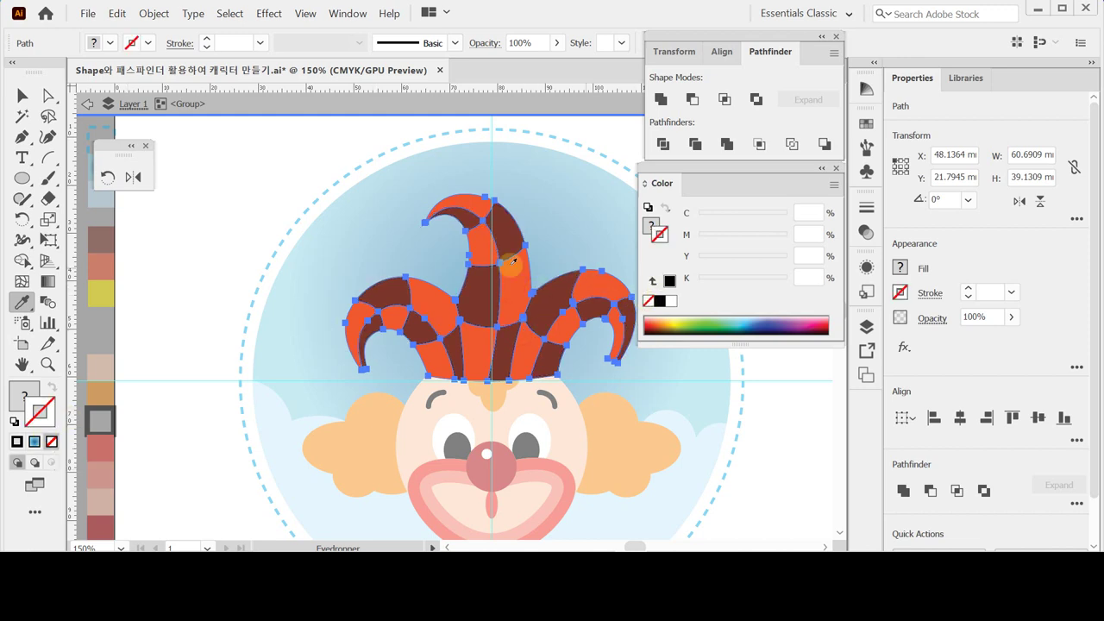
key("v")
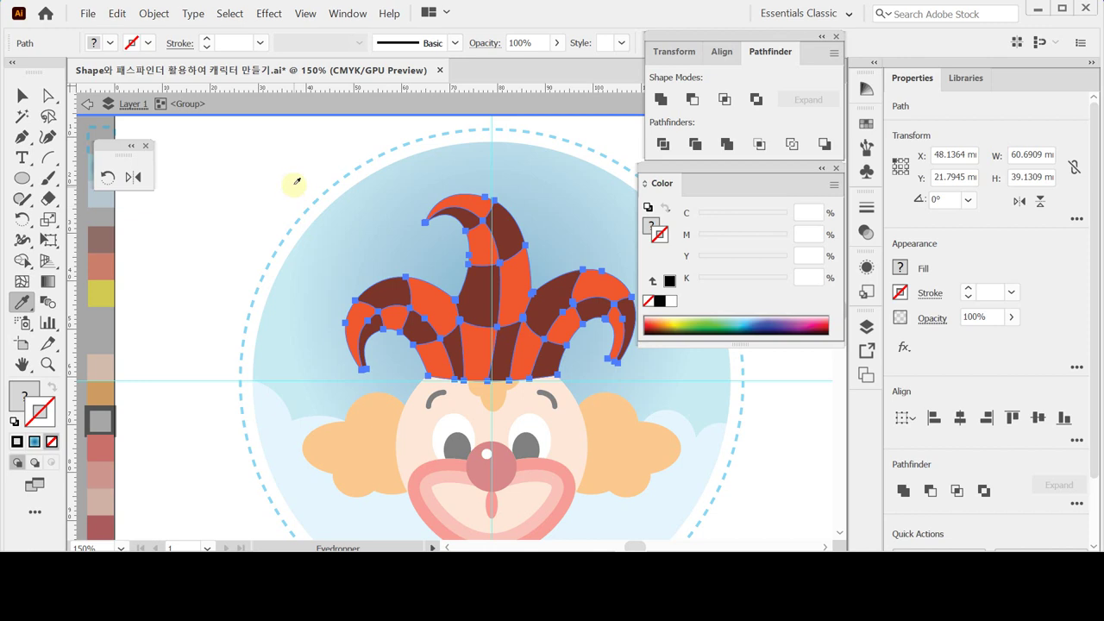
double_click(297, 183)
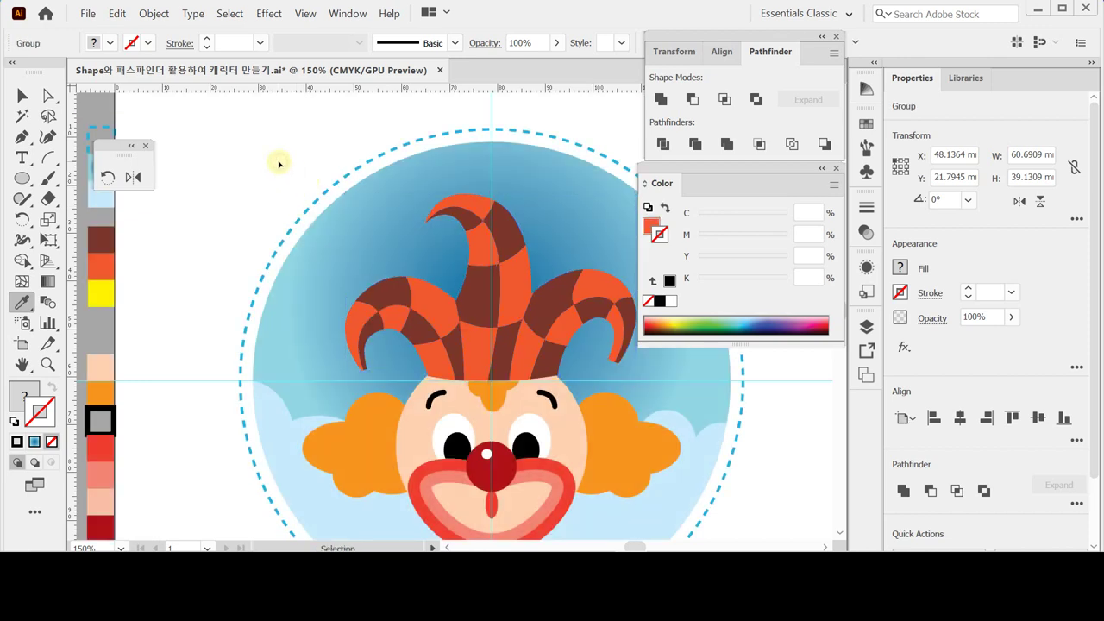
left_click(282, 161)
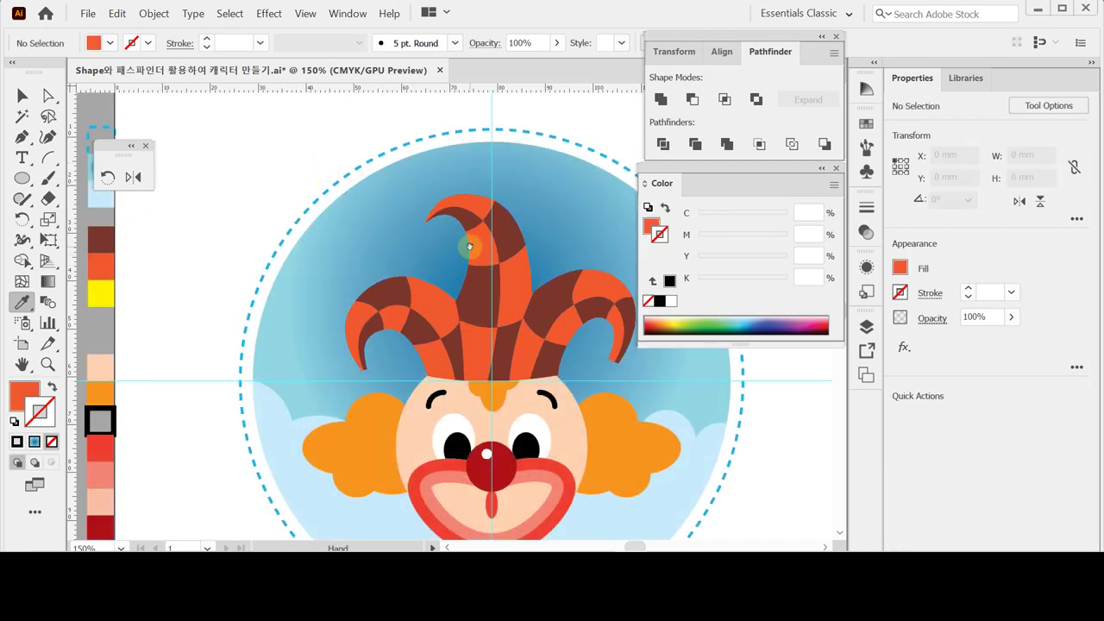
Draw a circle about 11.5 mm wide at the middle horn's tip and fill it with yellow (C0 M0 Y100 K0)
left_click_drag(468, 241, 410, 215)
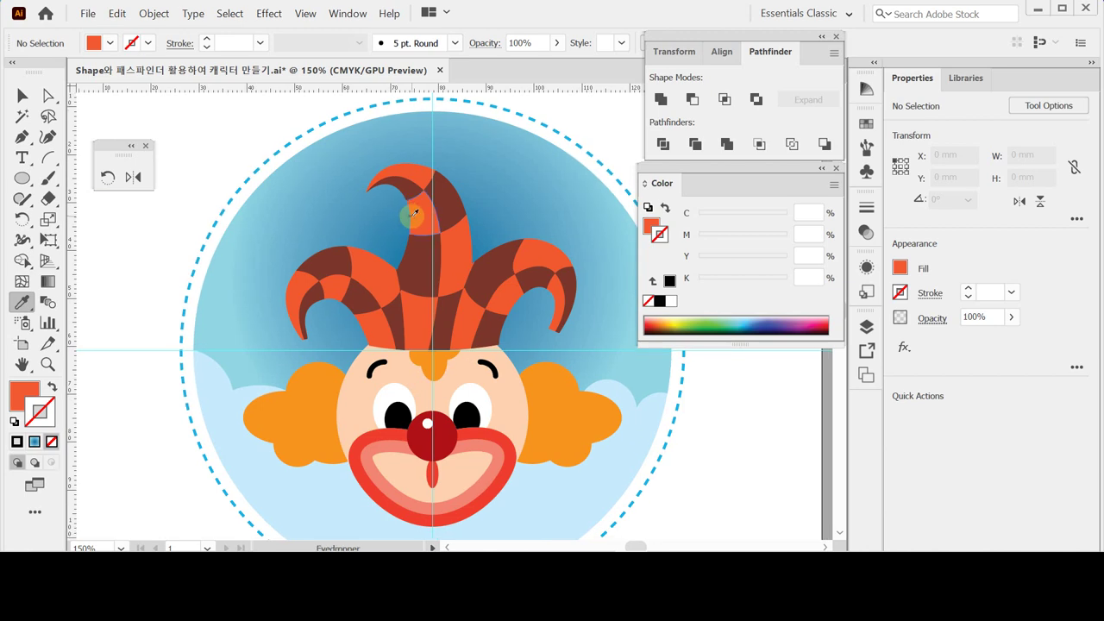
key("l")
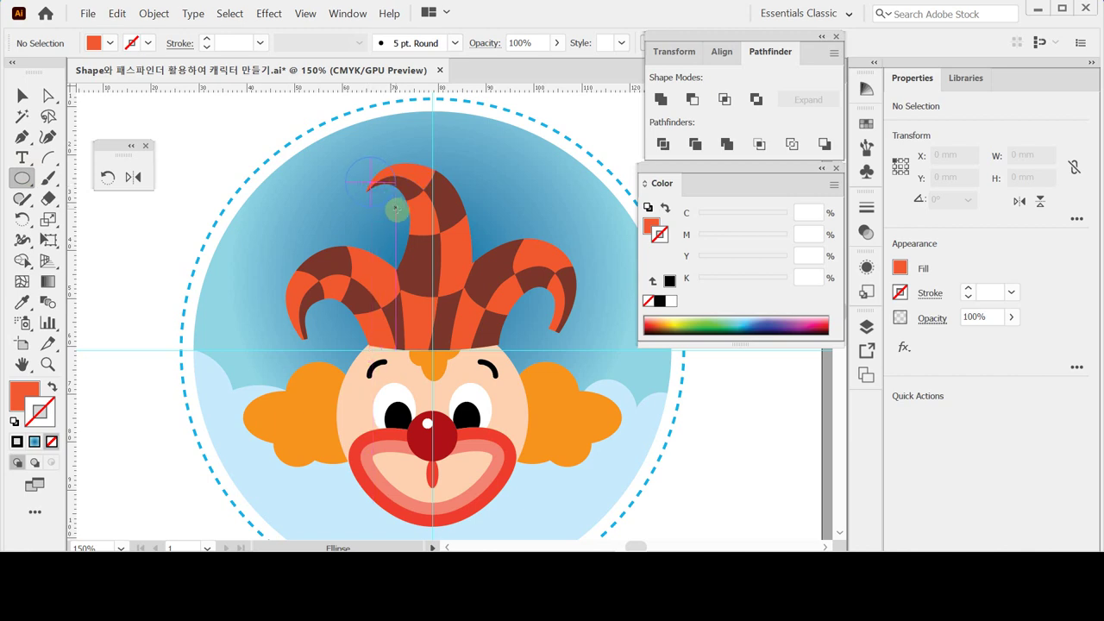
mouse_move(397, 209)
left_mouse_down()
mouse_move(383, 189)
mouse_move(369, 205)
left_mouse_up()
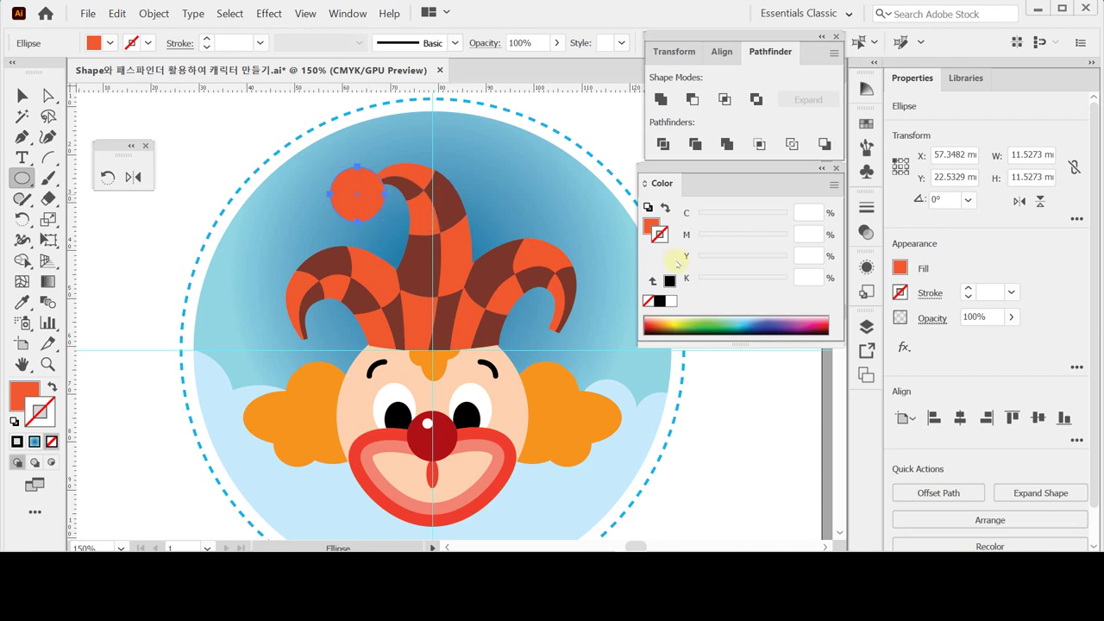
left_click(651, 226)
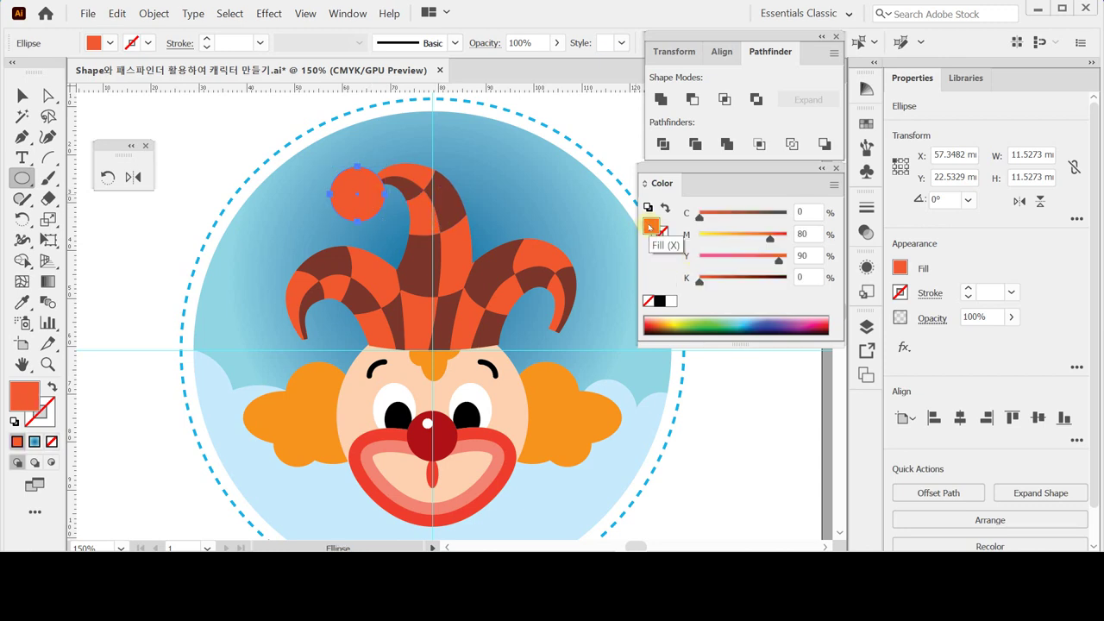
left_click(670, 301)
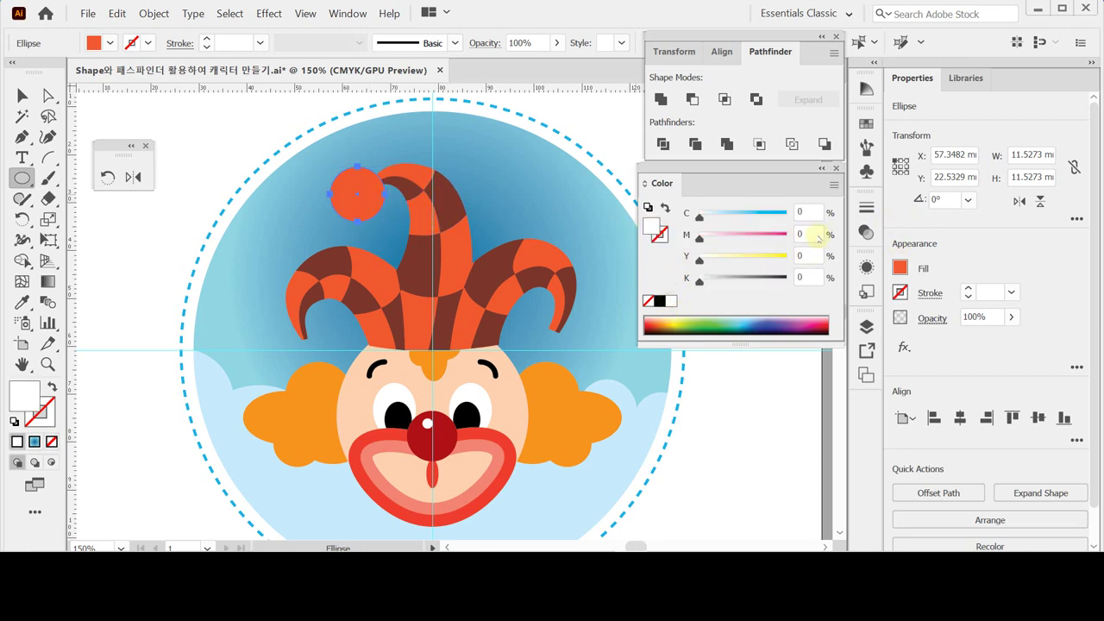
left_click_drag(837, 265, 835, 266)
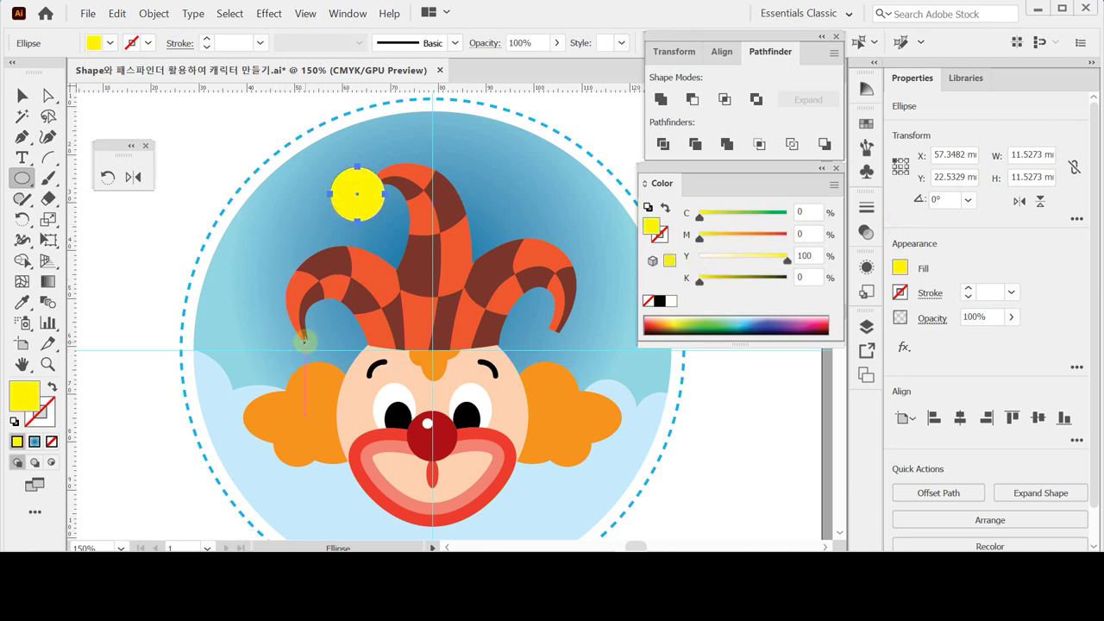
Draw a yellow circle about 6.4 mm wide at the left horn's tip and place a copy at the right horn's tip
key("ctrl+shift+a")
mouse_move(311, 349)
left_mouse_down()
mouse_move(313, 340)
mouse_move(579, 308)
mouse_move(554, 338)
left_mouse_up()
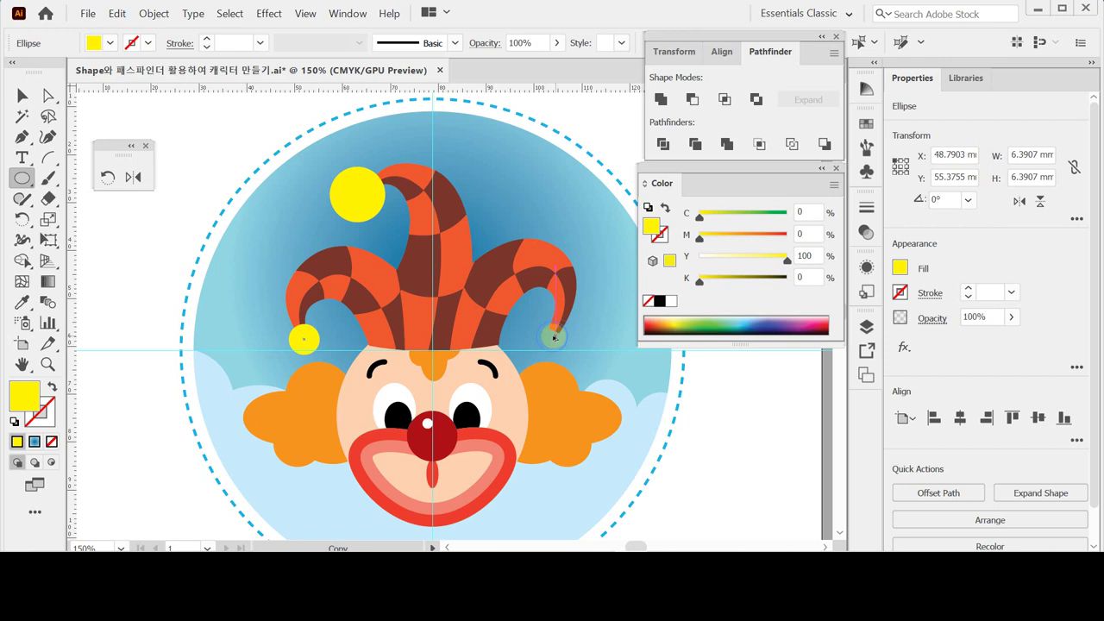
left_click_drag(554, 338, 553, 337)
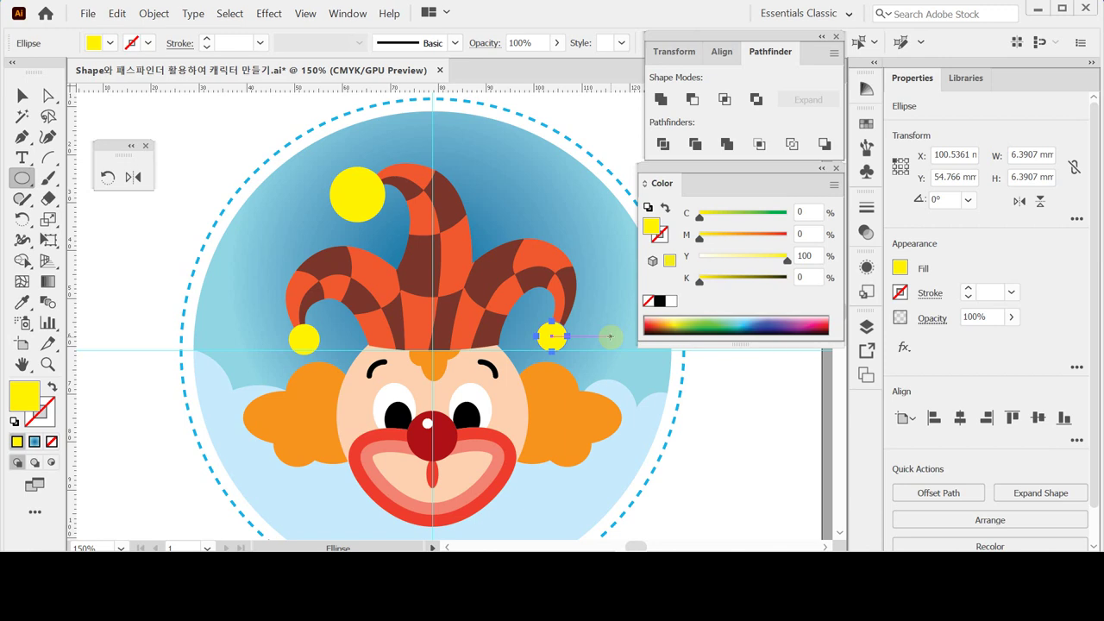
Shrink the middle horn's yellow circle to about 9.7 mm, keeping it at the horn's tip, and save the document
left_click(363, 190)
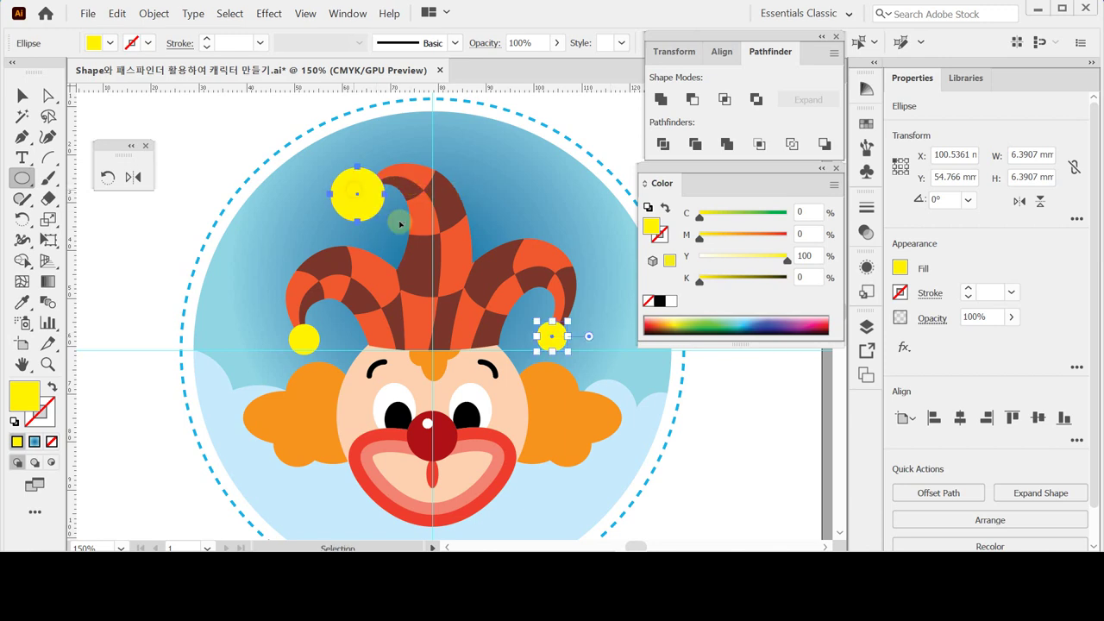
left_click_drag(385, 222, 360, 206)
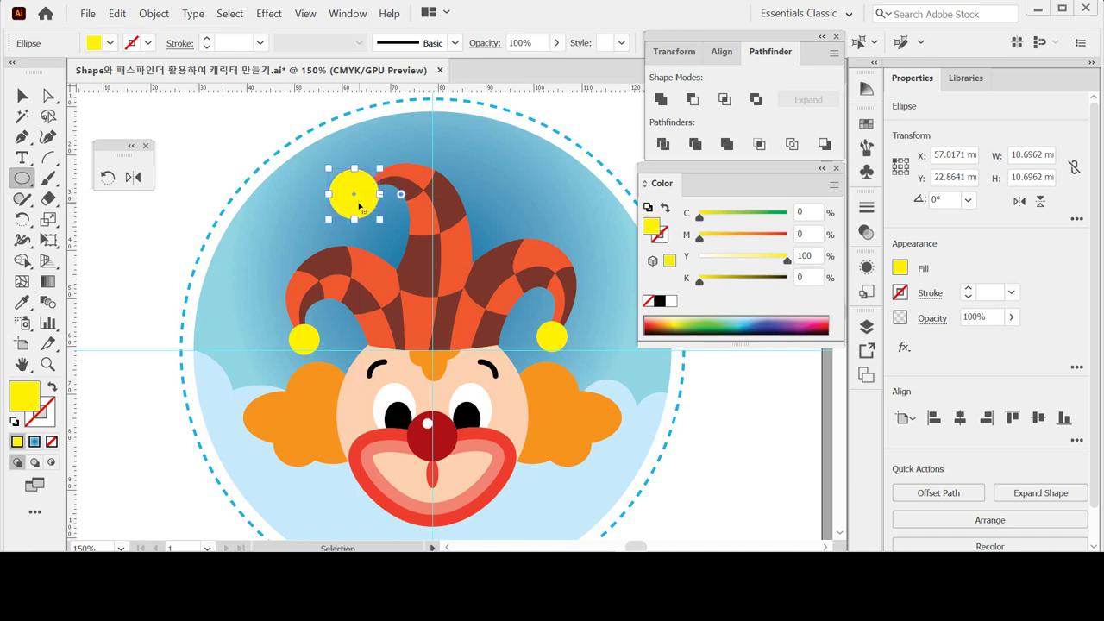
left_click(386, 231)
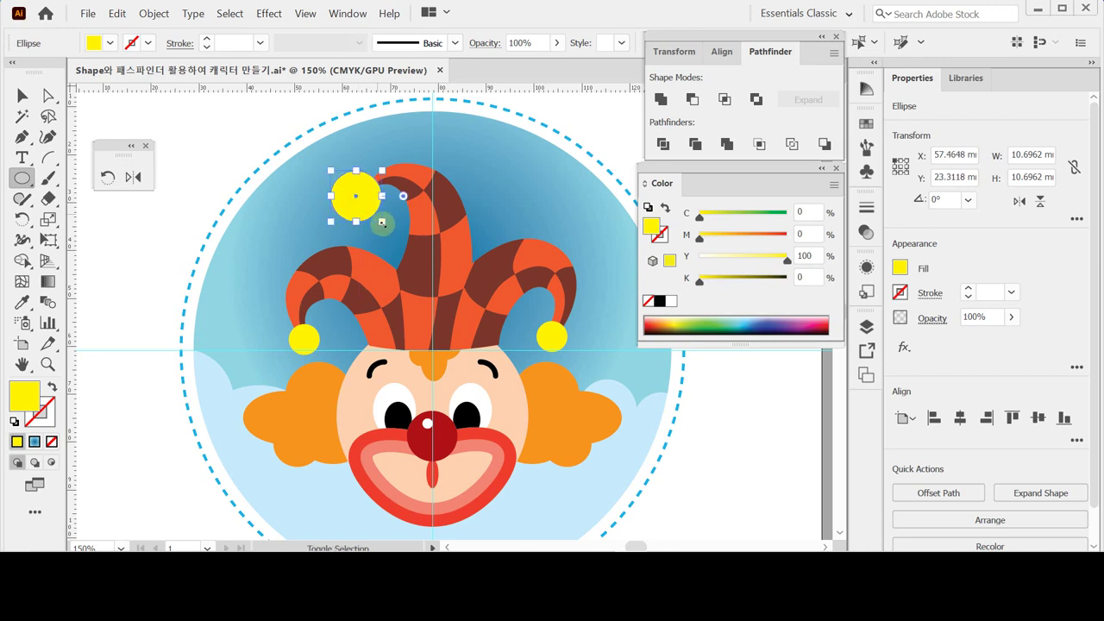
left_click_drag(382, 223, 368, 216)
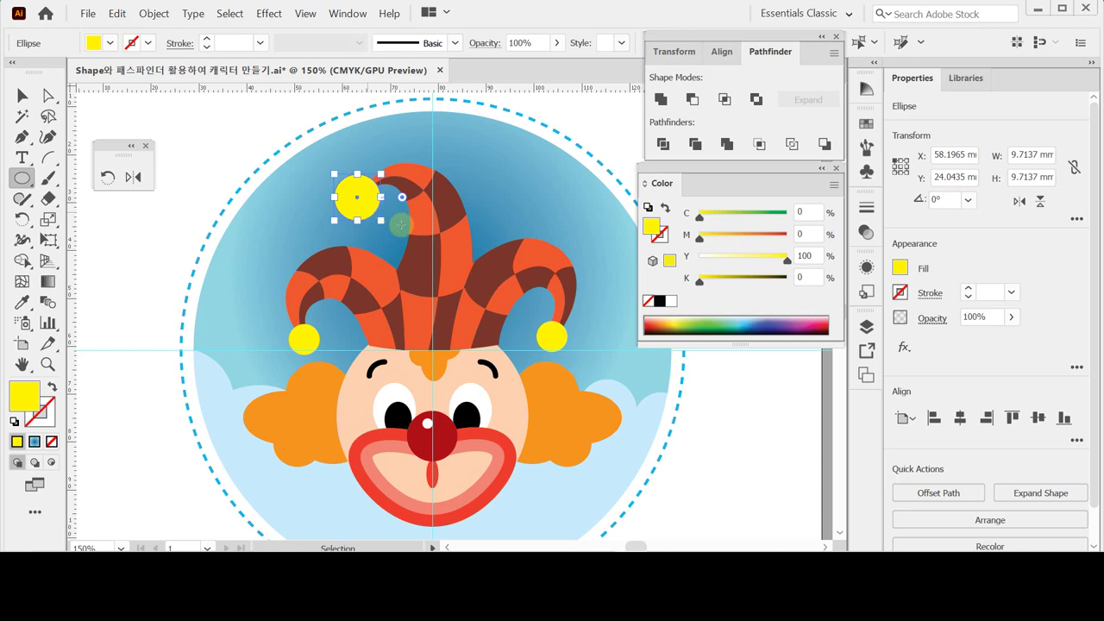
key("ctrl+s")
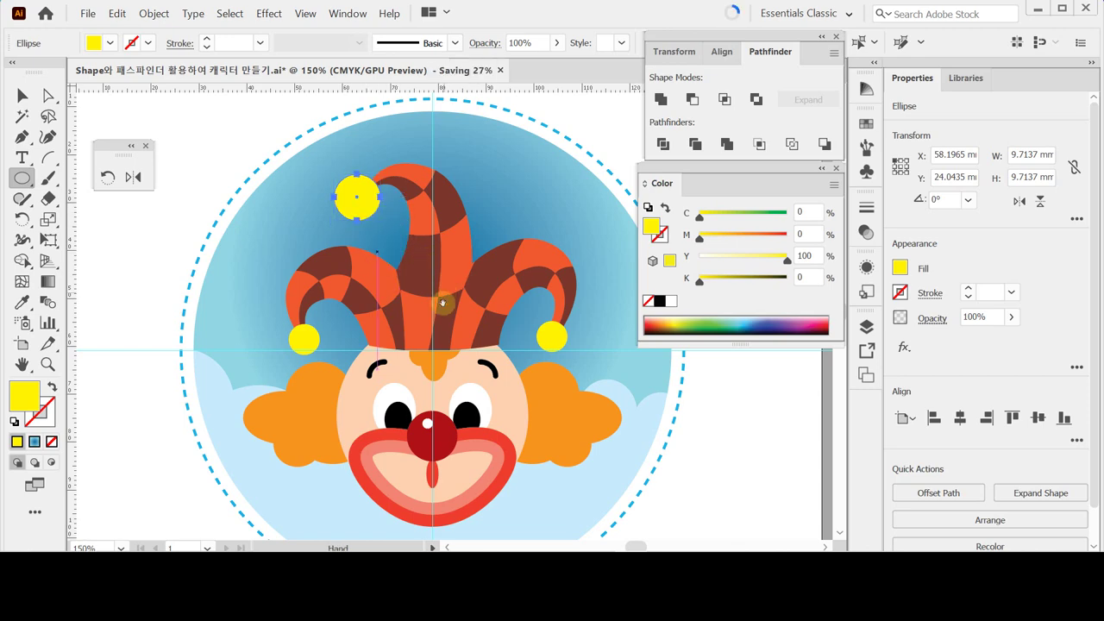
Create a yellow rounded rectangle below the clown's mouth, 34 mm wide and 15 mm high with a 2 mm corner radius
left_click_drag(480, 373, 459, 259)
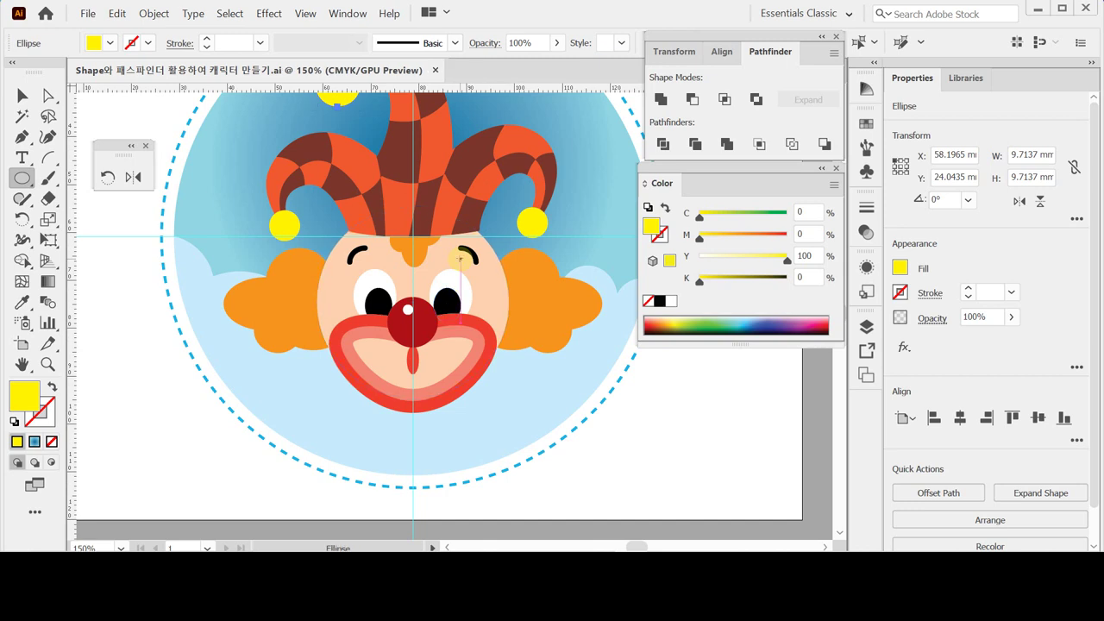
key("Delete")
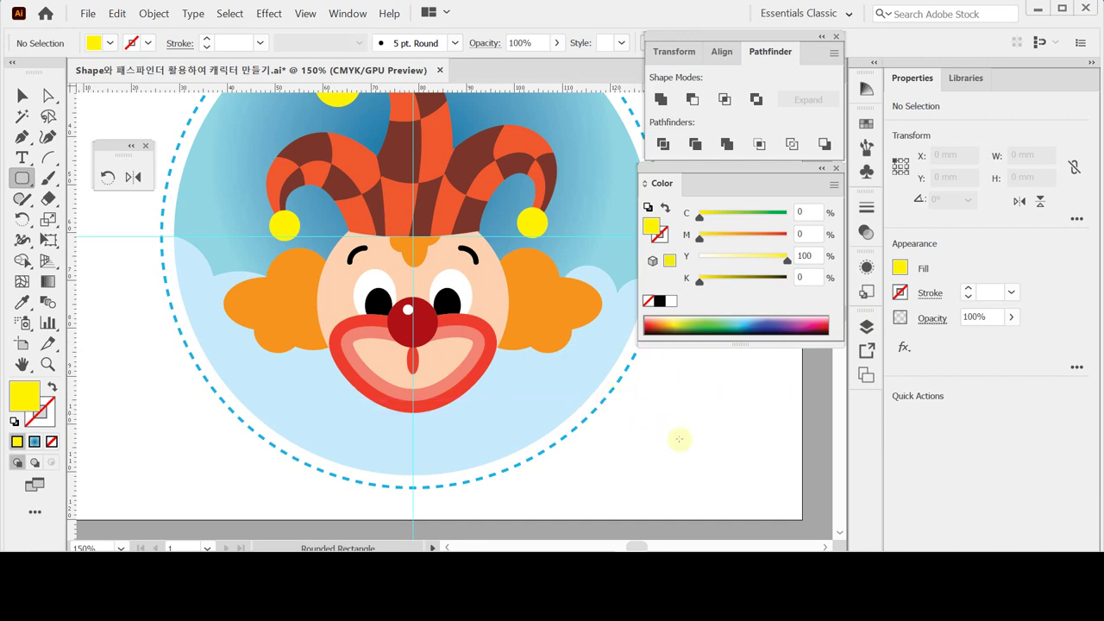
left_click(411, 441)
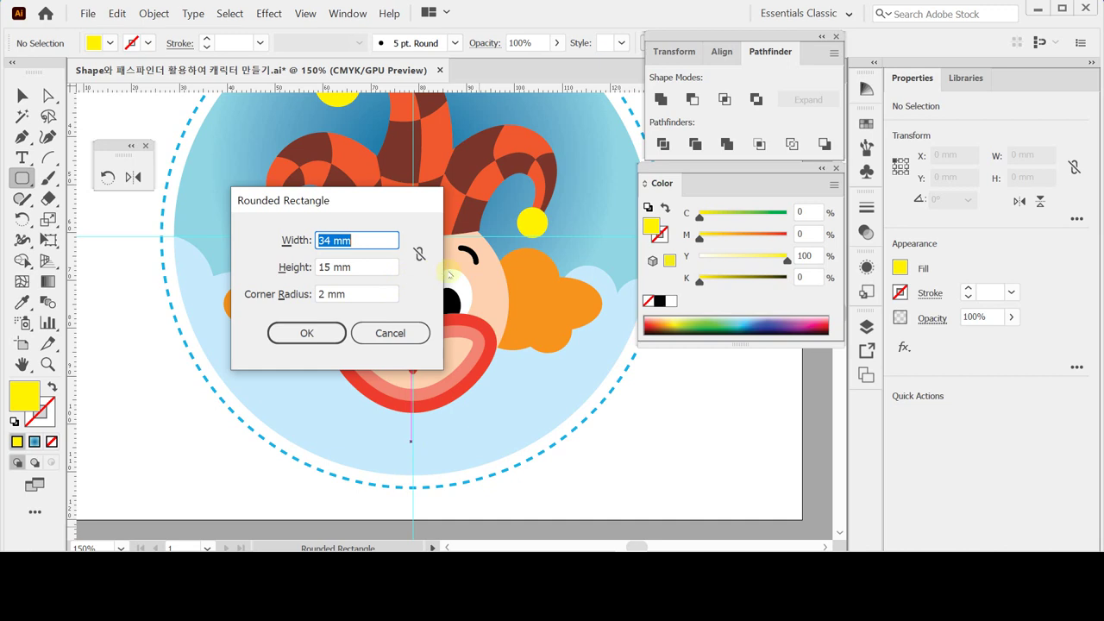
left_click(327, 333)
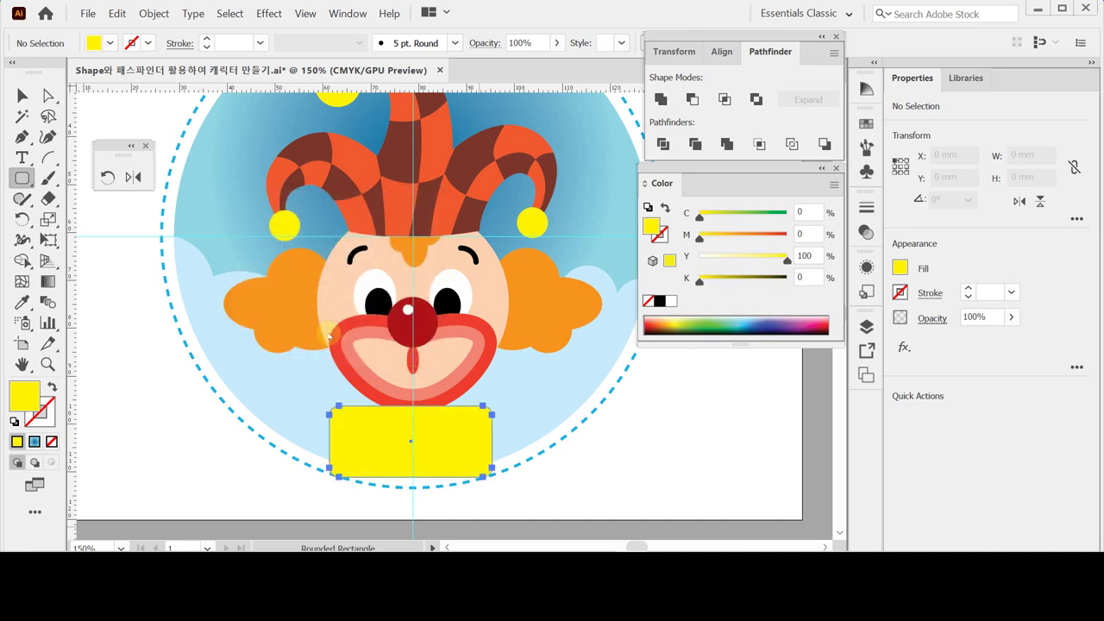
Nudge the yellow rounded rectangle up against the mouth and slightly right to centre it on the vertical guide
left_click(453, 423, "ctrl")
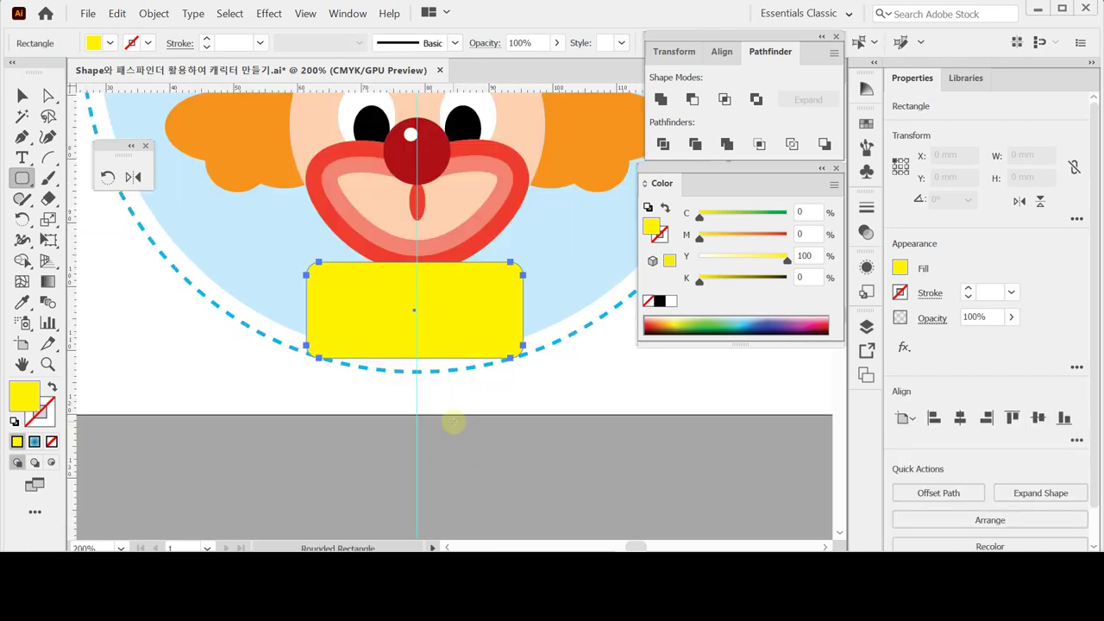
key("Up")
key("Up")
key("Up")
key("Up")
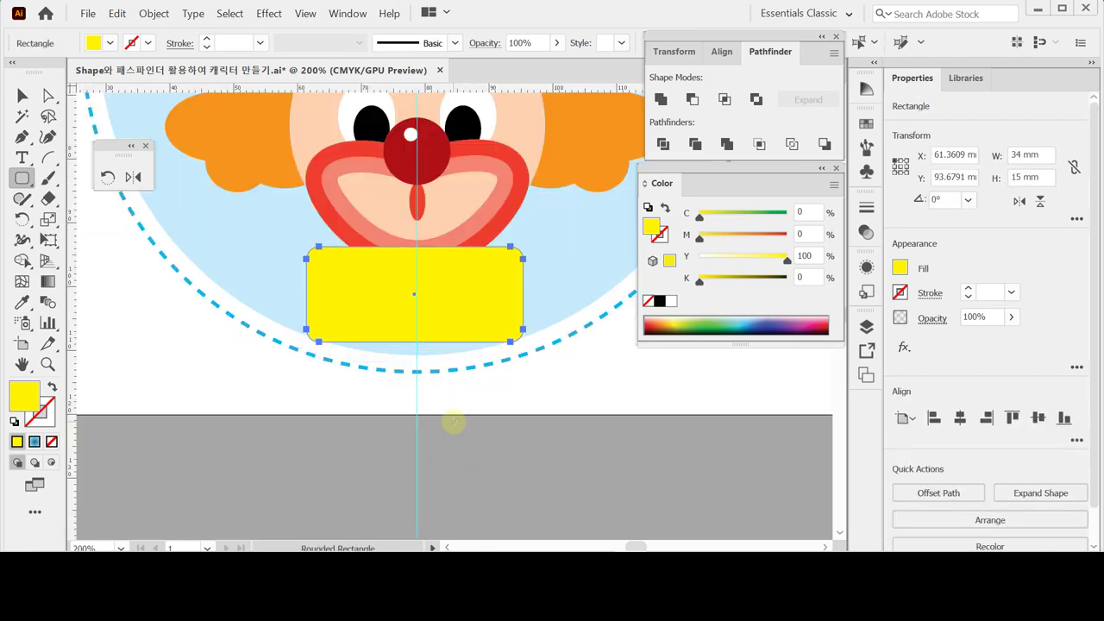
left_click_drag(446, 311, 412, 345)
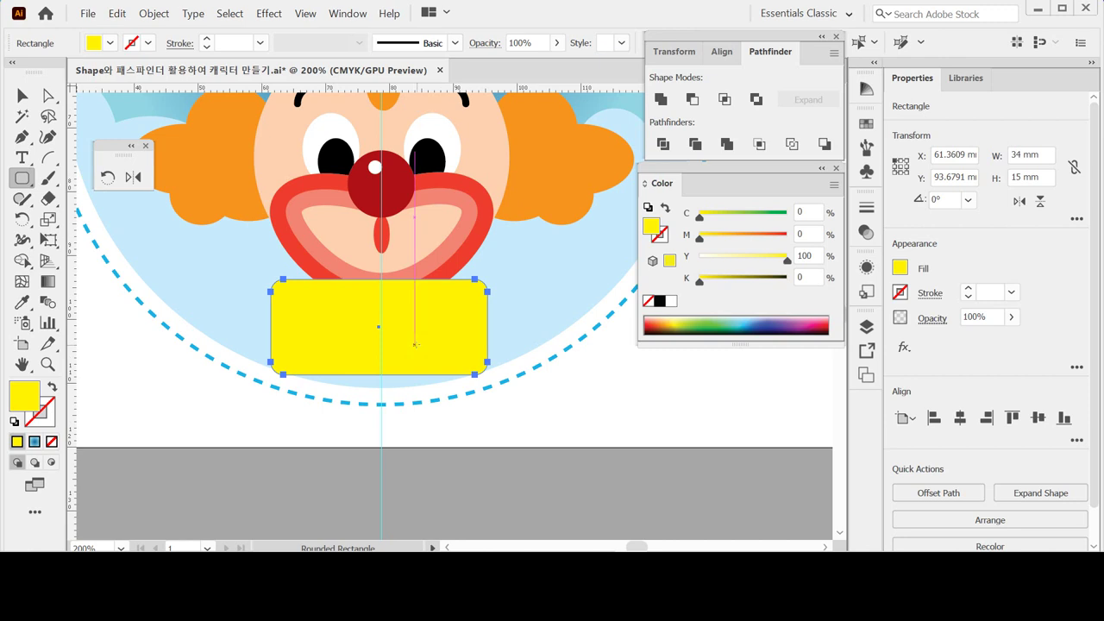
key("Right")
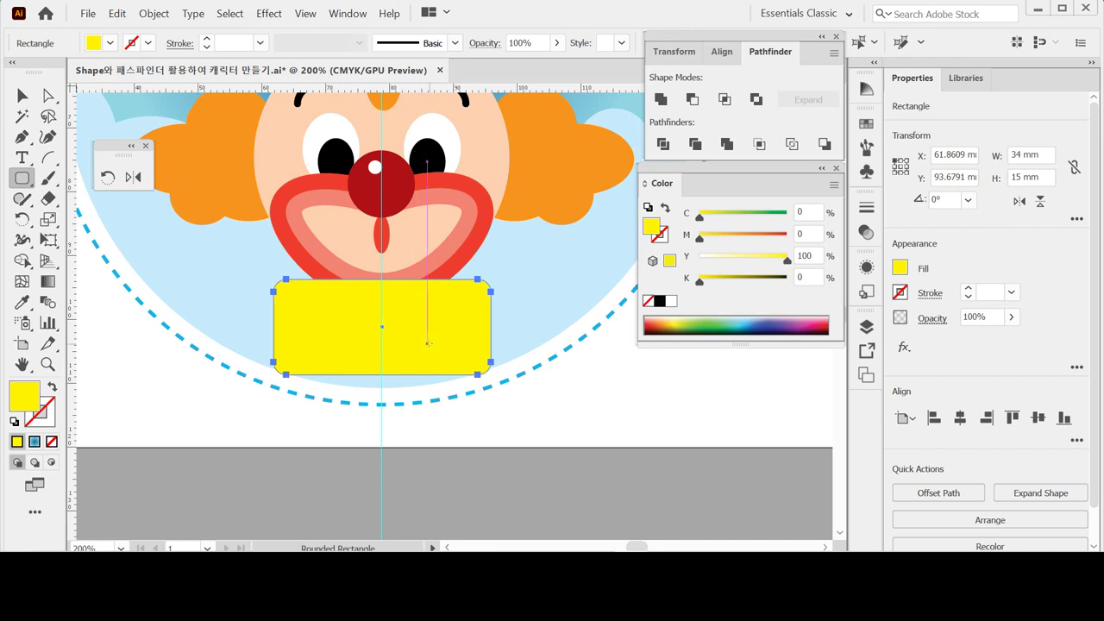
key("ctrl")
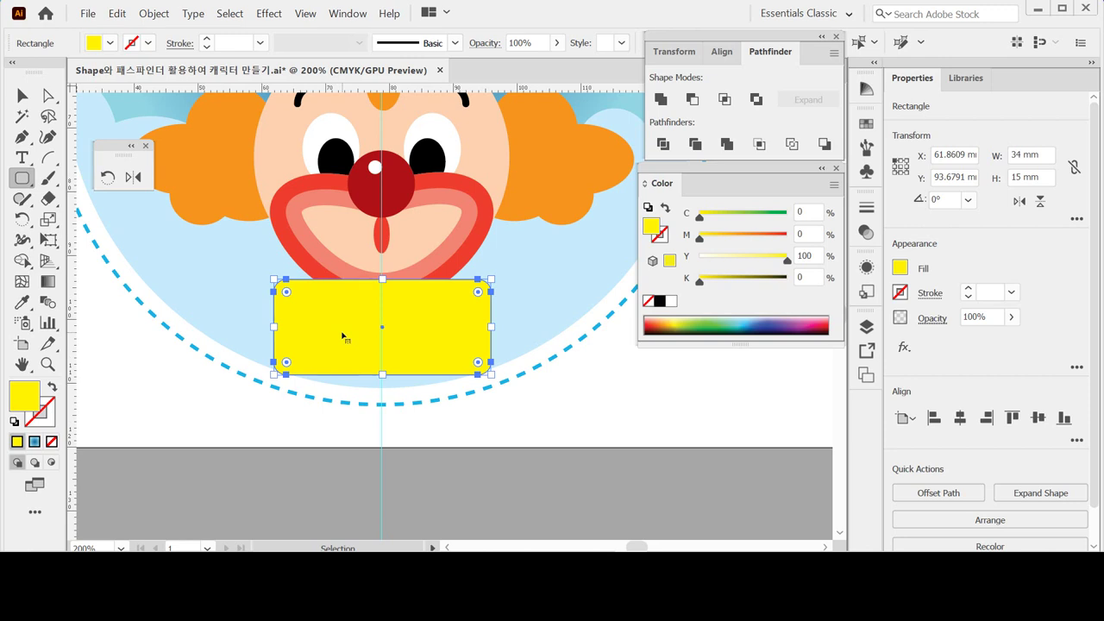
Isolate the yellow rounded rectangle and add anchor points midway along all its path segments
double_click(342, 336, "ctrl")
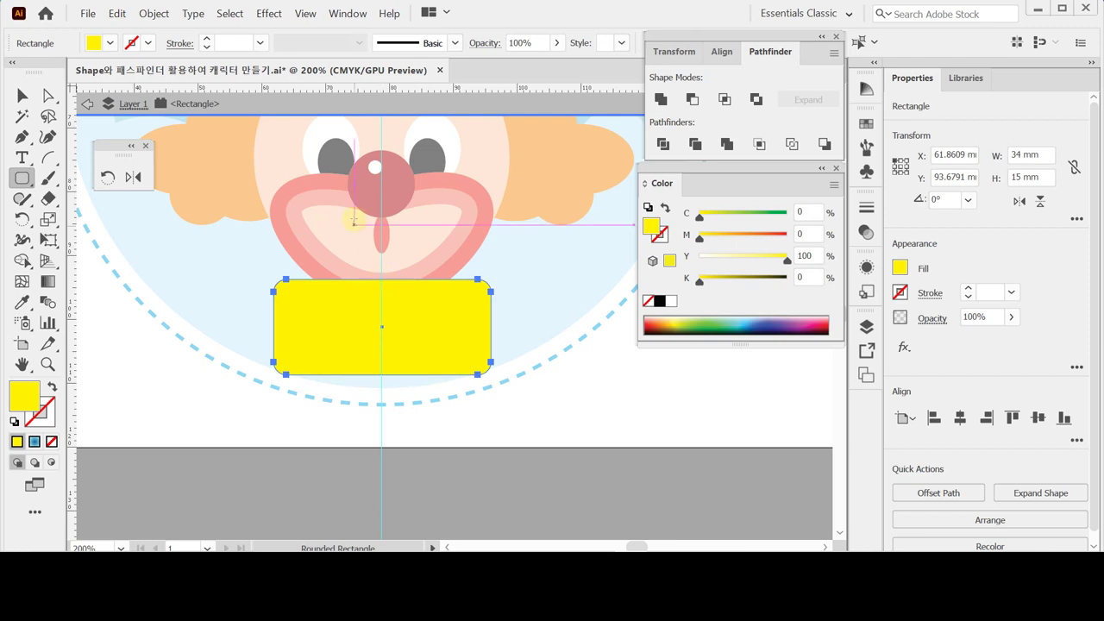
left_click(21, 135)
left_click(19, 136)
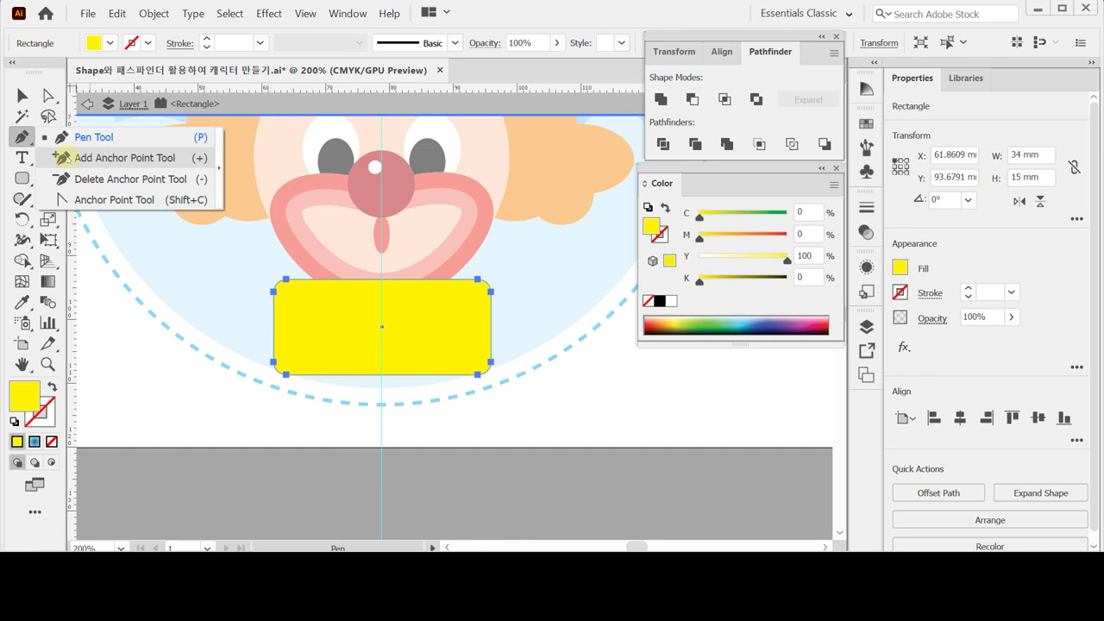
left_click(19, 136)
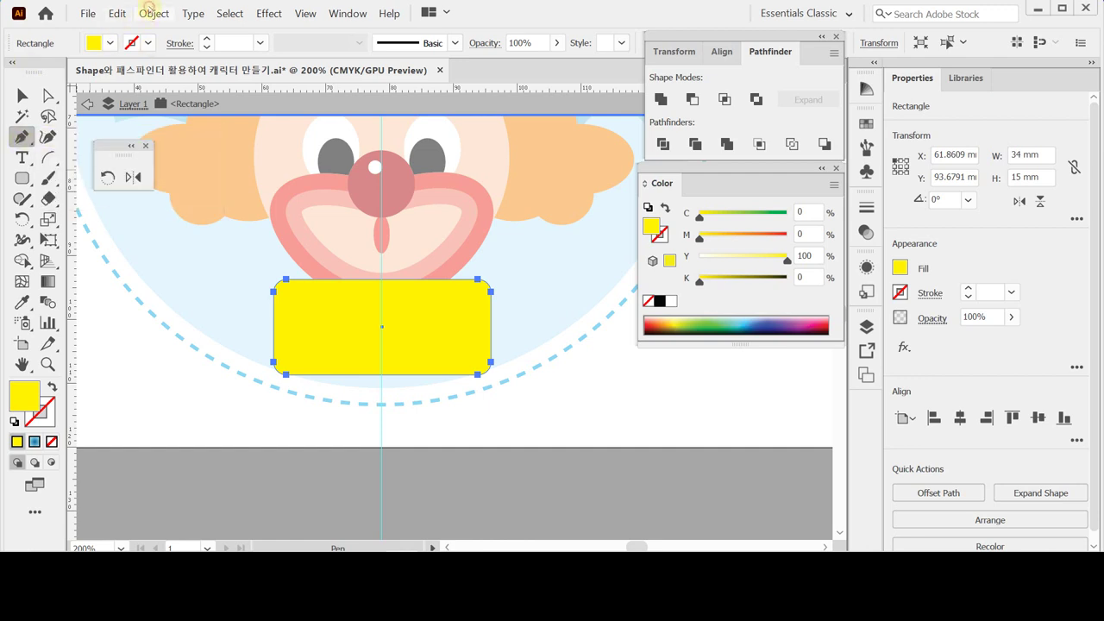
left_click(154, 13)
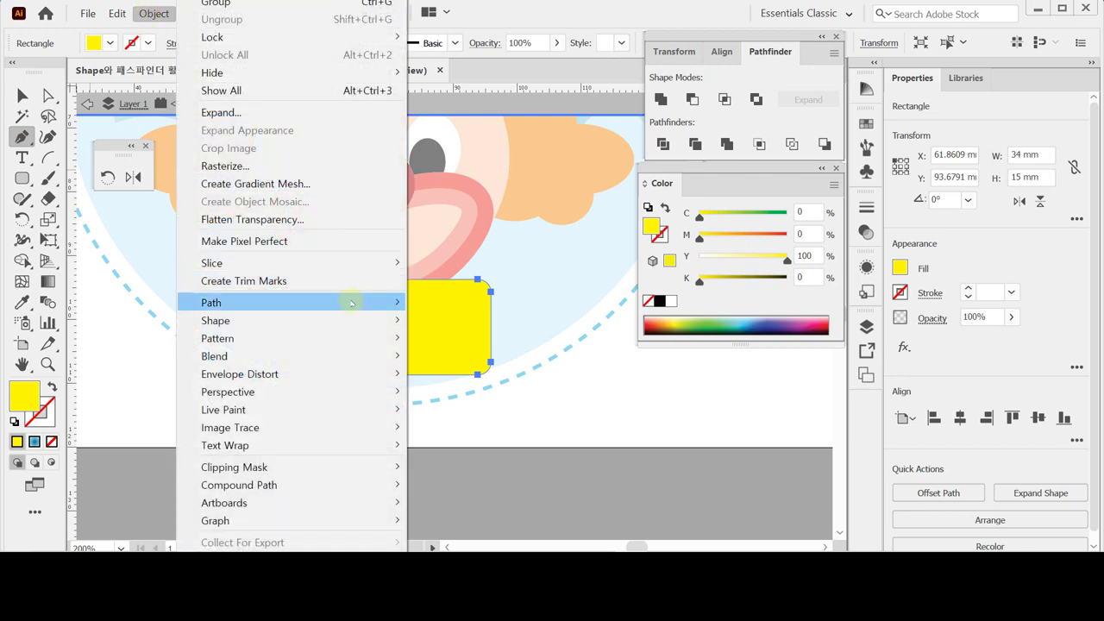
mouse_move(352, 302)
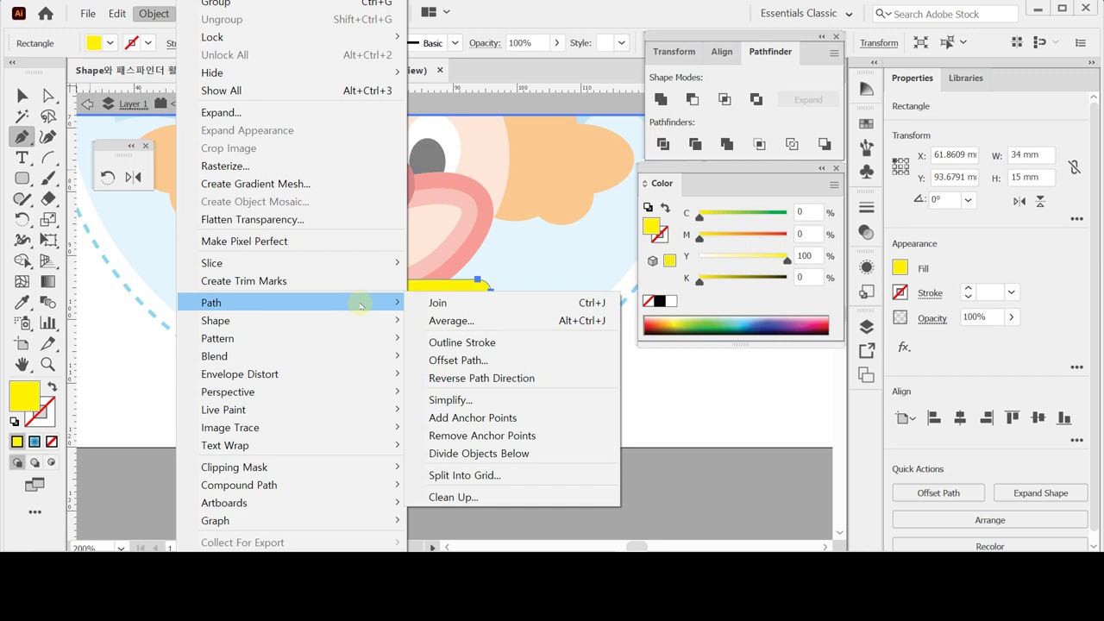
left_click(526, 422)
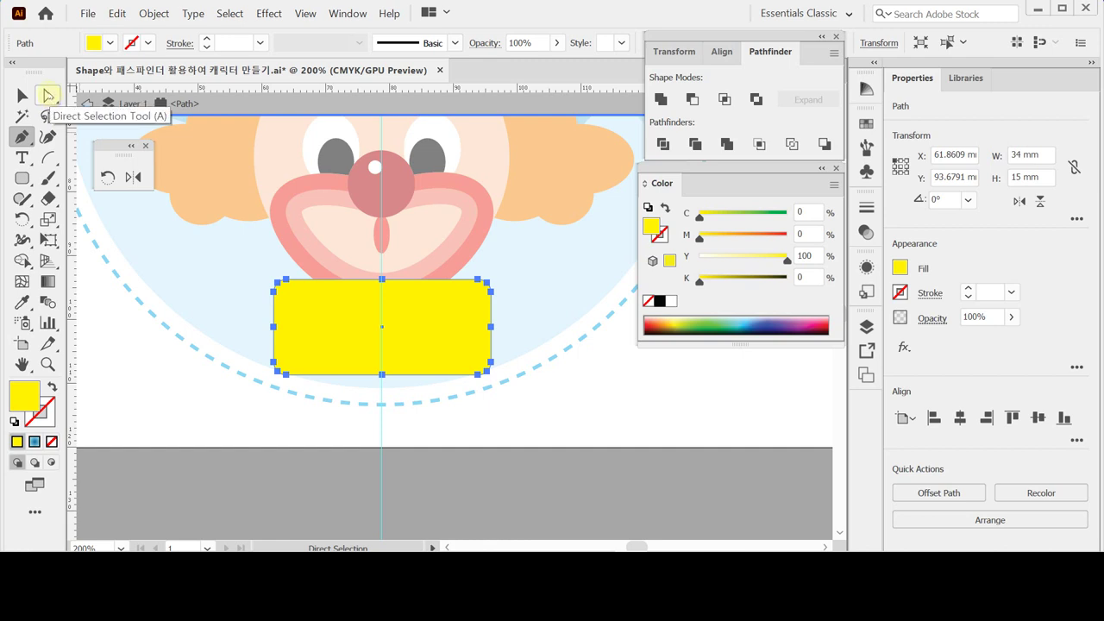
Select the rectangle's top and bottom middle anchor points and scale them uniformly to 30% to form a bow tie
left_click(48, 95)
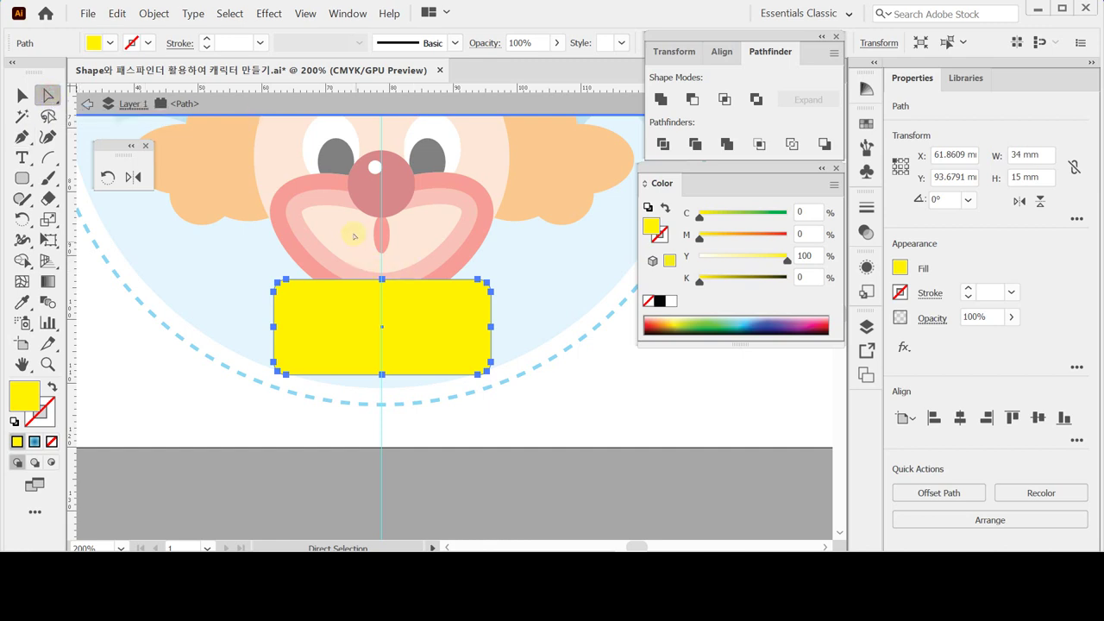
left_click_drag(346, 221, 406, 412)
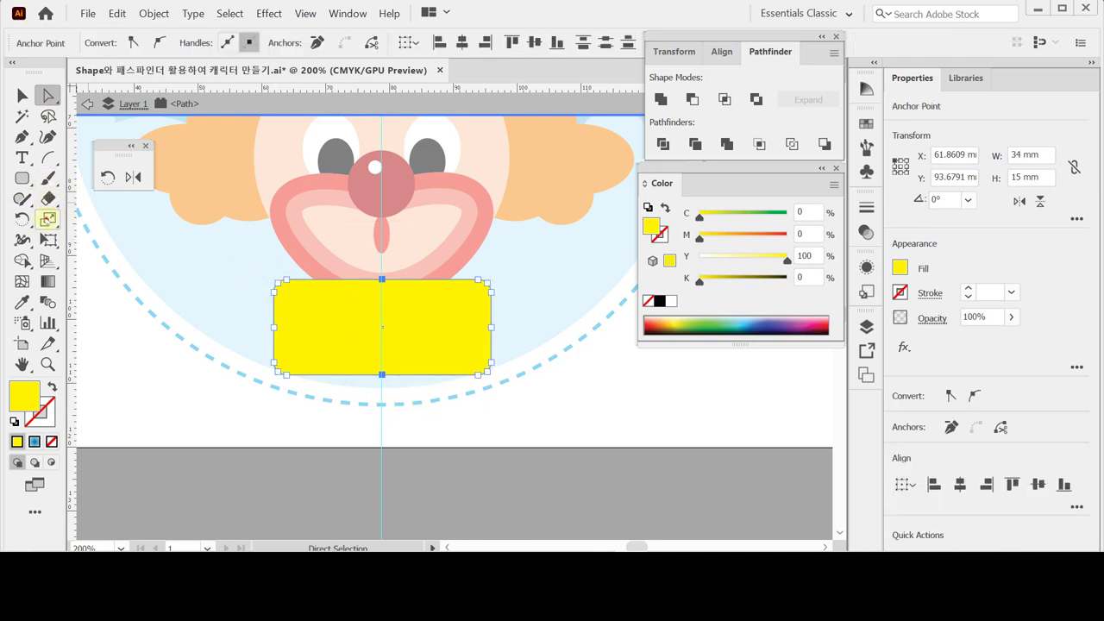
double_click(49, 219)
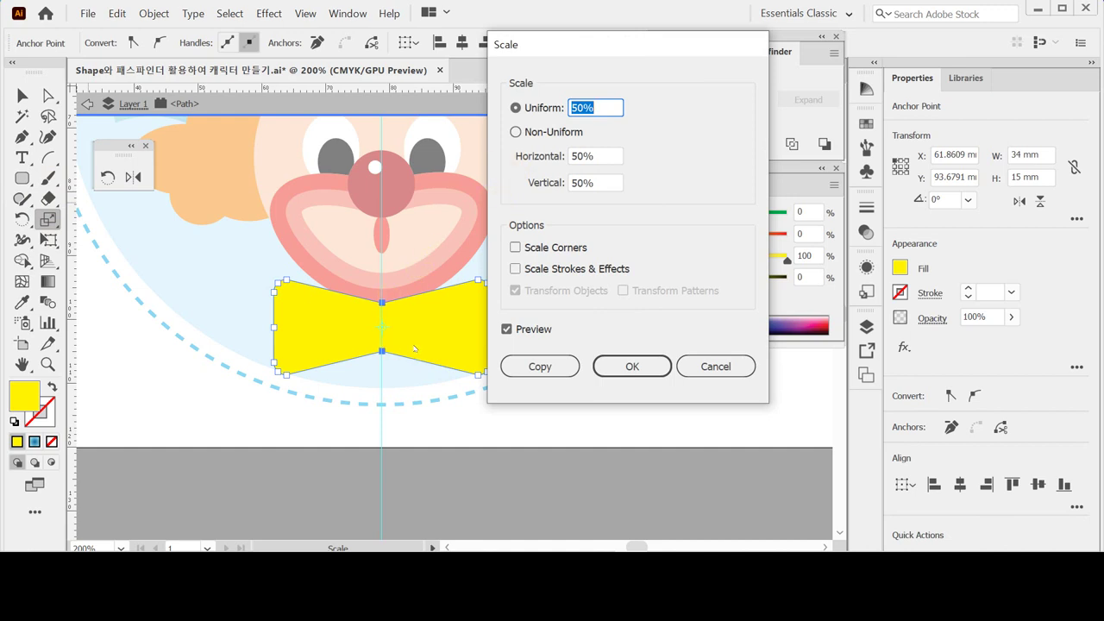
type("30")
key("Tab")
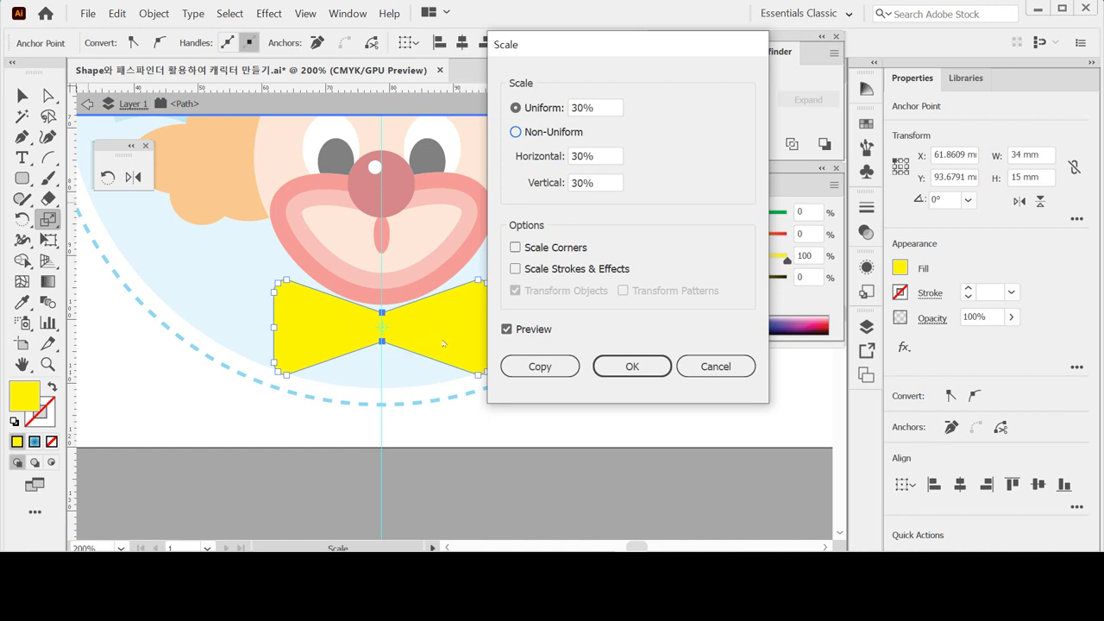
left_click(619, 375)
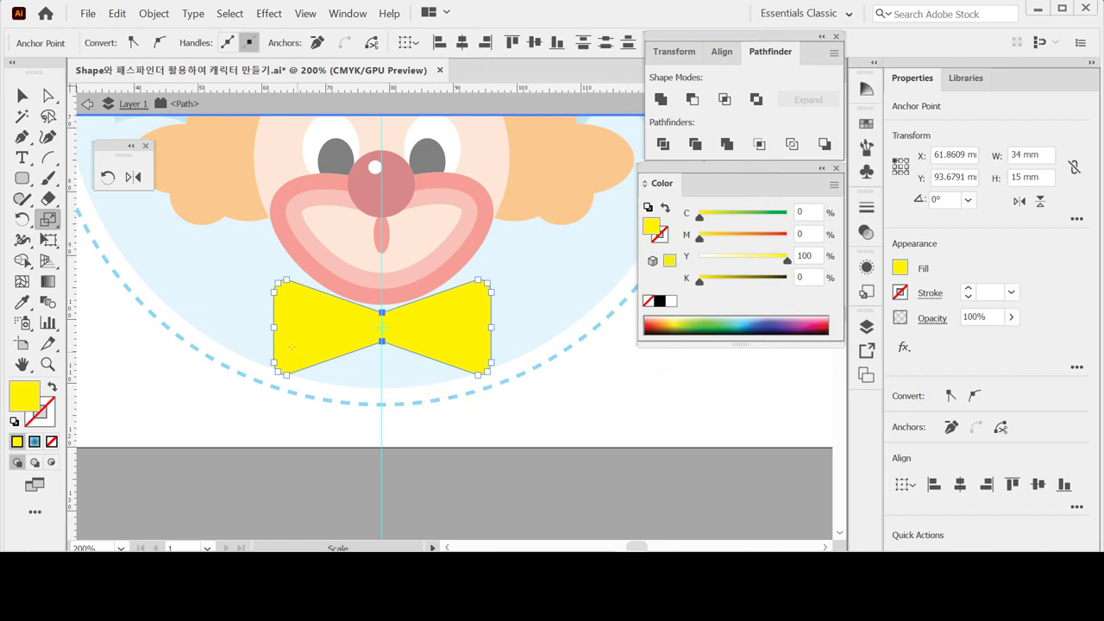
Select the bow tie's left and right middle anchor points and scale them horizontally inward to notch both ends
left_click(48, 96)
left_click_drag(253, 319, 512, 334)
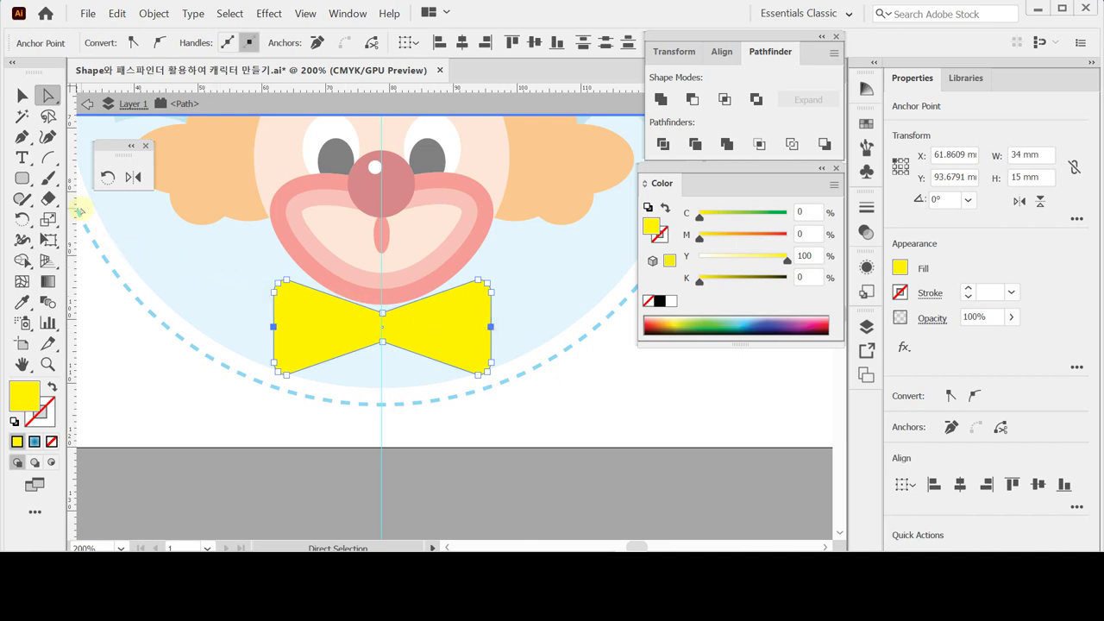
left_click(48, 219)
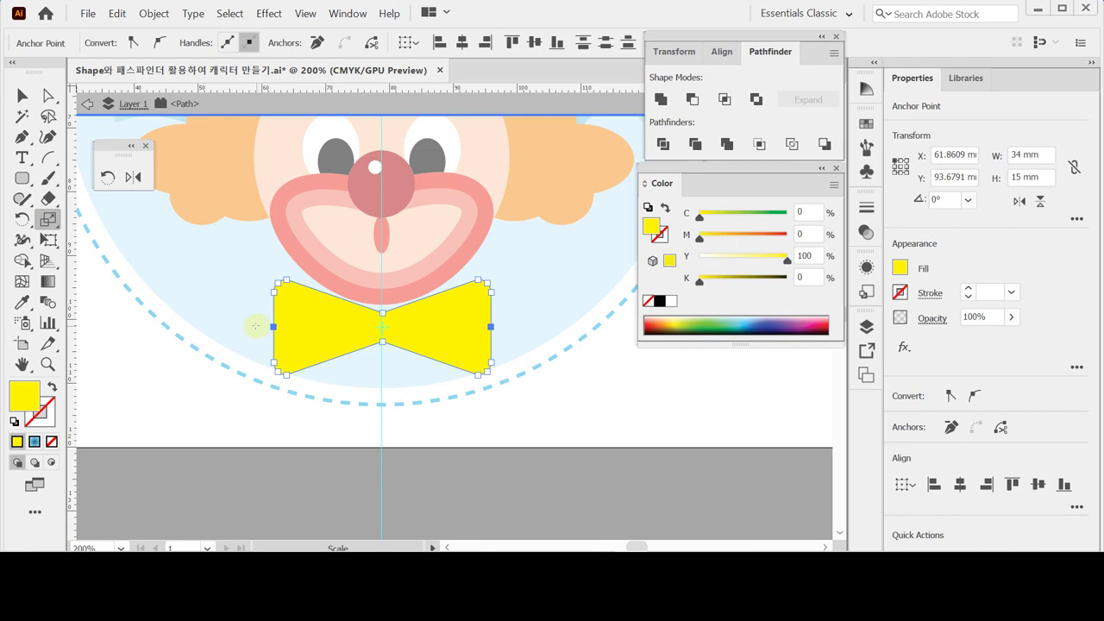
mouse_move(247, 323)
left_mouse_down()
mouse_move(259, 328)
mouse_move(211, 327)
mouse_move(247, 327)
left_mouse_up()
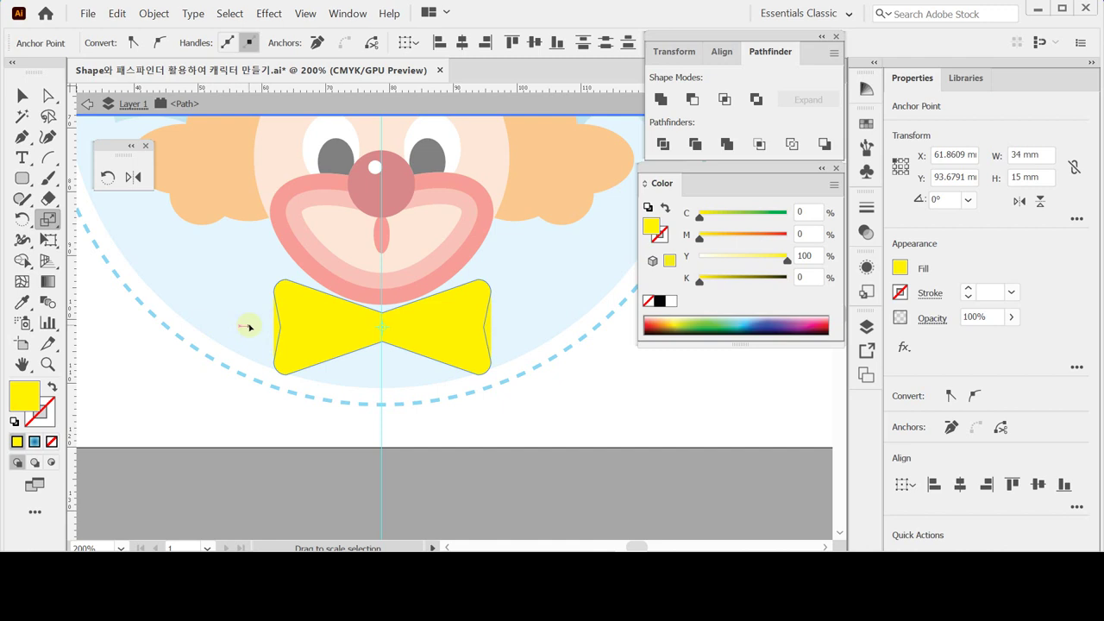
left_click_drag(249, 327, 251, 328)
left_click_drag(251, 327, 251, 325)
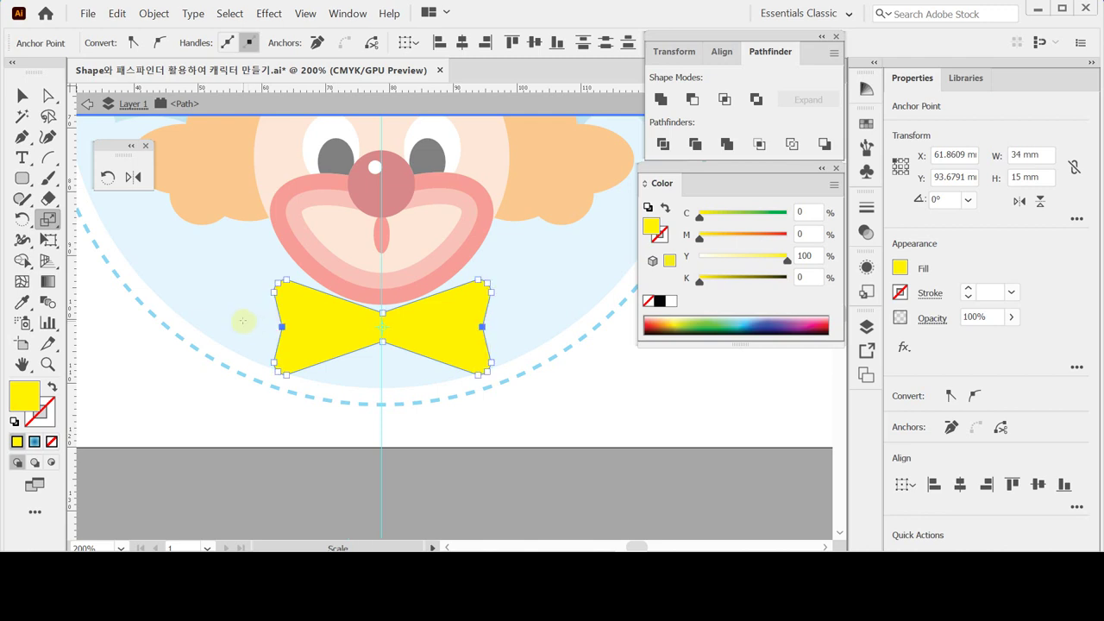
Fill the bow tie with the purple palette colour sampled by Eyedropper (C 60, M 90, Y 0, K 0) and save the document
left_click(403, 357, "alt")
left_click(343, 352, "alt")
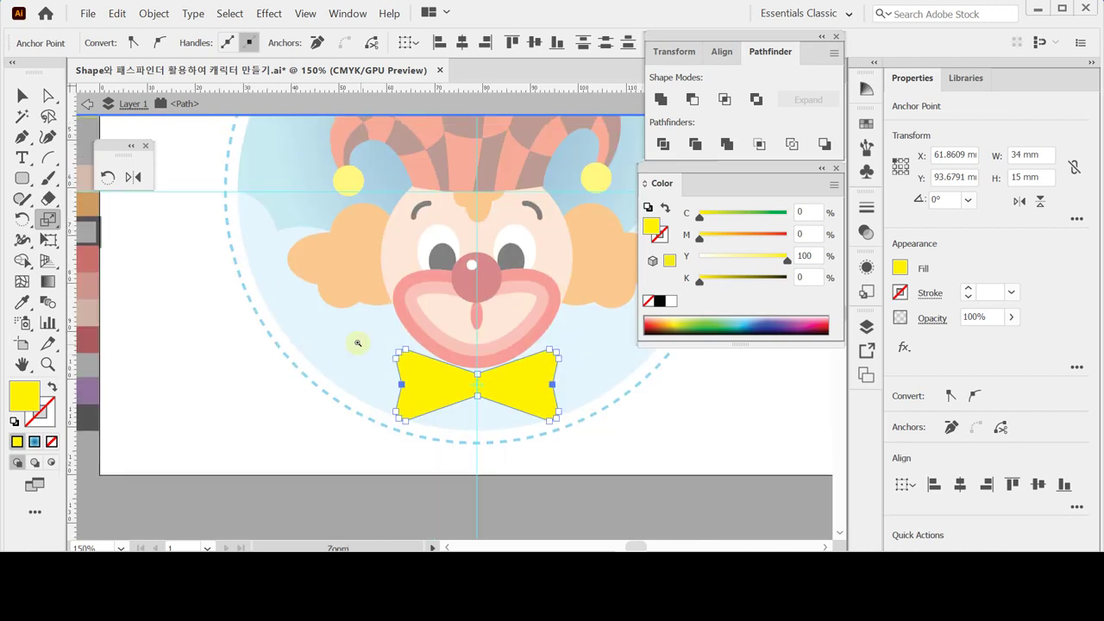
key("i")
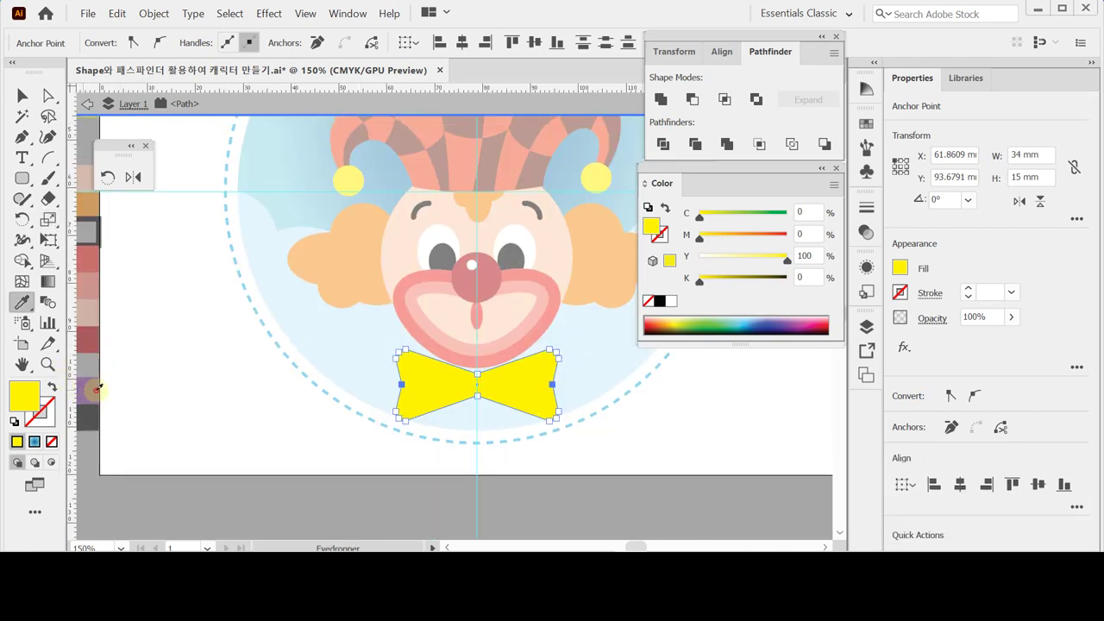
left_click(93, 390)
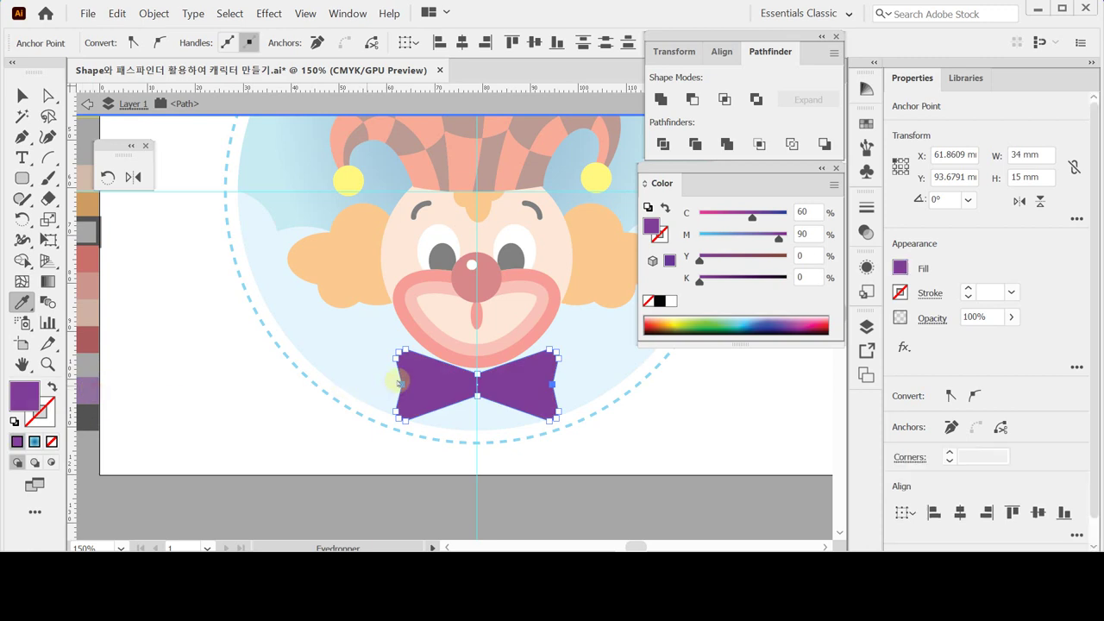
key("ctrl+s")
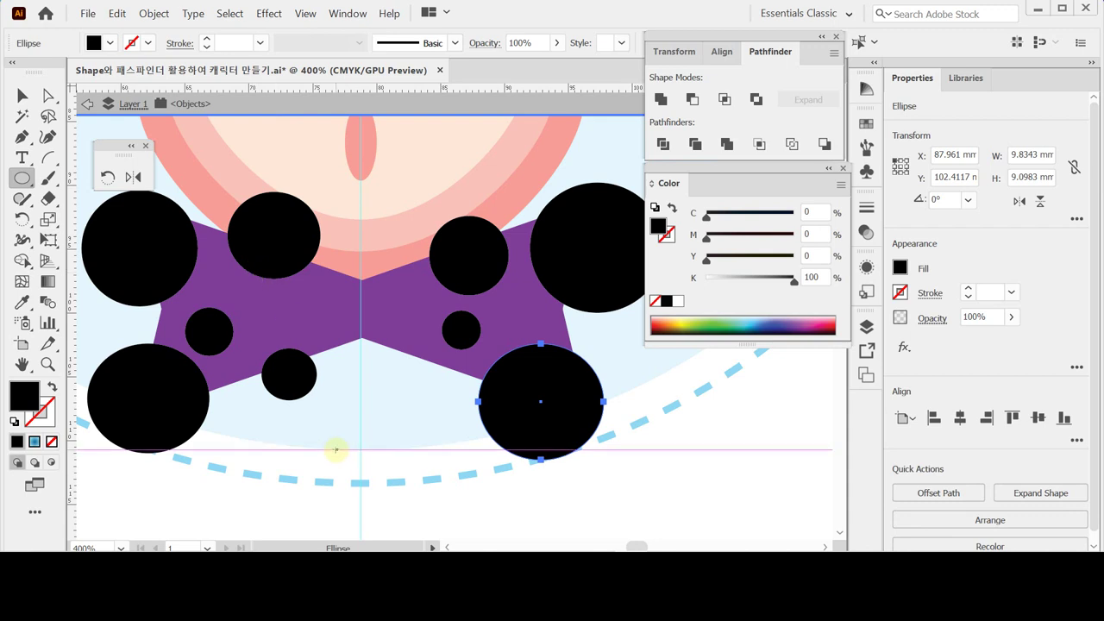
Shift the black ellipse at the bow tie's lower right corner slightly and resize it to about 9.8 by 8.9 mm
left_click(525, 427, "ctrl")
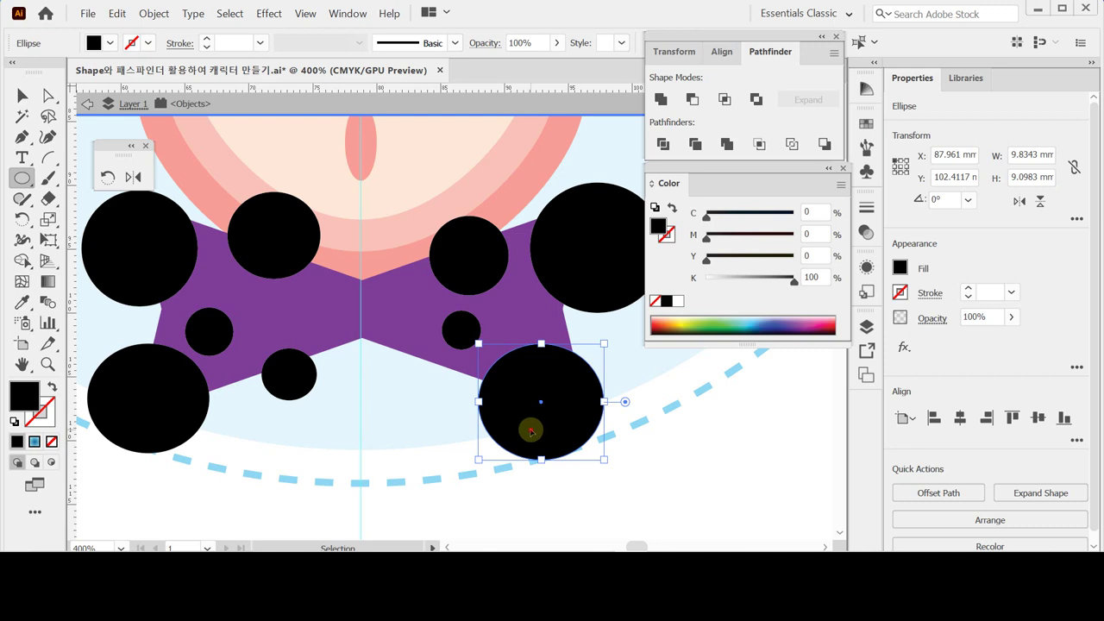
left_click_drag(529, 427, 538, 431)
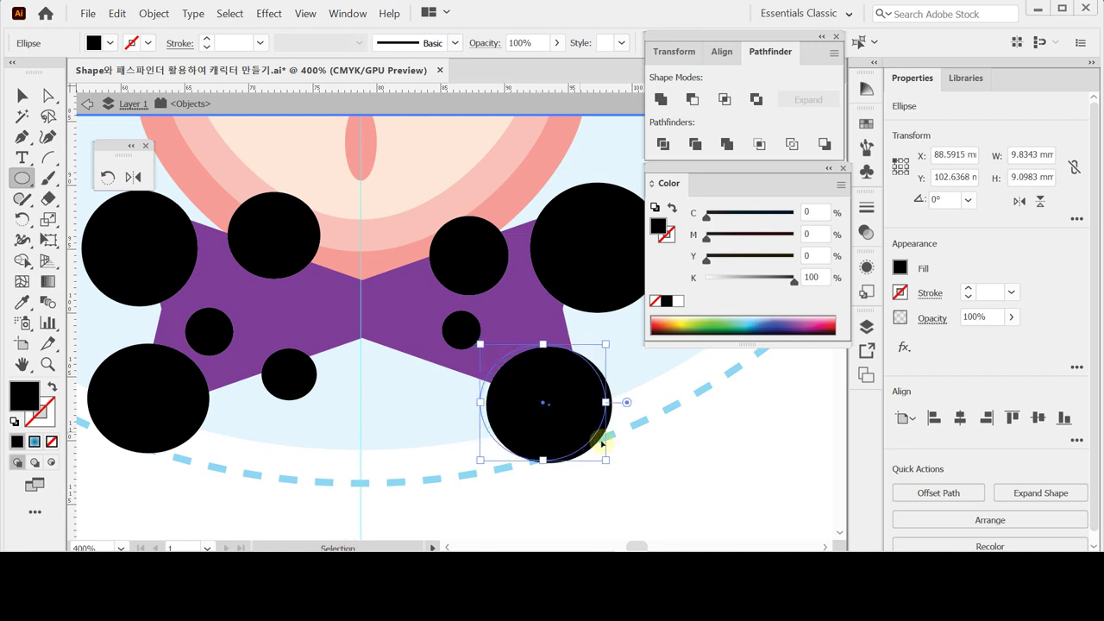
mouse_move(605, 459)
left_mouse_down()
mouse_move(598, 451)
mouse_move(606, 457)
left_mouse_up()
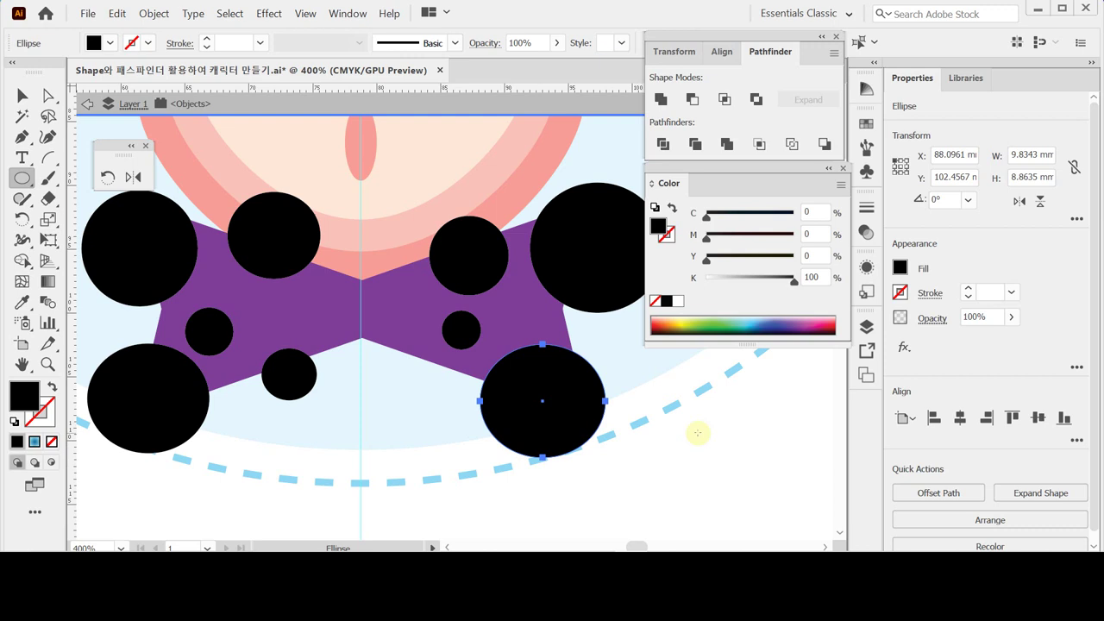
Divide the bow tie and black circles with Pathfinder and delete the circle parts that lie outside the bow tie
key("ctrl+a")
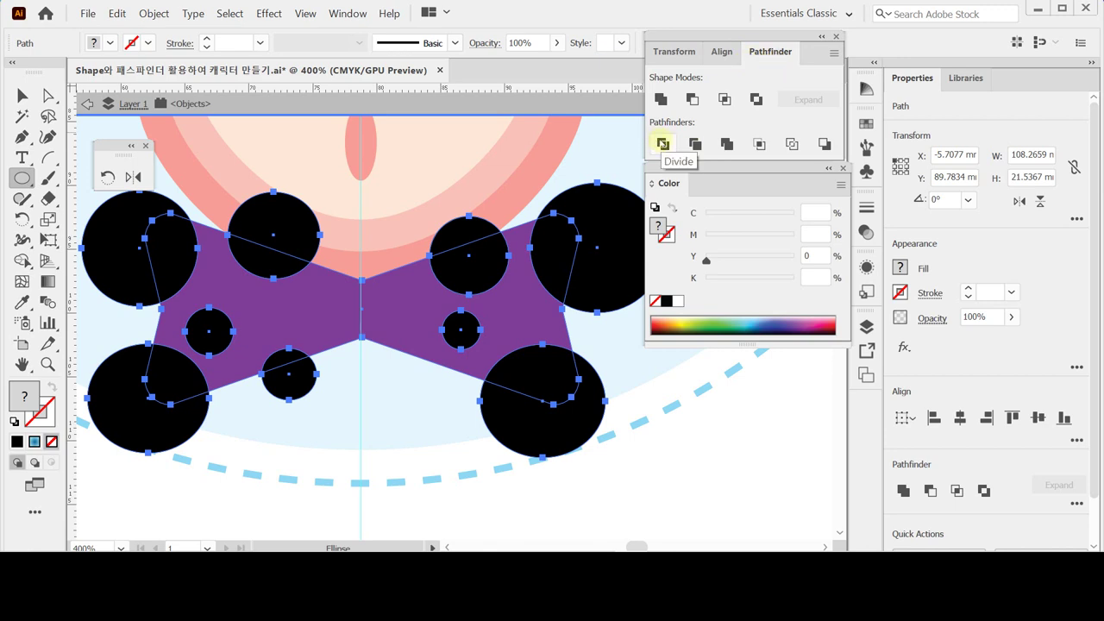
left_click(663, 143)
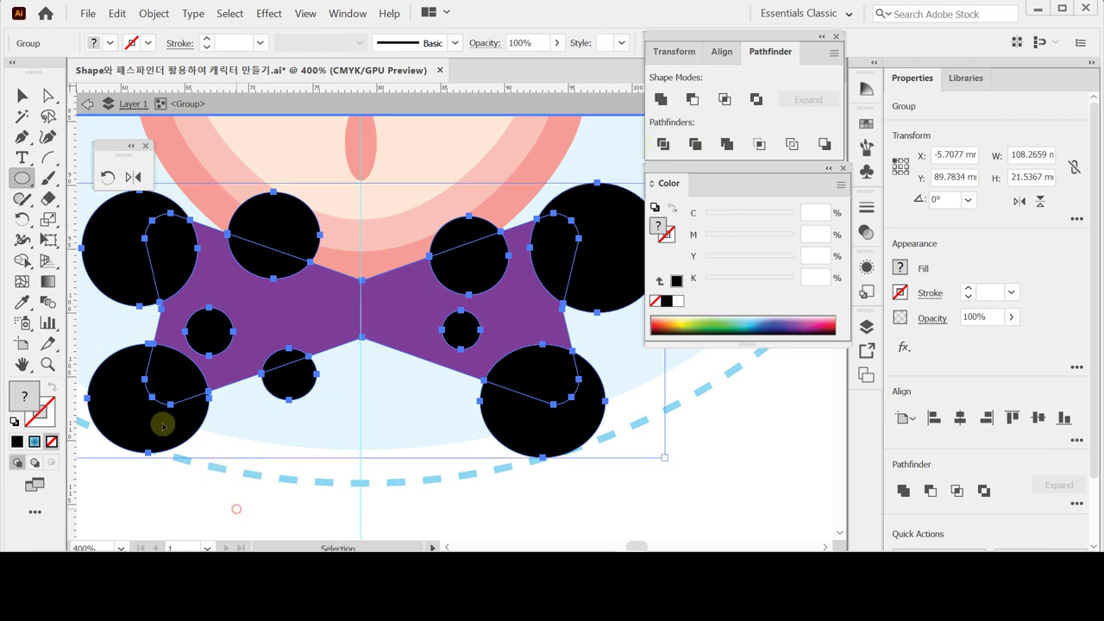
key("ctrl+shift+a")
left_click(117, 378)
left_click(128, 258, "shift")
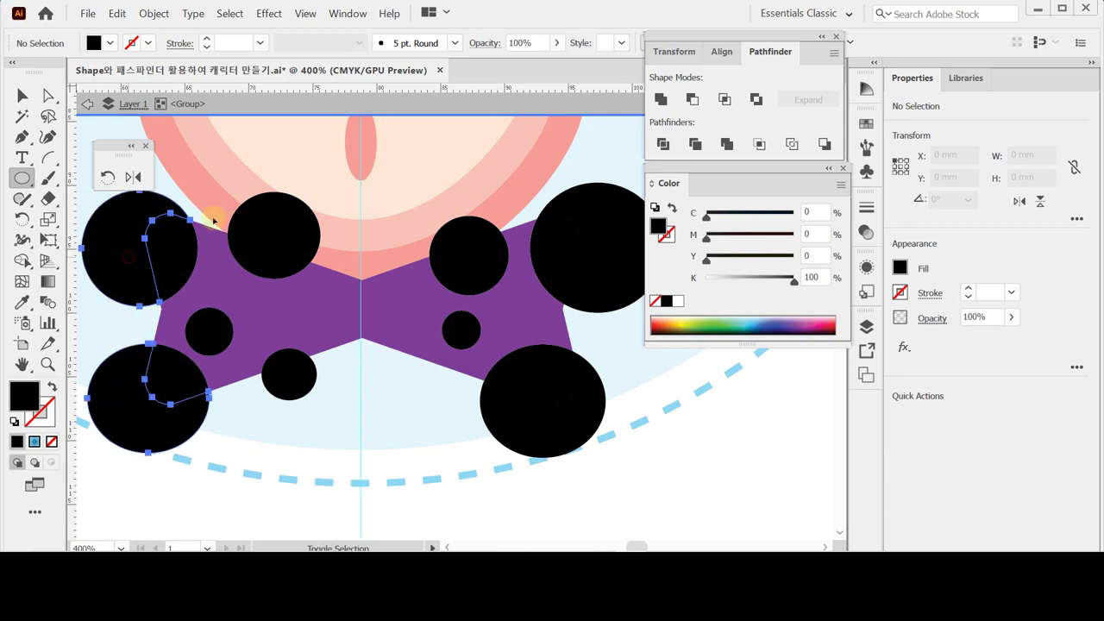
left_click(276, 212, "shift")
left_click(285, 376, "shift")
left_click(544, 380, "shift")
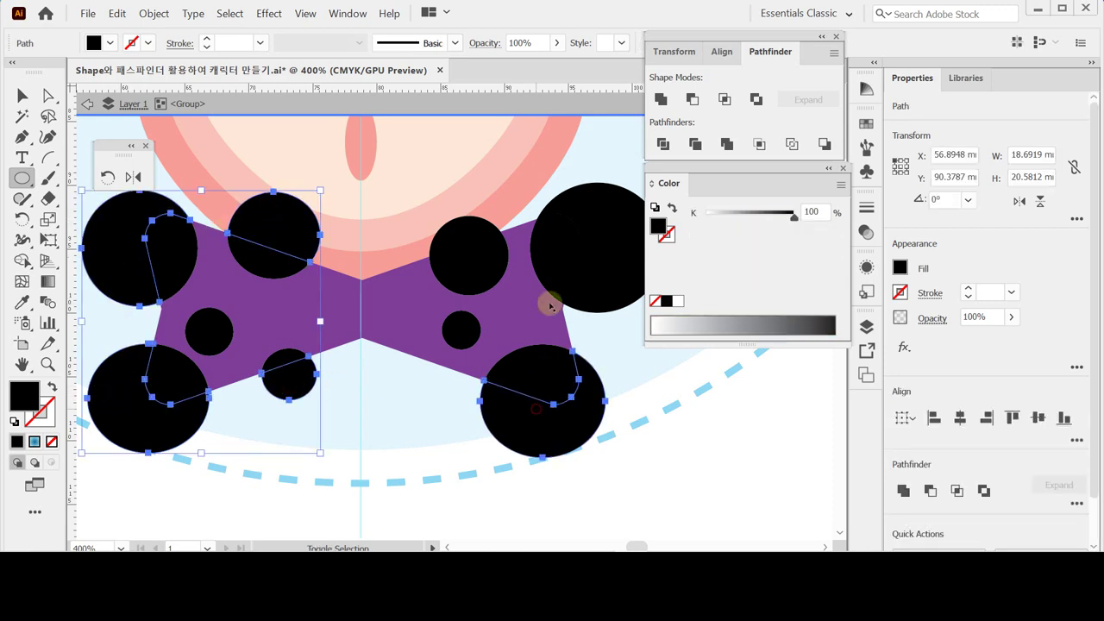
left_click(468, 232, "shift")
left_click(620, 211, "shift")
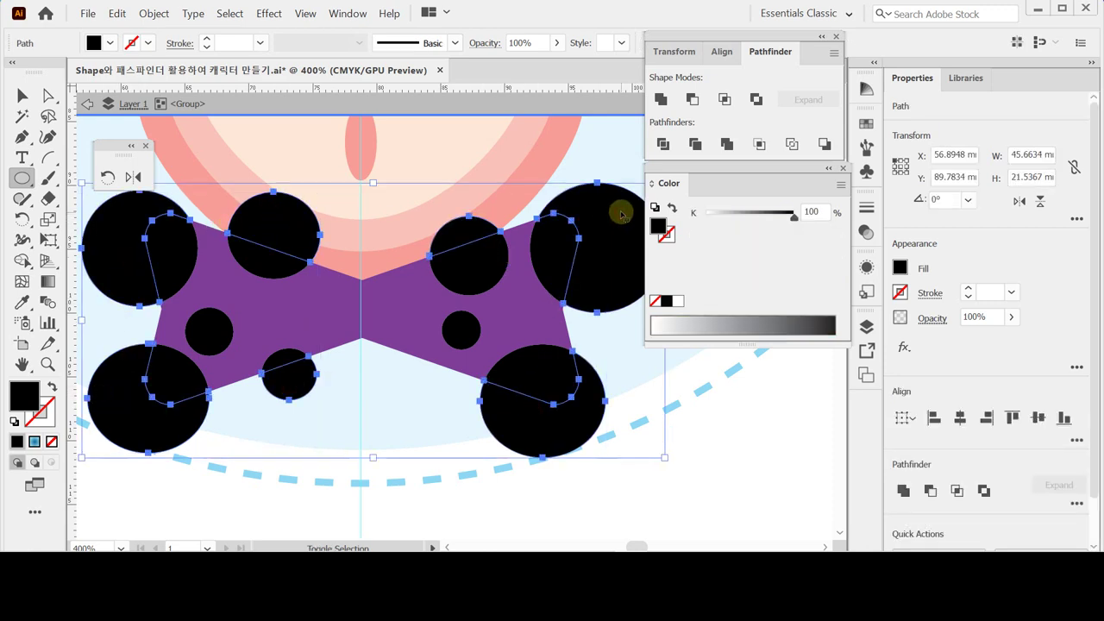
key("Delete")
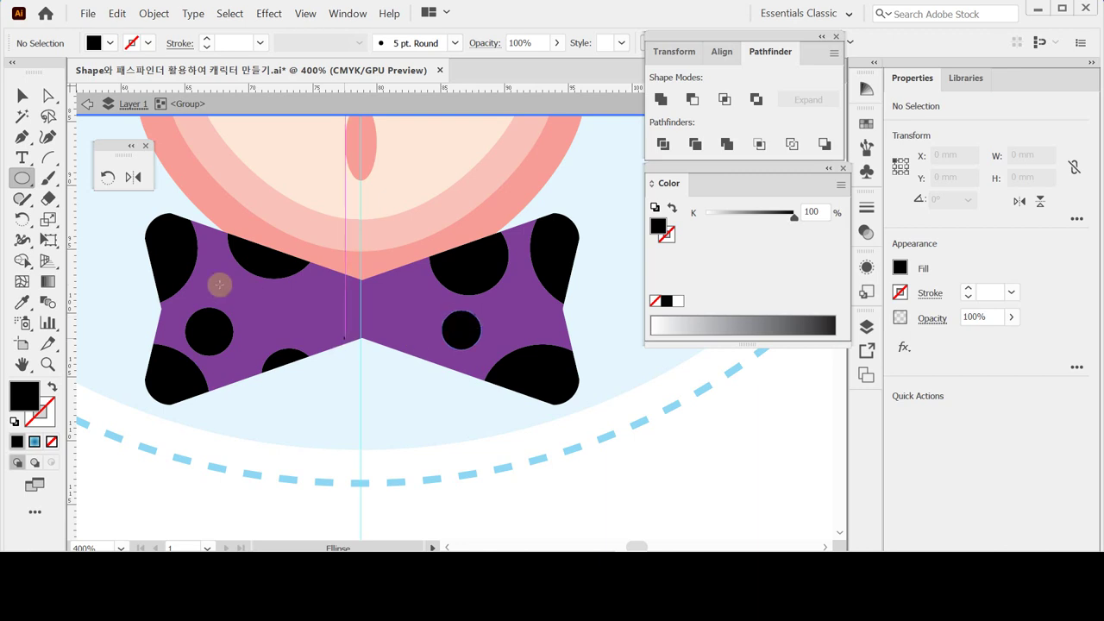
left_click(22, 177)
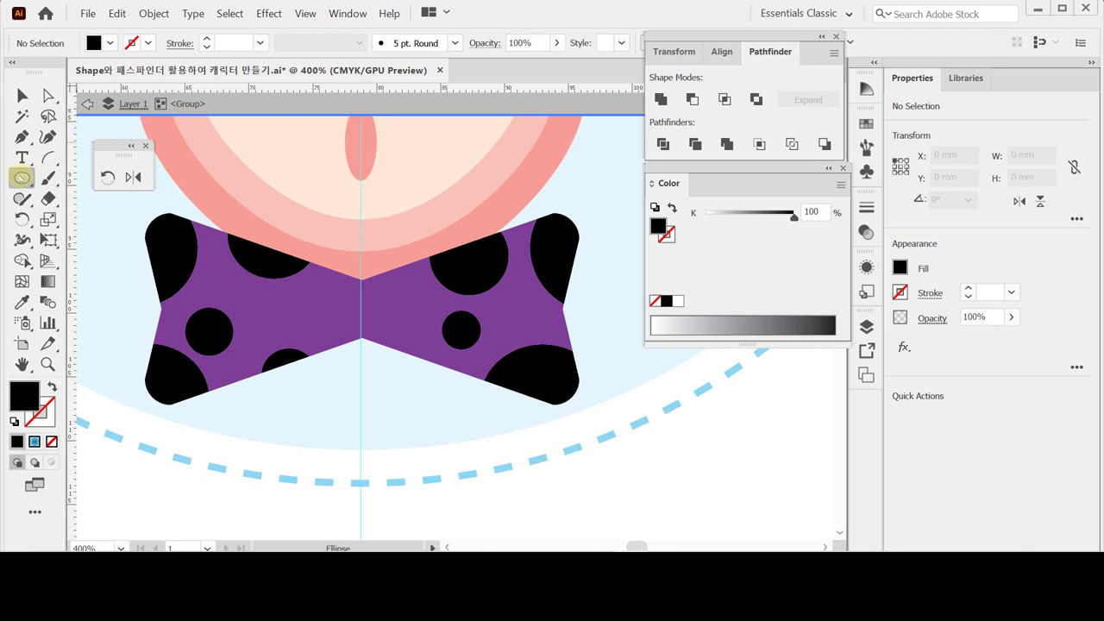
left_click(95, 179)
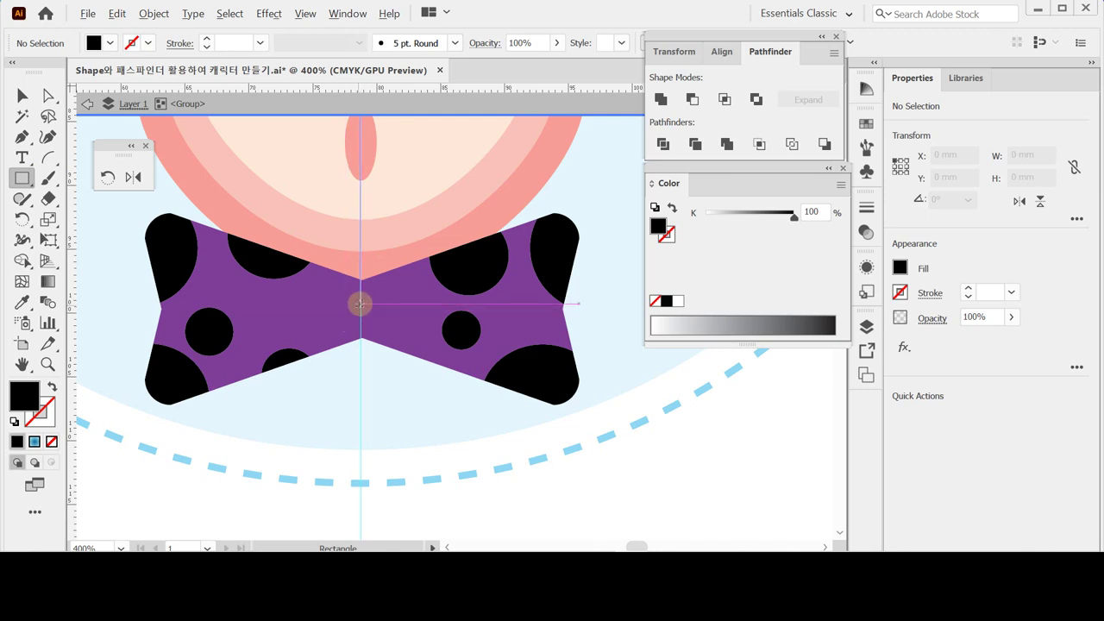
left_click_drag(361, 304, 392, 346)
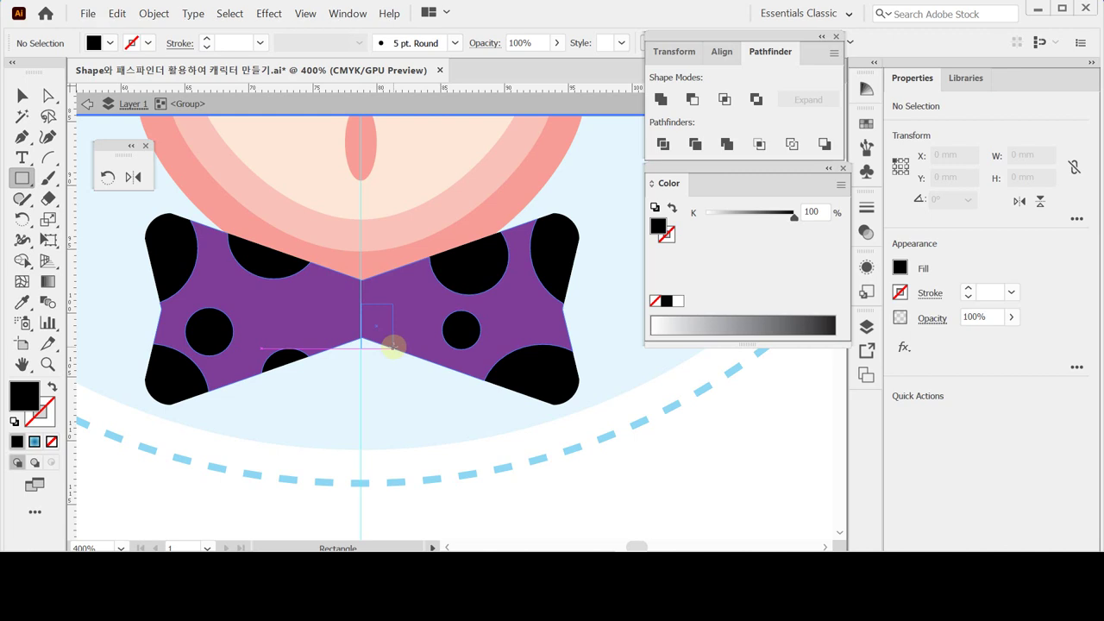
left_click_drag(393, 346, 395, 343)
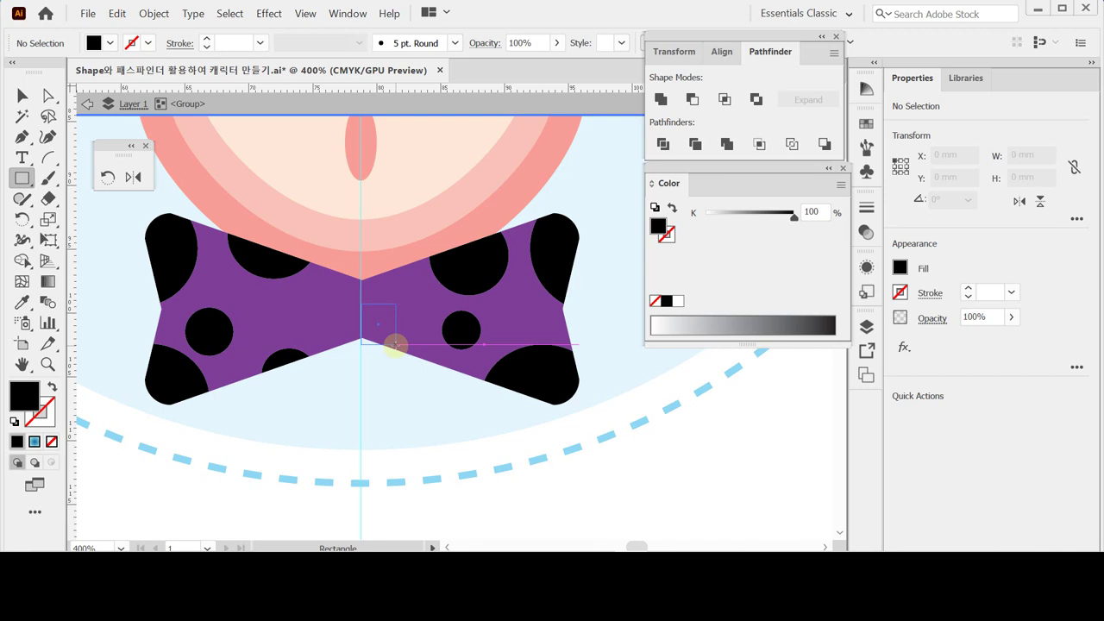
left_click_drag(395, 344, 396, 349)
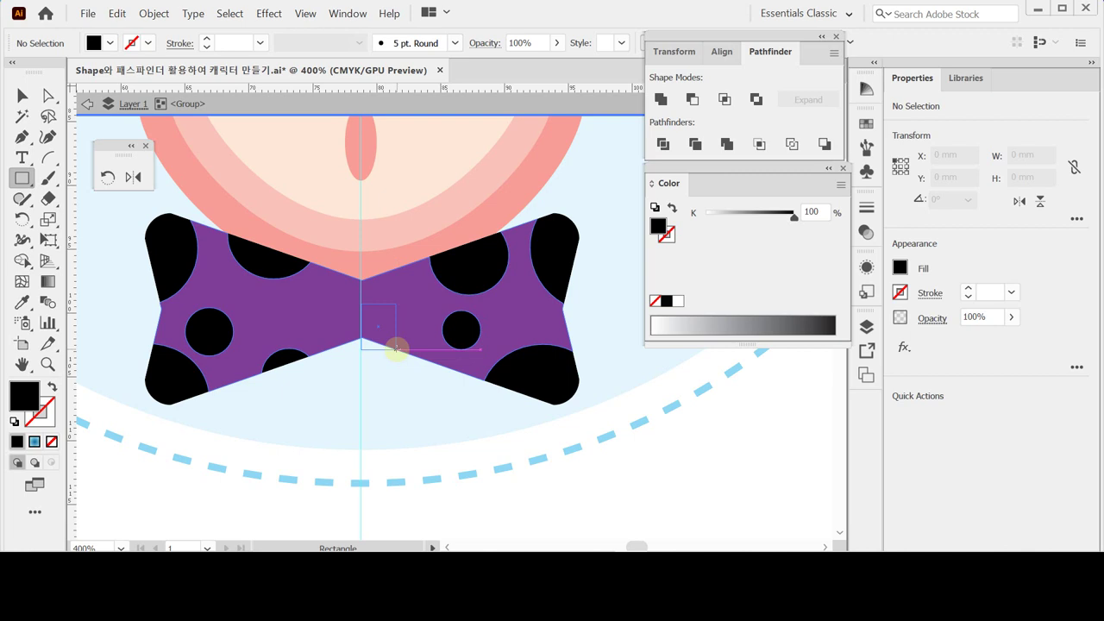
left_click_drag(396, 348, 396, 349)
key("ctrl+z")
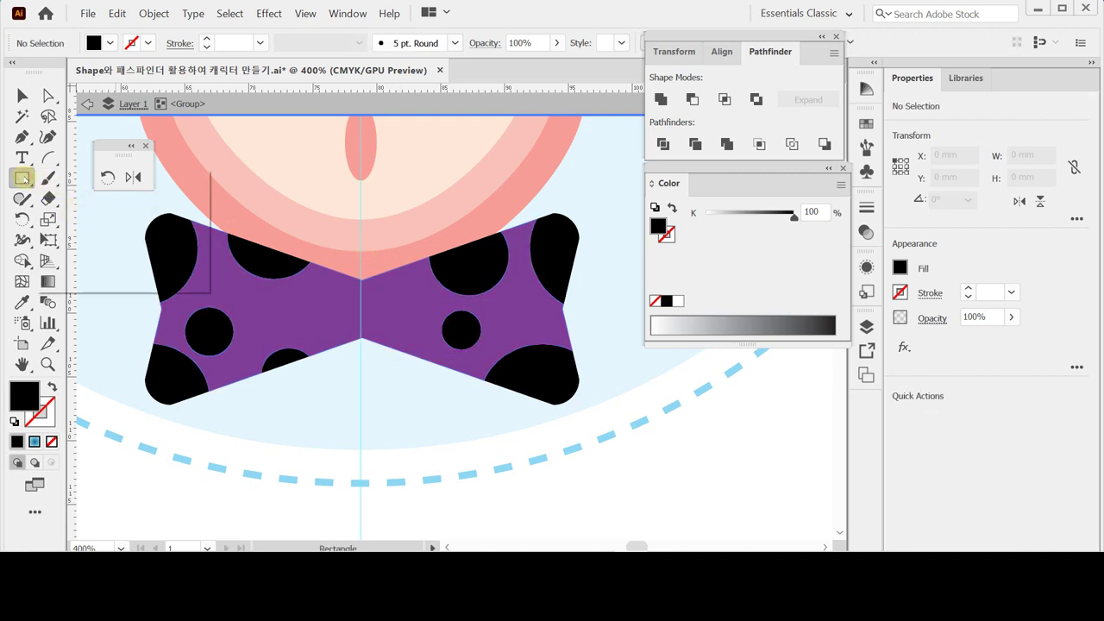
Draw a black rounded square knot about 6.4 mm wide from the bow tie's centre on the vertical guide, adjusting its corner radius
left_click_drag(24, 179, 103, 200)
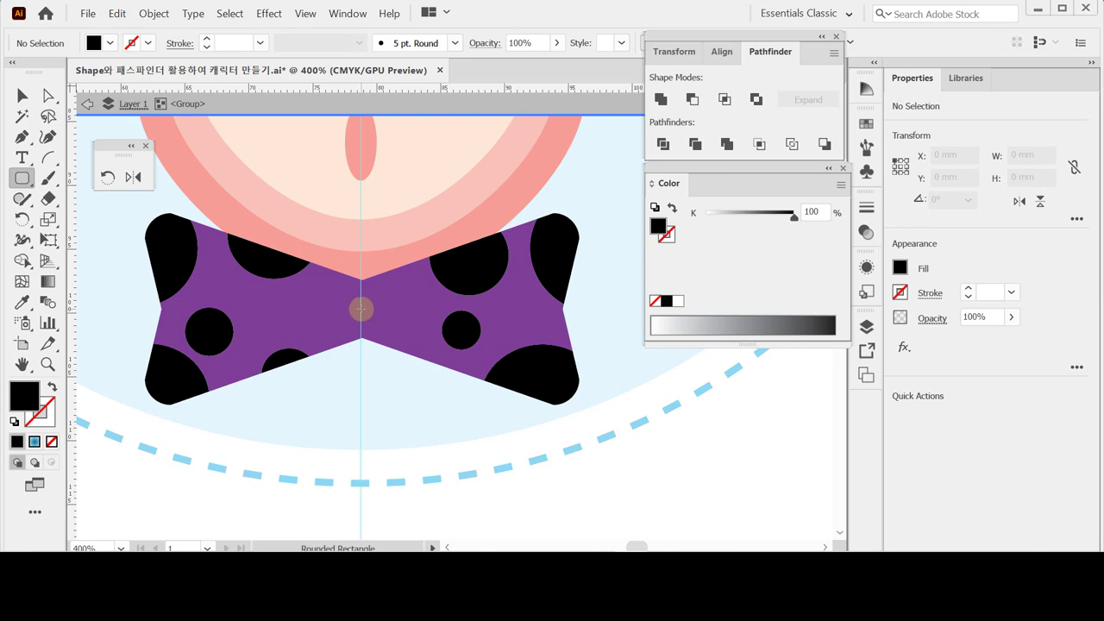
left_click_drag(360, 308, 393, 347)
key("Left")
key("Right")
key("Left")
key("Right")
key("Left")
key("Right")
key("Up")
key("Left")
key("Up")
key("Up")
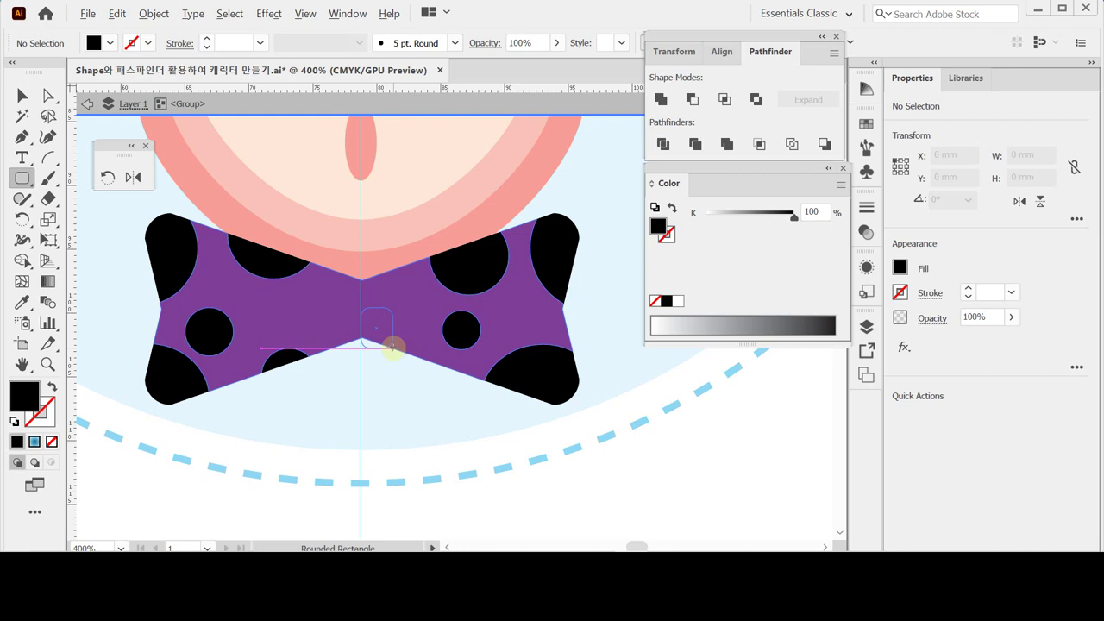
key("alt")
left_click_drag(393, 346, 402, 348)
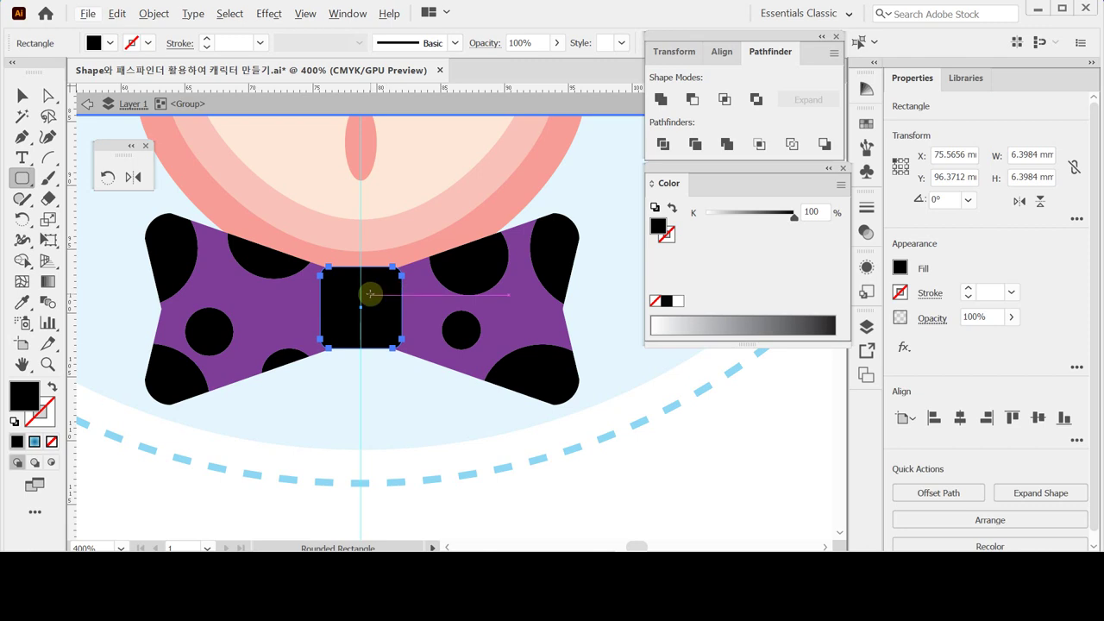
Enlarge the black knot to about 6.66 mm square and move it to centre it on the vertical guide
key("ctrl")
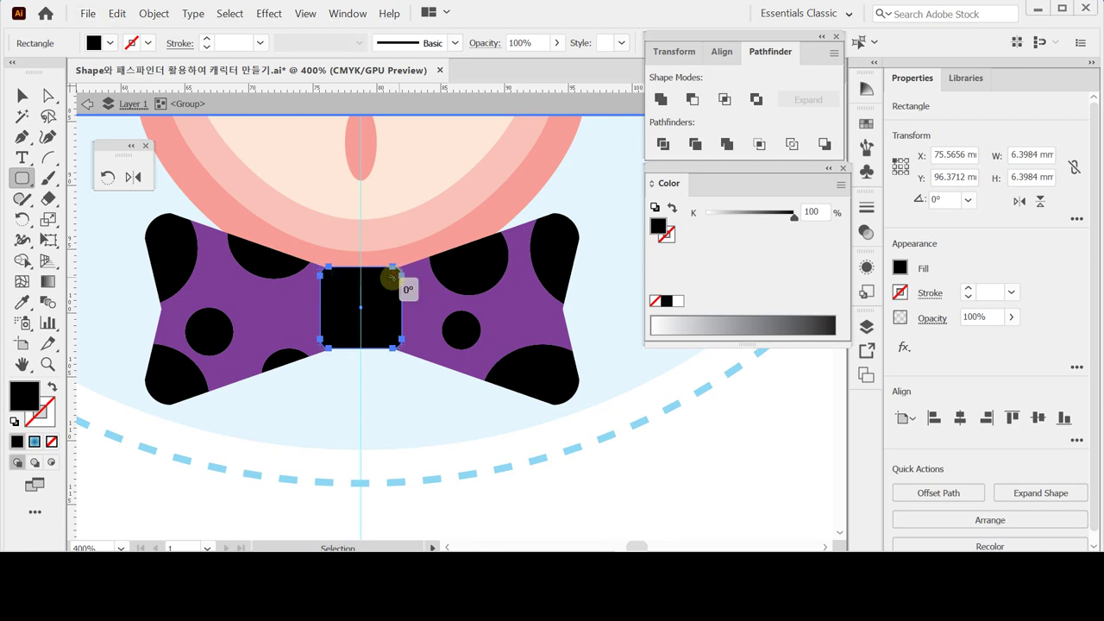
left_click_drag(392, 277, 455, 308)
key("ctrl+plus")
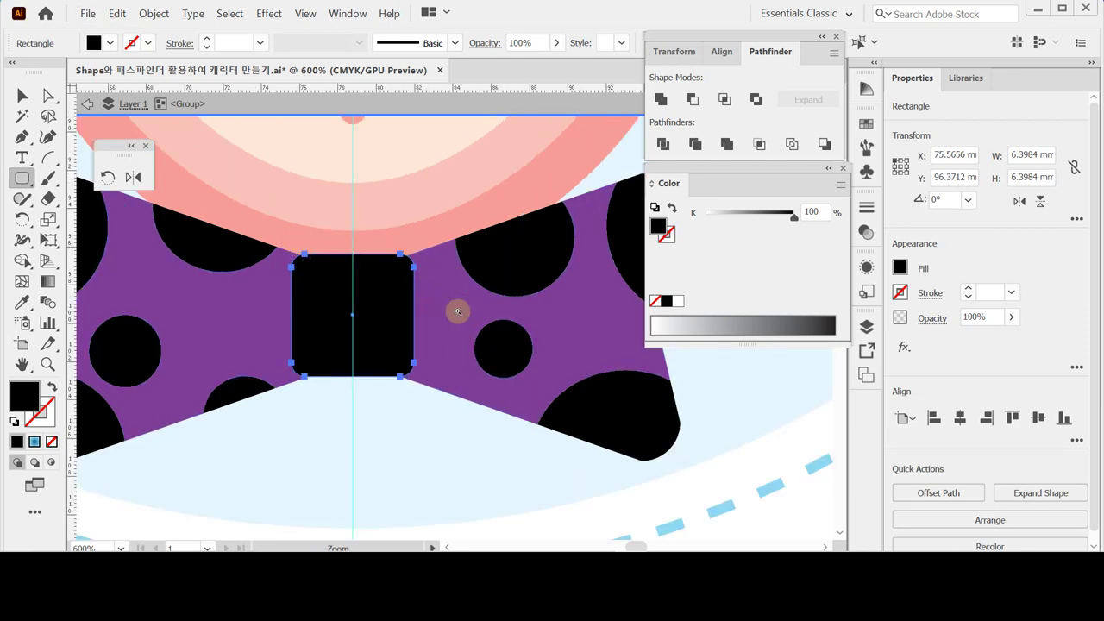
left_click_drag(394, 264, 409, 238)
key("ctrl+z")
scroll(450, 302, "up", 1)
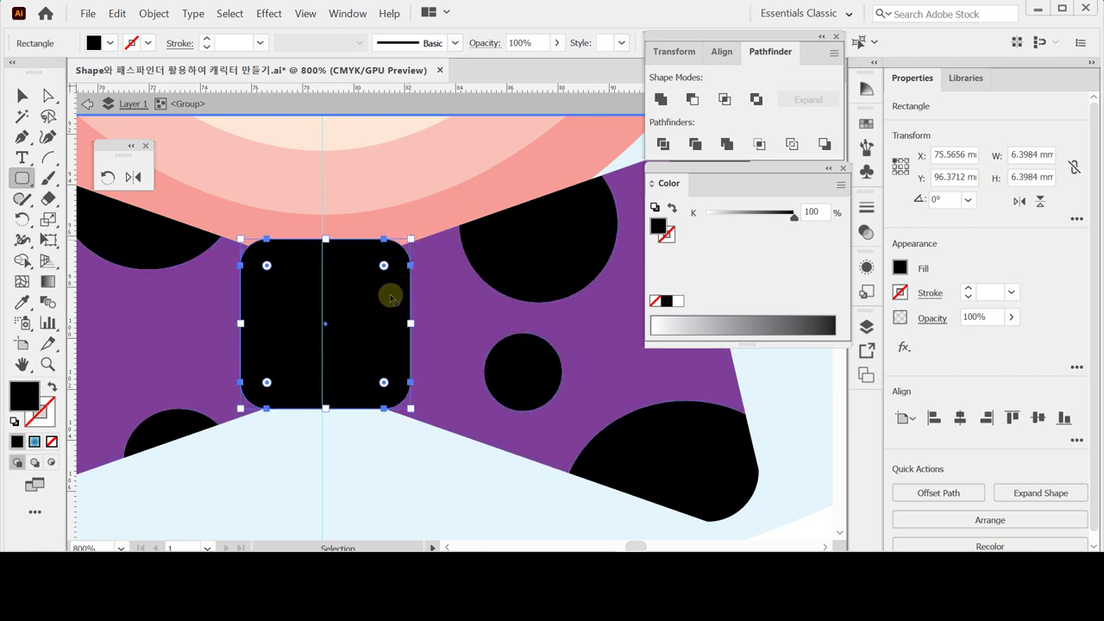
mouse_move(382, 303)
left_mouse_down()
mouse_move(394, 303)
mouse_move(370, 303)
mouse_move(371, 293)
left_mouse_up()
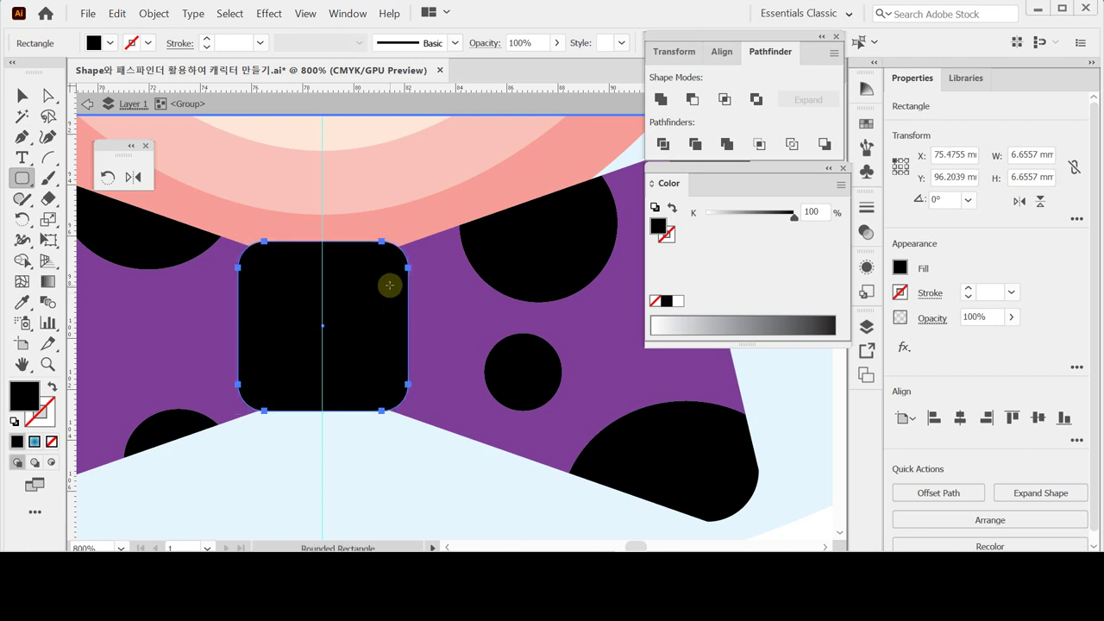
left_click(378, 269, "ctrl")
Exit isolation mode, deselect everything and save the finished clown illustration
left_click(403, 459, "ctrl+alt")
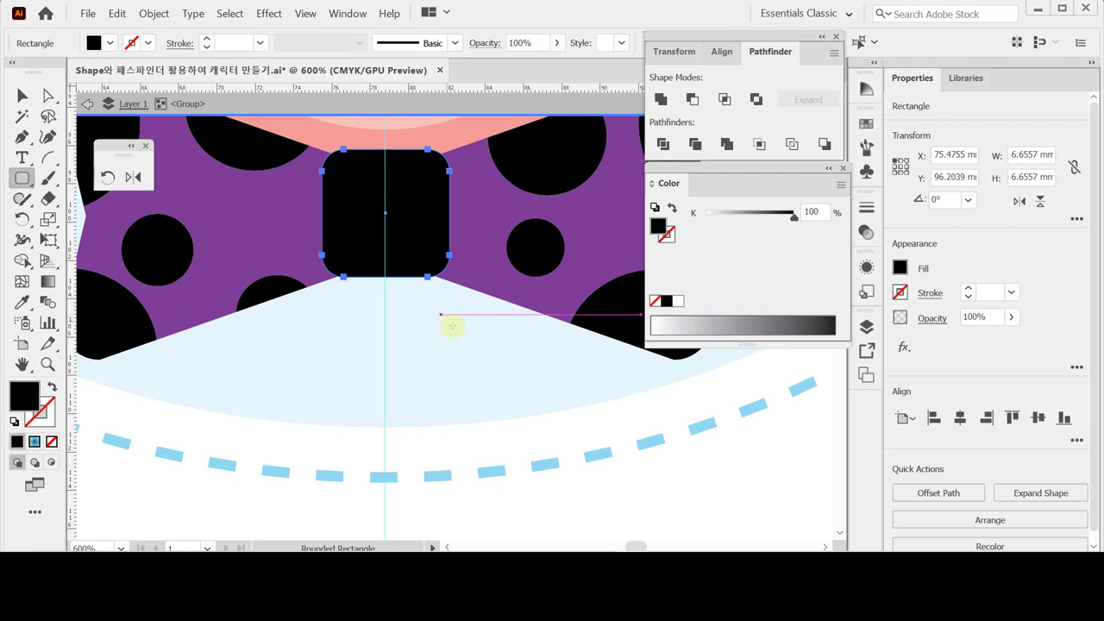
key("ctrl+0")
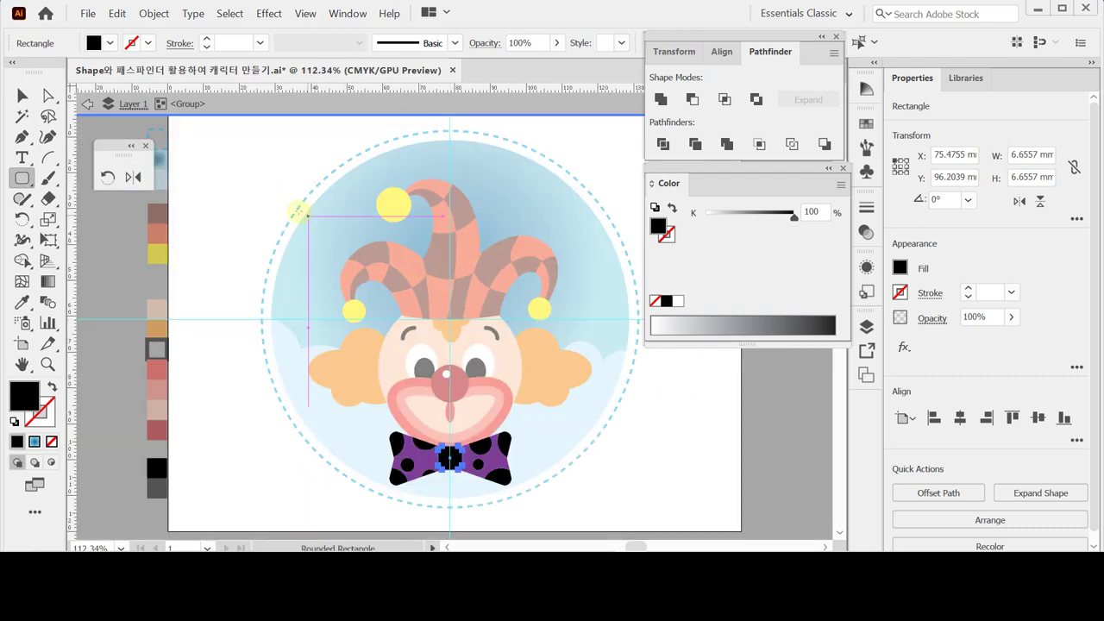
key("Escape")
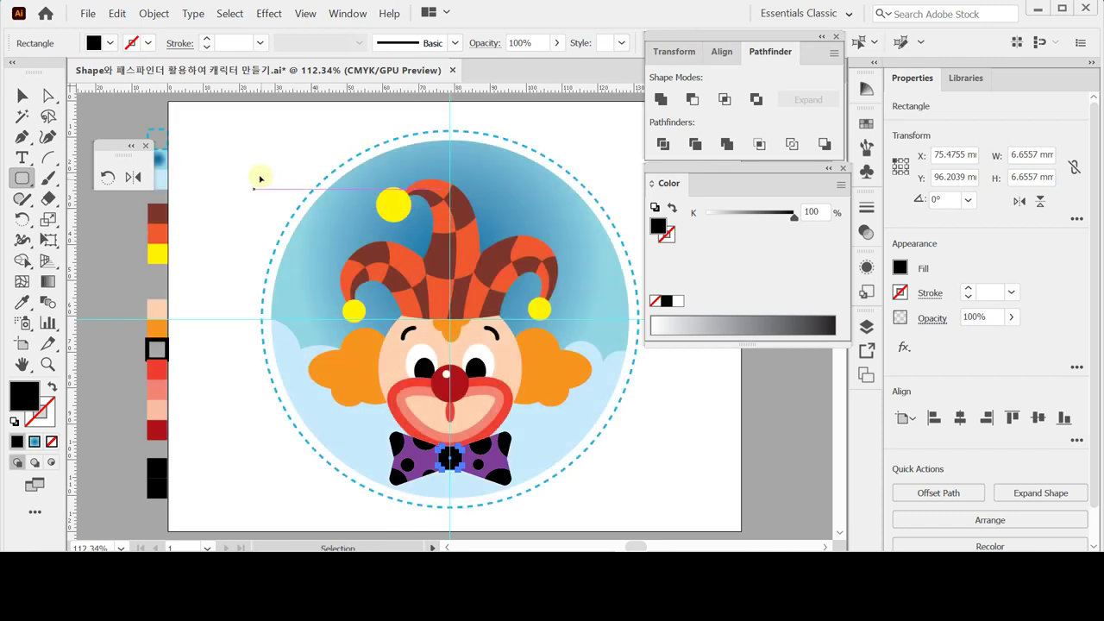
key("ctrl+shift+a")
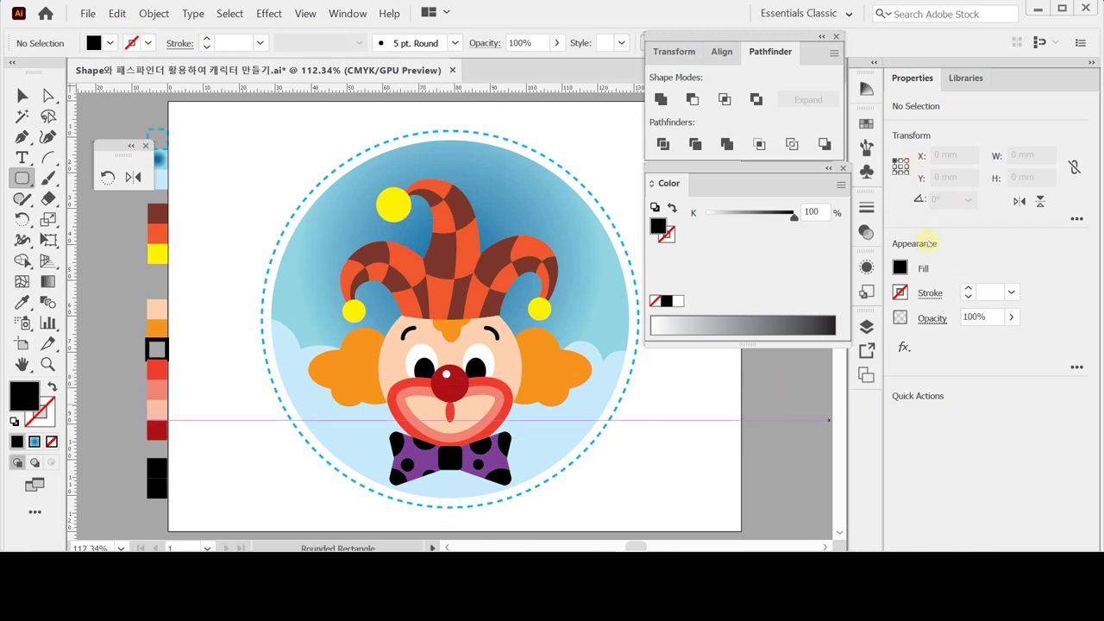
key("v")
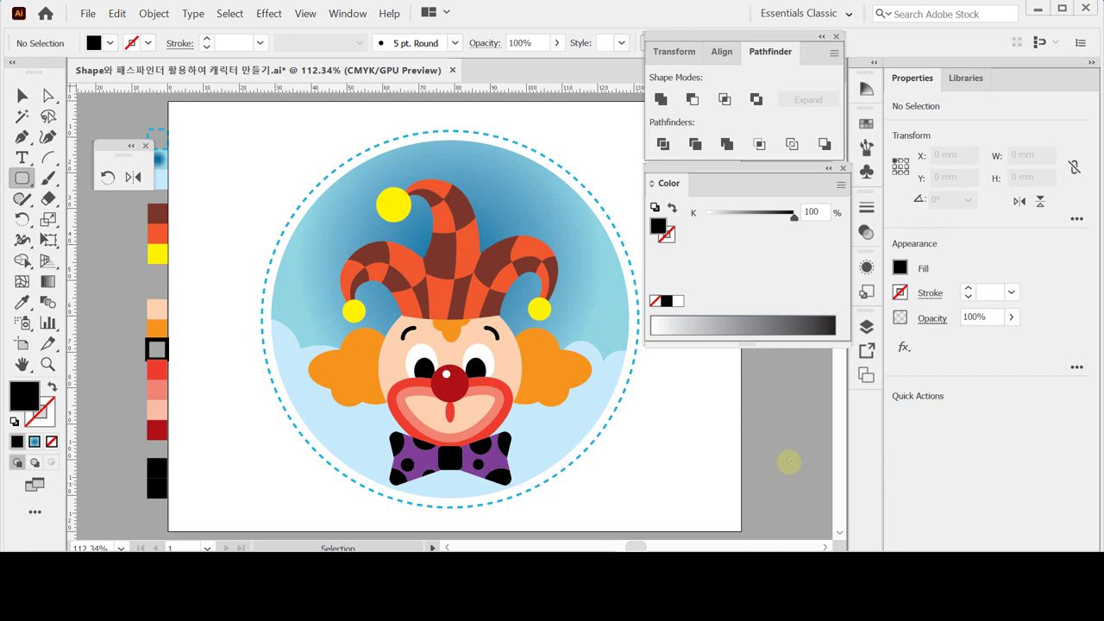
key("ctrl+s")
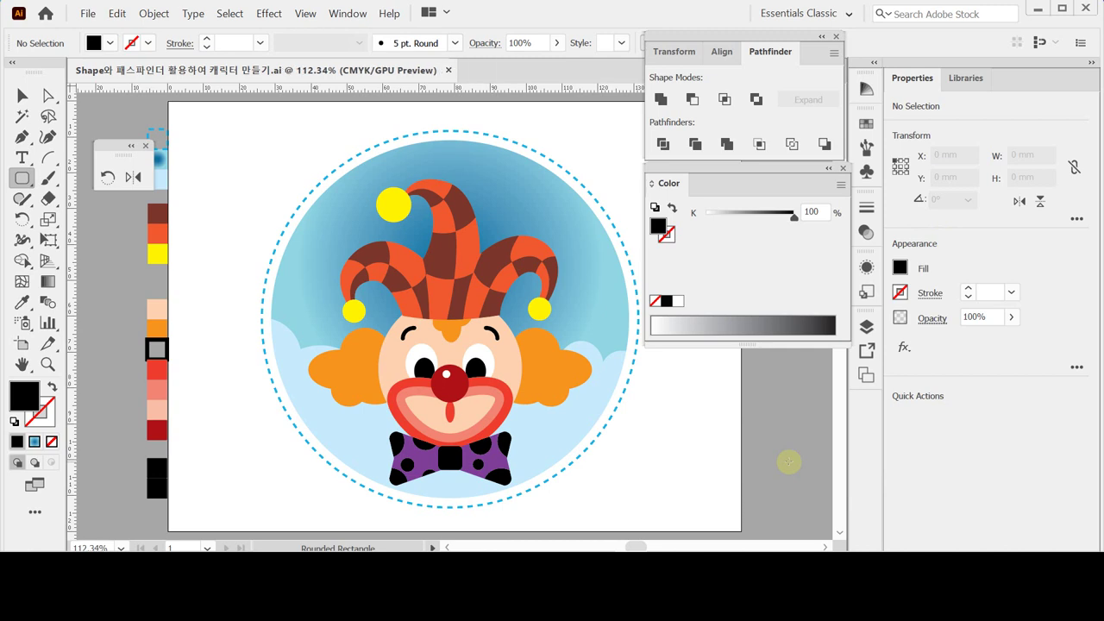